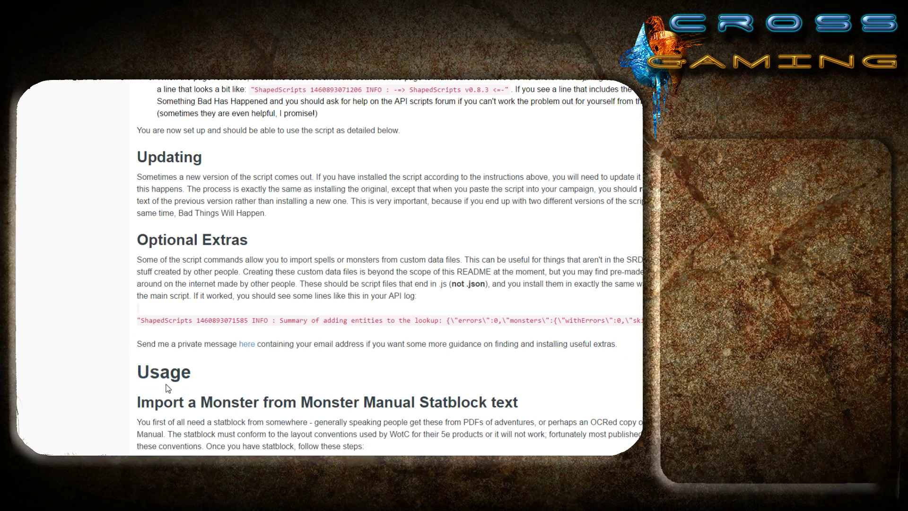
- Examine the README's usage instructions for importing monsters from statblock text and from a custom database
scroll(142, 380, down, 2)
scroll(142, 380, down, 3)
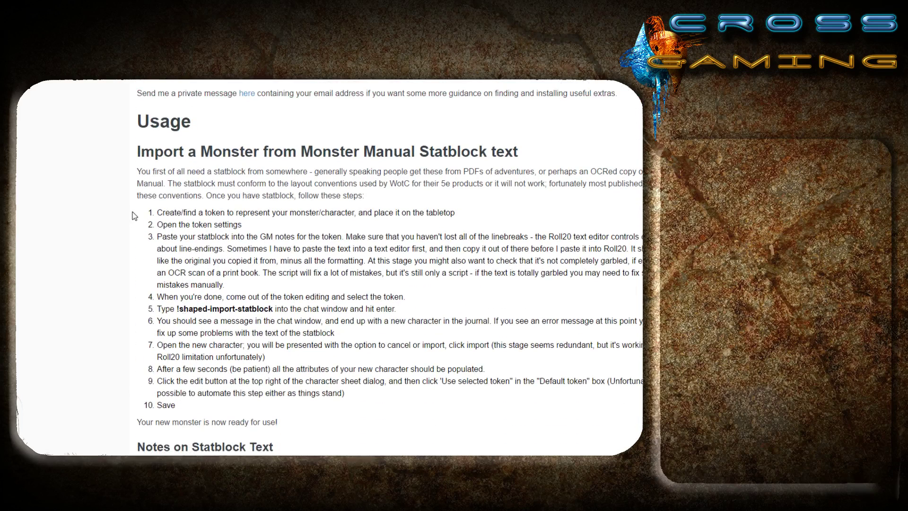
drag(134, 151, 396, 410)
click(396, 414)
scroll(396, 414, down, 5)
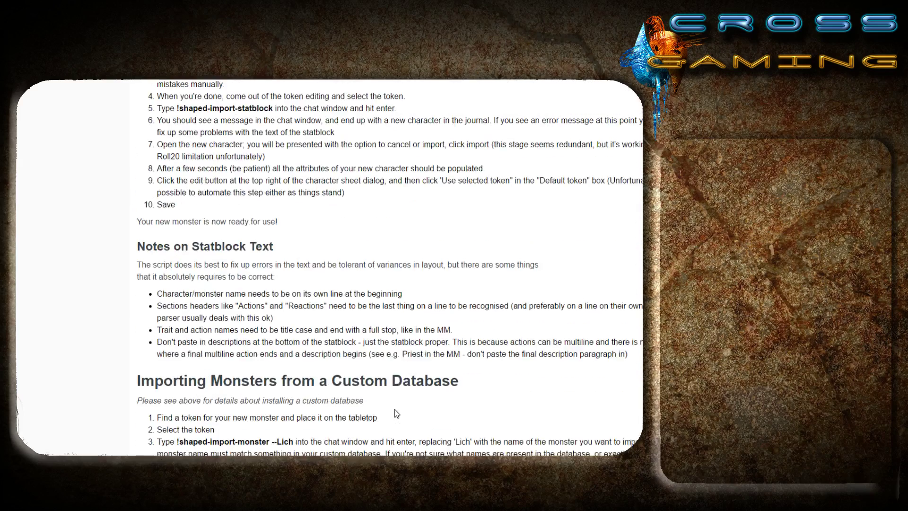
drag(136, 195, 454, 303)
click(432, 327)
scroll(432, 327, down, 3)
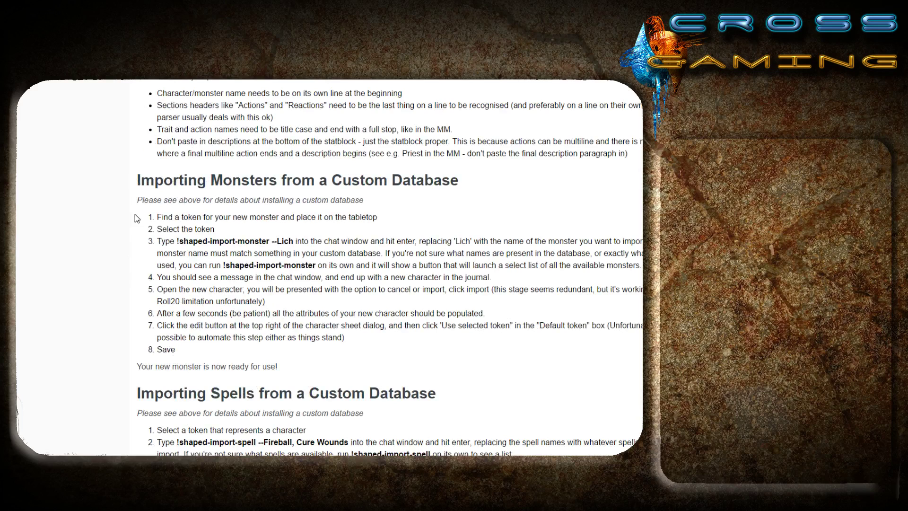
scroll(134, 186, up, 4)
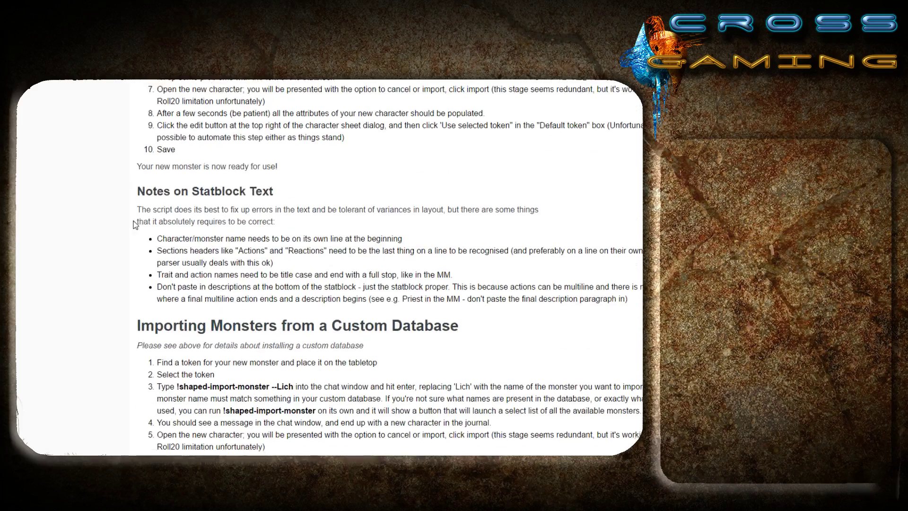
scroll(142, 196, up, 1)
scroll(145, 198, up, 1)
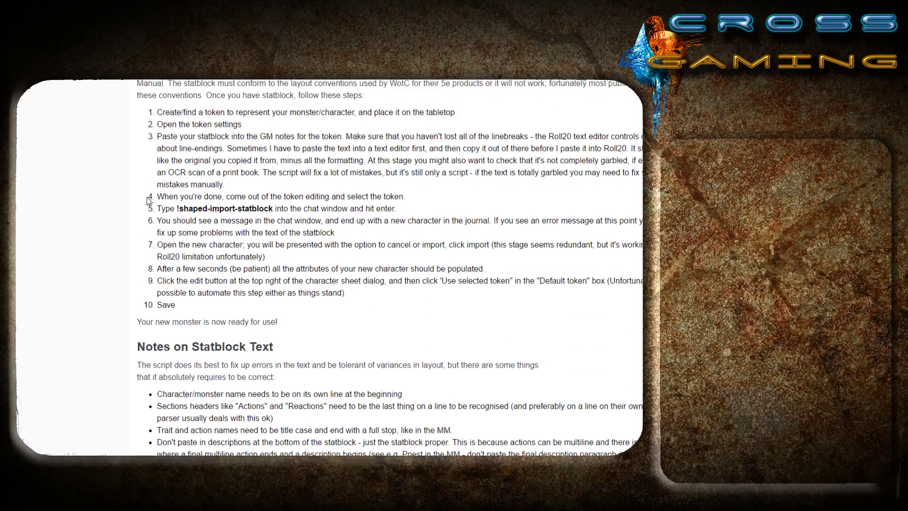
scroll(149, 208, down, 6)
scroll(152, 334, down, 1)
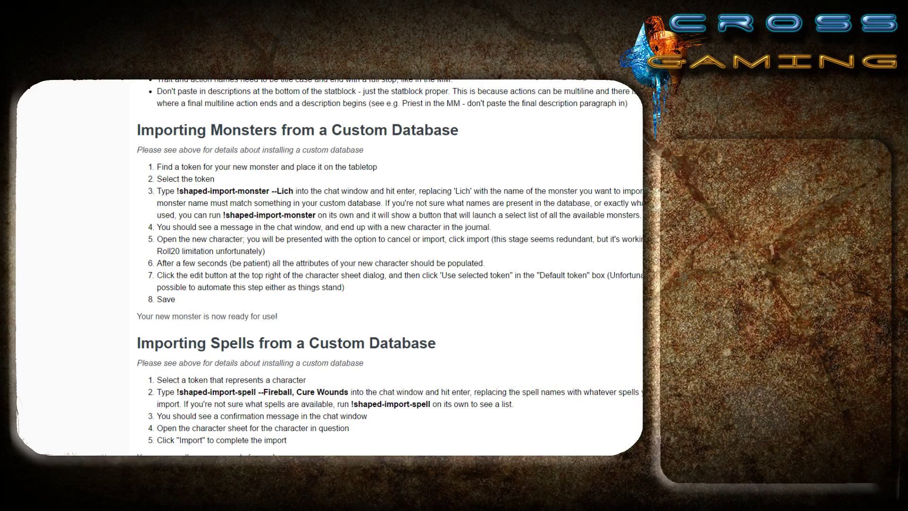
- Switch to the Roll20 campaign and place the chuul.png token from My Library on the empty tabletop
click(95, 59)
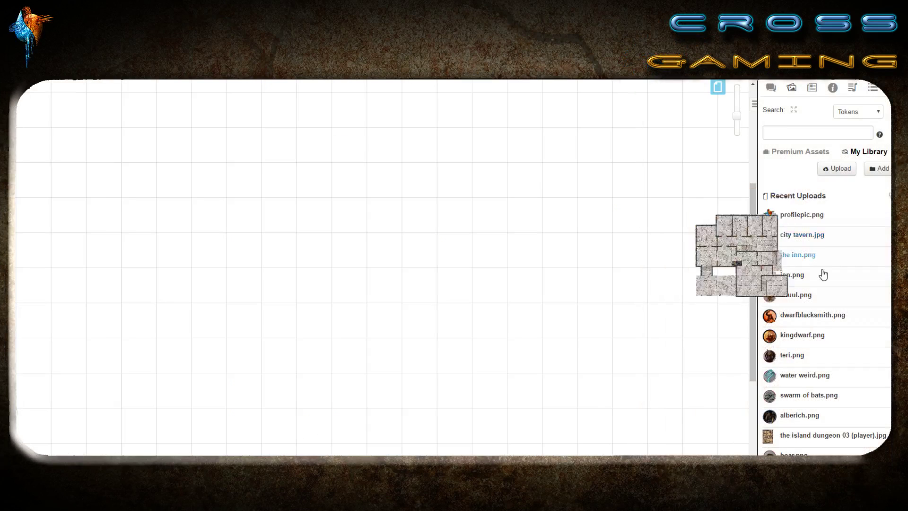
scroll(794, 358, down, 2)
mouse_move(770, 294)
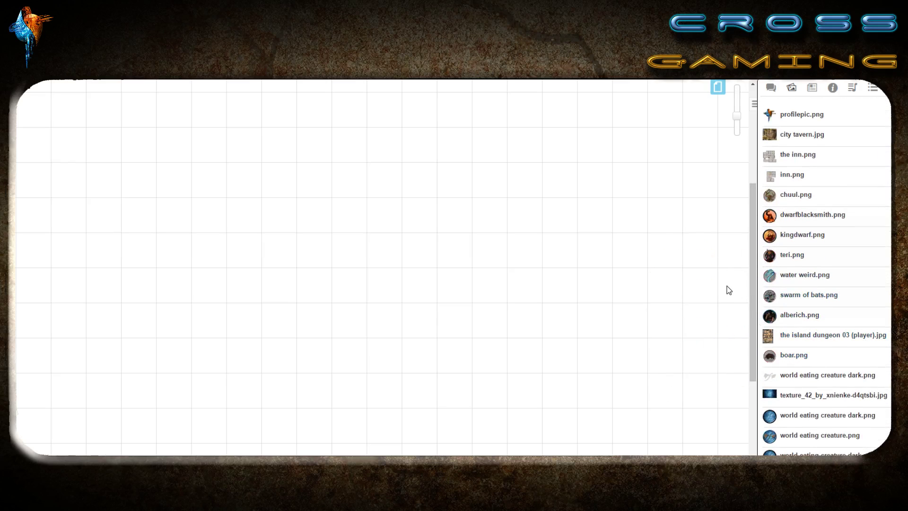
mouse_move(792, 282)
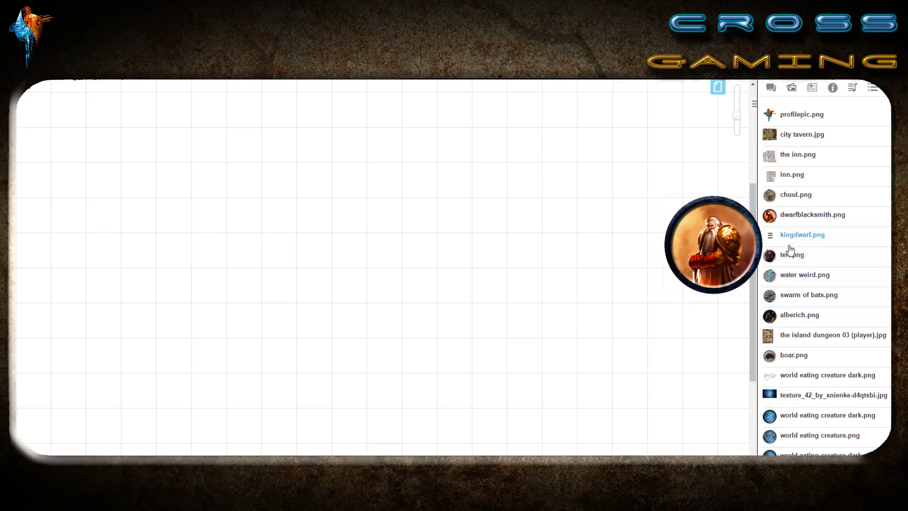
mouse_move(794, 208)
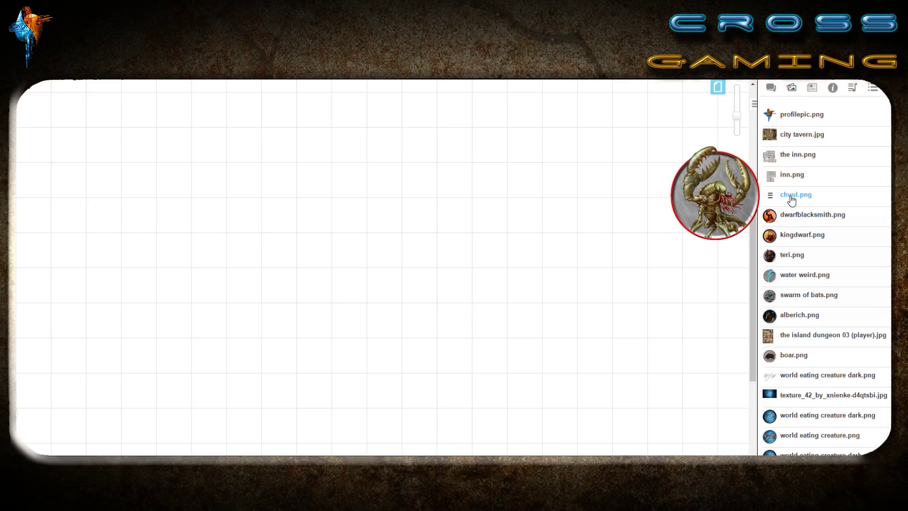
drag(792, 199, 286, 308)
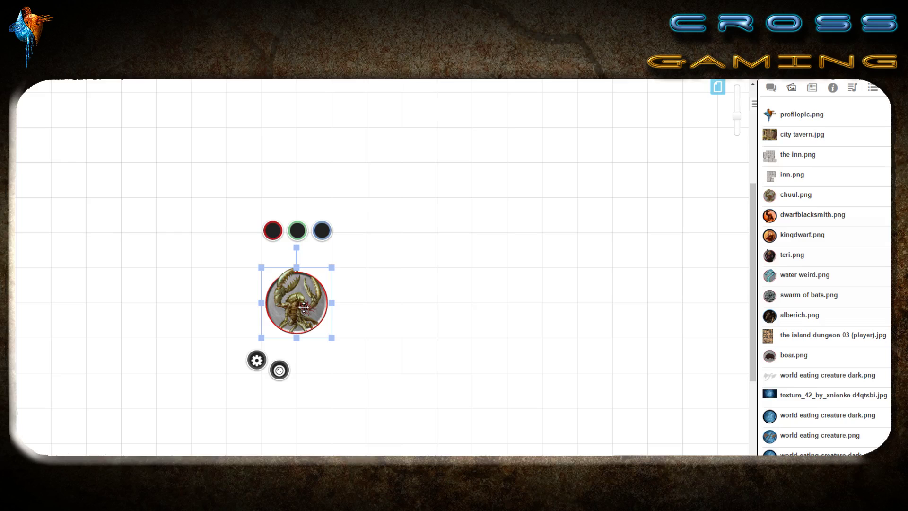
- Select the chuul token on the tabletop and ready the chat for a command
click(409, 311)
click(279, 311)
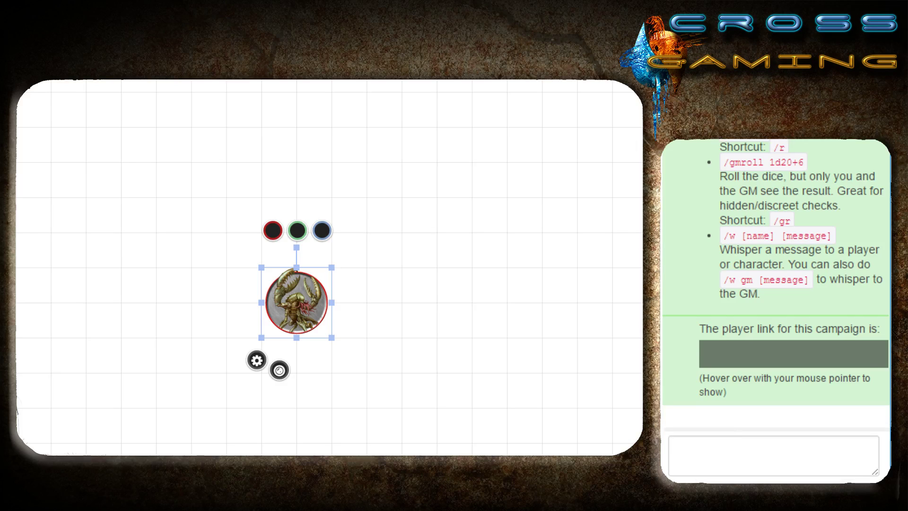
click(672, 447)
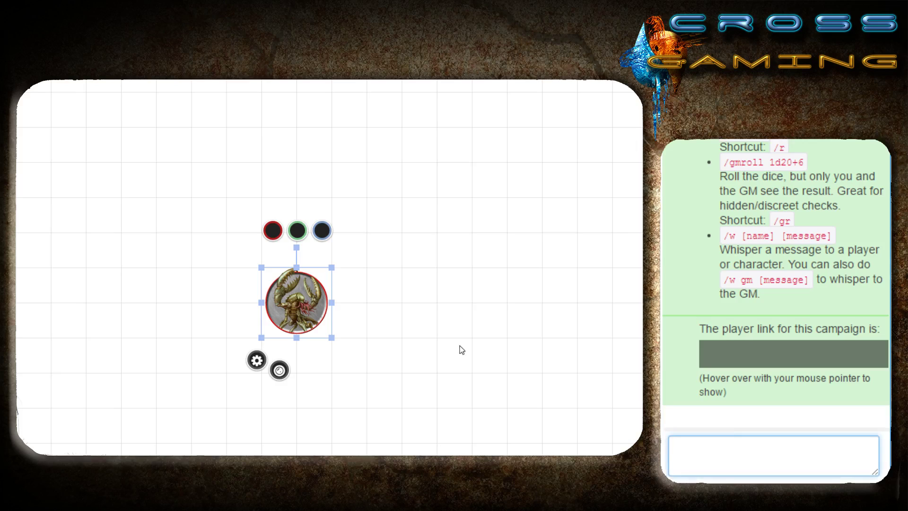
click(298, 298)
click(389, 308)
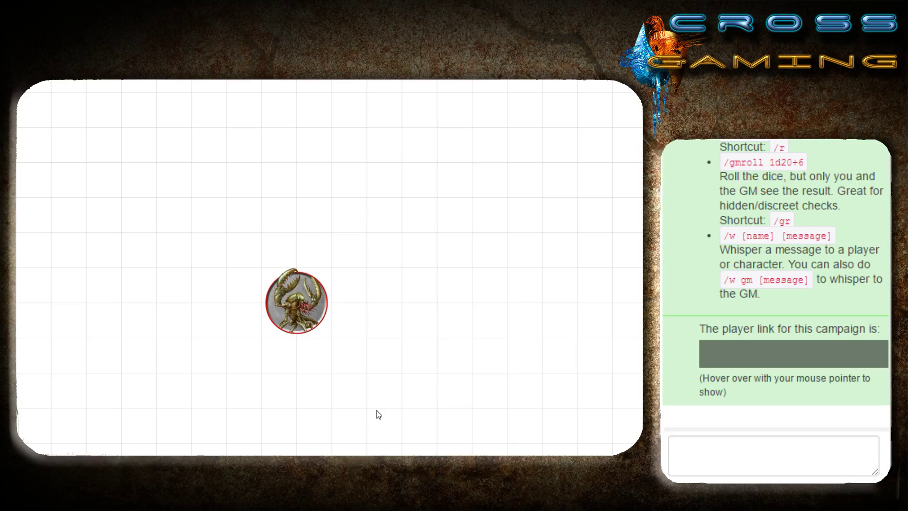
click(309, 297)
click(453, 322)
click(301, 313)
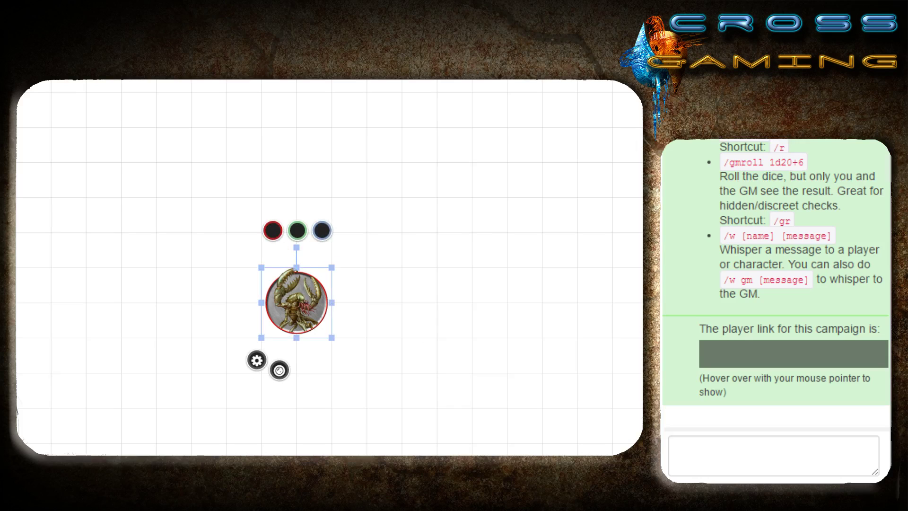
click(673, 446)
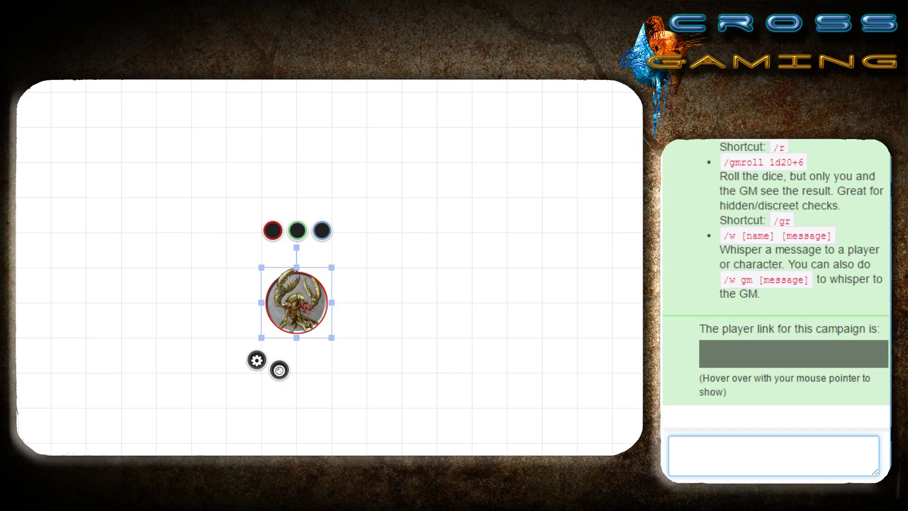
- Copy the command !shaped-import-monster from the README and send it in the Roll20 chat
click(225, 64)
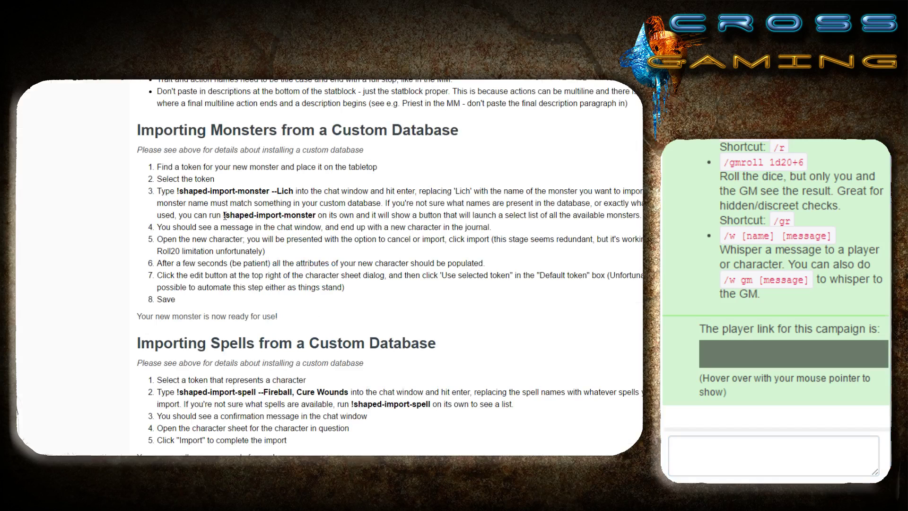
drag(224, 215, 317, 220)
key(ctrl+c)
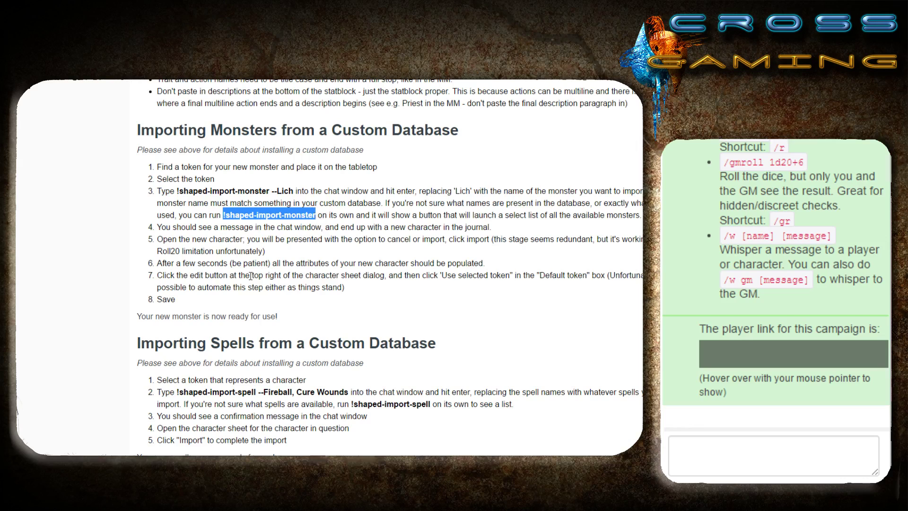
click(773, 454)
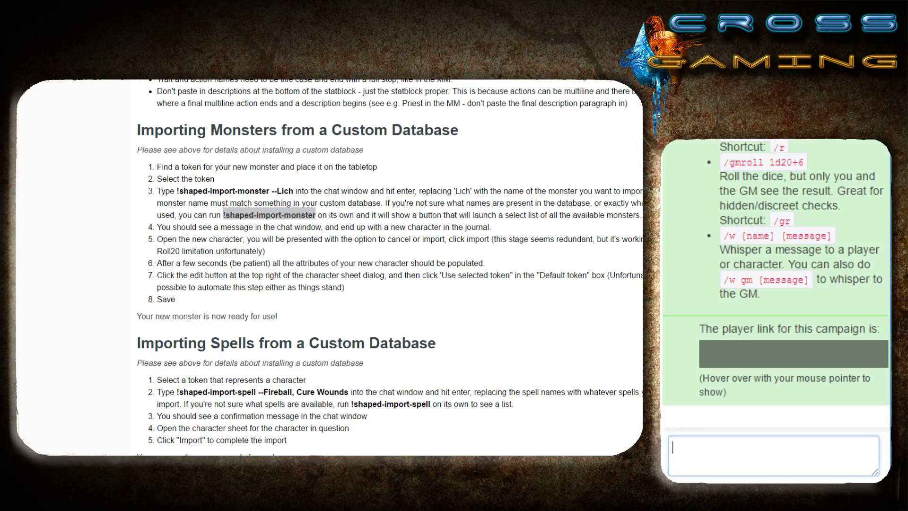
key(ctrl+v)
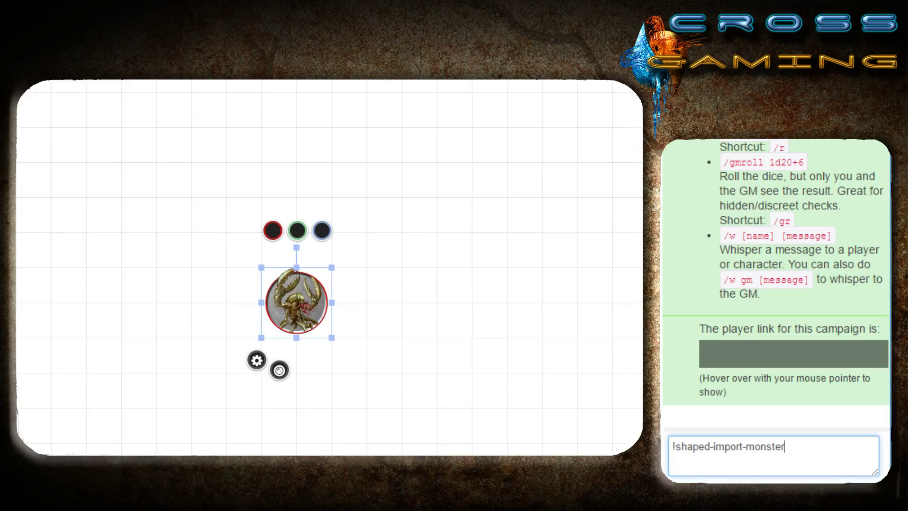
key(Return)
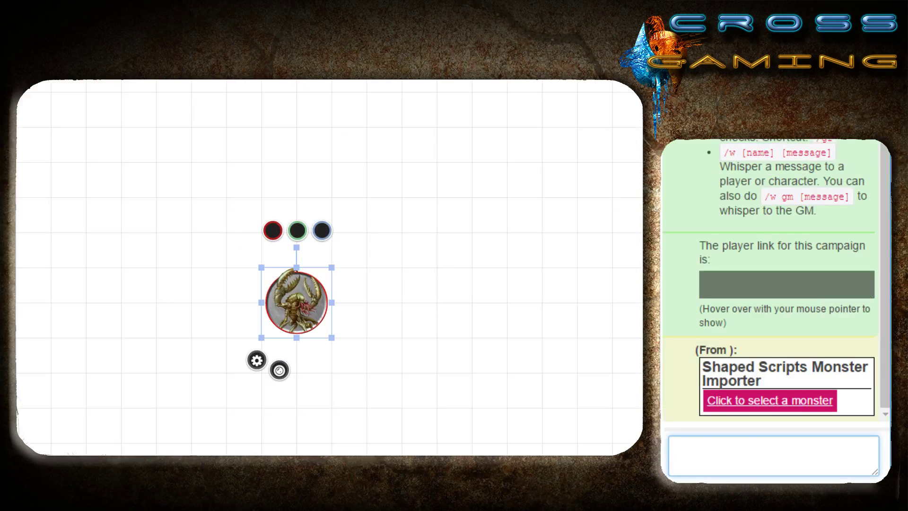
- Pick Chuul in the Shaped Scripts Monster Importer and submit the choice for the selected token
click(770, 401)
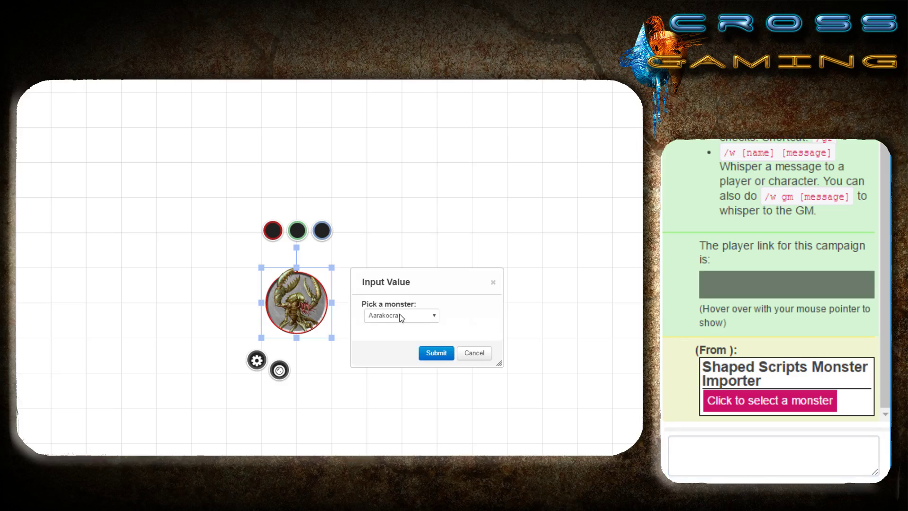
click(401, 315)
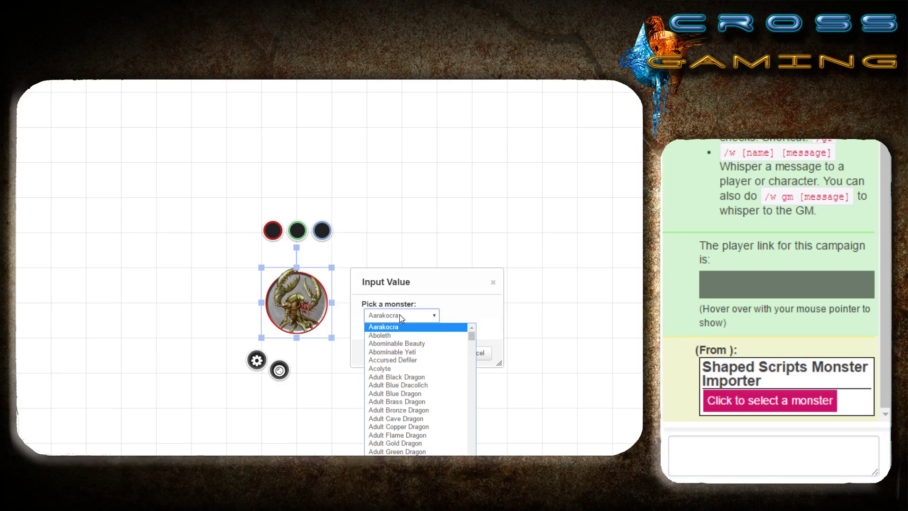
key(c)
key(h)
key(u)
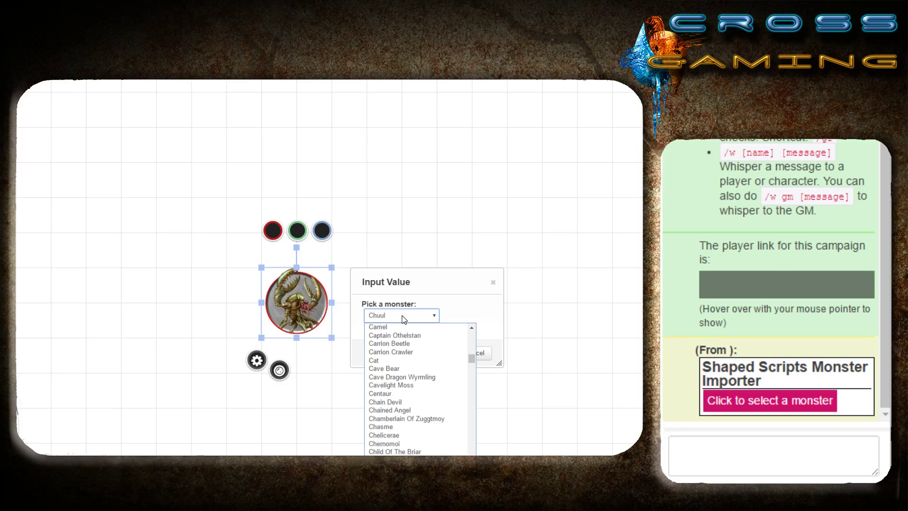
key(Return)
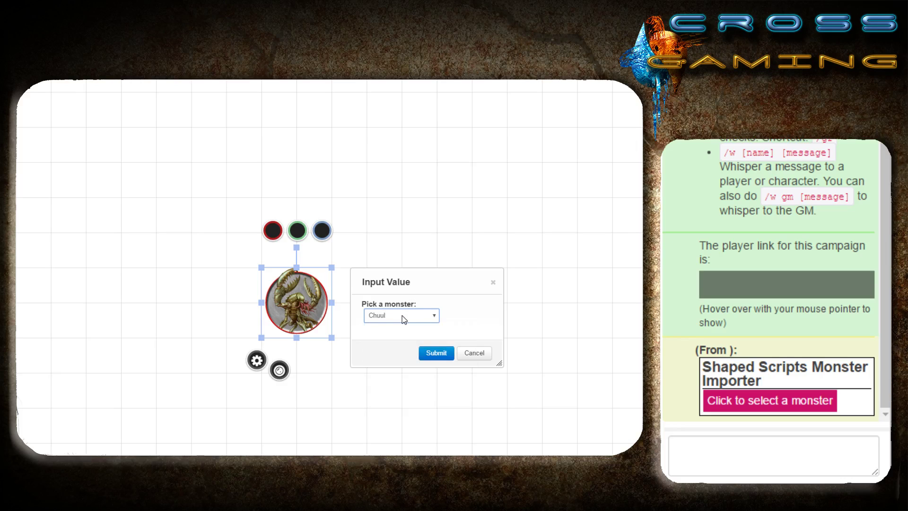
click(428, 353)
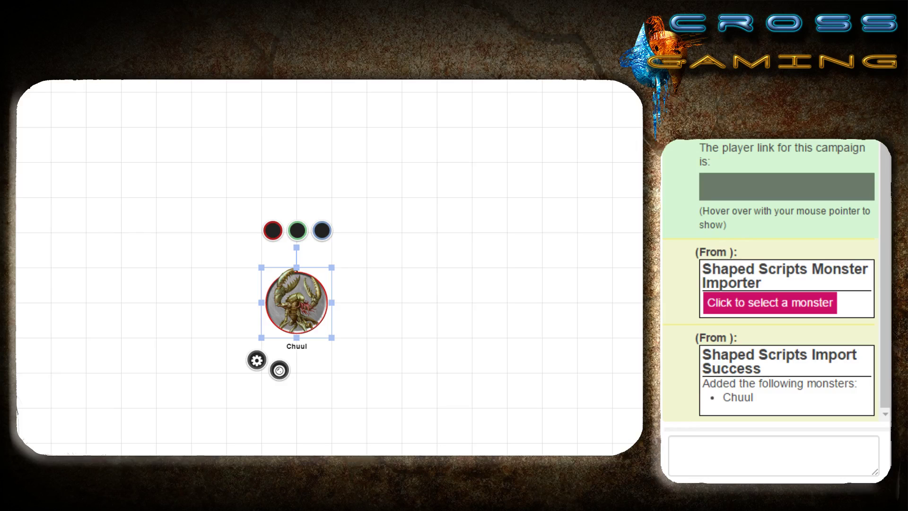
drag(703, 383, 752, 397)
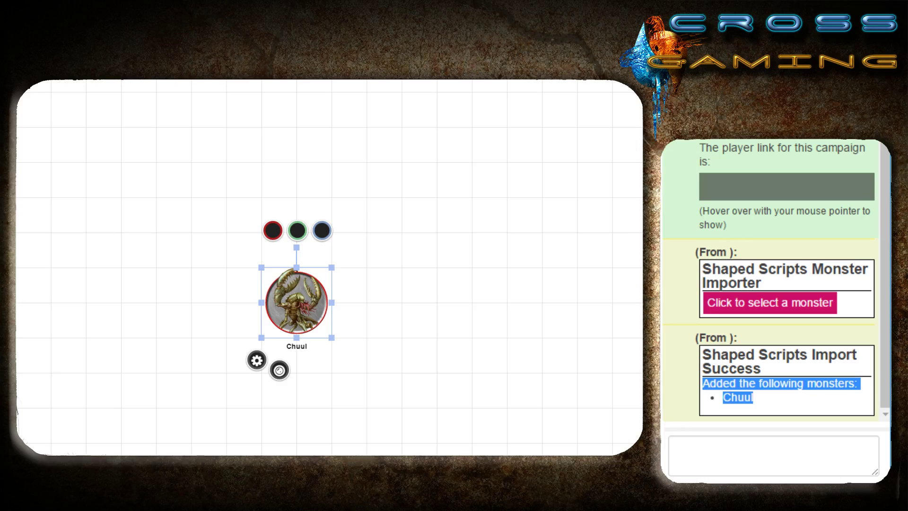
click(752, 397)
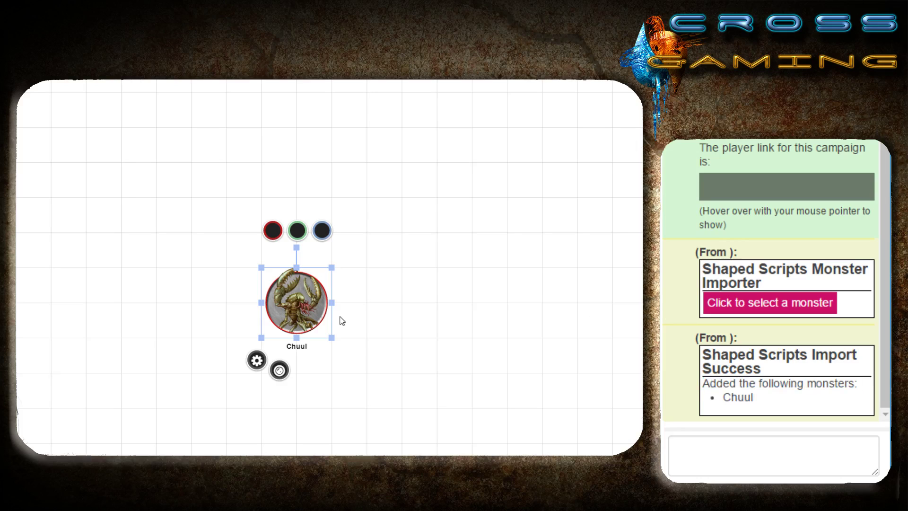
- Open the Chuul token's character and show its character sheet
click(306, 318)
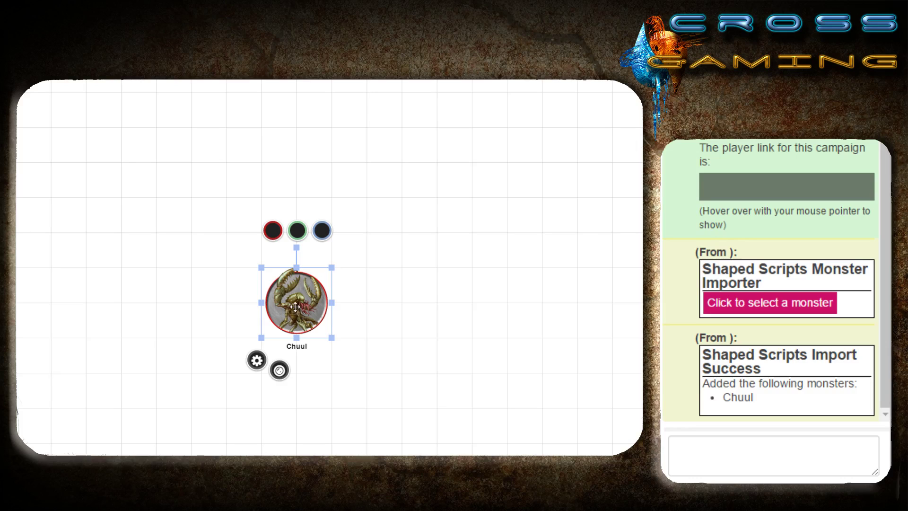
double_click(295, 306)
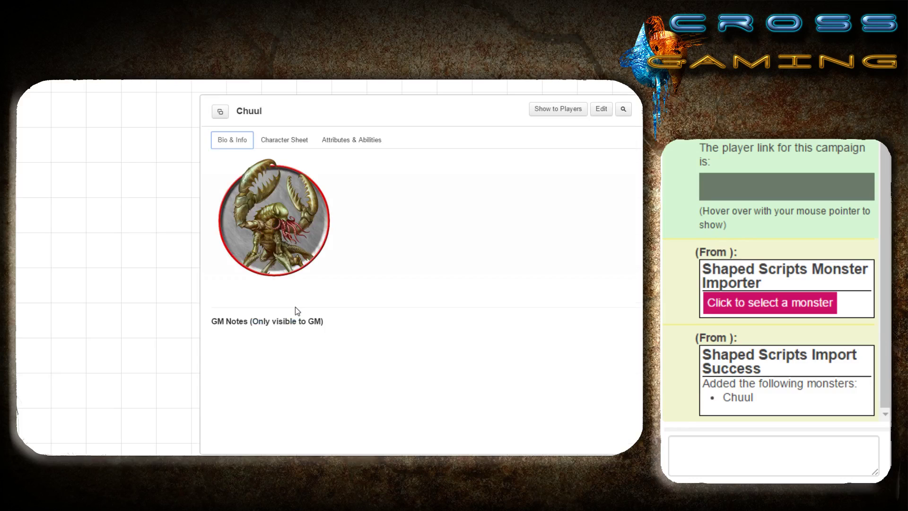
drag(447, 101, 338, 97)
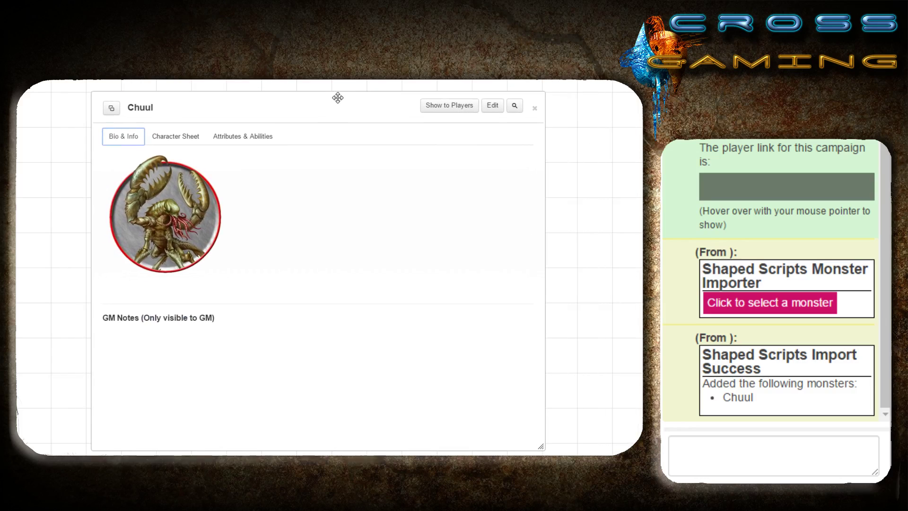
click(179, 138)
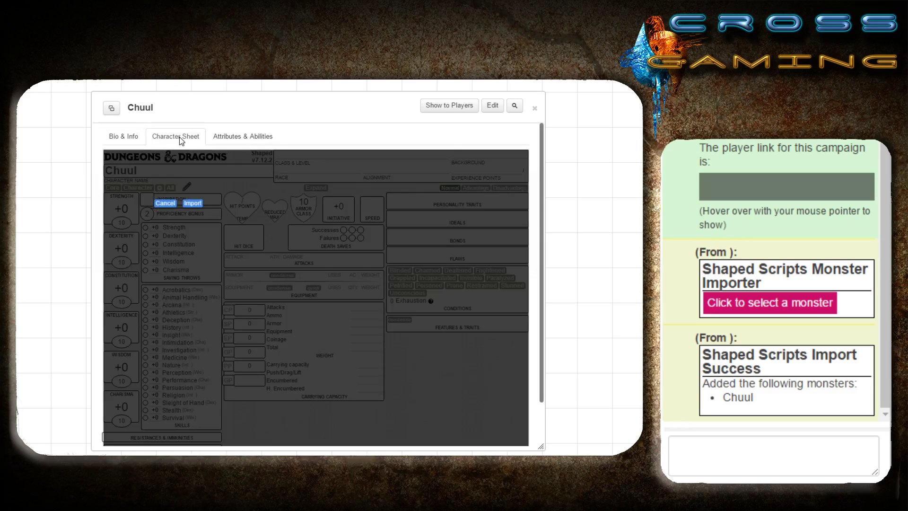
- Import the monster data into the Chuul character sheet, dismiss the processing notice and reposition the sheet window
click(192, 203)
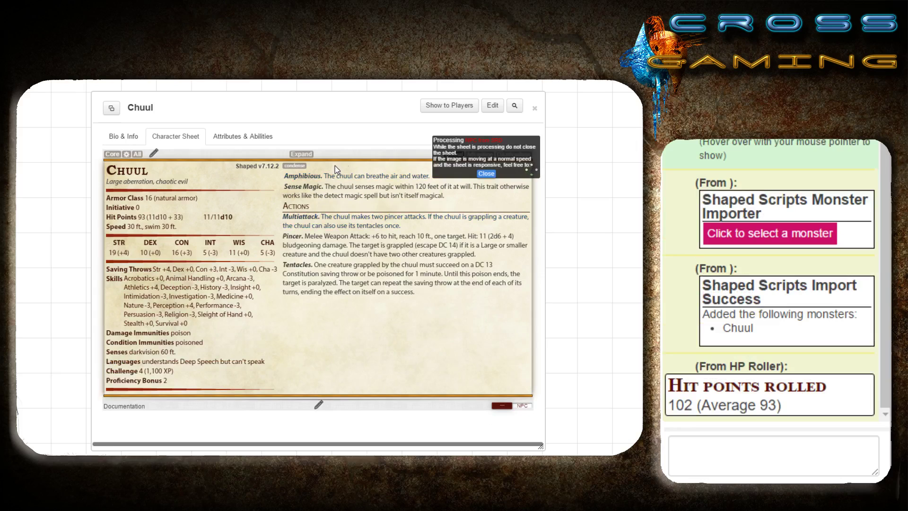
click(486, 173)
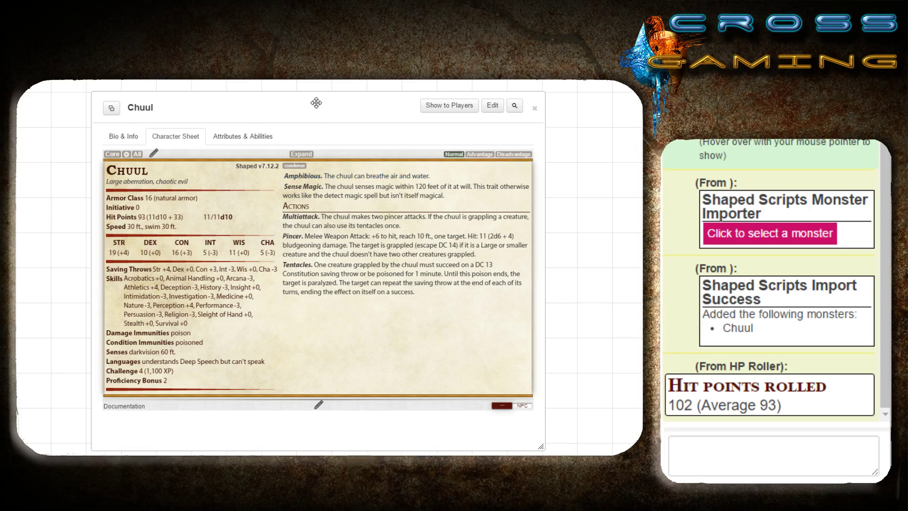
drag(315, 105, 339, 111)
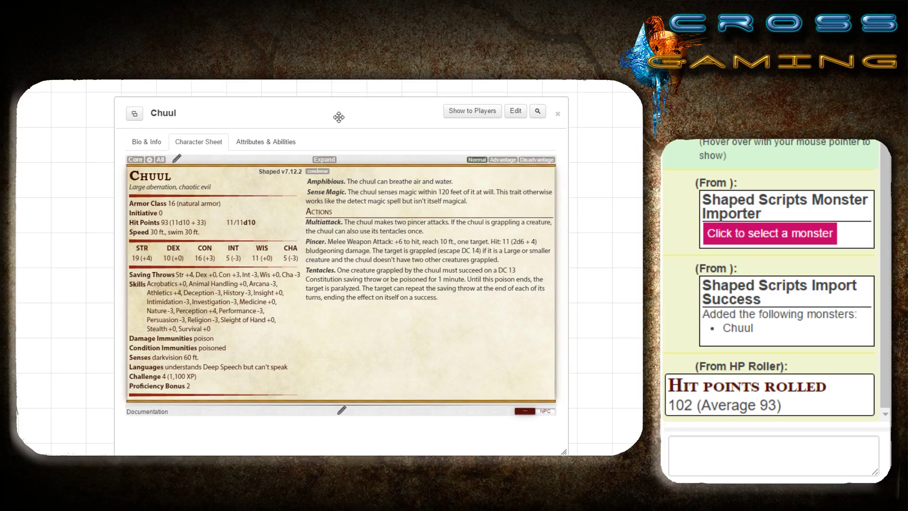
- Close the Chuul character sheet and open the Chuul token's advanced settings
click(558, 114)
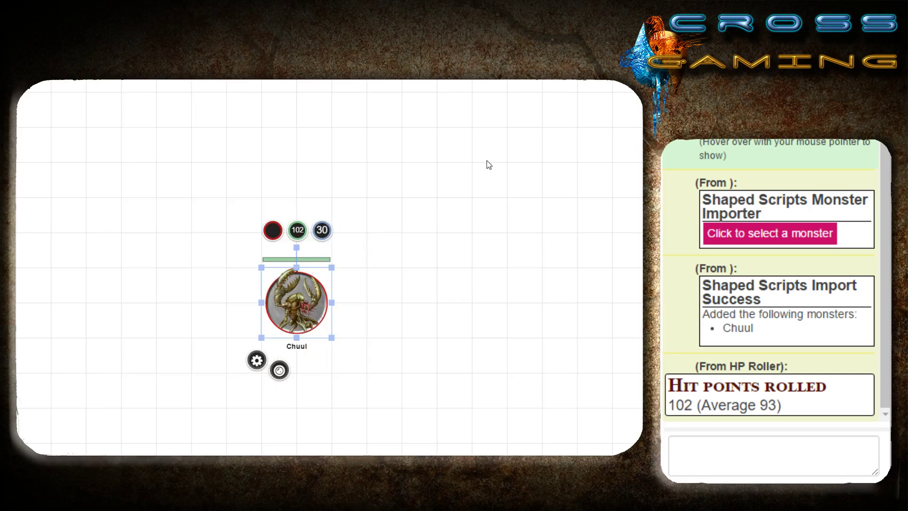
click(364, 312)
click(301, 310)
double_click(302, 310)
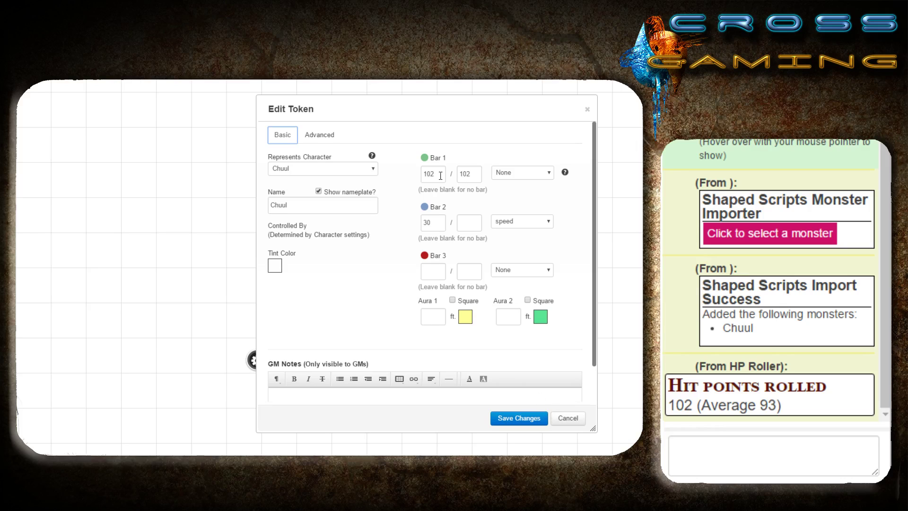
click(313, 138)
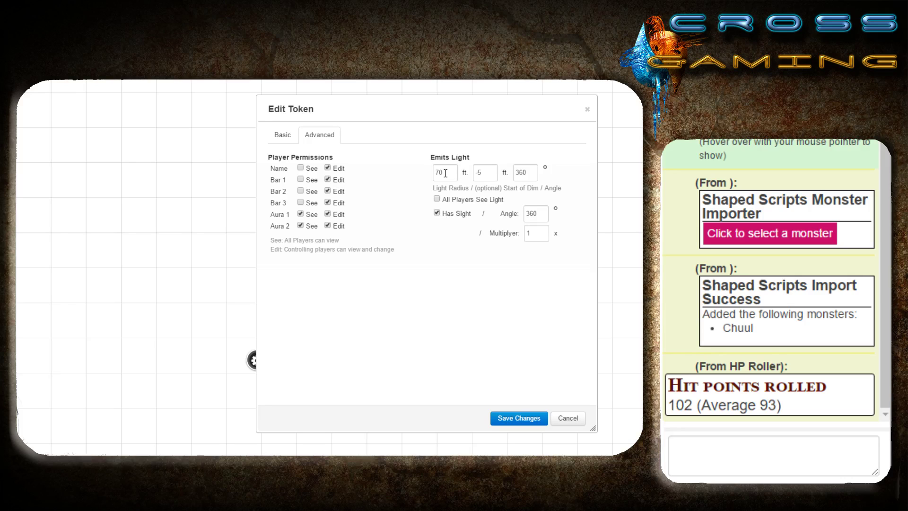
- Check the Chuul token's light radius, allow players to see Bar 1, and save the token
drag(446, 174, 429, 172)
click(448, 175)
drag(447, 174, 426, 170)
click(438, 173)
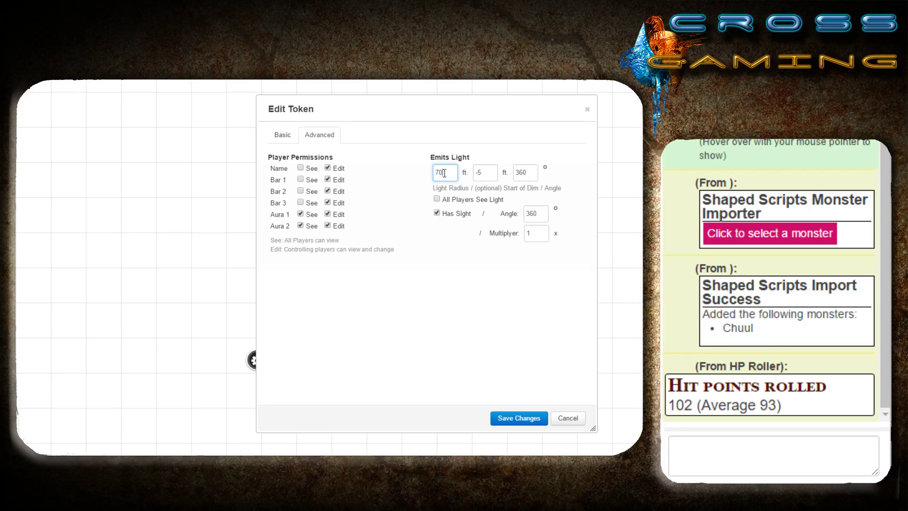
click(300, 180)
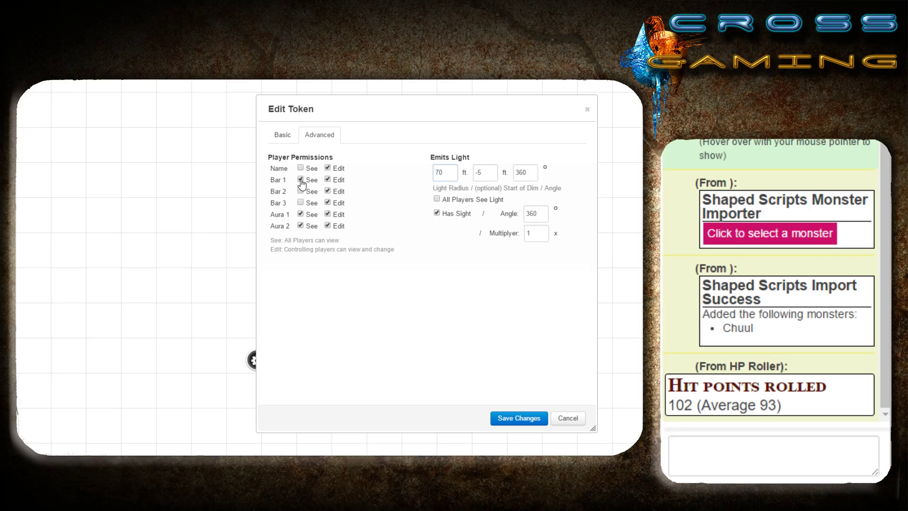
click(518, 418)
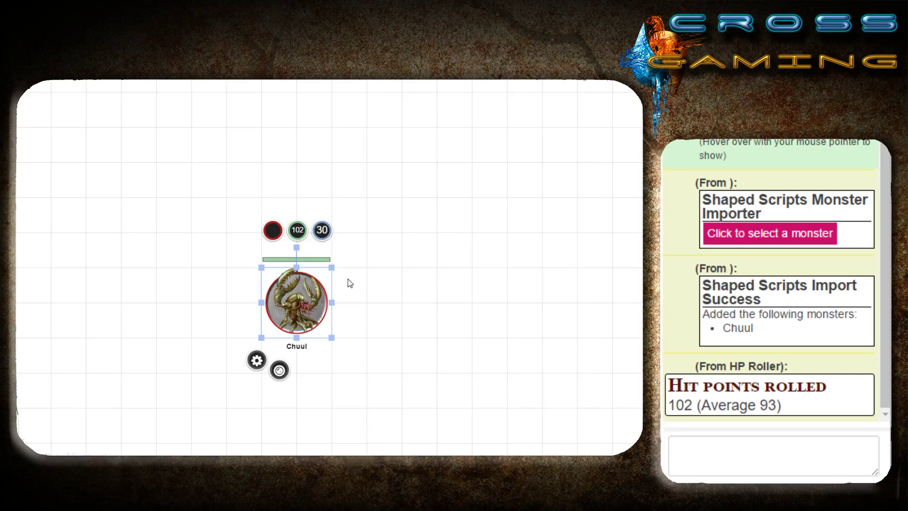
- Reopen the Chuul token's settings and review the nameplate option against the players' permission to see the name
double_click(300, 313)
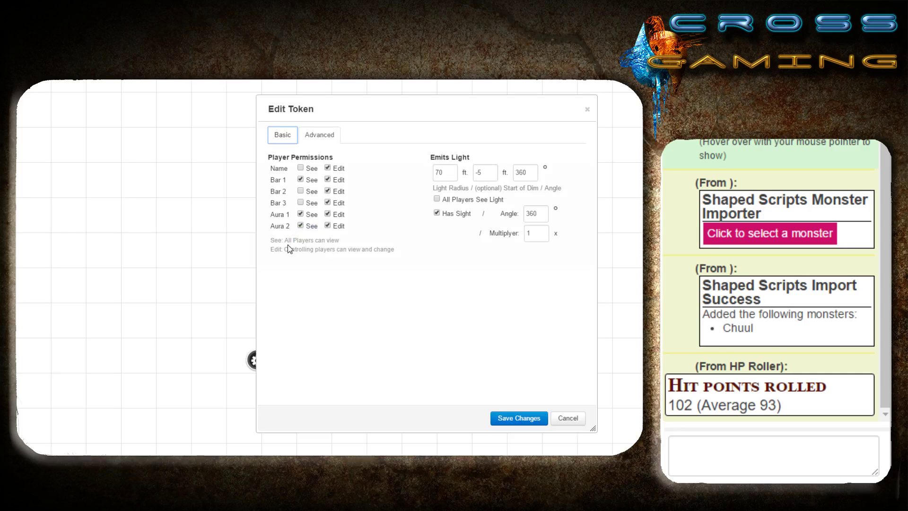
click(283, 136)
click(319, 192)
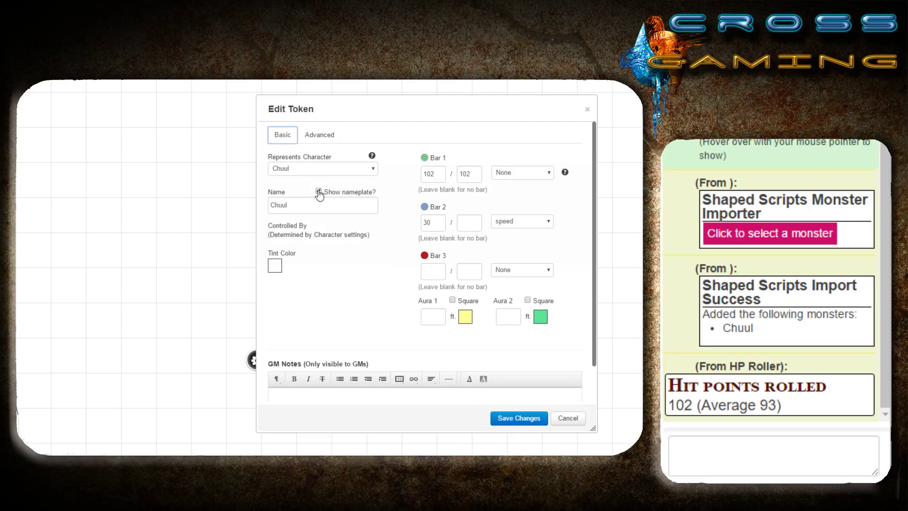
click(319, 135)
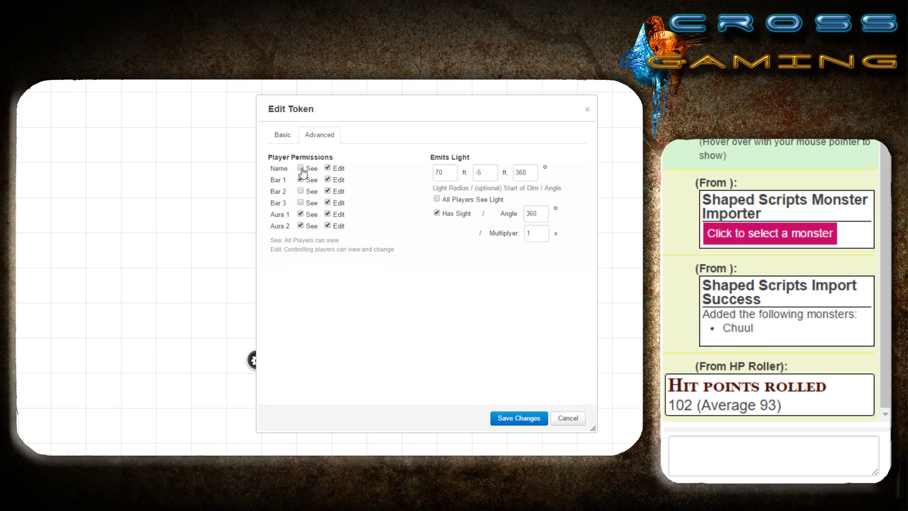
click(279, 135)
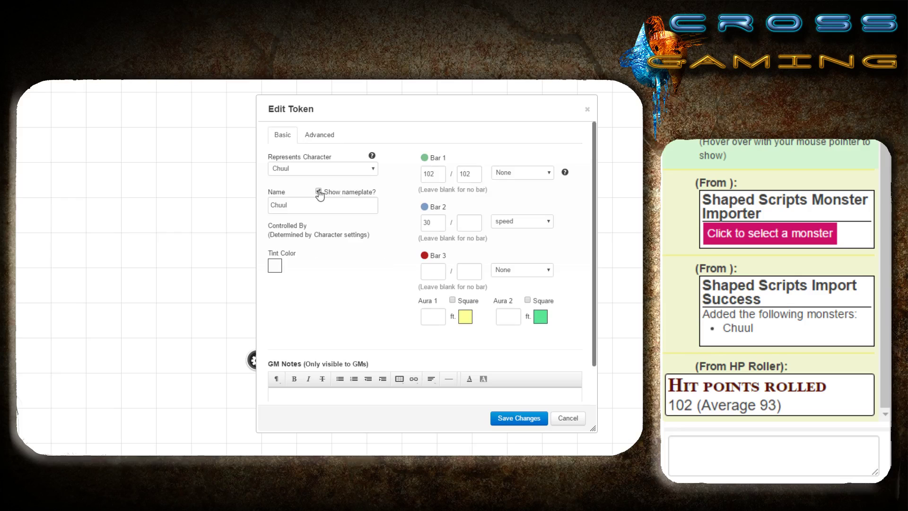
click(313, 135)
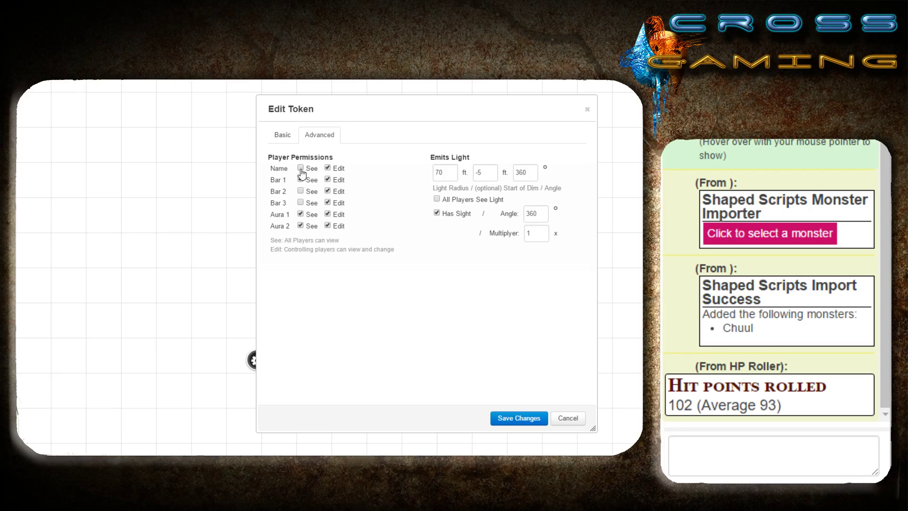
- Turn off the players' permission to see Bar 1 on the Chuul token and save the token
click(301, 179)
click(517, 418)
click(333, 347)
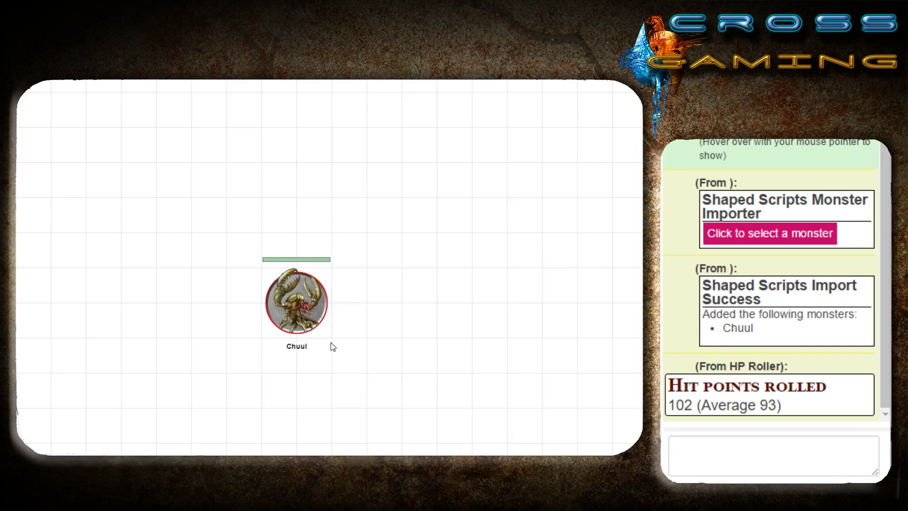
click(306, 307)
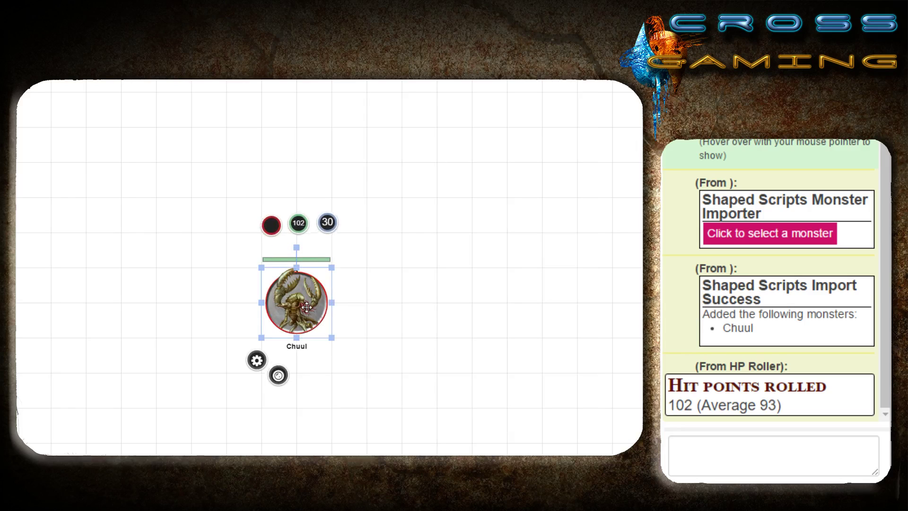
click(426, 305)
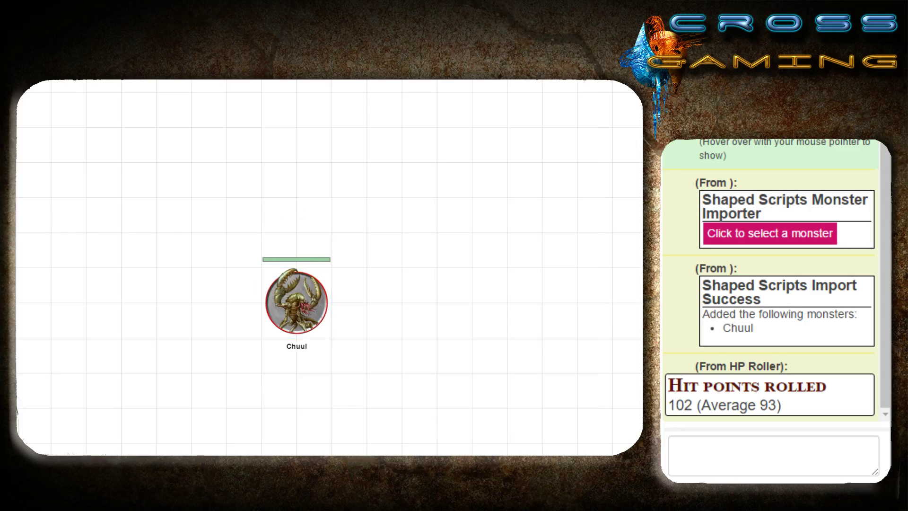
- Place a small character token to the right of Chuul on the map, name it Teri and show its nameplate
drag(652, 274, 458, 253)
click(598, 254)
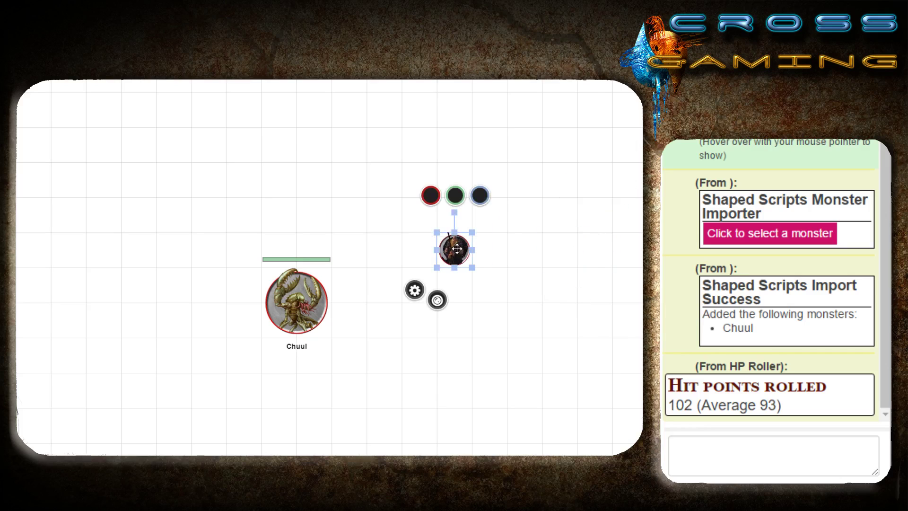
double_click(458, 253)
click(305, 206)
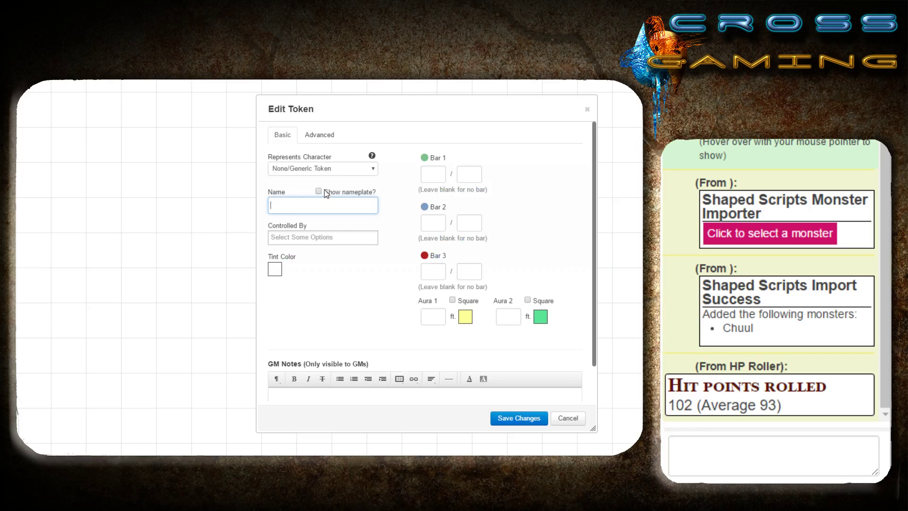
click(319, 192)
click(505, 418)
click(396, 361)
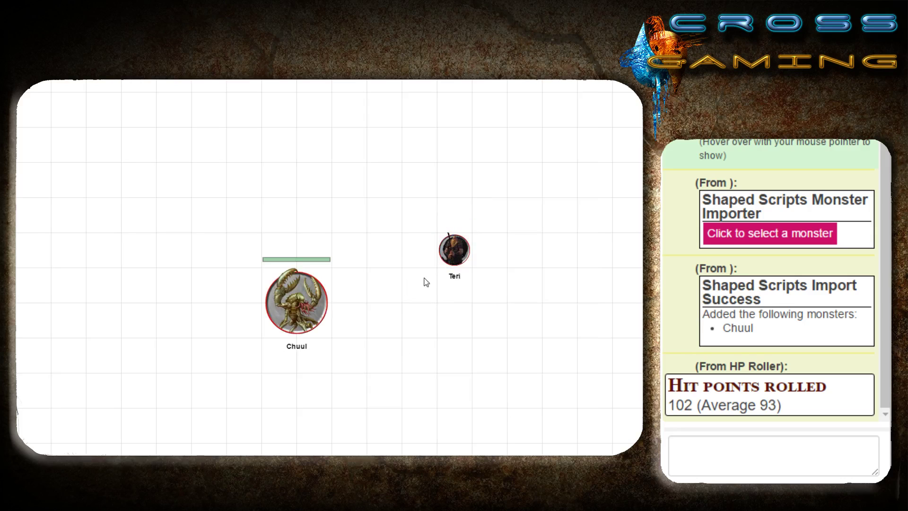
click(450, 256)
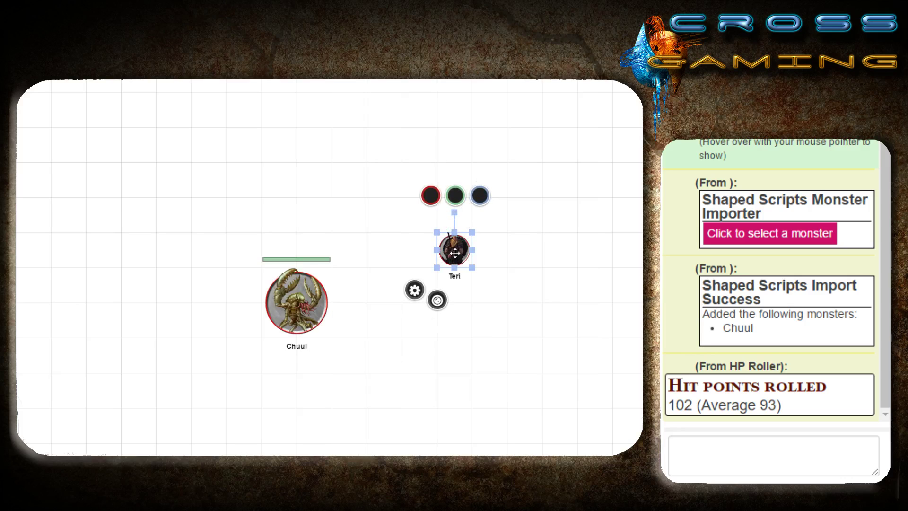
click(452, 283)
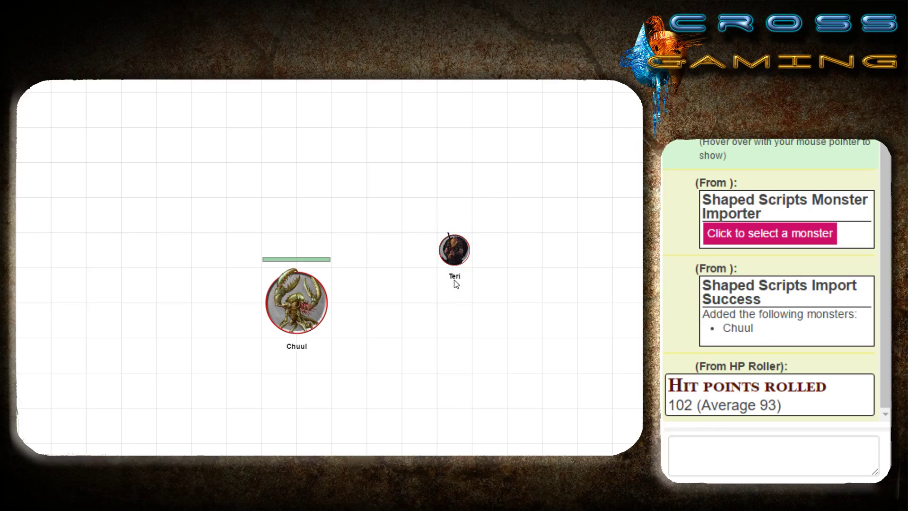
- Move the Teri token over Chuul's health bar, trying both squares directly above Chuul and leaving it on the right one
drag(453, 249, 304, 245)
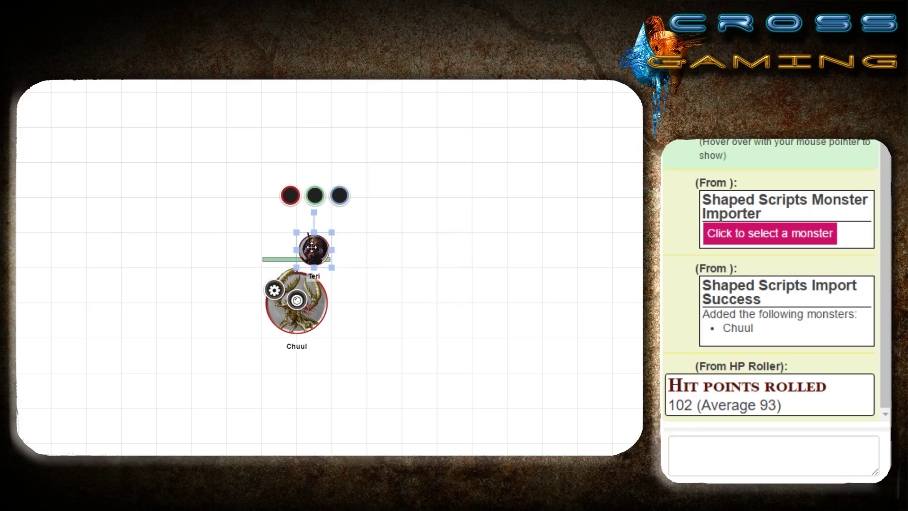
click(252, 249)
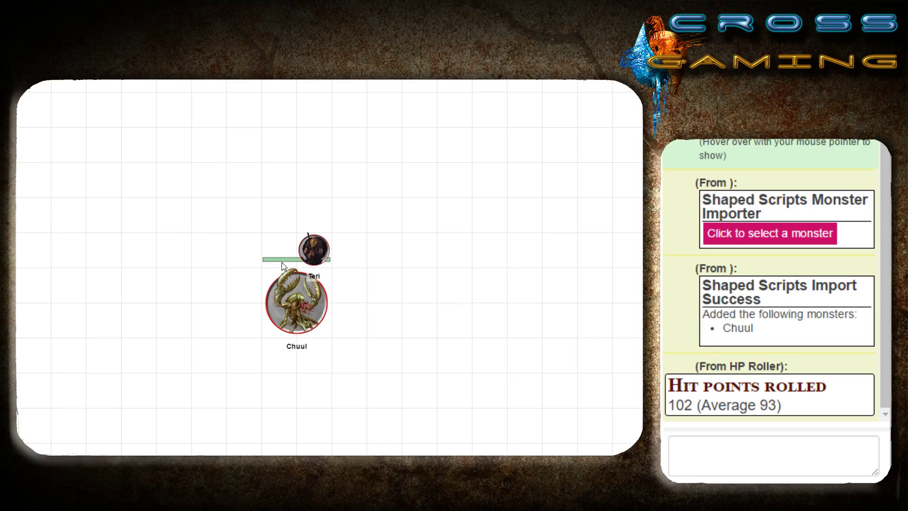
drag(303, 259, 268, 259)
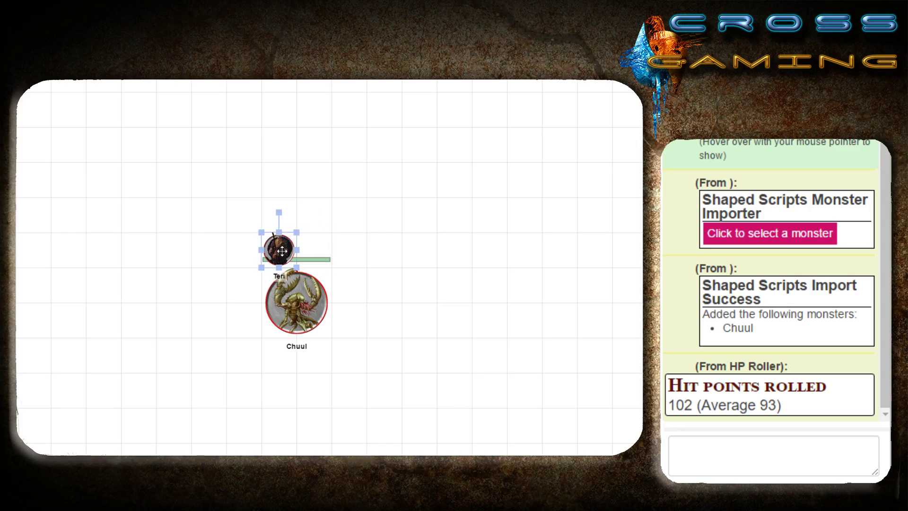
click(350, 259)
mouse_move(286, 249)
mouse_down()
mouse_move(268, 250)
mouse_move(323, 249)
mouse_up()
click(355, 256)
click(321, 265)
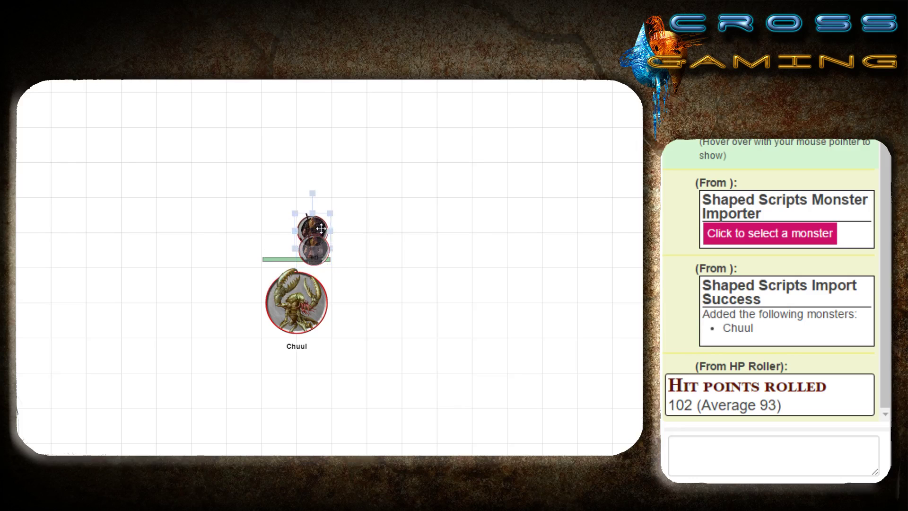
click(352, 264)
click(314, 251)
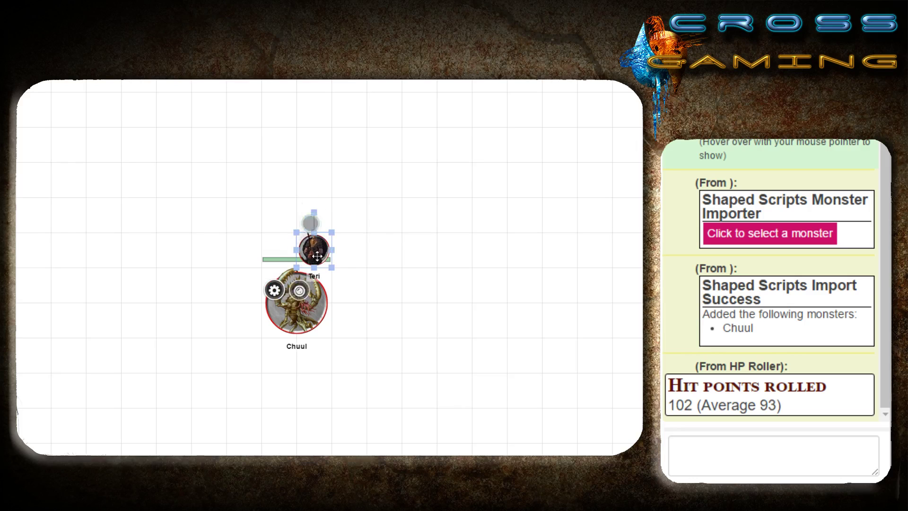
click(309, 248)
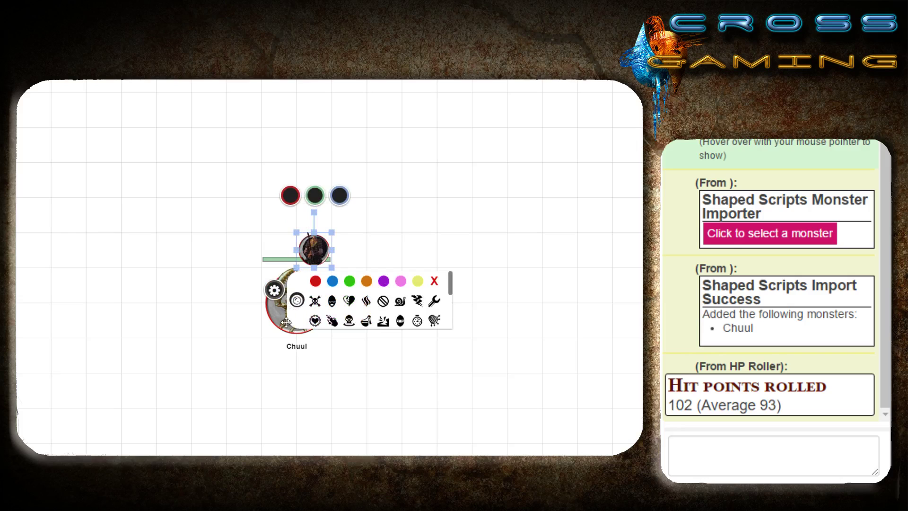
- Subtract 15 from the Chuul token's green Bar 1 value
click(296, 303)
click(296, 231)
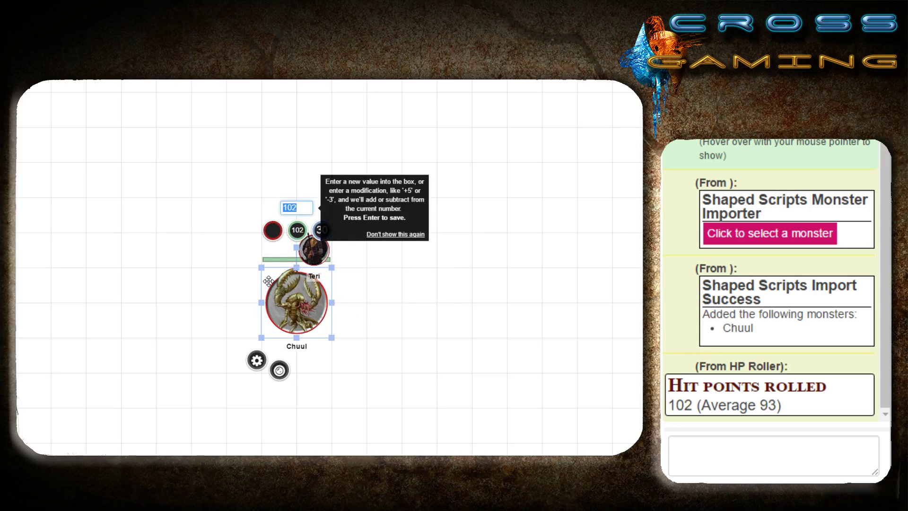
text(-15)
key(Return)
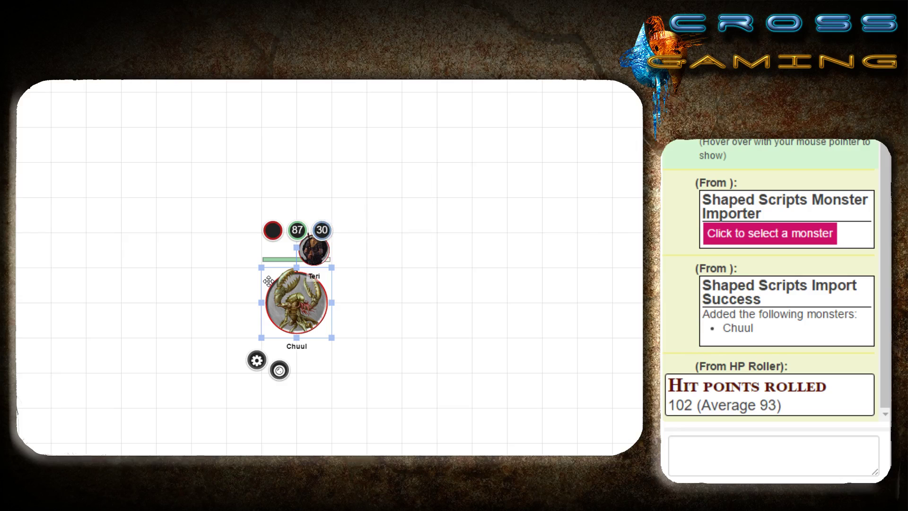
click(402, 374)
click(314, 249)
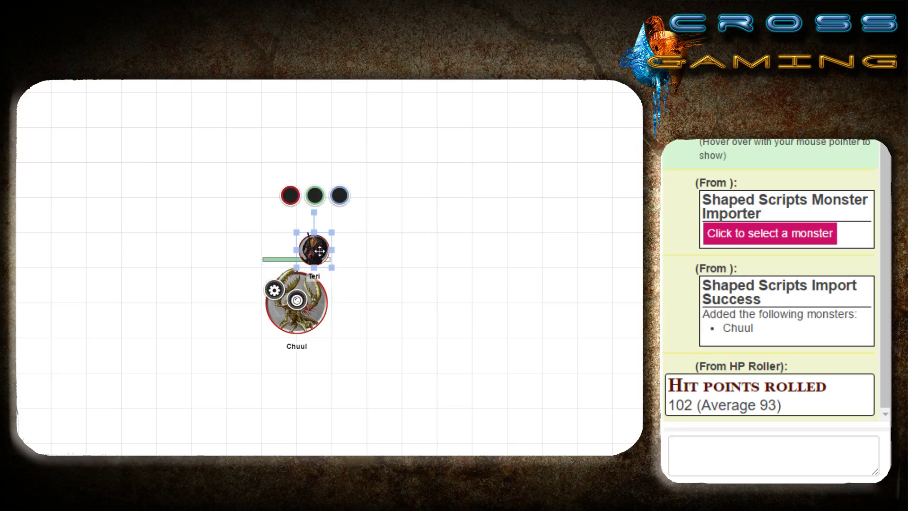
click(377, 315)
- Set the Chuul token's Bar 3 to 87 / 102 and save the token
click(303, 314)
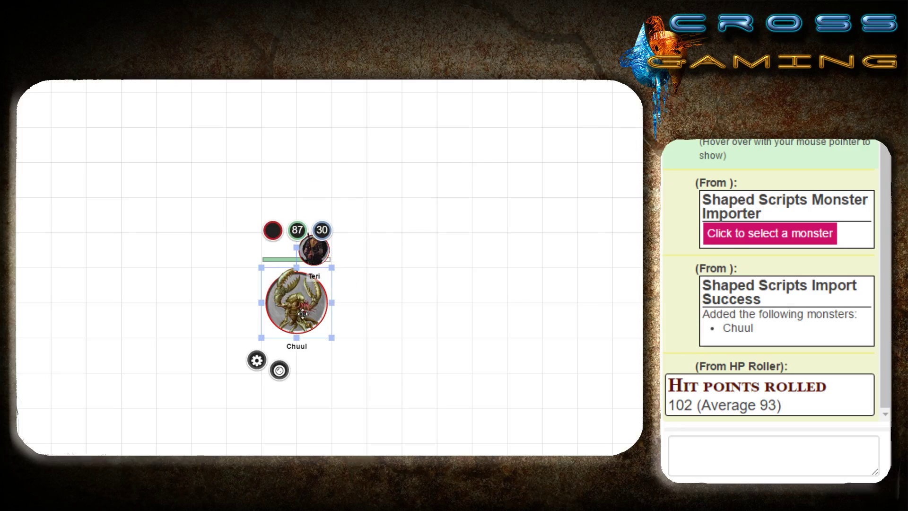
double_click(302, 313)
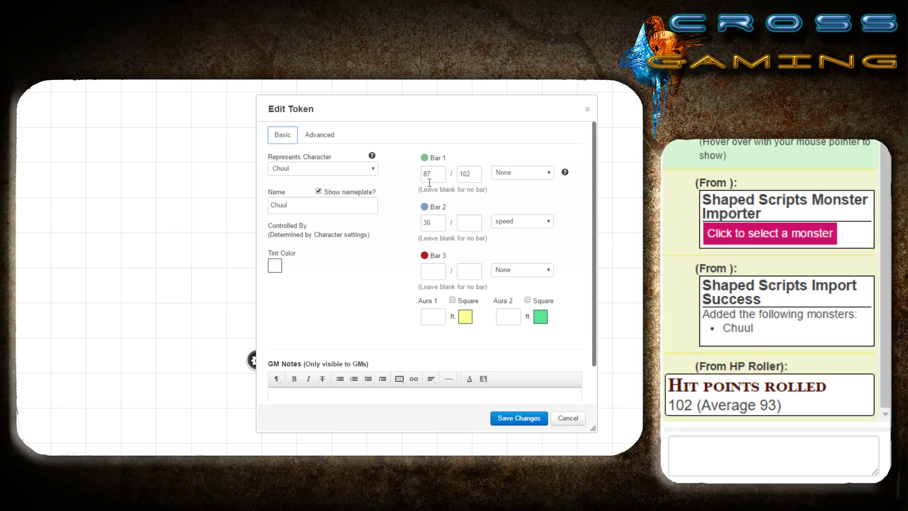
click(463, 270)
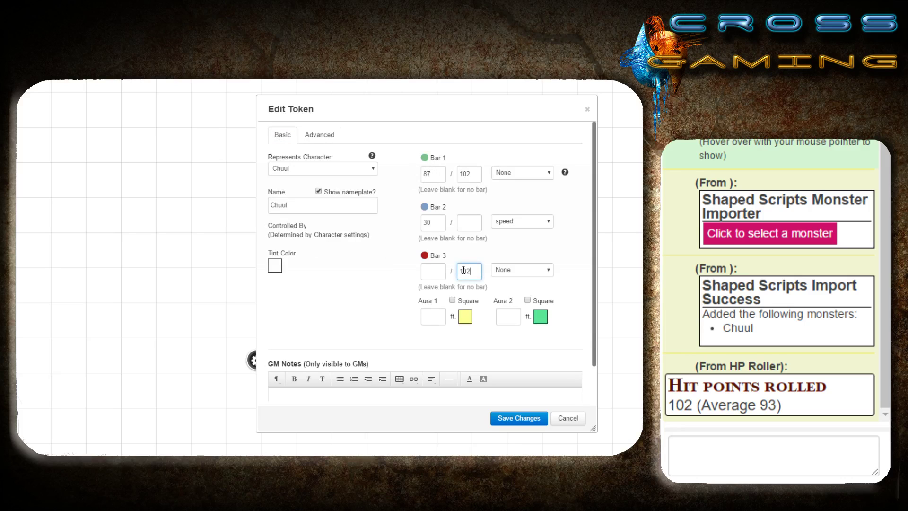
click(444, 273)
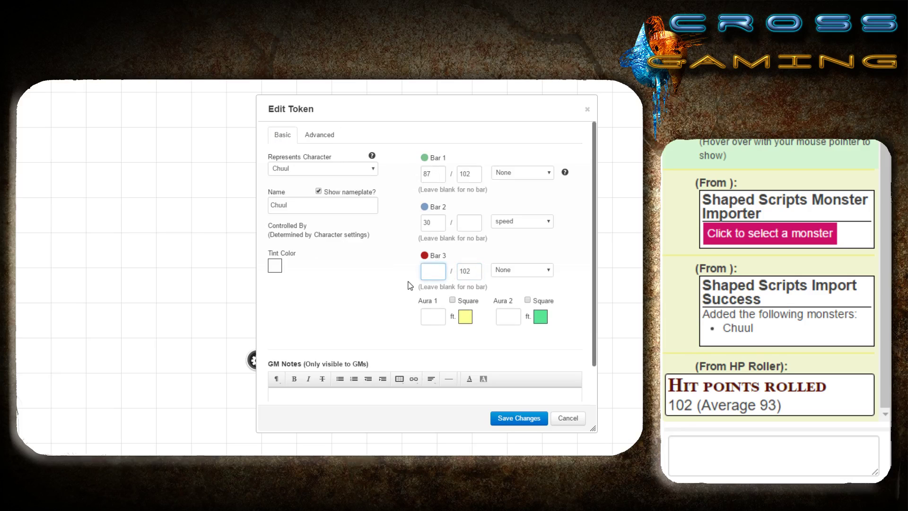
text(87)
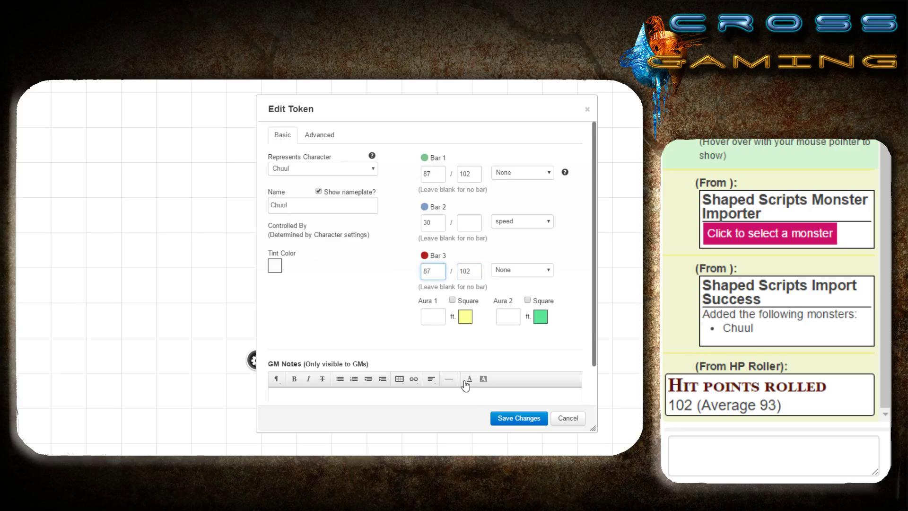
click(501, 419)
click(401, 357)
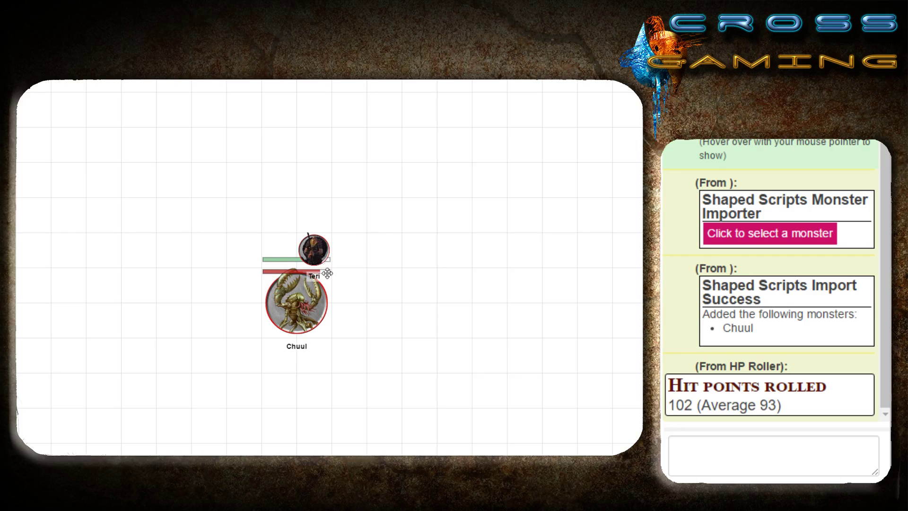
- Clear the maximum value of the Chuul token's Bar 1 and save the token
double_click(295, 311)
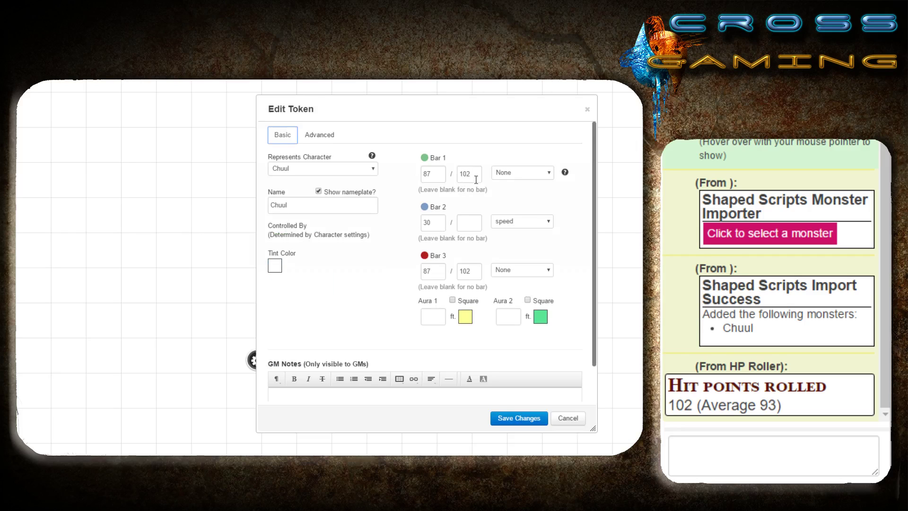
drag(476, 180, 445, 171)
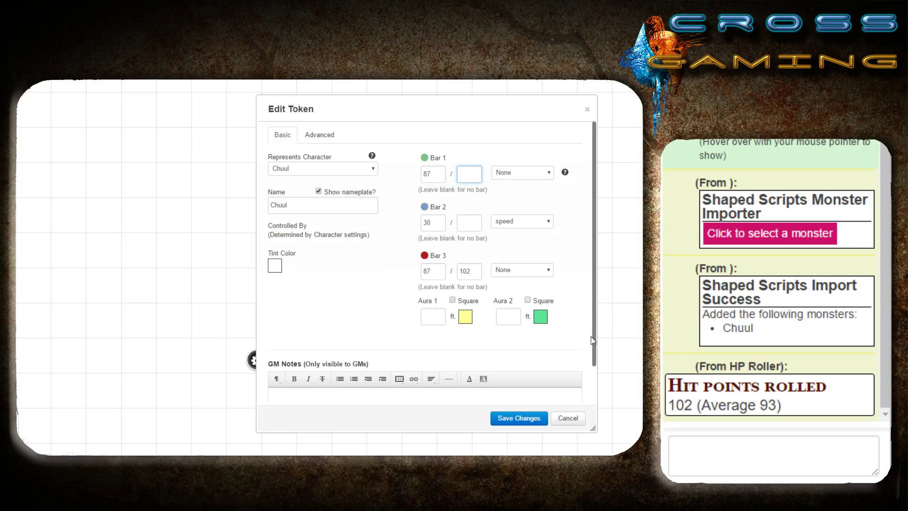
click(522, 419)
click(415, 341)
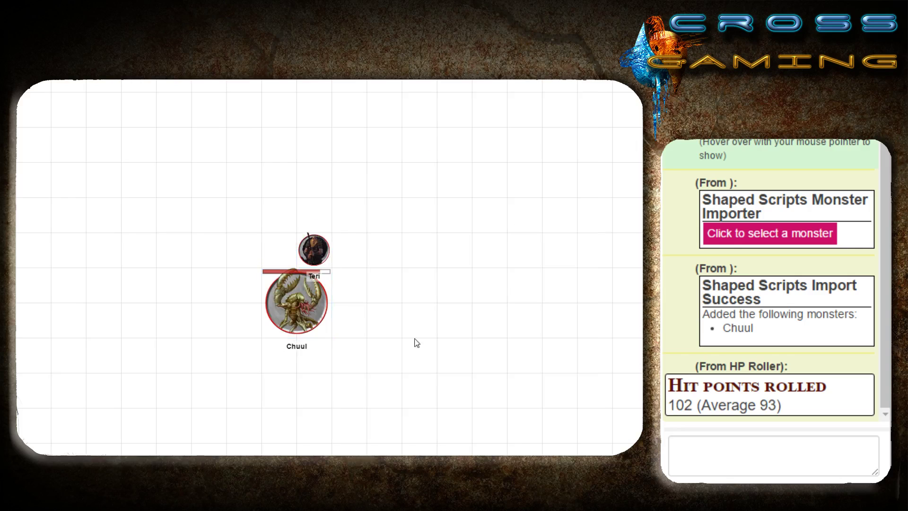
click(313, 250)
click(405, 279)
click(312, 251)
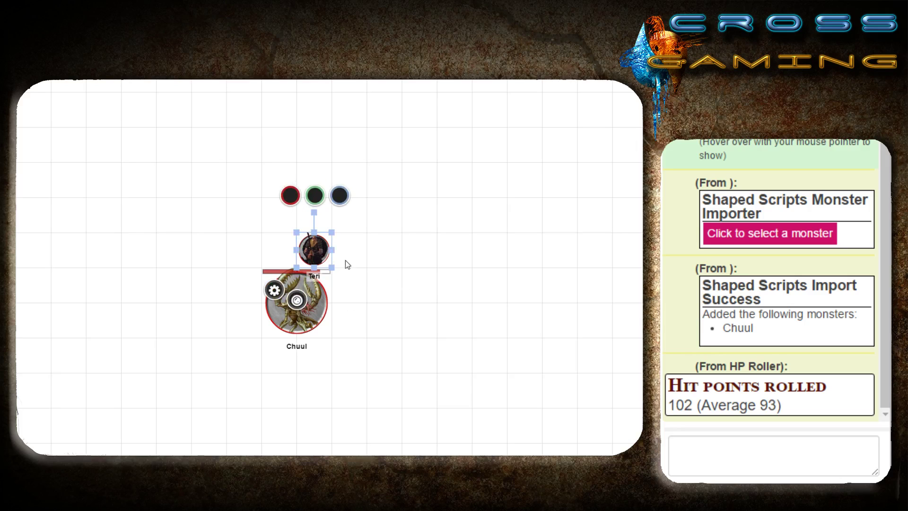
click(378, 262)
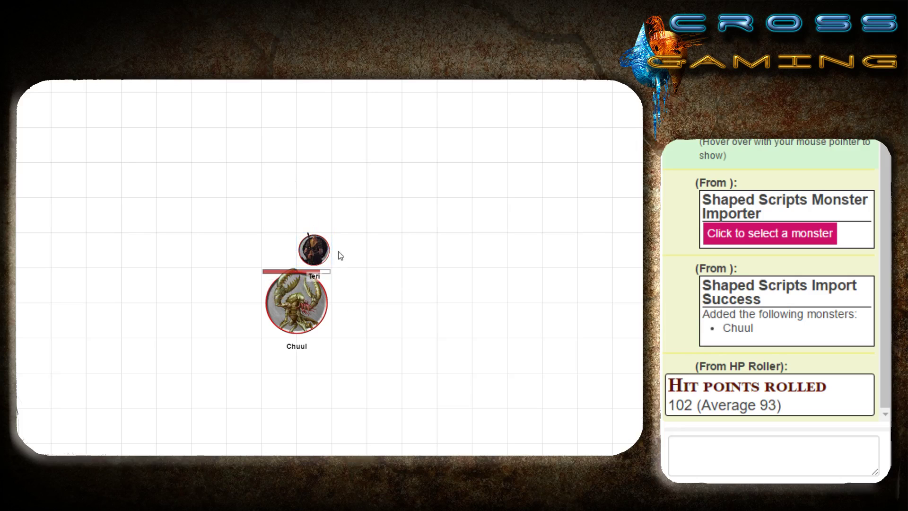
click(315, 250)
click(376, 278)
- Hide the Chuul token's nameplate and save the token
double_click(305, 311)
click(318, 191)
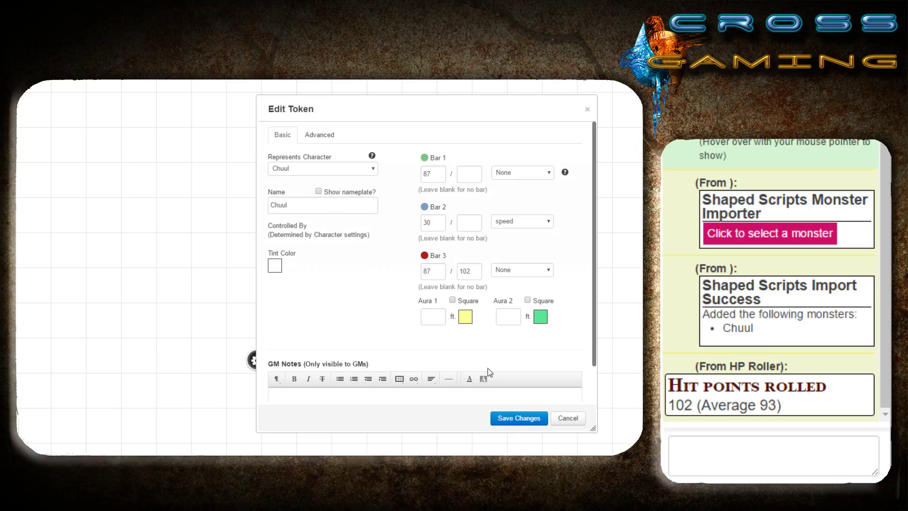
click(521, 418)
click(409, 431)
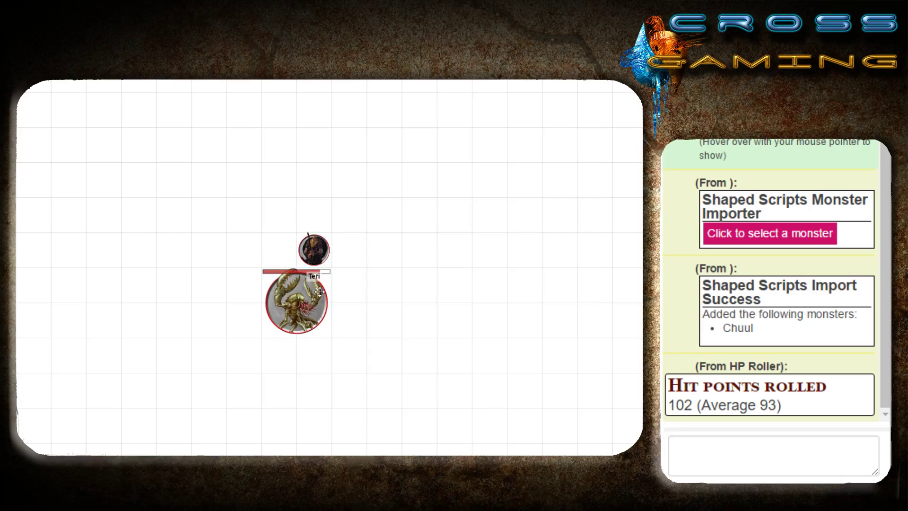
- Move the Teri token one square left, onto the left of the two squares directly above Chuul
click(313, 247)
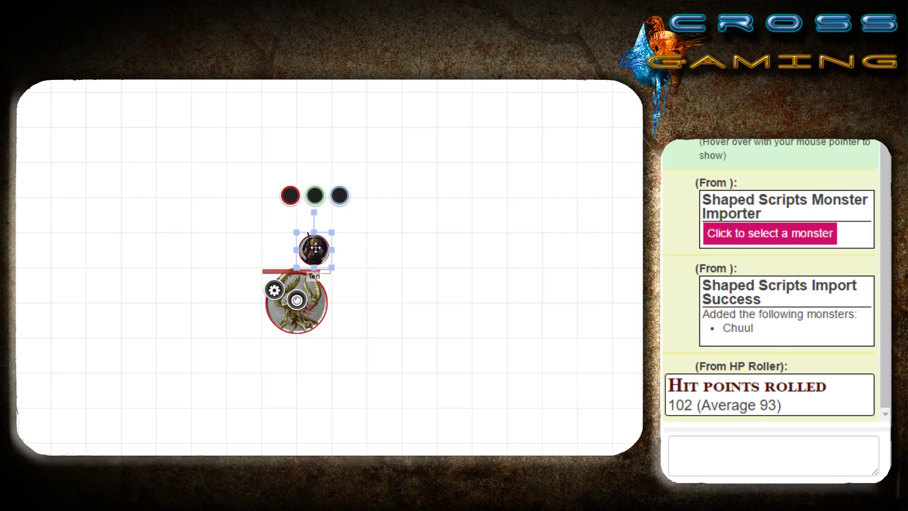
drag(304, 247, 272, 248)
click(330, 312)
click(401, 313)
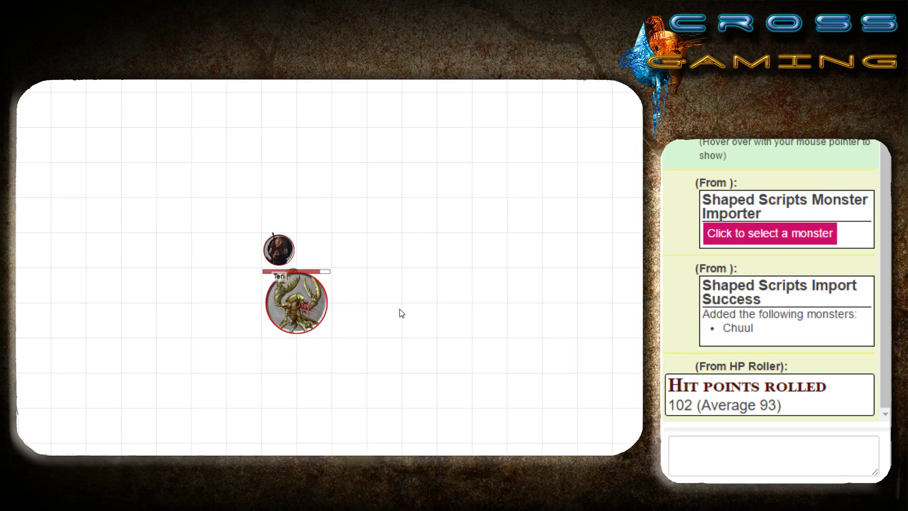
click(301, 320)
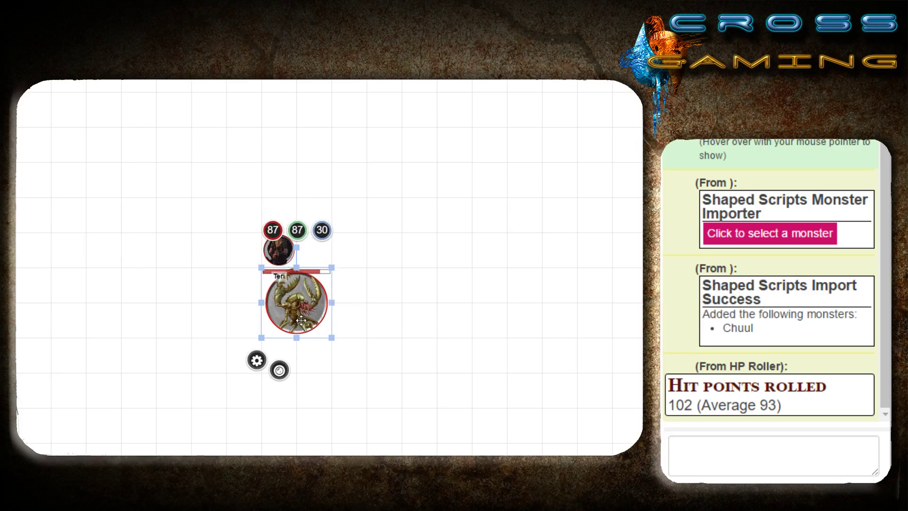
click(472, 308)
- Switch to the Shaped Companion Script documentation and look through its sections for the configuration command under advantage tracking
click(672, 447)
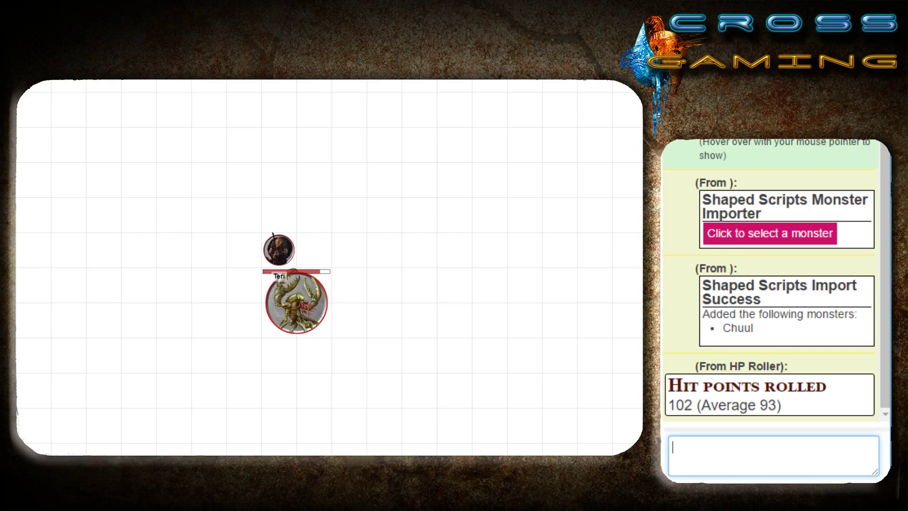
key(alt+Tab)
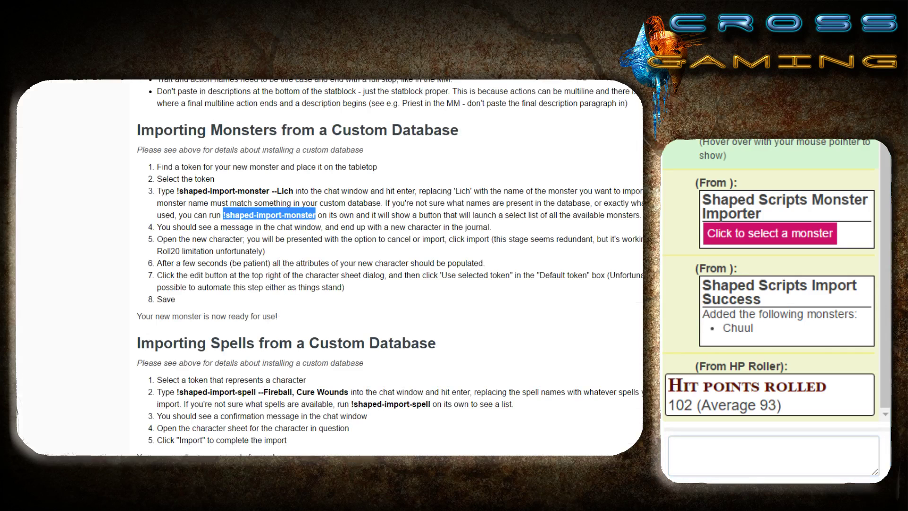
click(187, 279)
scroll(189, 265, up, 5)
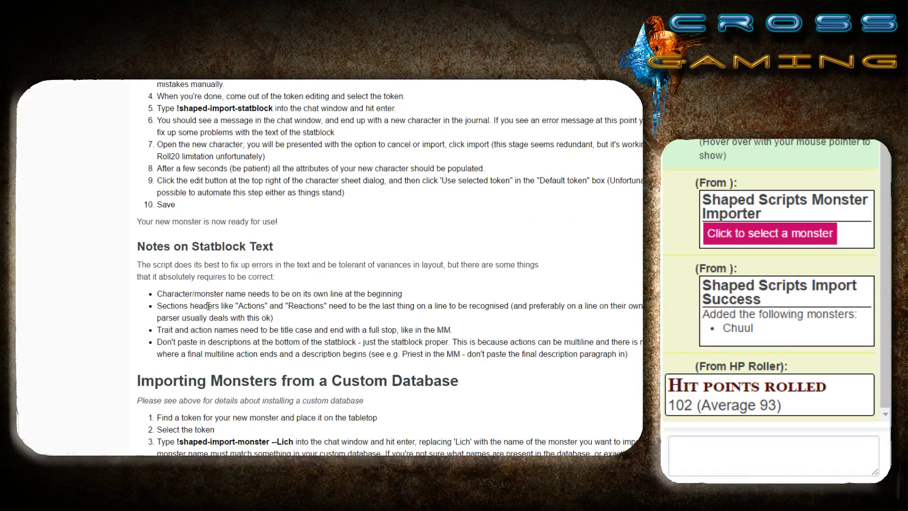
scroll(208, 305, up, 13)
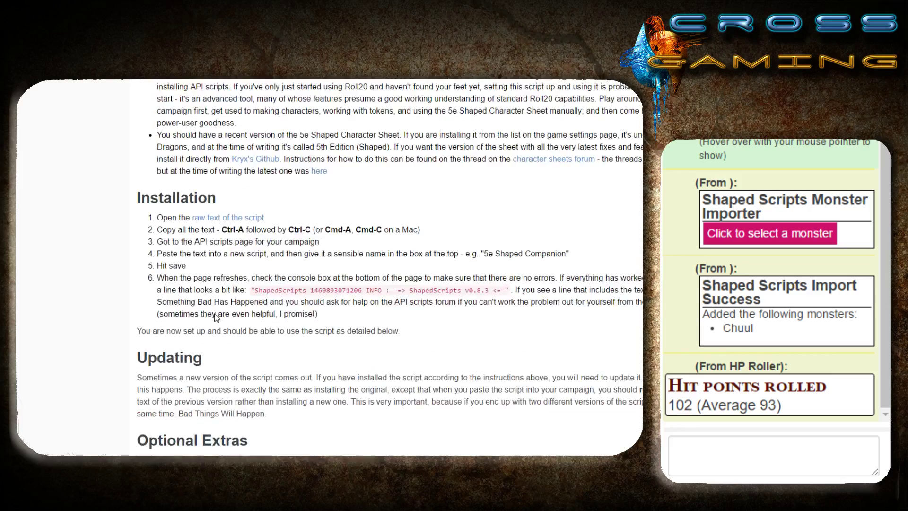
scroll(215, 316, up, 5)
scroll(229, 358, down, 3)
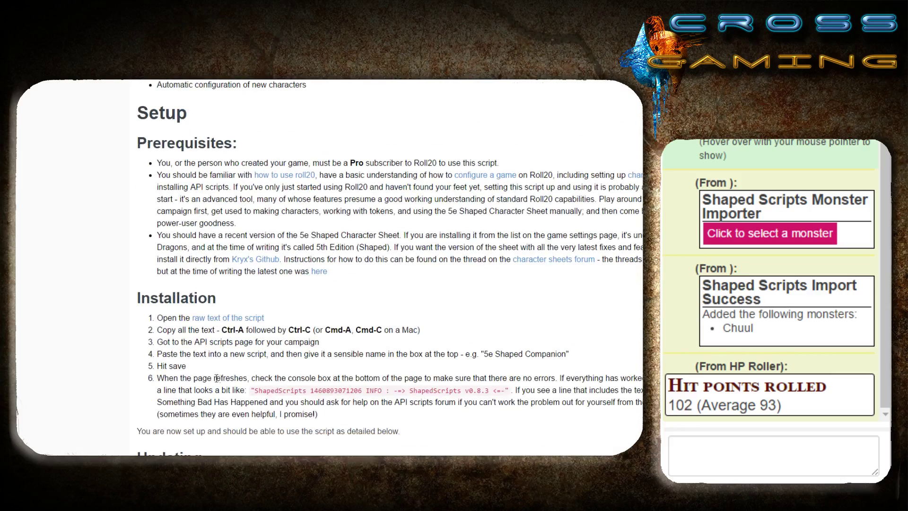
scroll(216, 378, up, 6)
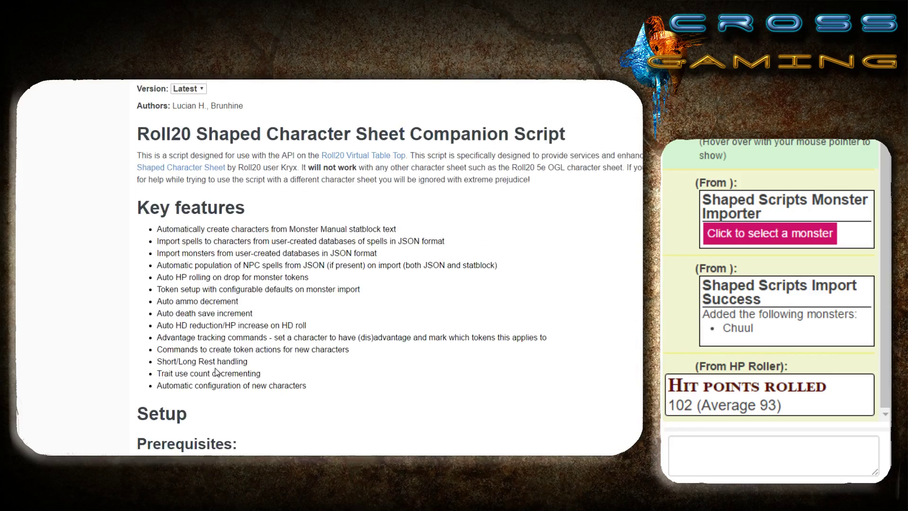
scroll(215, 372, down, 8)
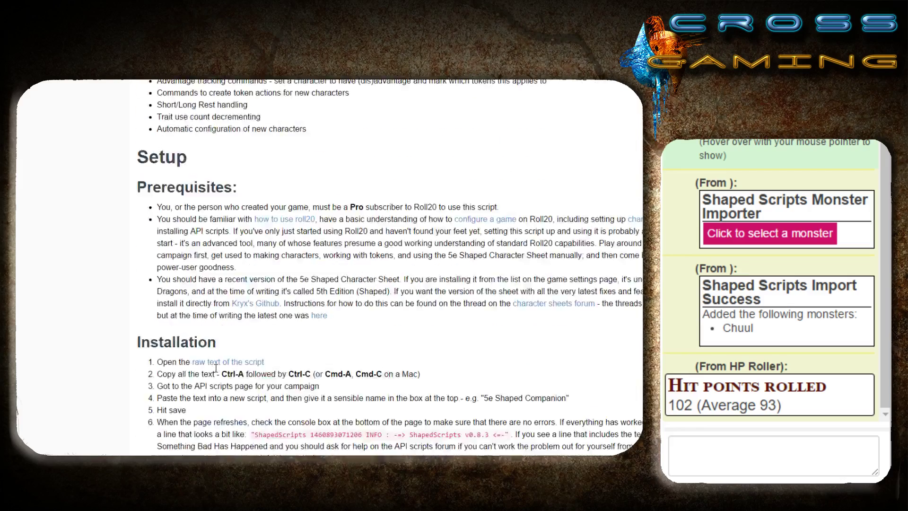
scroll(216, 372, down, 10)
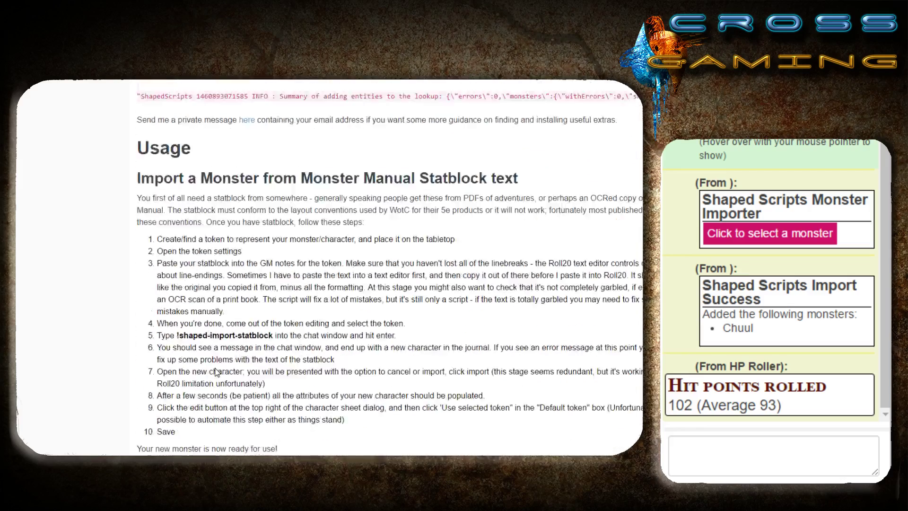
scroll(216, 368, down, 10)
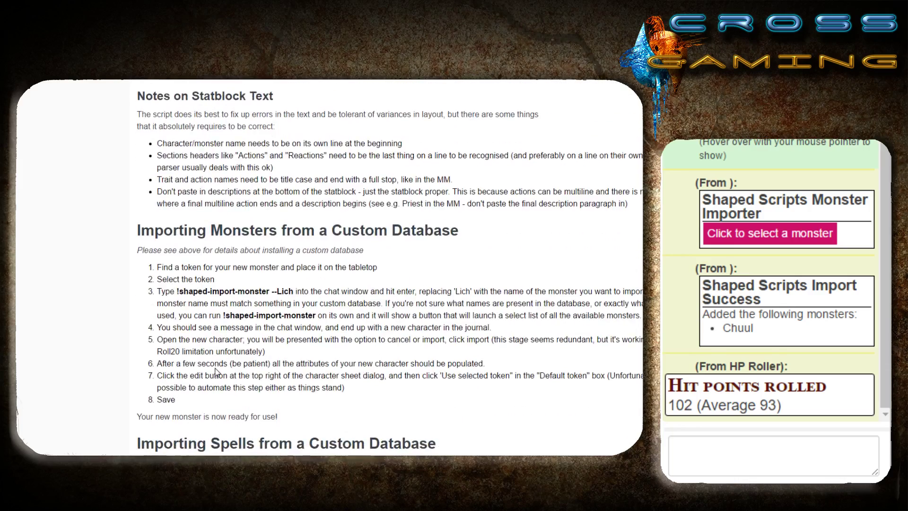
scroll(216, 368, down, 1)
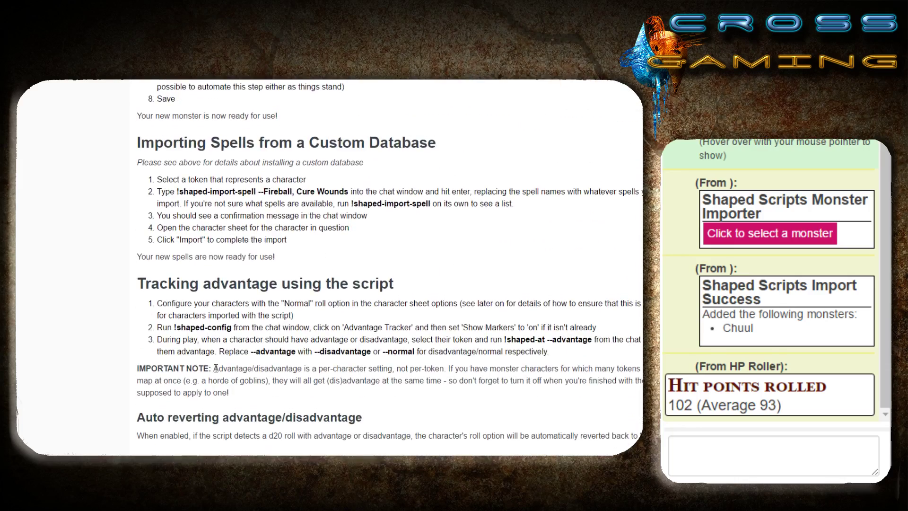
scroll(216, 368, down, 1)
scroll(169, 297, down, 1)
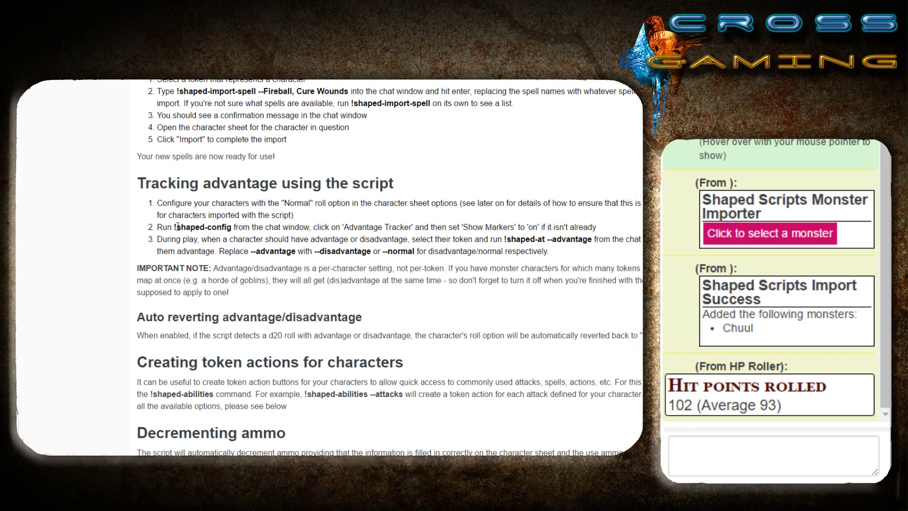
- Copy the !shaped-config command from the documentation and run it in the Roll20 chat
drag(175, 226, 240, 227)
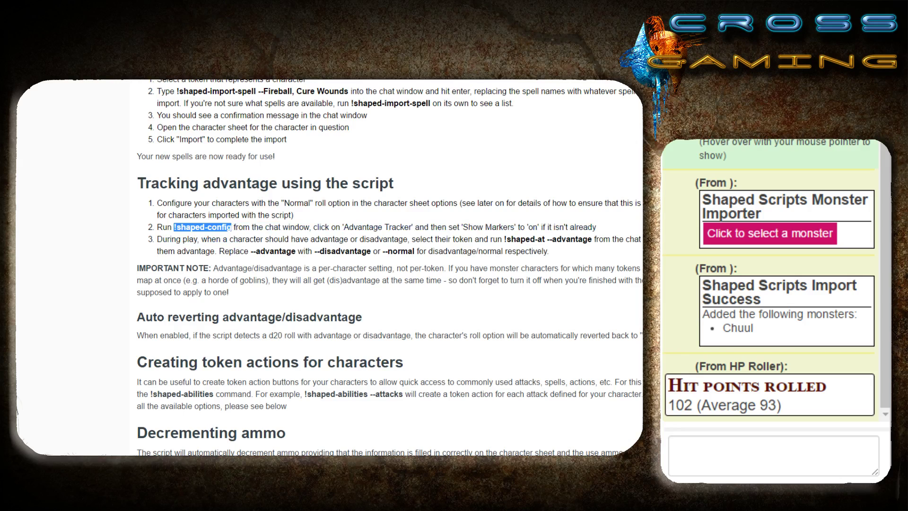
click(674, 447)
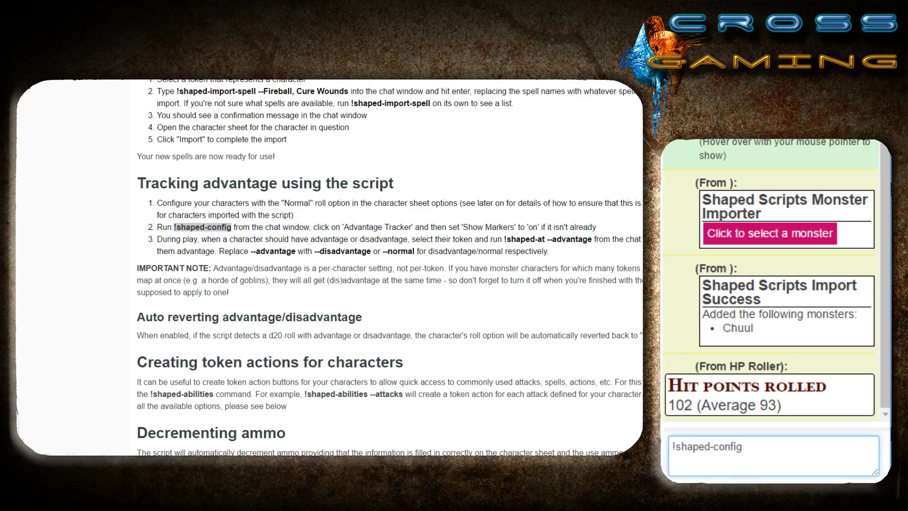
key(Return)
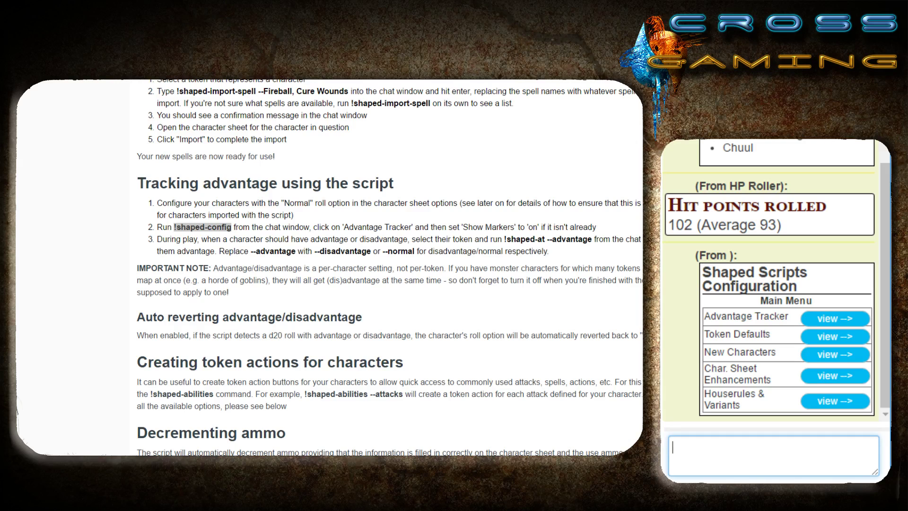
- Switch back to the Roll20 map, examine the Advantage Tracker options and open the Token Defaults from the configuration's main menu
key(alt+Tab)
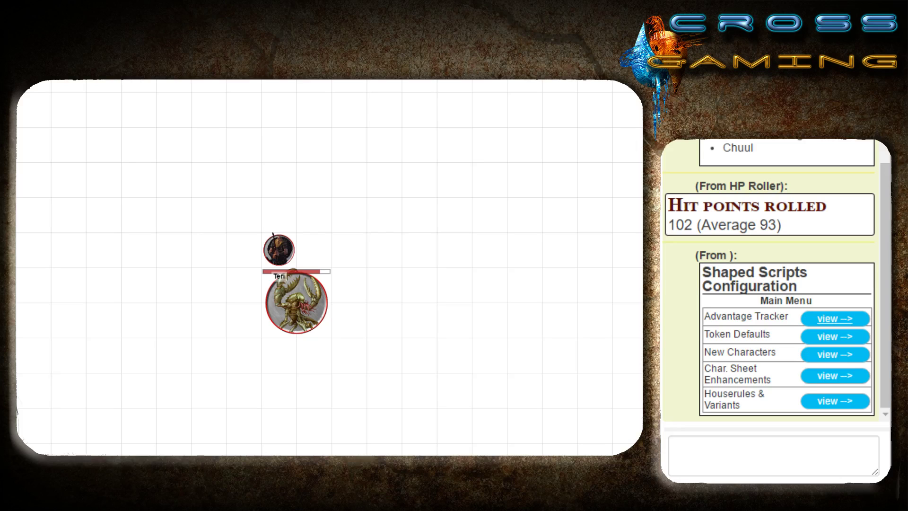
click(834, 319)
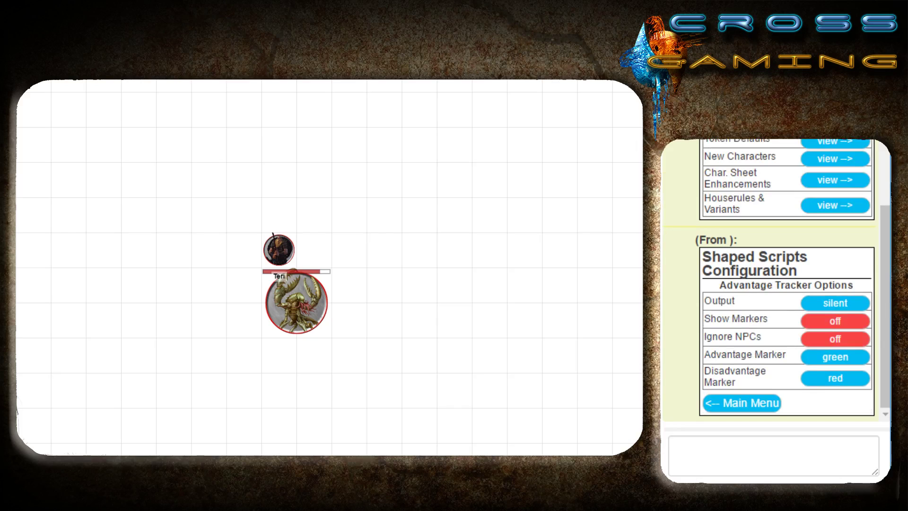
scroll(771, 279, up, 5)
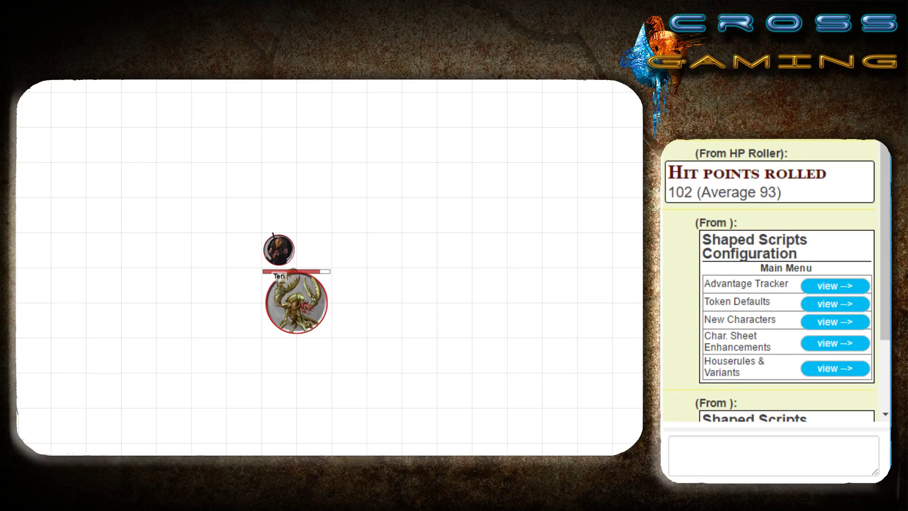
scroll(770, 279, down, 3)
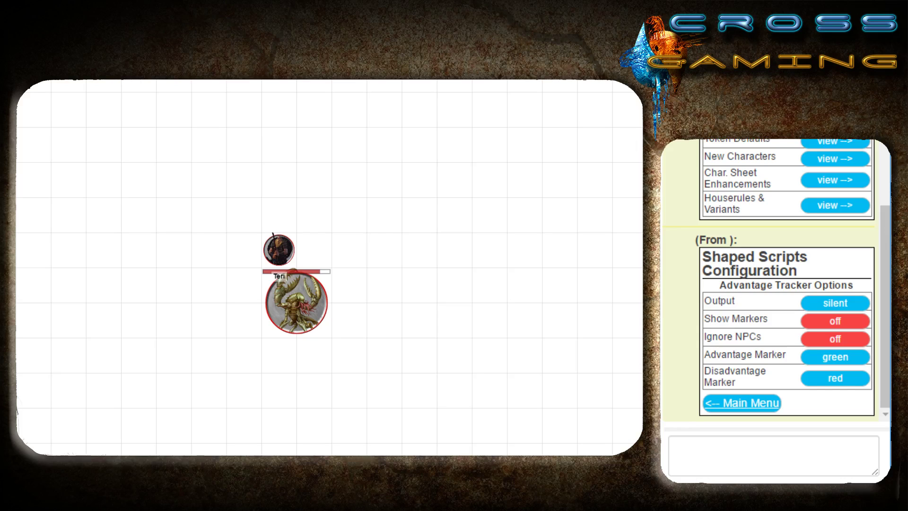
click(742, 403)
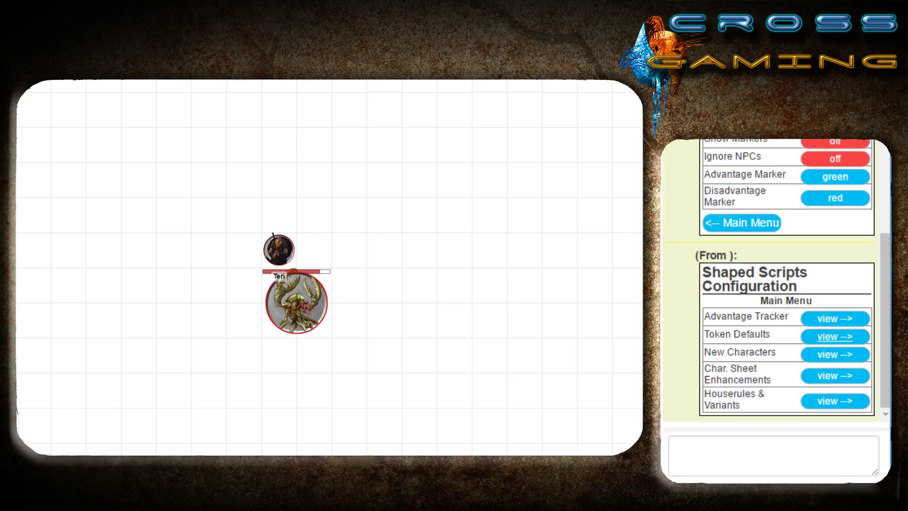
click(835, 336)
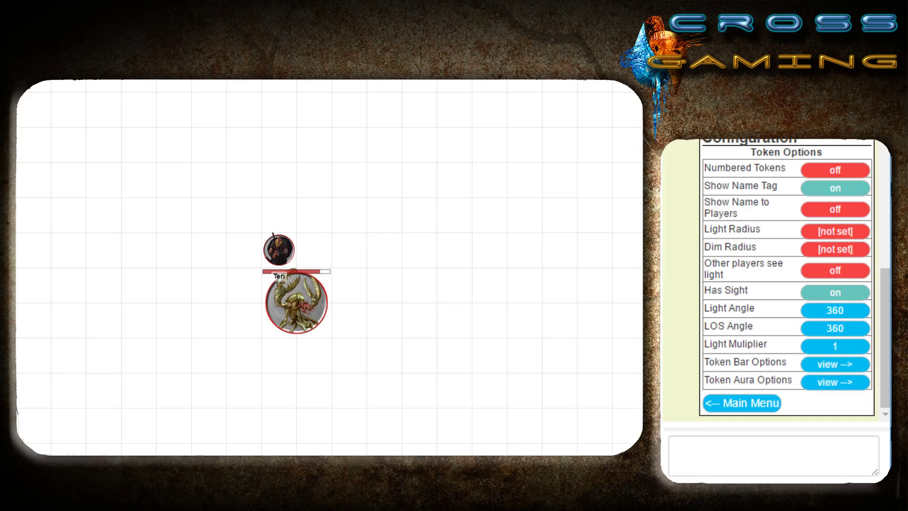
- Show the Chuul token's nameplate and save the token
double_click(284, 308)
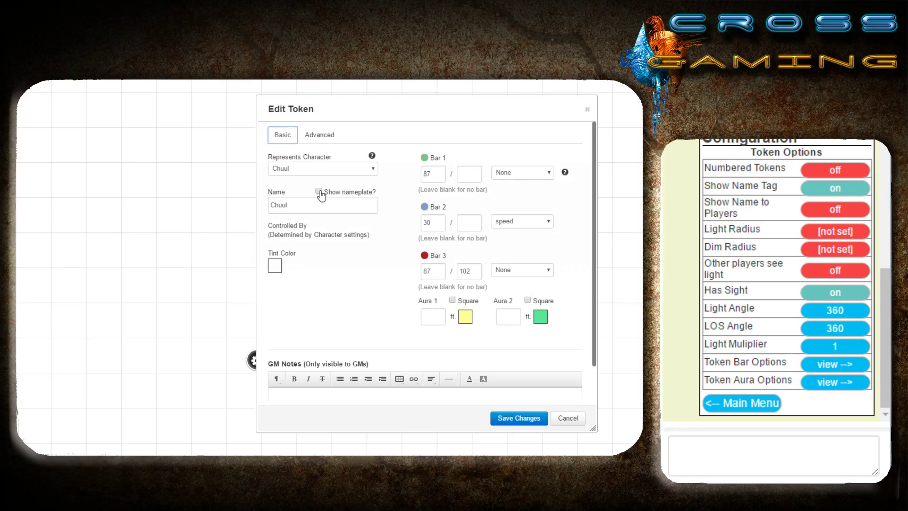
click(318, 191)
click(520, 418)
click(325, 367)
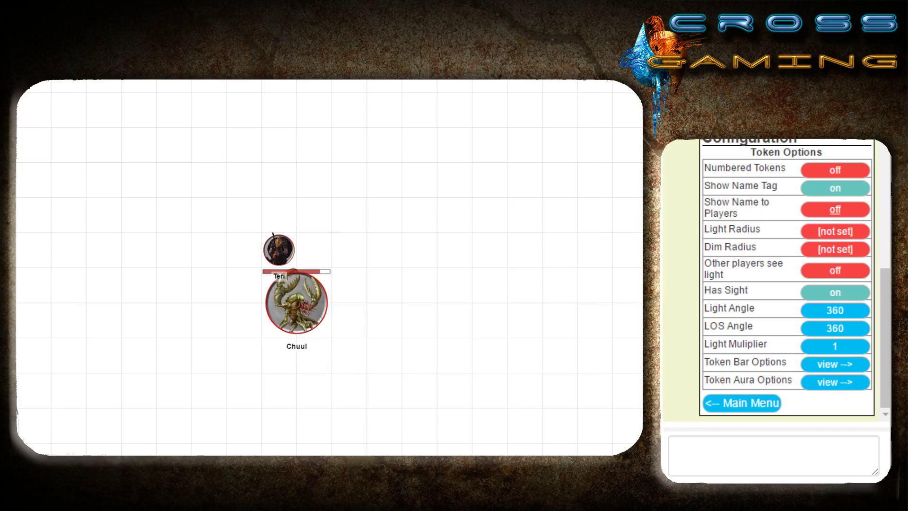
- Review the player permission to see the name in the Chuul token's advanced settings and save the token
double_click(286, 318)
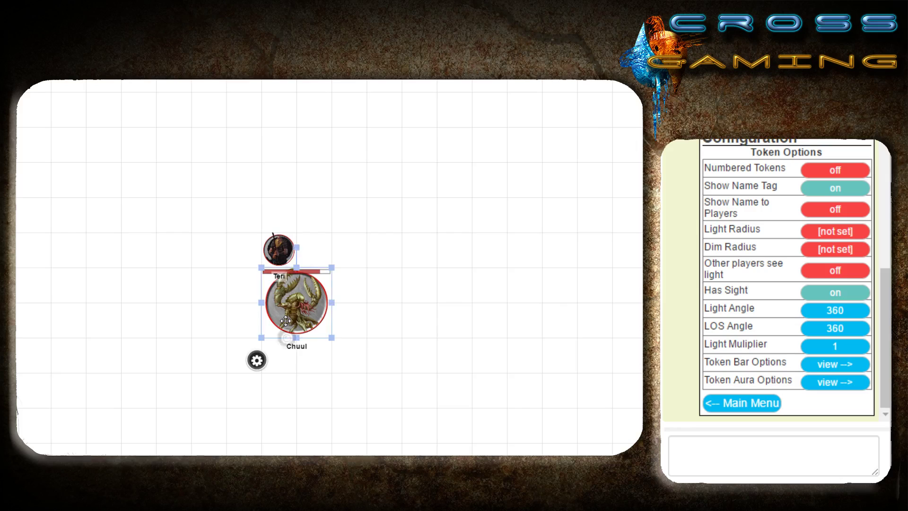
click(317, 134)
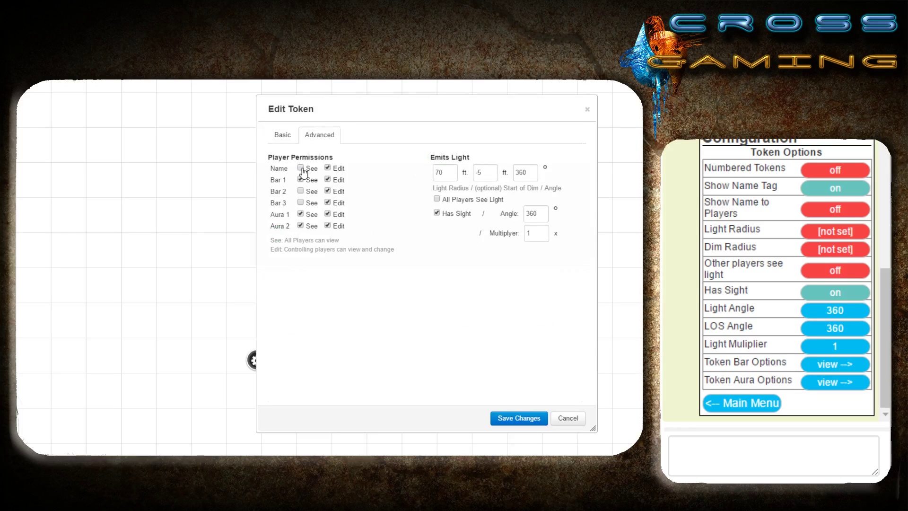
click(506, 421)
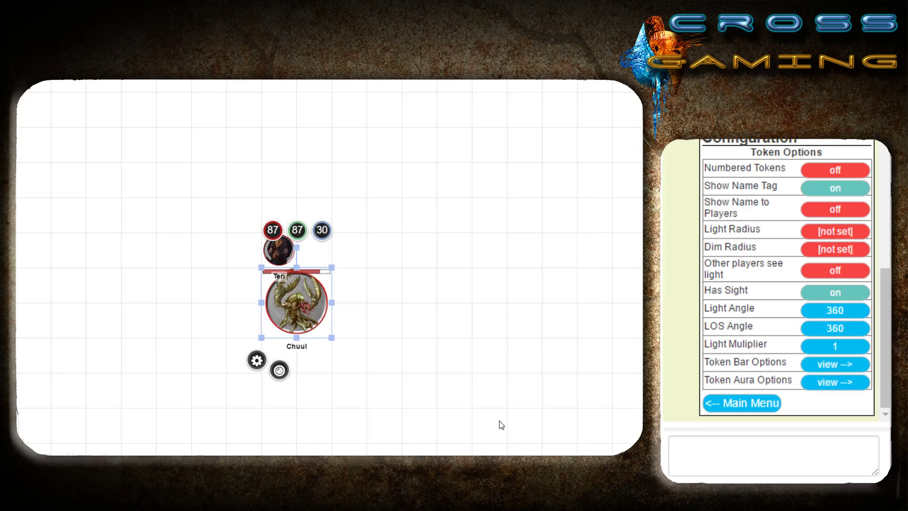
- Review the light emission, sight and player permission settings in the Chuul token's advanced settings and save the token
click(499, 423)
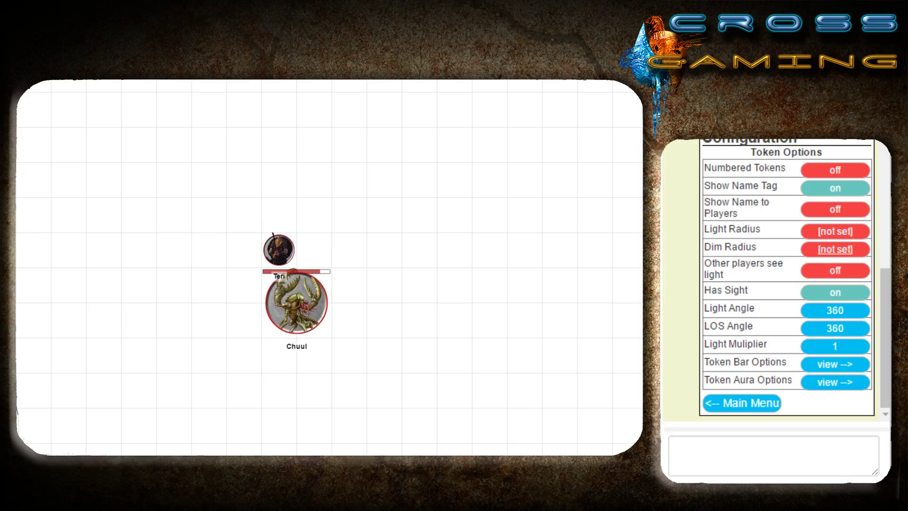
double_click(301, 318)
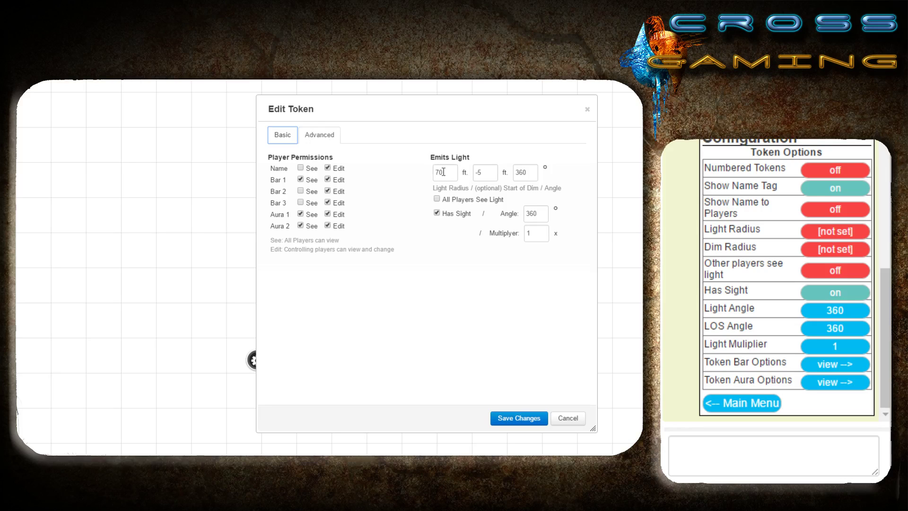
click(510, 419)
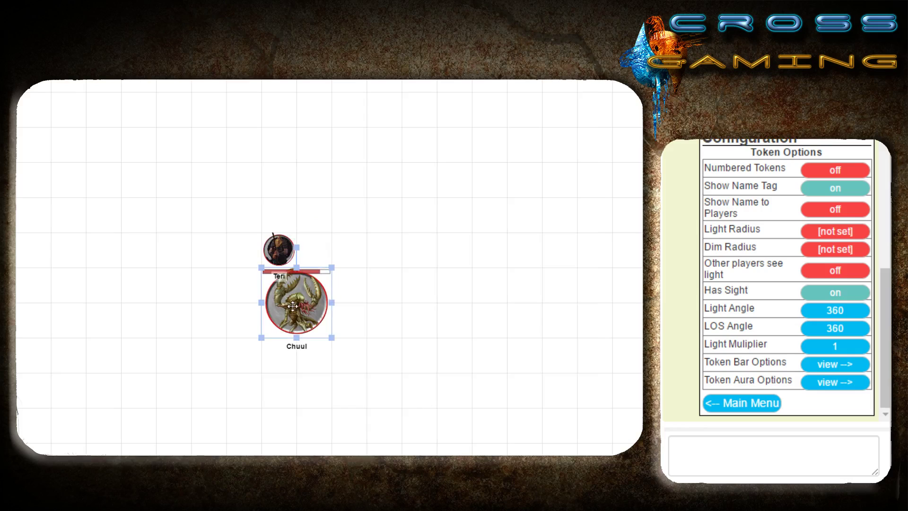
click(498, 314)
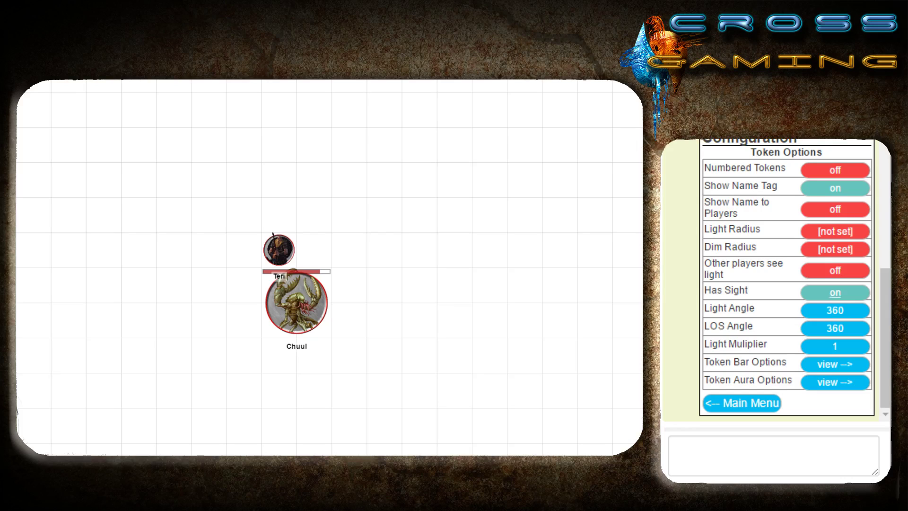
double_click(331, 313)
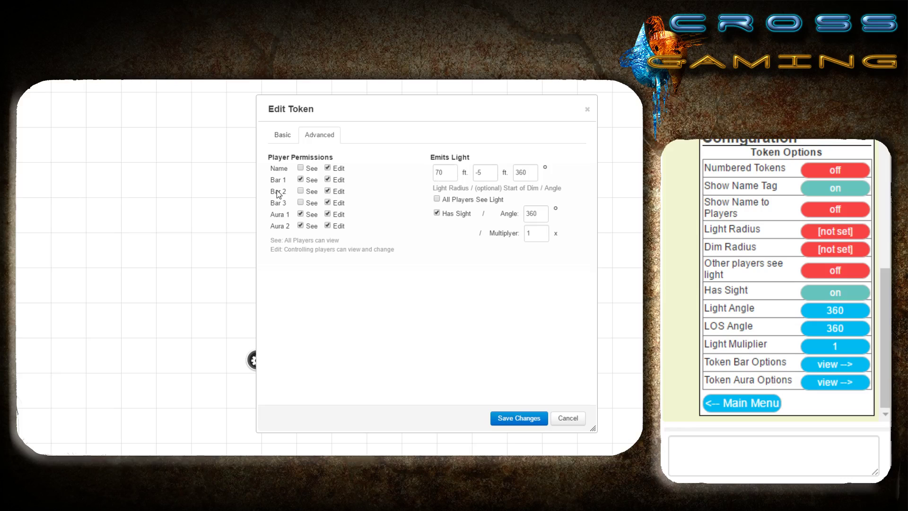
click(506, 419)
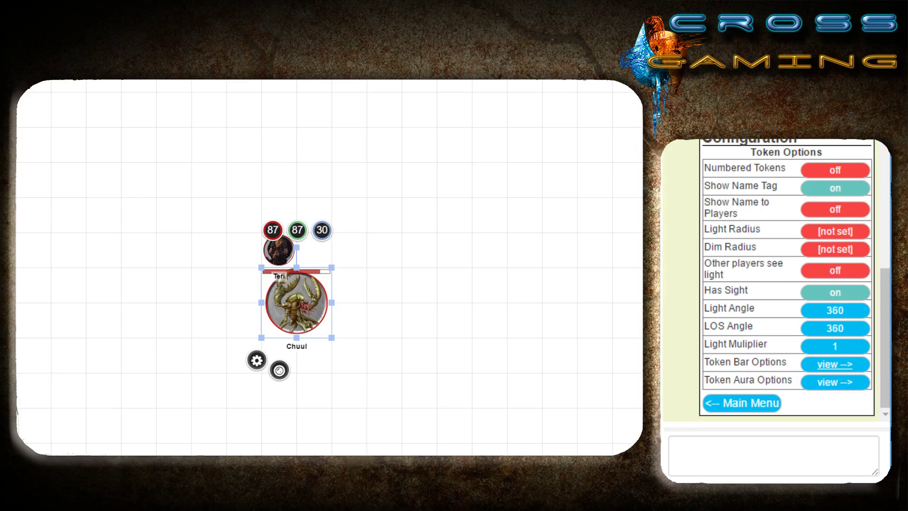
- Open the default Token Bar Options in the configuration and set the Chuul token's Bar 1 maximum to 102
click(835, 364)
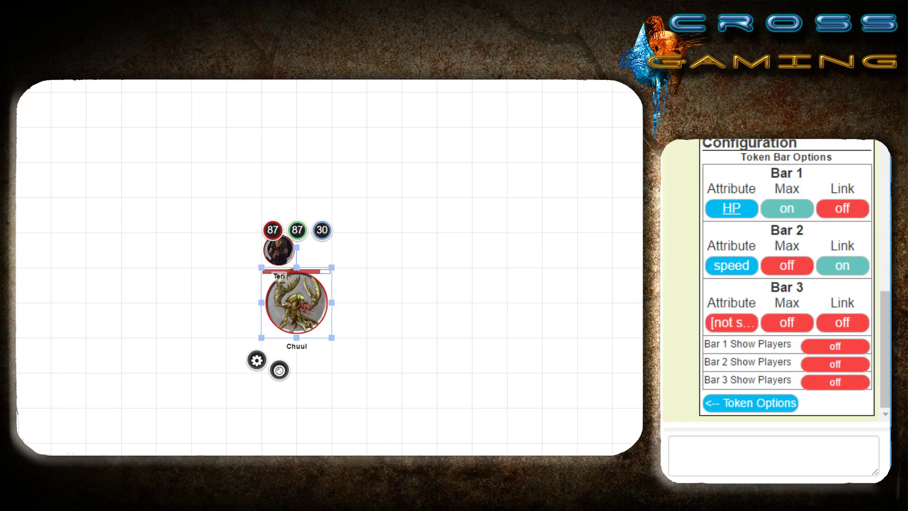
click(304, 314)
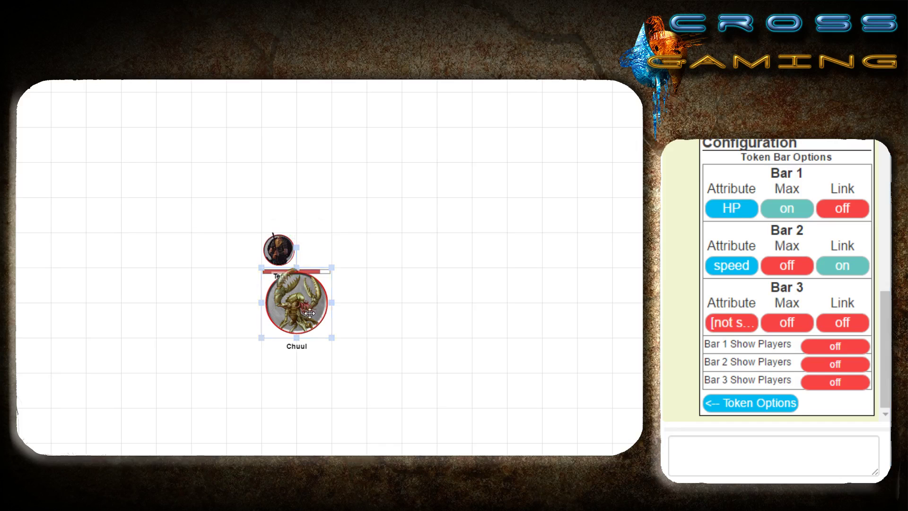
double_click(304, 314)
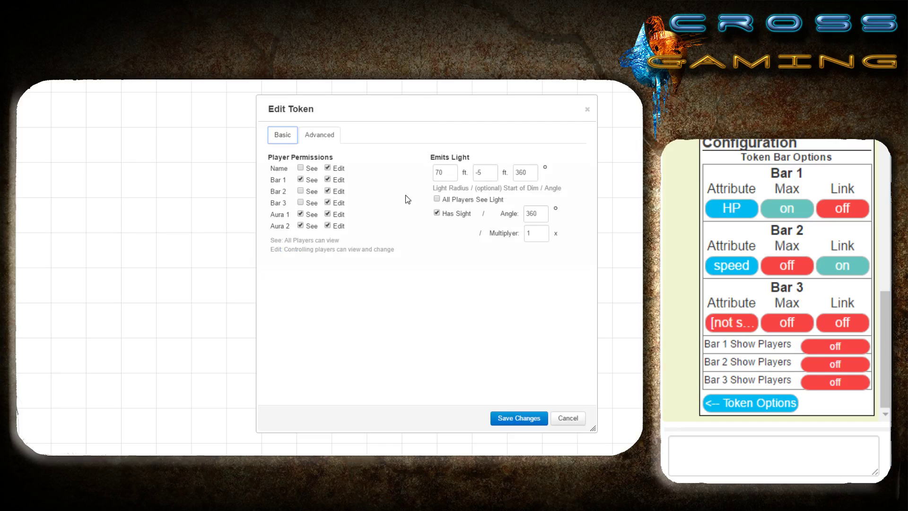
click(471, 174)
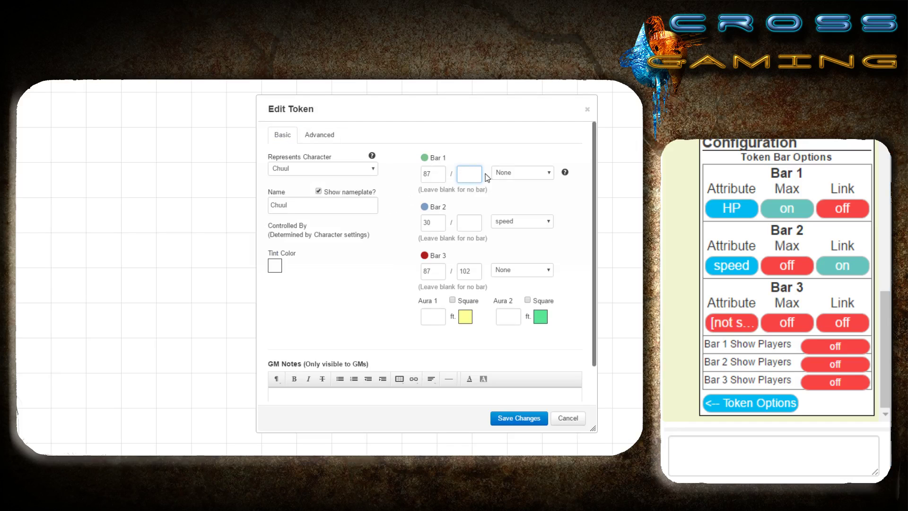
text(102)
- Clear the current and maximum values of the Chuul token's Bar 3 and save the token
double_click(474, 272)
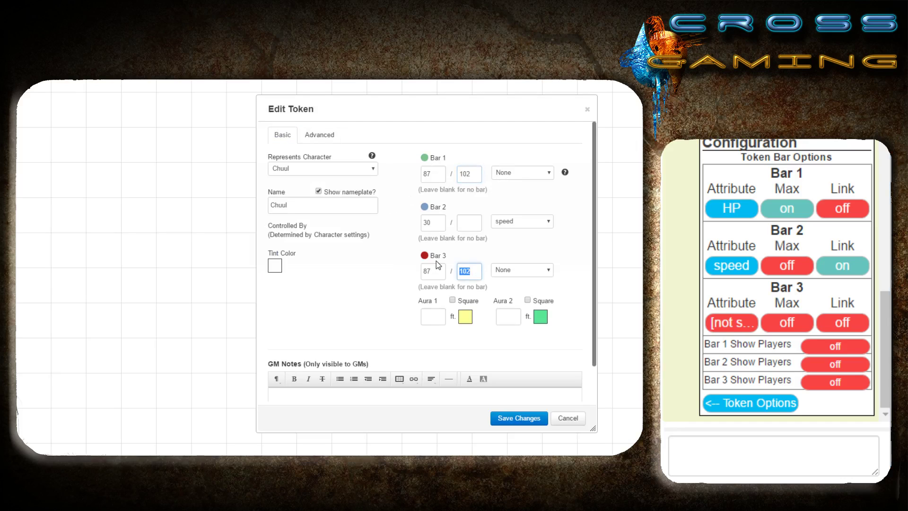
key(BackSpace)
double_click(426, 278)
key(BackSpace)
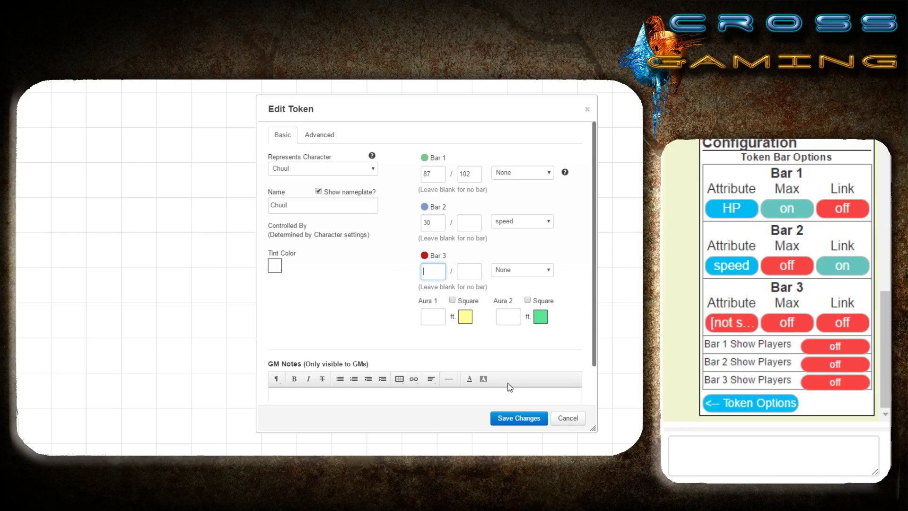
click(520, 418)
click(418, 406)
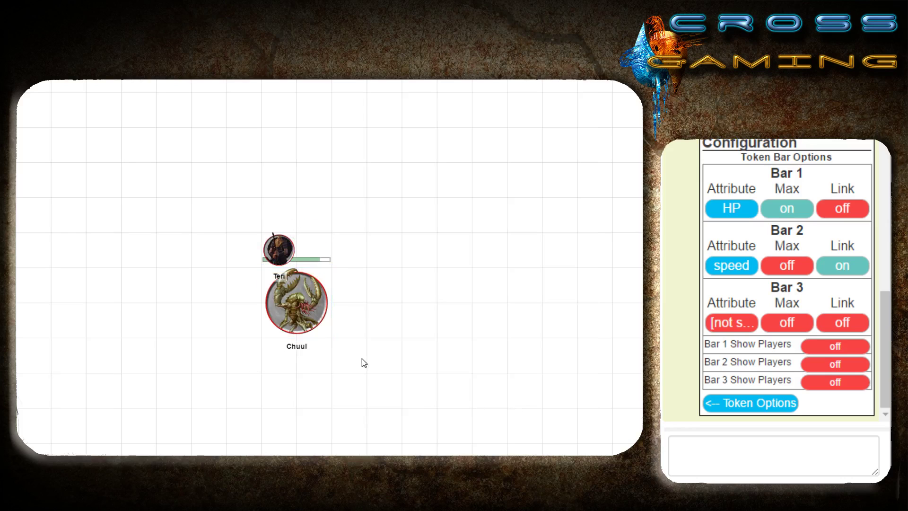
- Examine the bar value bubbles above the Chuul token on the map
click(288, 313)
click(379, 296)
click(296, 303)
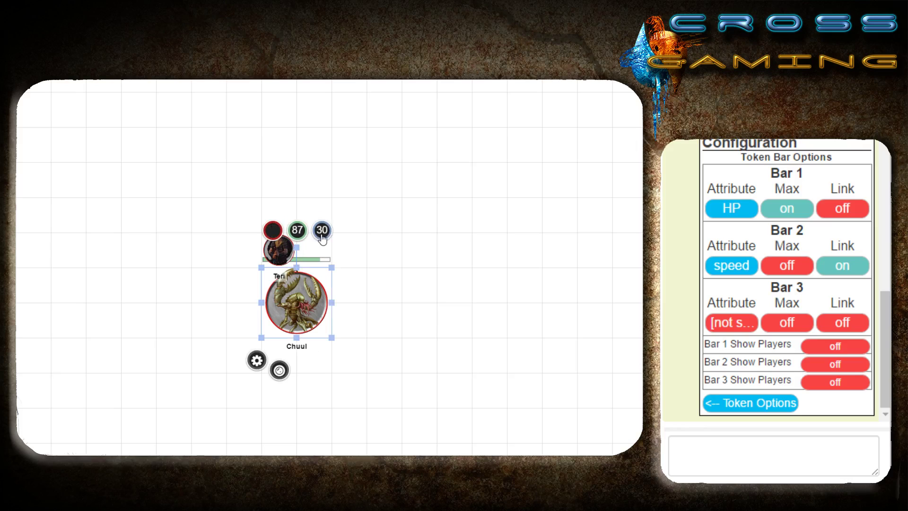
click(471, 306)
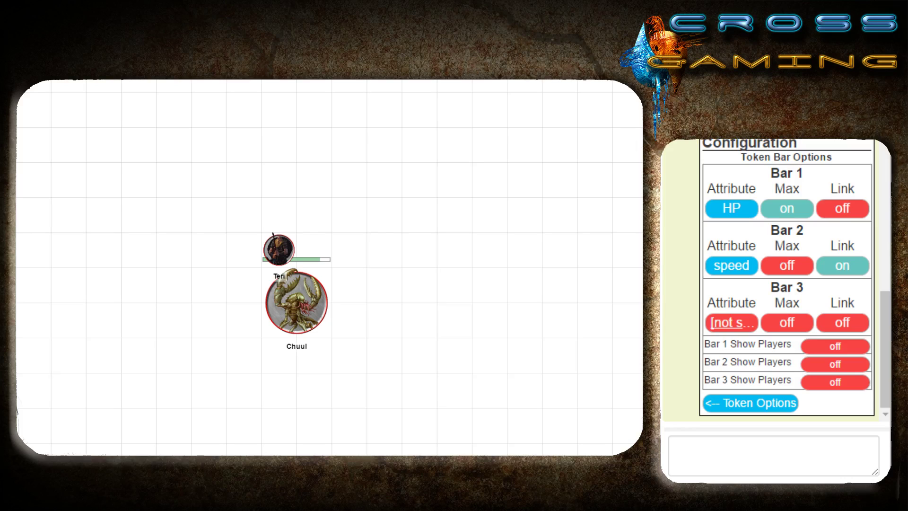
- Set the default Bar 3 attribute to HP in the Token Bar Options
click(731, 323)
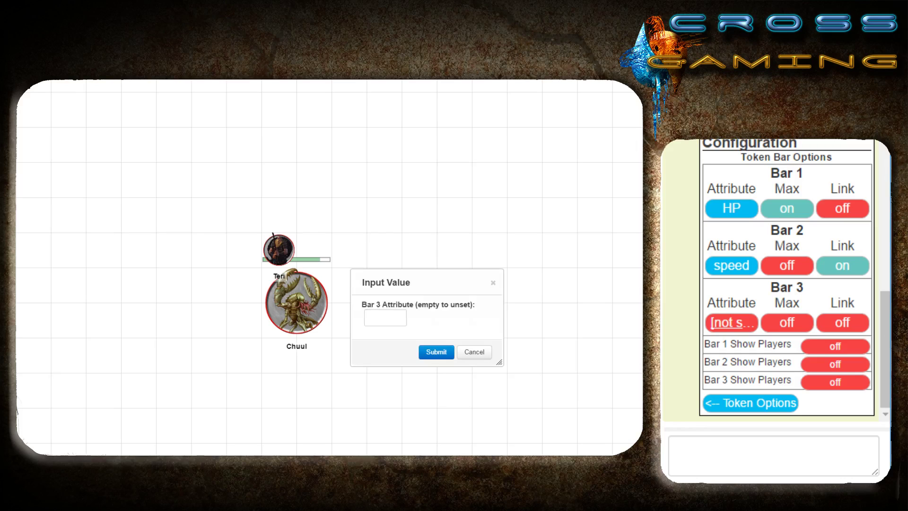
click(383, 318)
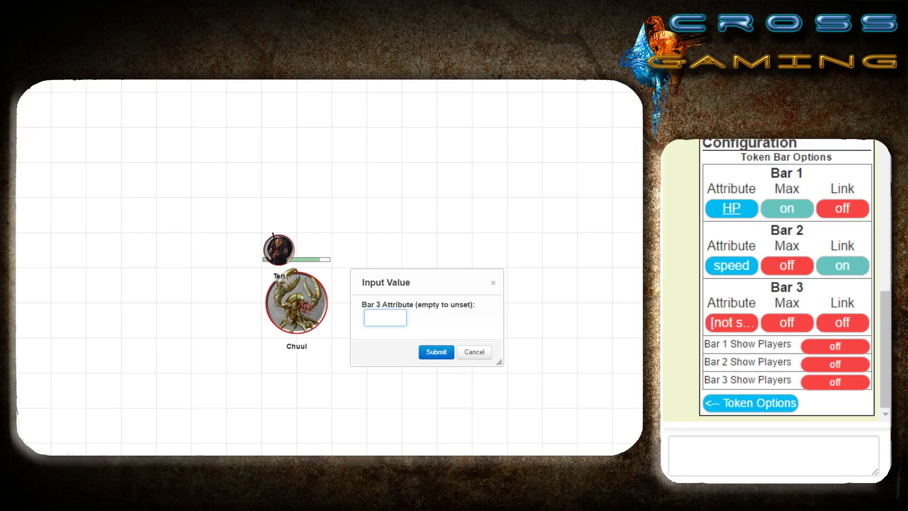
drag(771, 174, 804, 173)
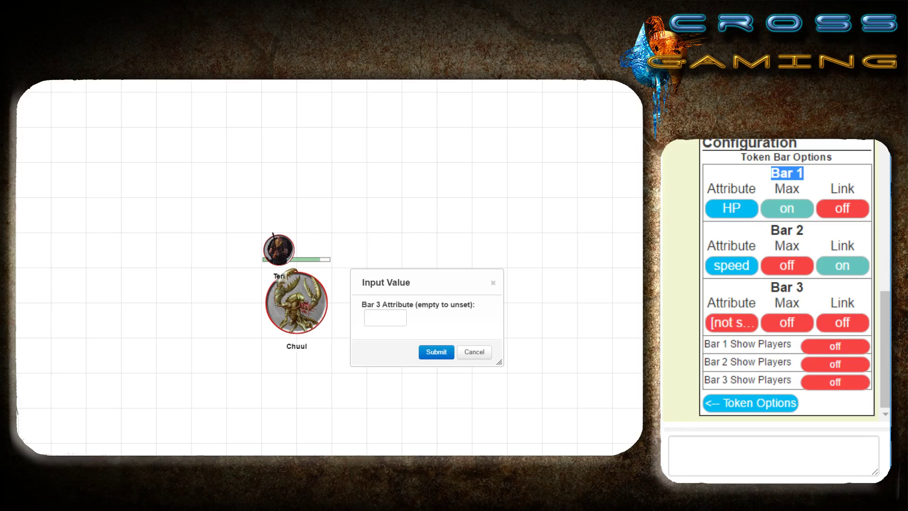
click(804, 173)
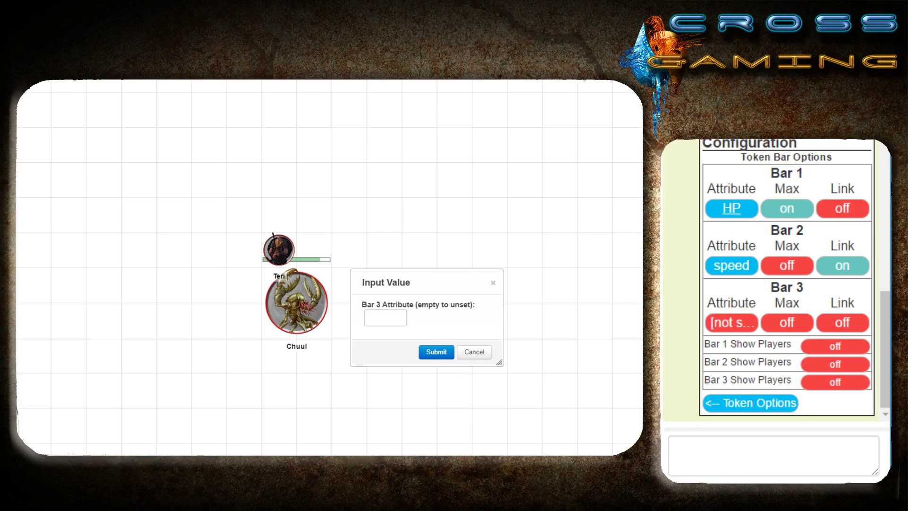
click(373, 318)
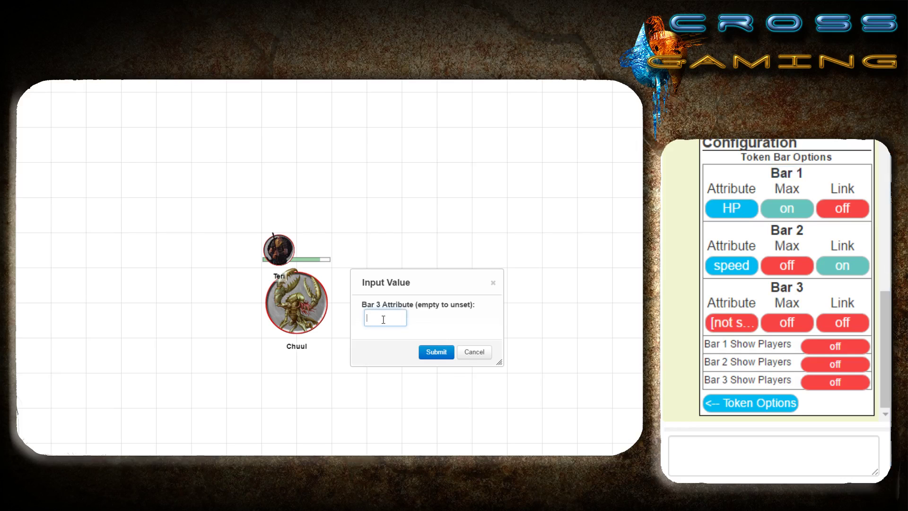
text(HP)
click(436, 353)
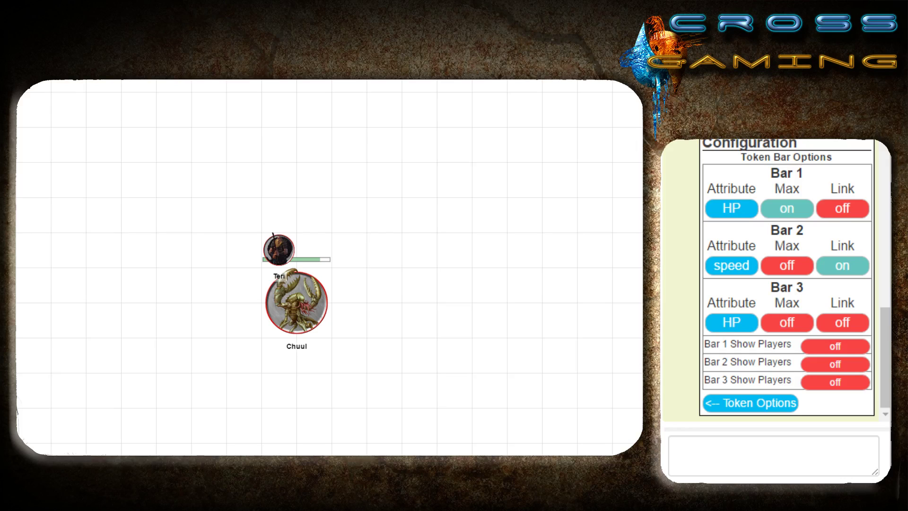
- Turn on the Max option for Bar 3 in the Token Bar Options
drag(774, 303, 800, 303)
click(804, 304)
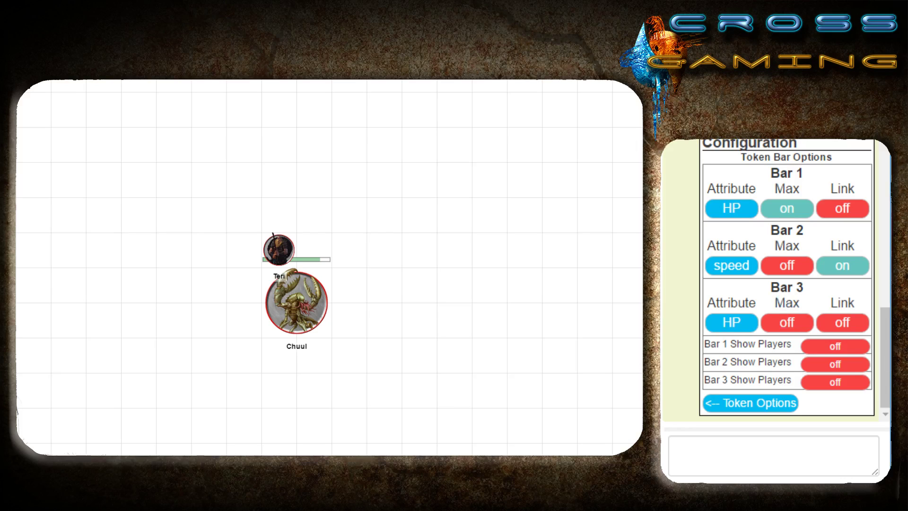
click(786, 322)
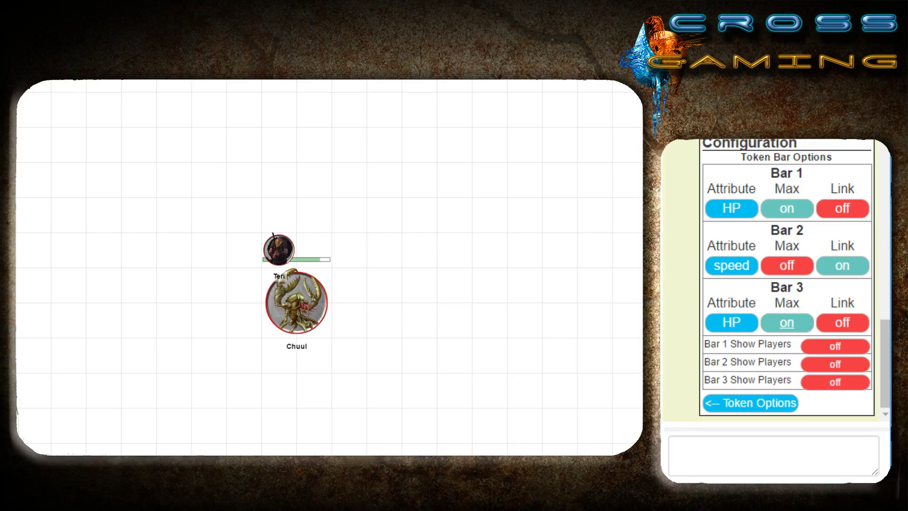
- Review the maximum values of Bar 1 and Bar 3 in the Chuul token's settings and save the token
double_click(304, 305)
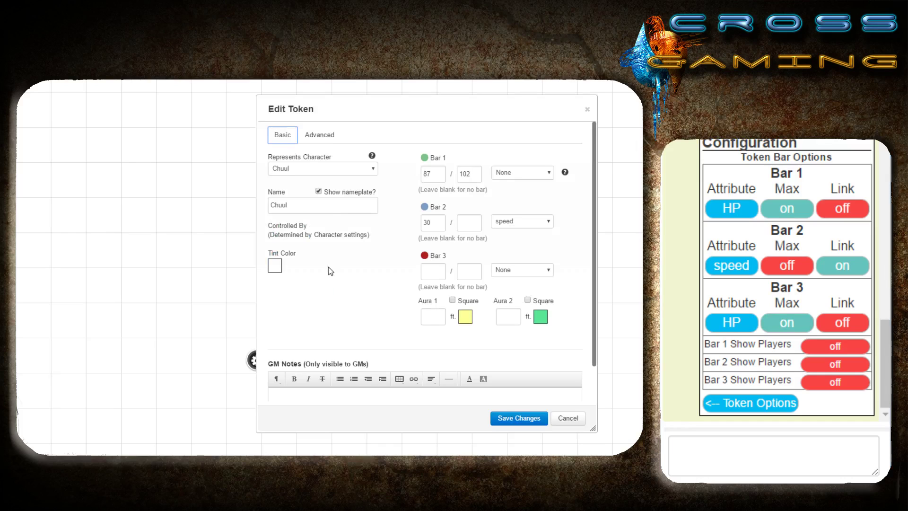
double_click(473, 174)
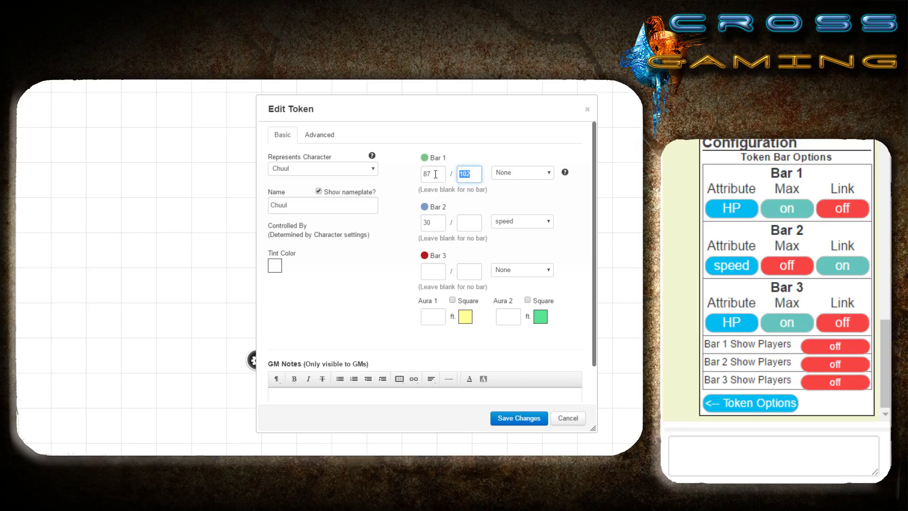
click(478, 174)
click(470, 274)
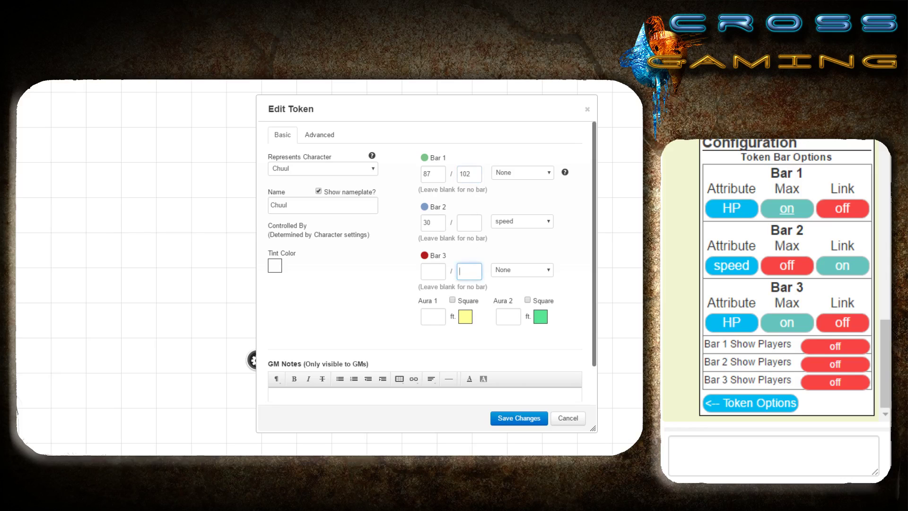
drag(473, 173, 458, 173)
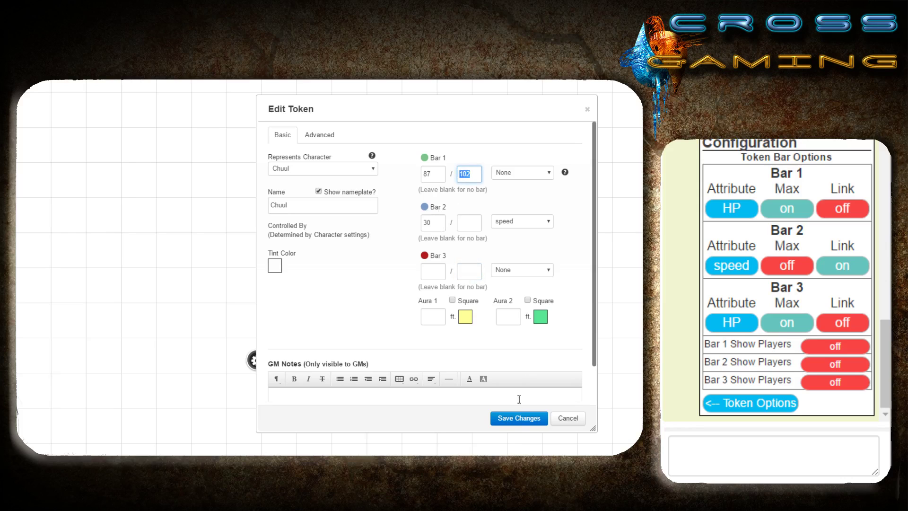
click(518, 418)
click(385, 288)
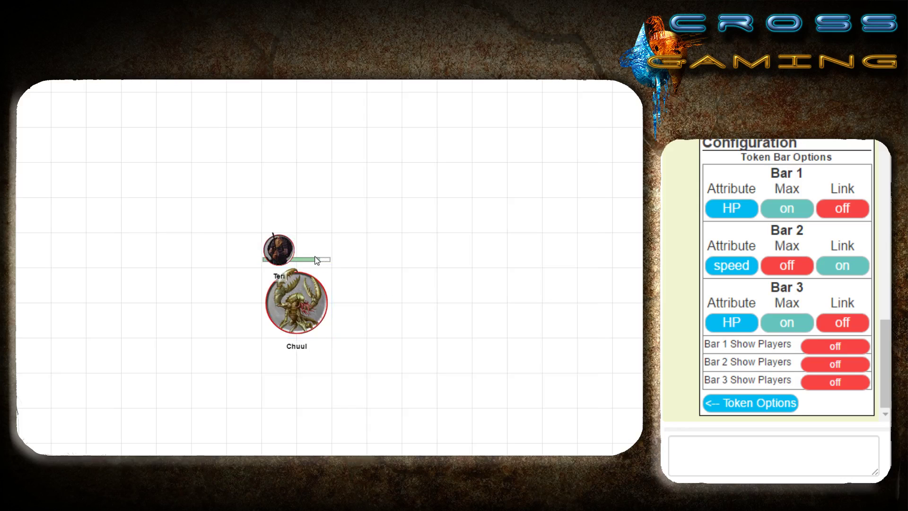
- Set the Chuul token's Bar 2 maximum to 30 and save the token
click(296, 307)
double_click(297, 307)
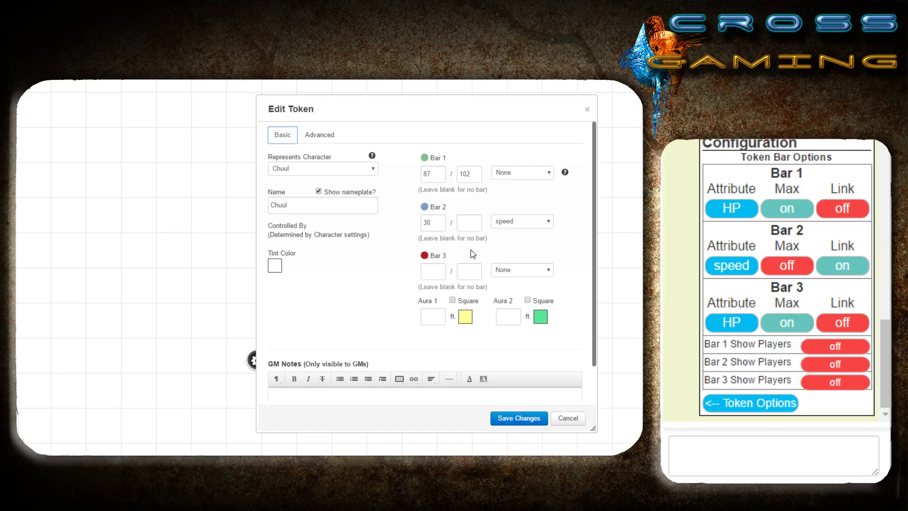
click(467, 225)
text(30)
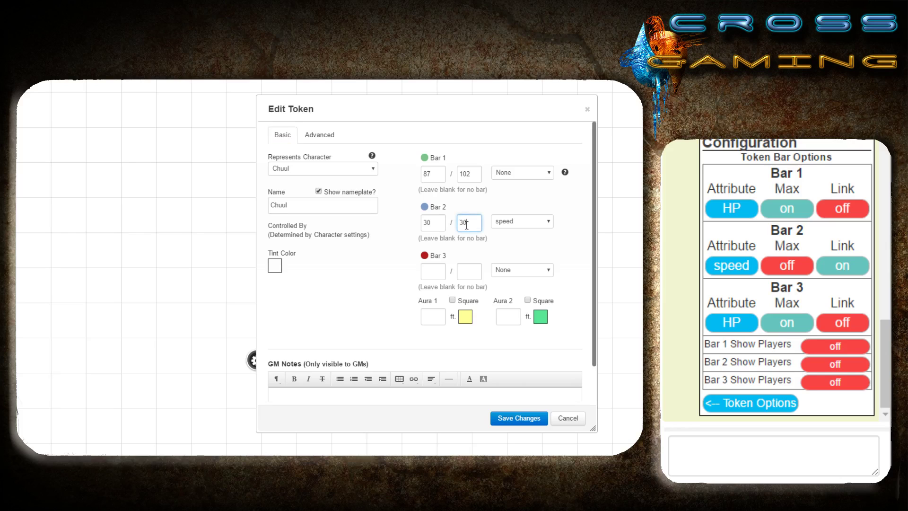
click(520, 420)
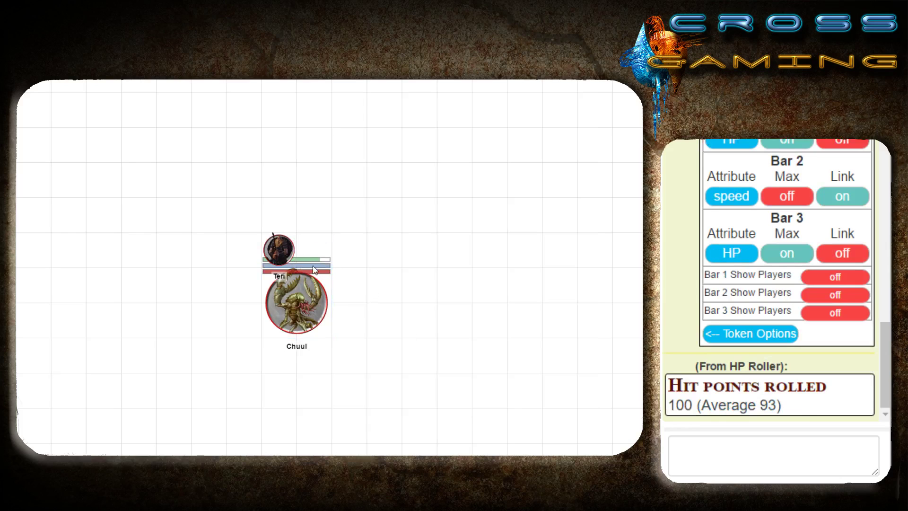
- Clear the maximum value of the Chuul token's Bar 2 and save the token
double_click(312, 268)
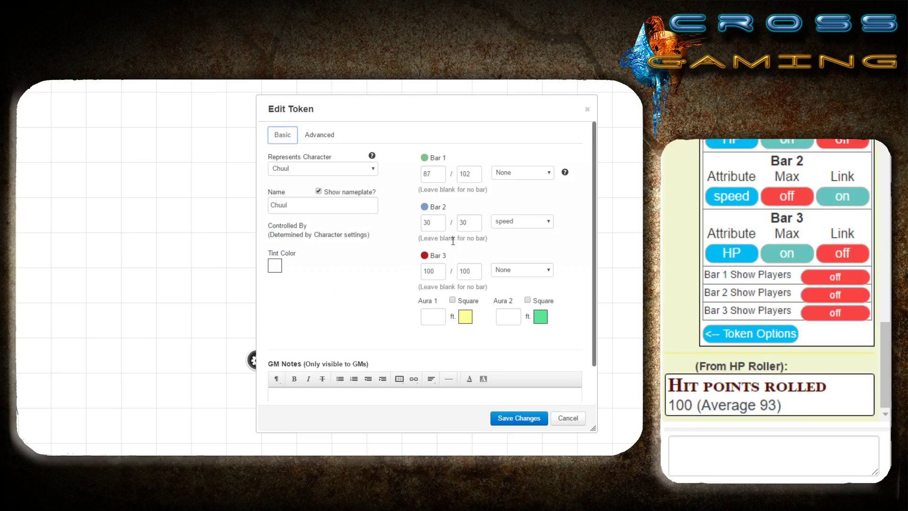
drag(470, 223, 441, 223)
key(BackSpace)
click(509, 421)
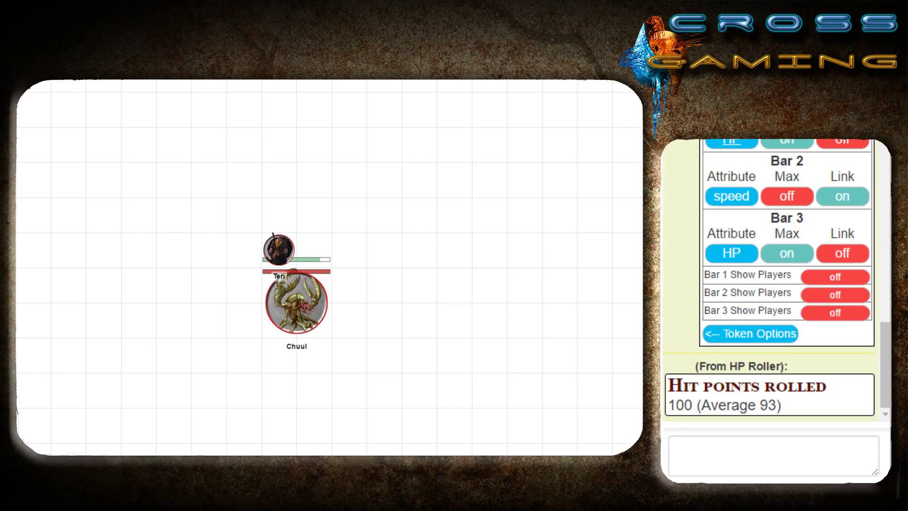
- Set the Bar 1 attribute to AC in the Token Bar Options and turn off its Max option
click(731, 142)
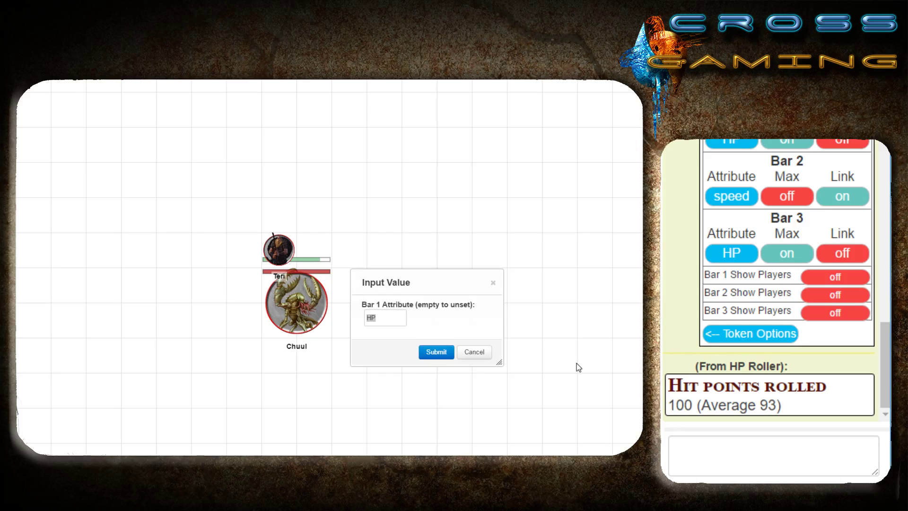
text(AC)
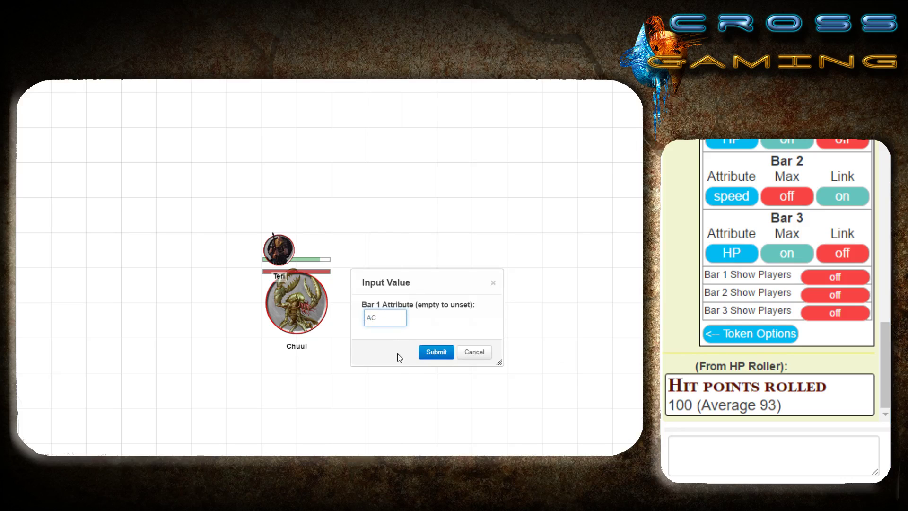
click(434, 354)
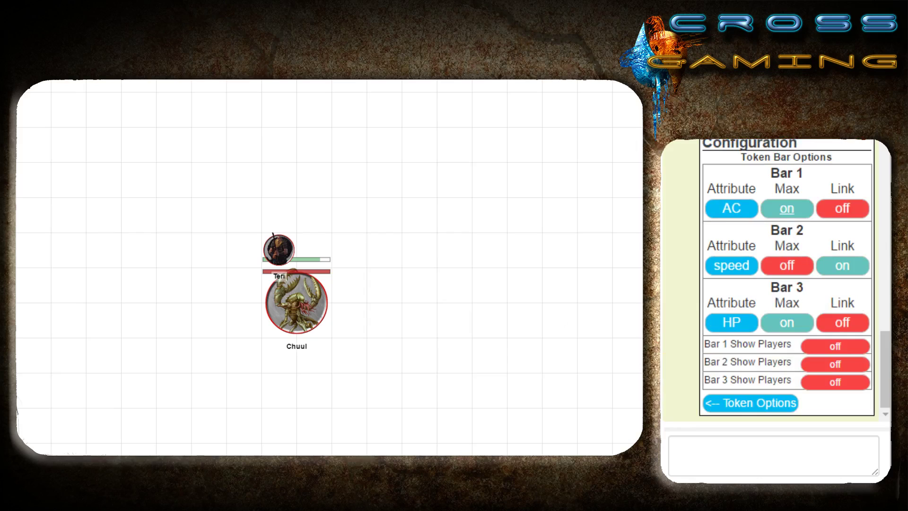
click(786, 209)
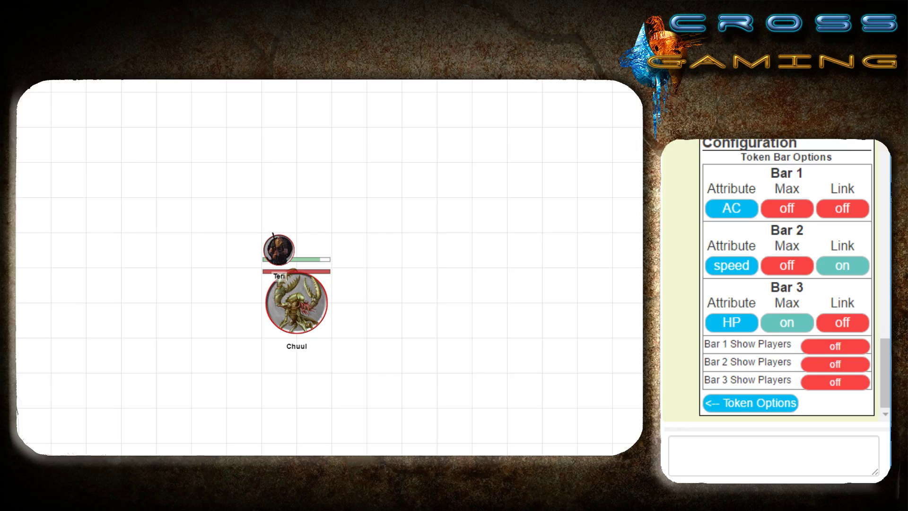
- Turn on Bar 3 Show Players and turn off the Link option for Bar 2 in the Token Bar Options
drag(770, 172, 842, 346)
drag(704, 379, 777, 379)
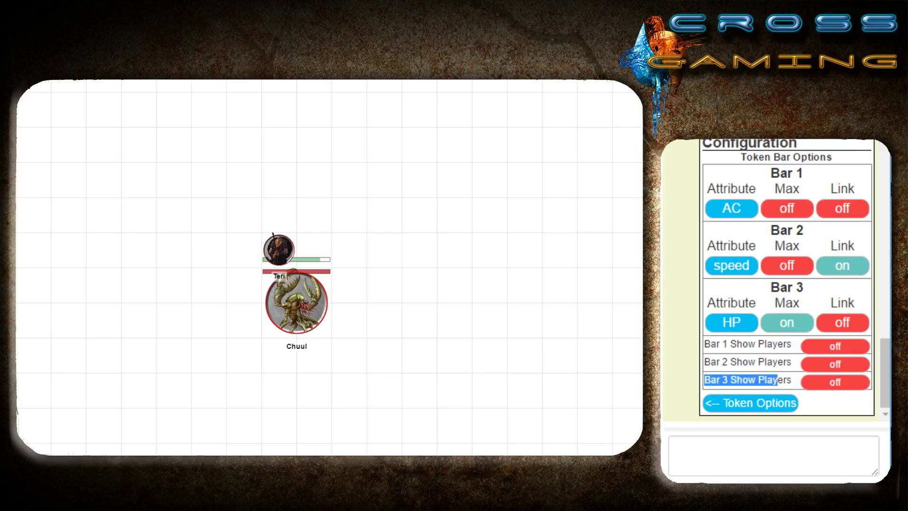
click(778, 380)
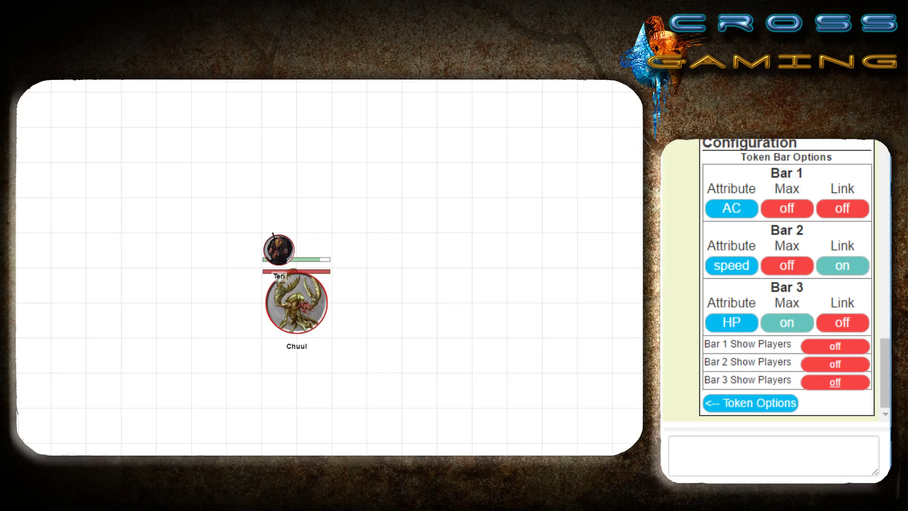
click(834, 382)
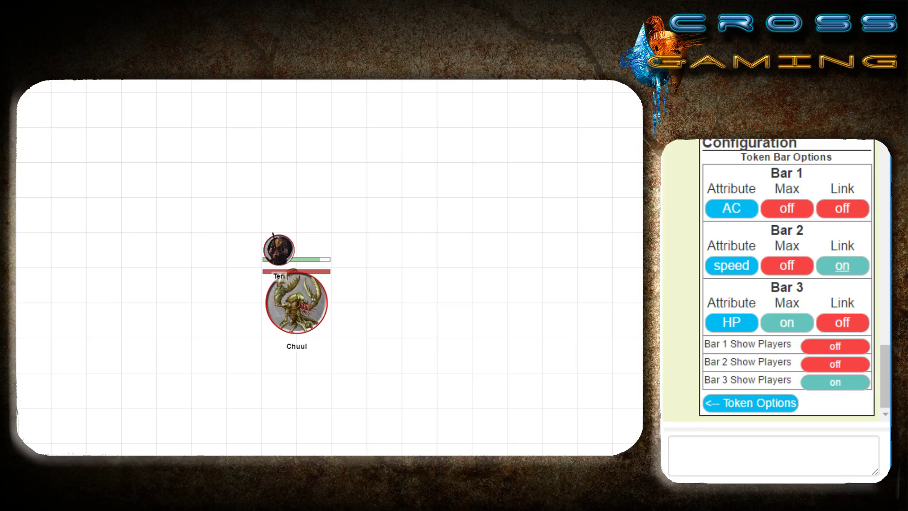
click(842, 265)
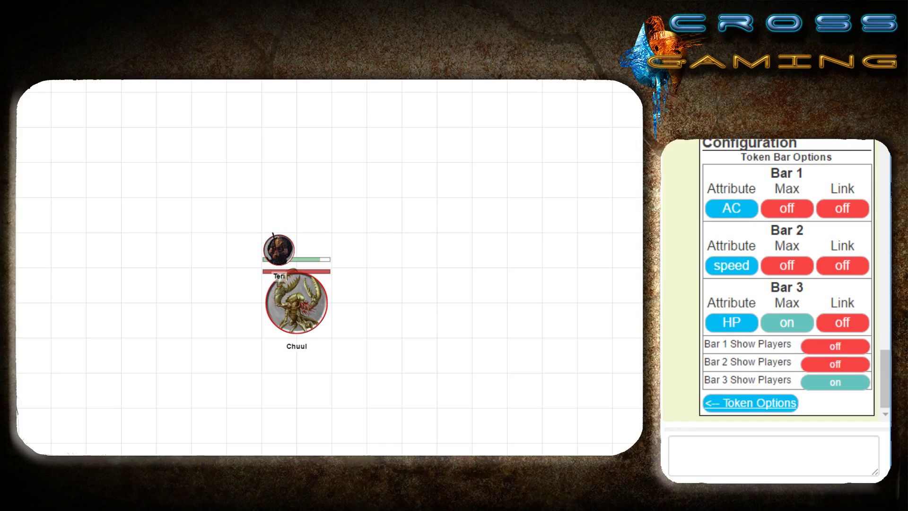
- Review the Token Aura Options and return to the Token Options
click(752, 402)
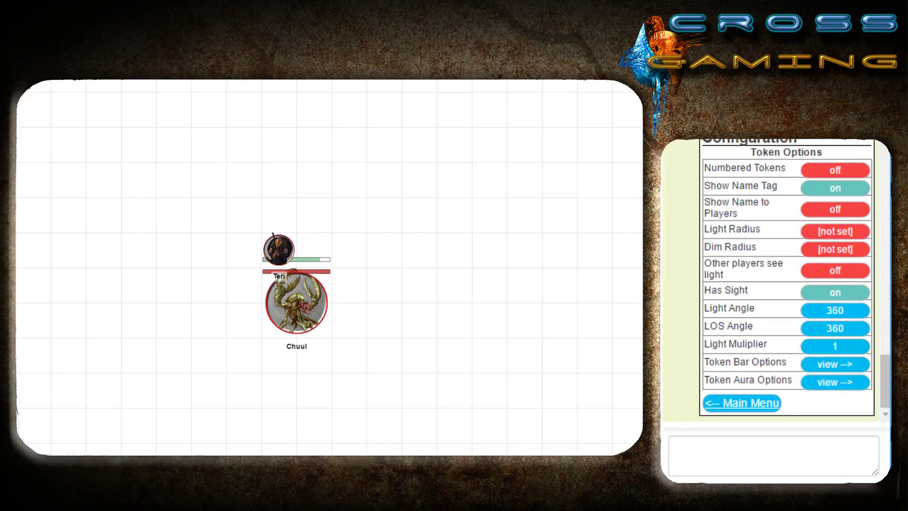
click(834, 382)
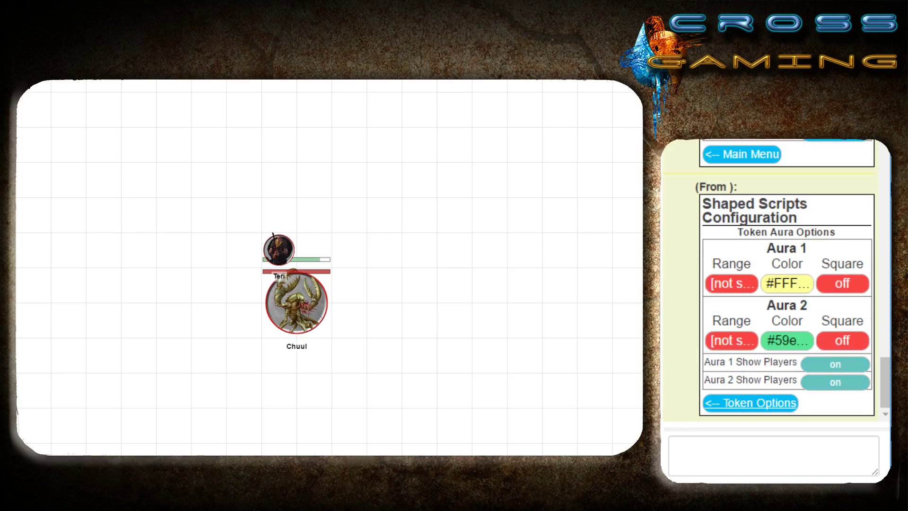
click(750, 403)
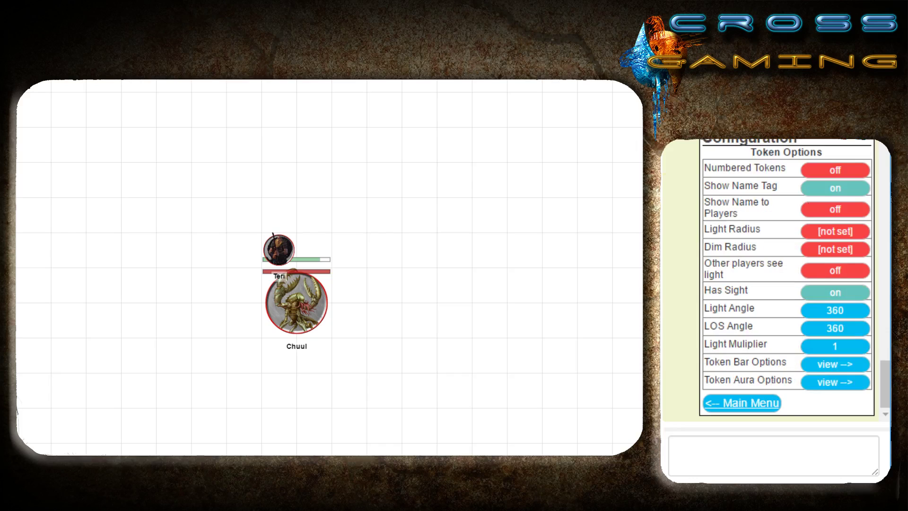
- Open the New Characters configuration and review its Apply to all new chars and Sheet output settings
click(750, 402)
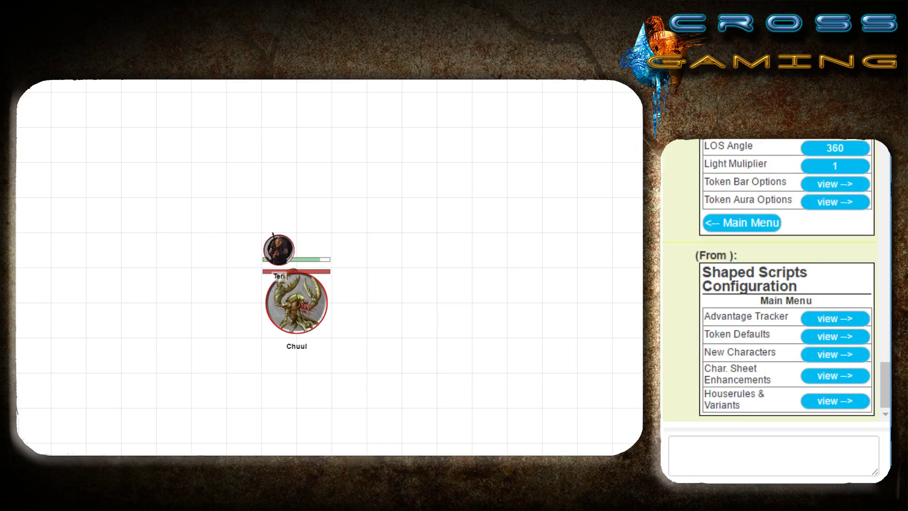
click(835, 354)
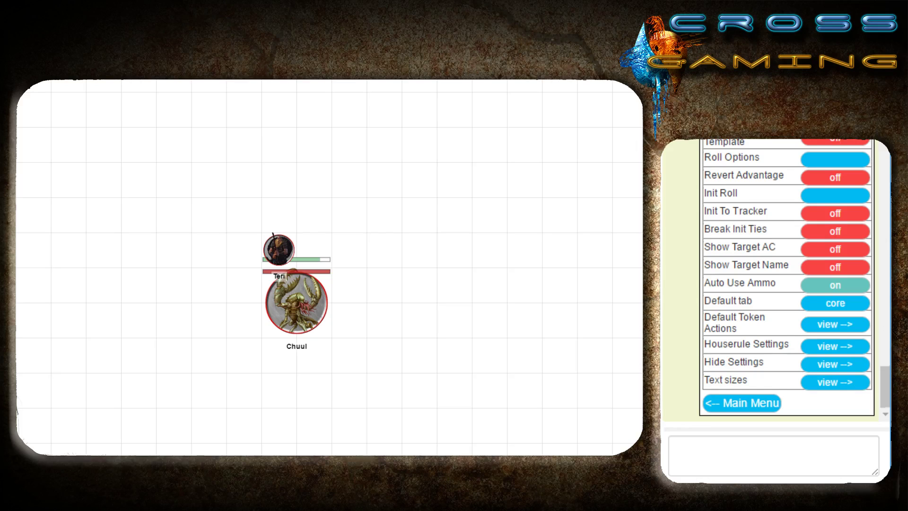
scroll(788, 279, up, 3)
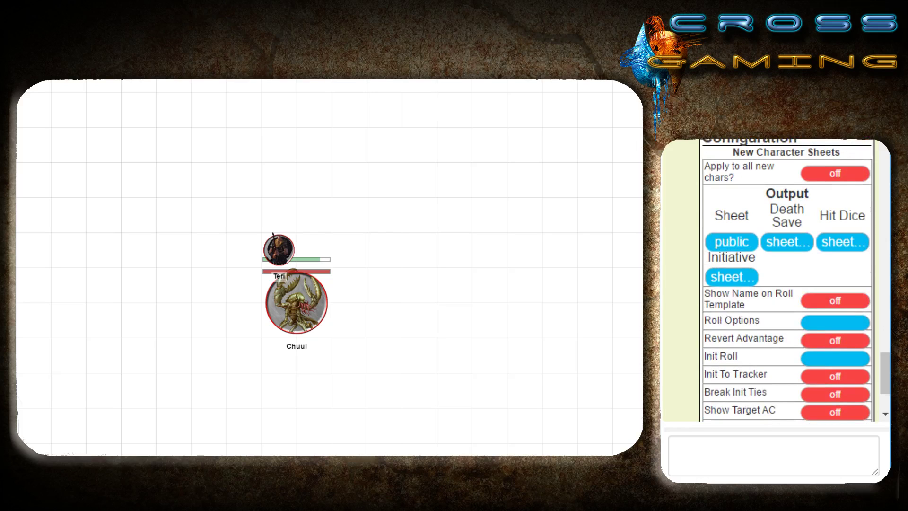
scroll(787, 279, up, 2)
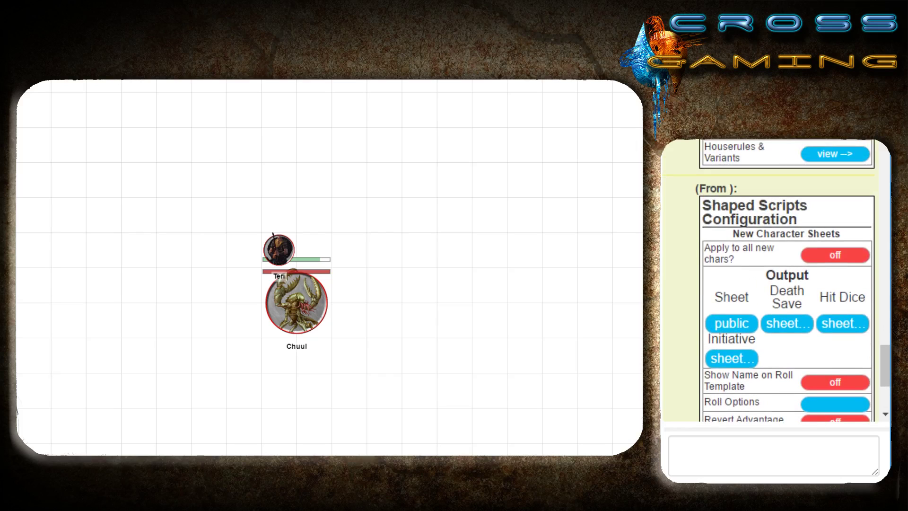
drag(704, 248, 736, 260)
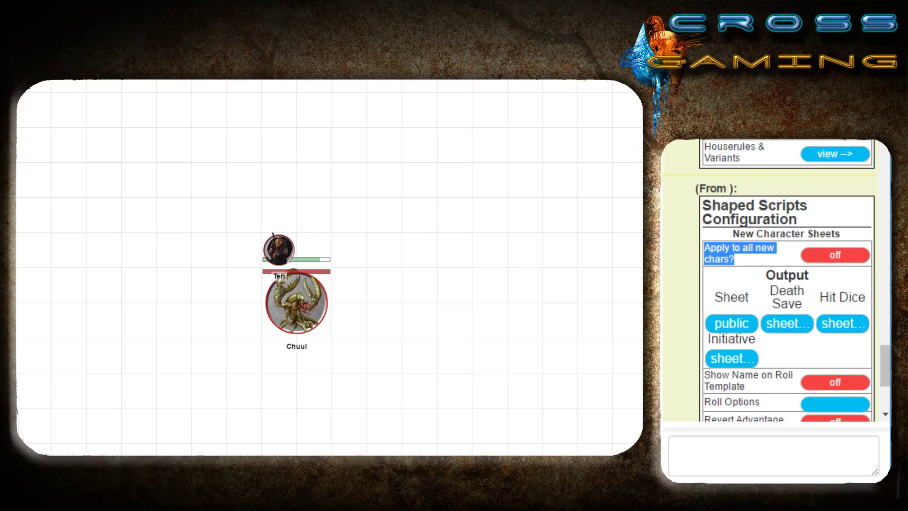
click(735, 260)
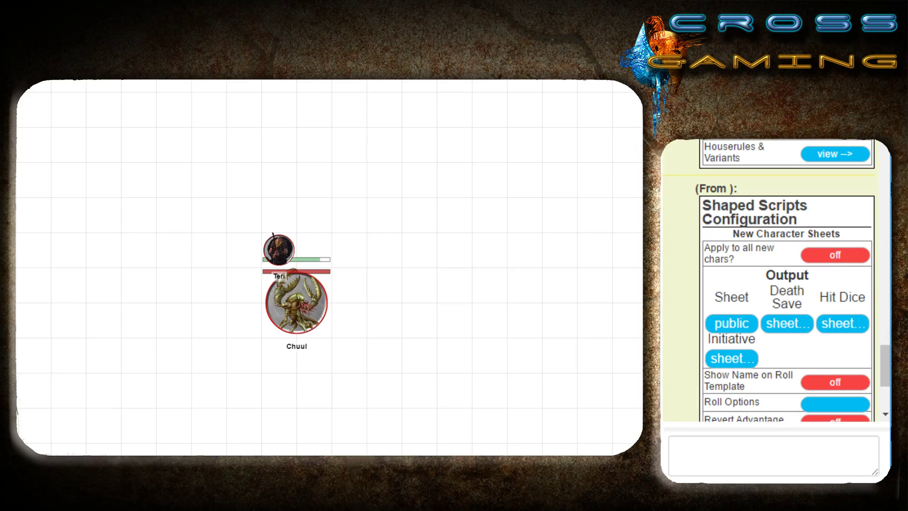
scroll(775, 279, down, 2)
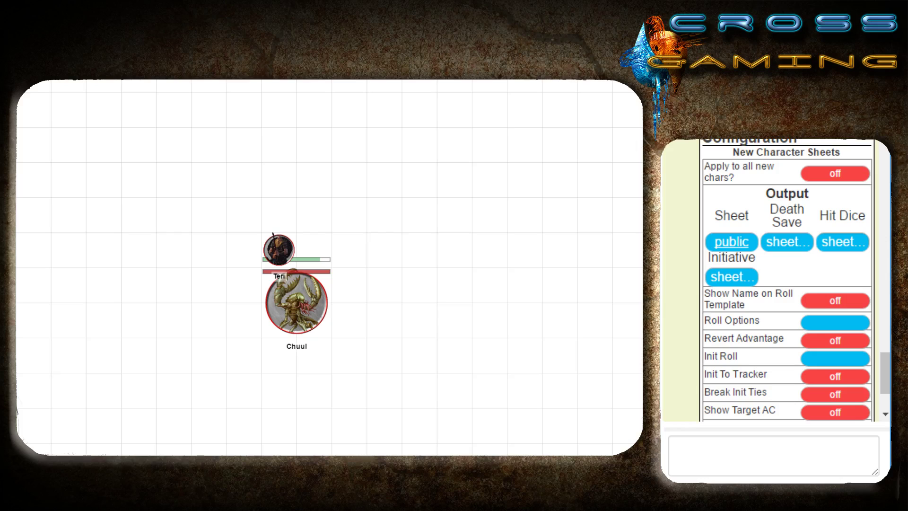
right_click(741, 212)
key(Escape)
drag(715, 215, 741, 240)
click(742, 227)
- View the Chuul token's character sheet and close it
click(295, 318)
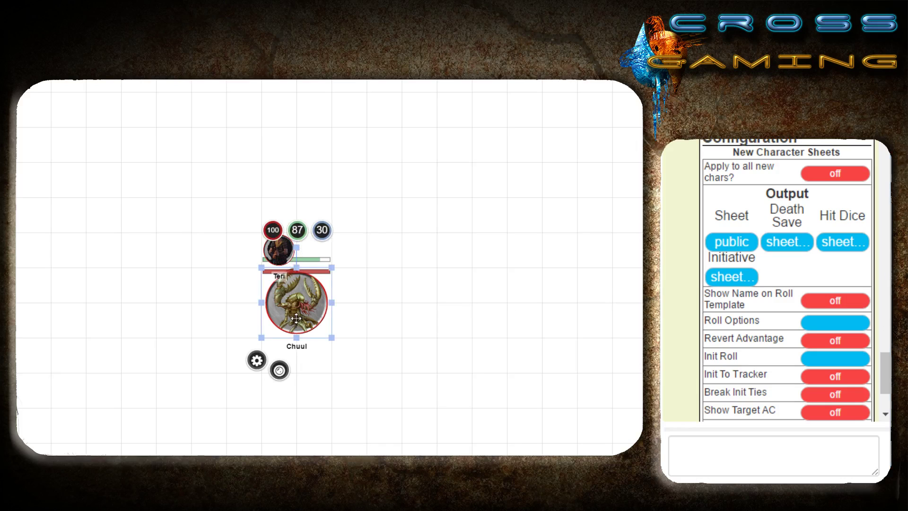
double_click(296, 318)
click(202, 143)
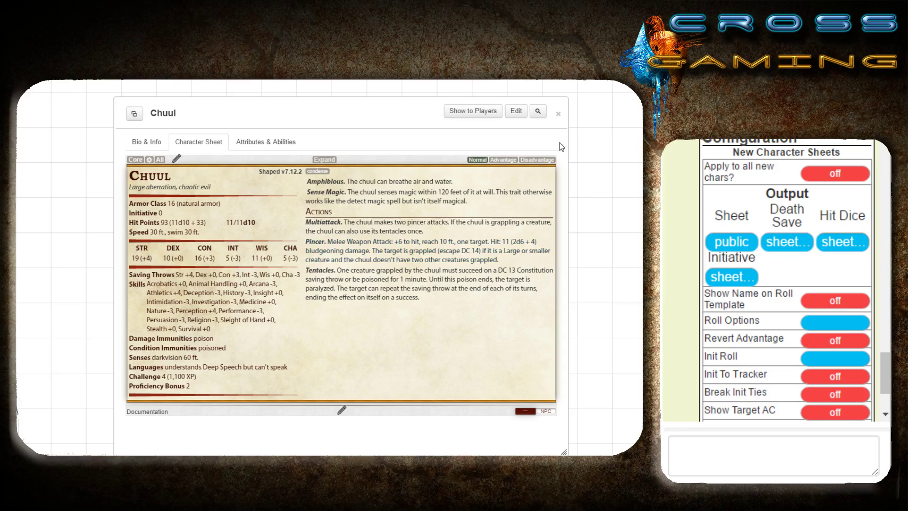
click(559, 115)
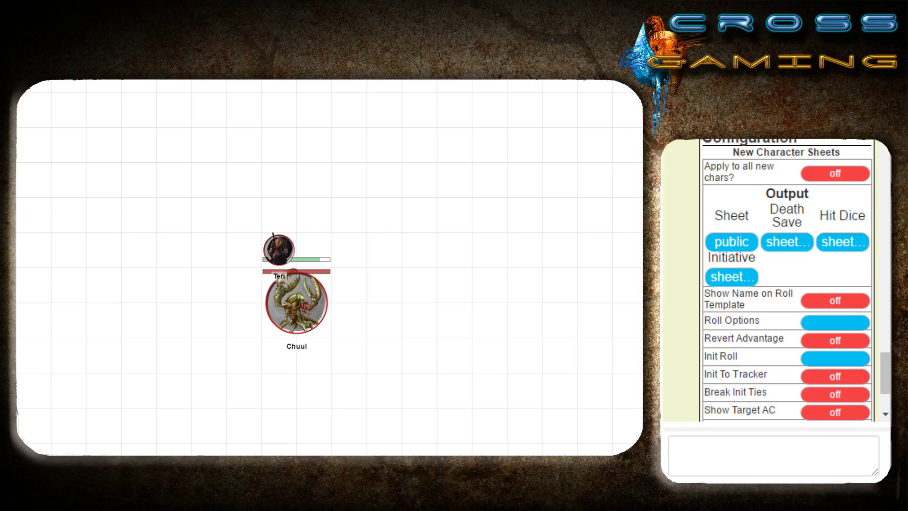
- Set the Sheet Output for new character sheets to whisper
click(731, 241)
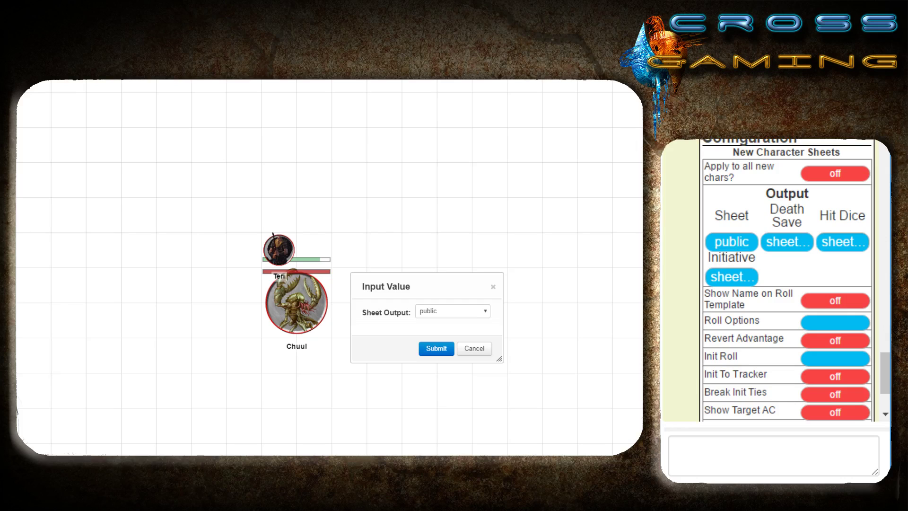
click(444, 311)
click(440, 330)
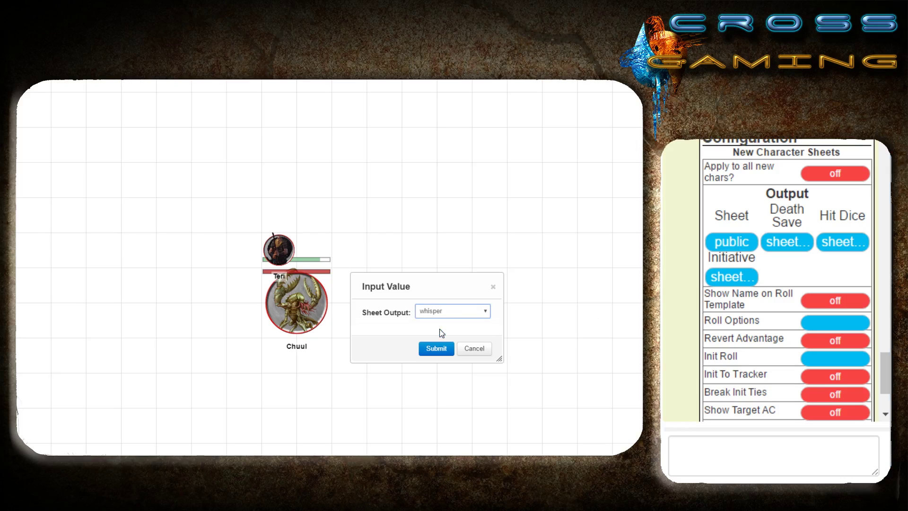
click(434, 350)
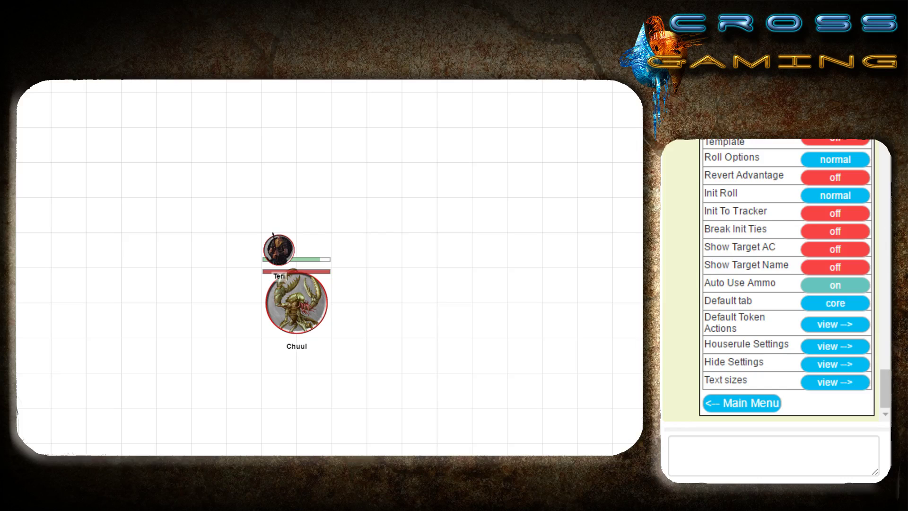
- Set the Death Save Output for new character sheets to whisper
click(397, 313)
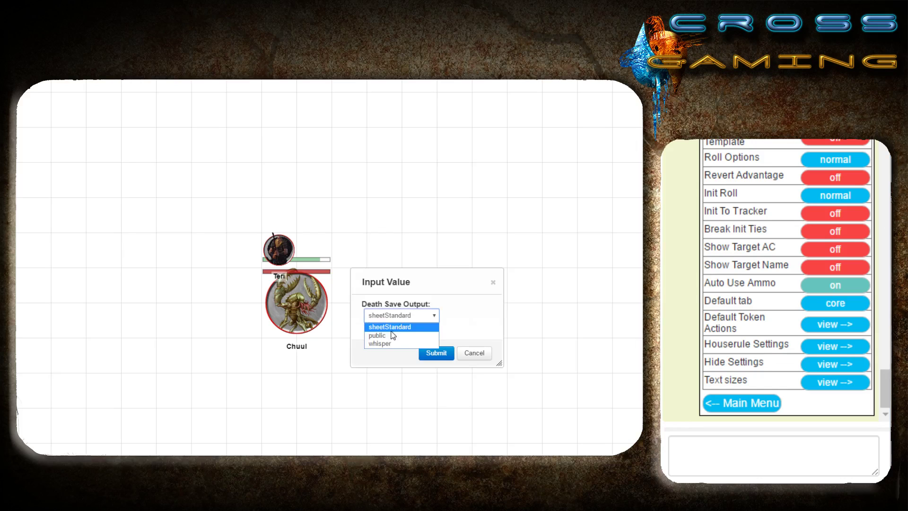
click(384, 326)
click(393, 317)
click(387, 341)
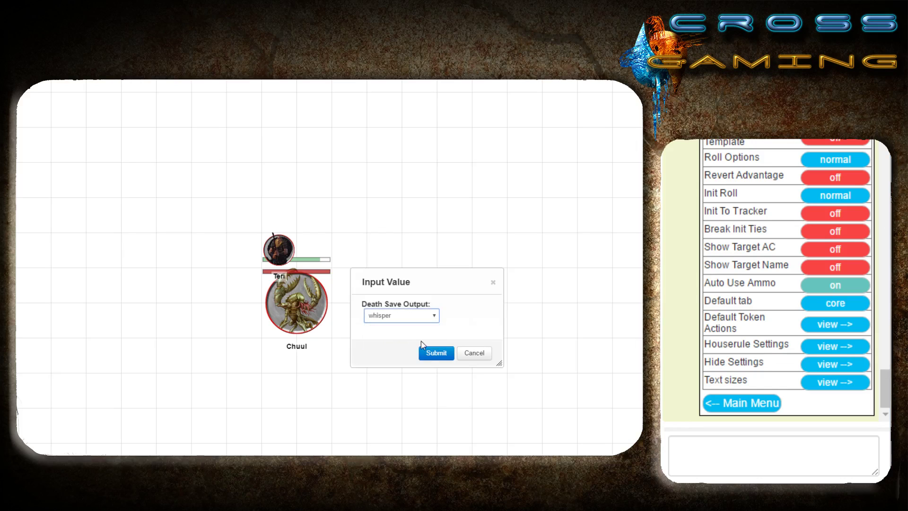
click(444, 352)
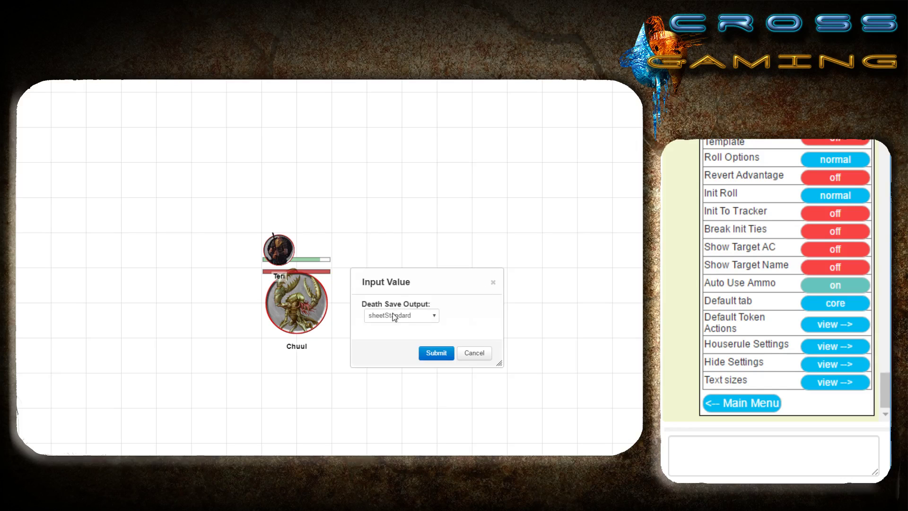
click(396, 315)
click(386, 344)
click(436, 353)
click(434, 354)
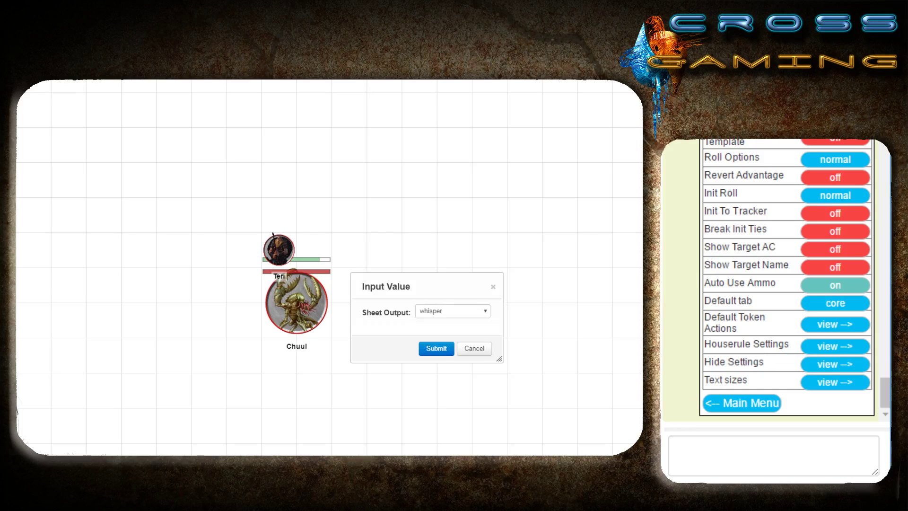
- Reopen the Sheet Output setting for new character sheets and submit it with whisper
click(440, 311)
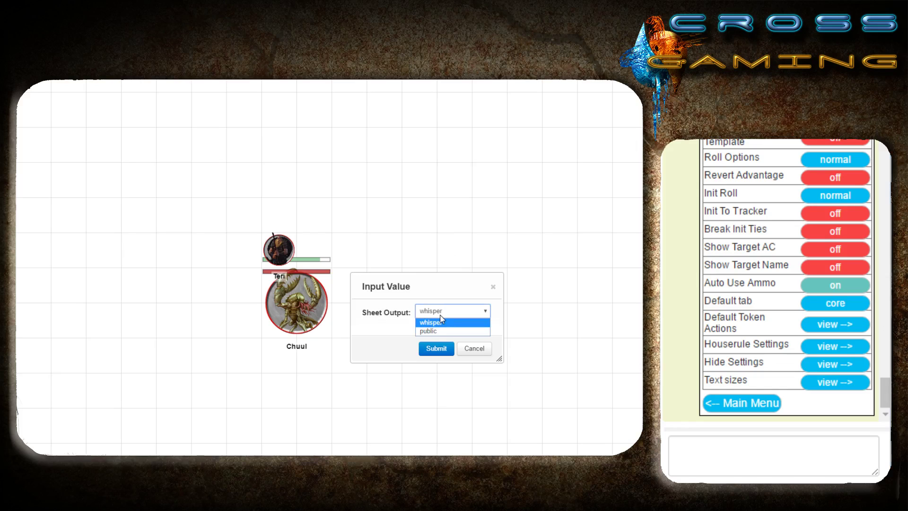
click(433, 322)
click(436, 348)
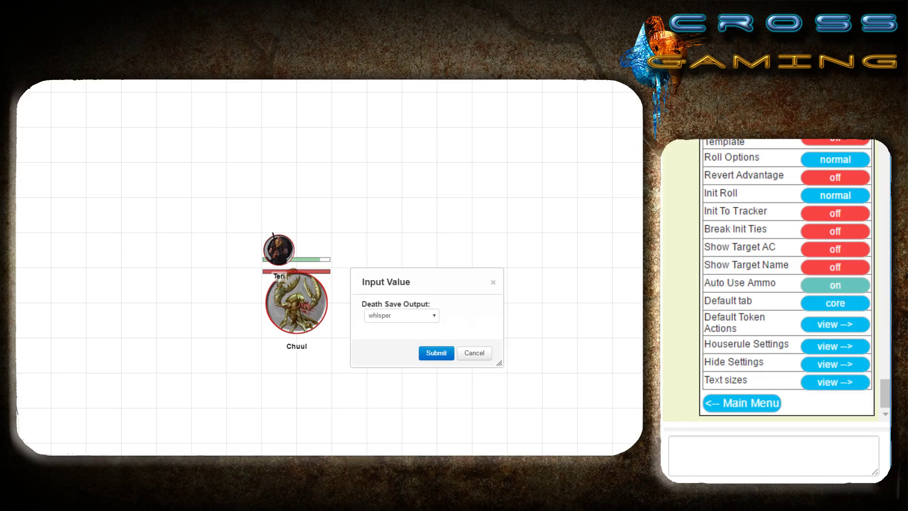
- Set the Death Save Output for new character sheets back to sheetStandard
click(418, 316)
click(391, 335)
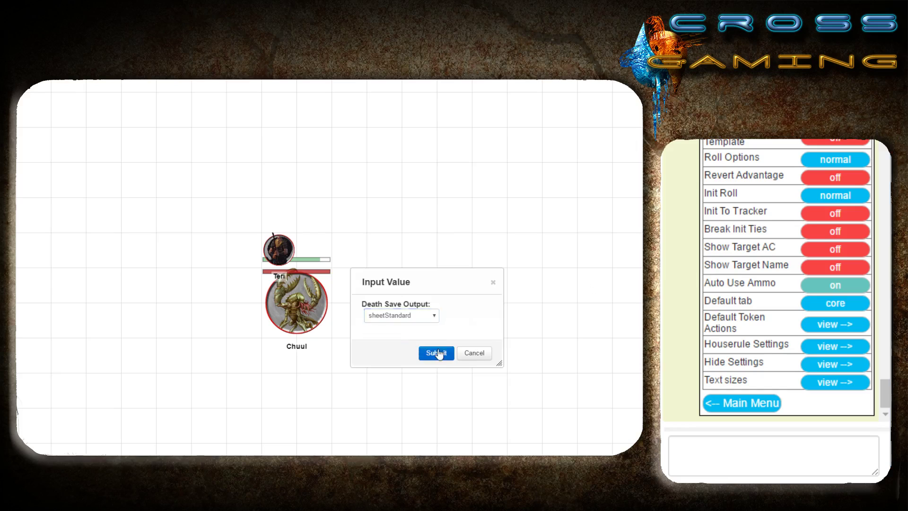
click(435, 352)
click(399, 315)
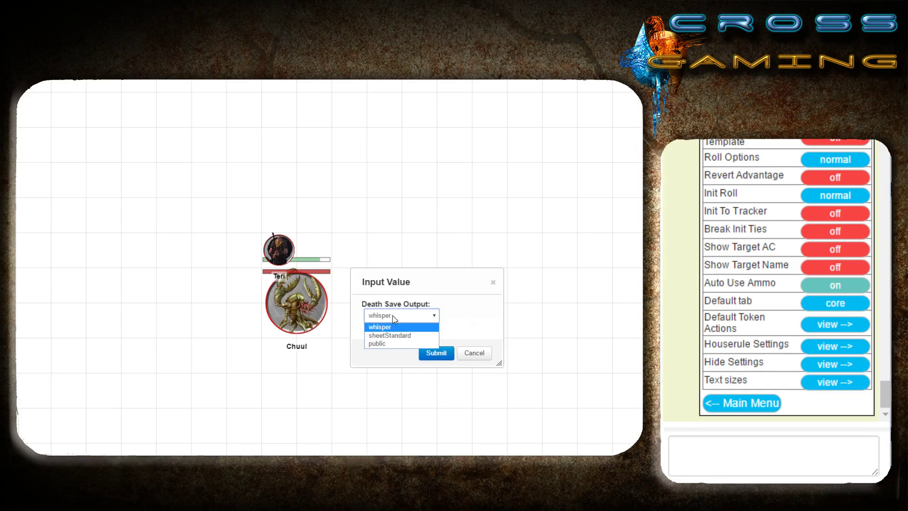
click(391, 335)
click(436, 353)
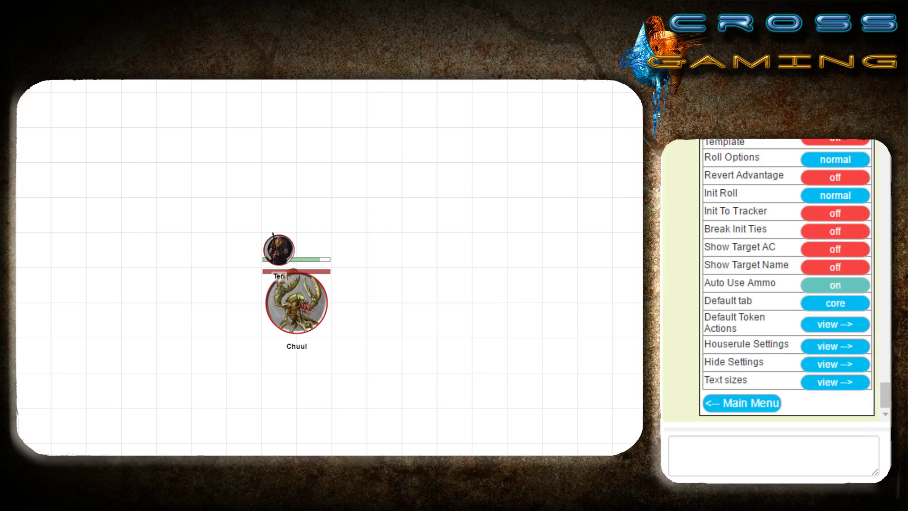
- For new character sheets, turn on the Template option above Roll Options and set Roll Options to two
click(834, 141)
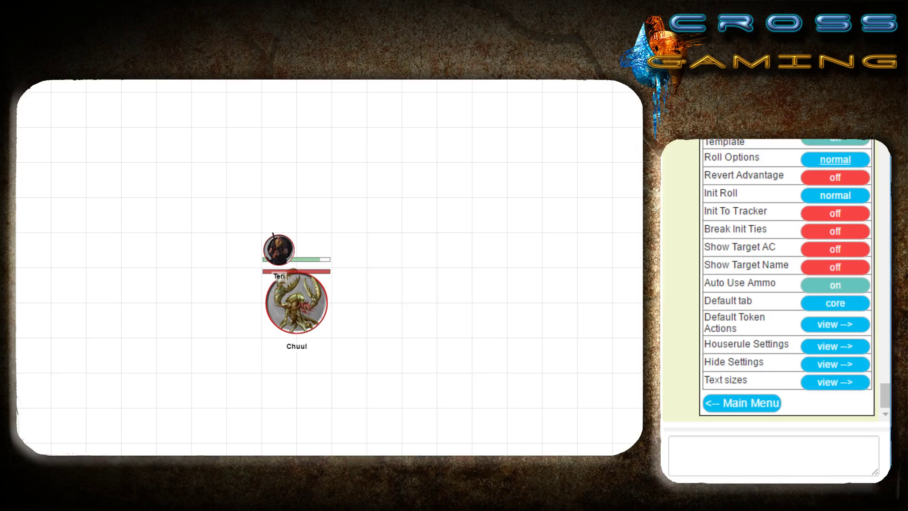
click(835, 159)
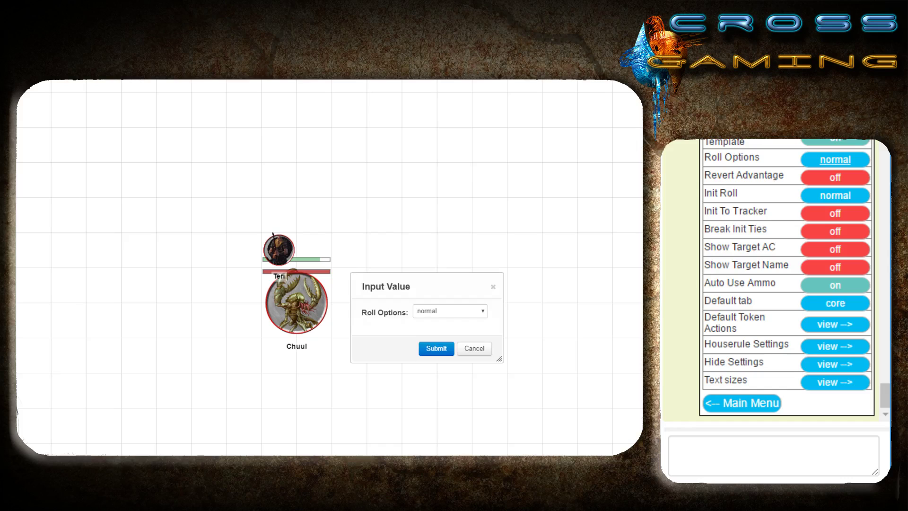
click(451, 314)
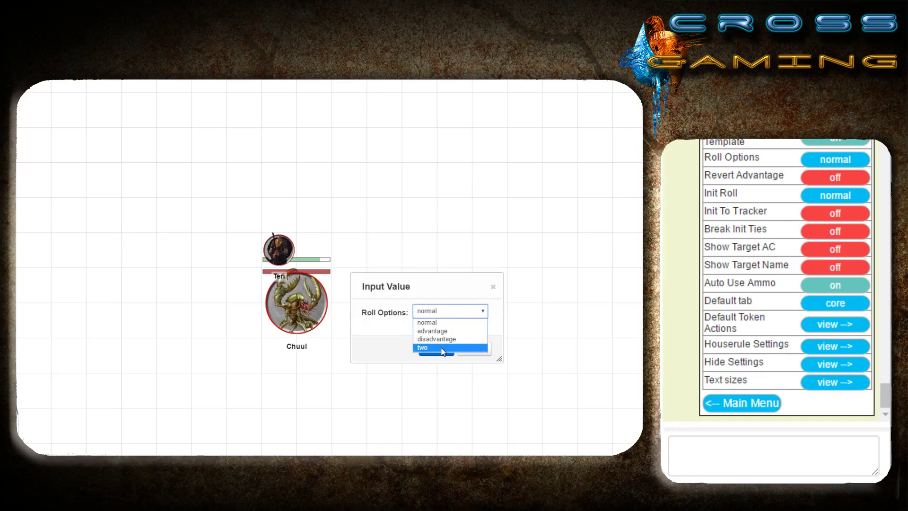
click(442, 349)
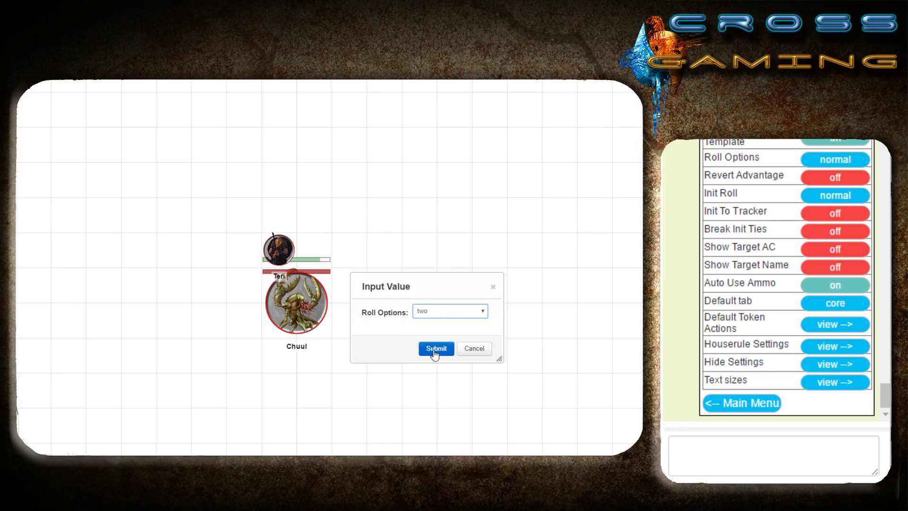
click(402, 350)
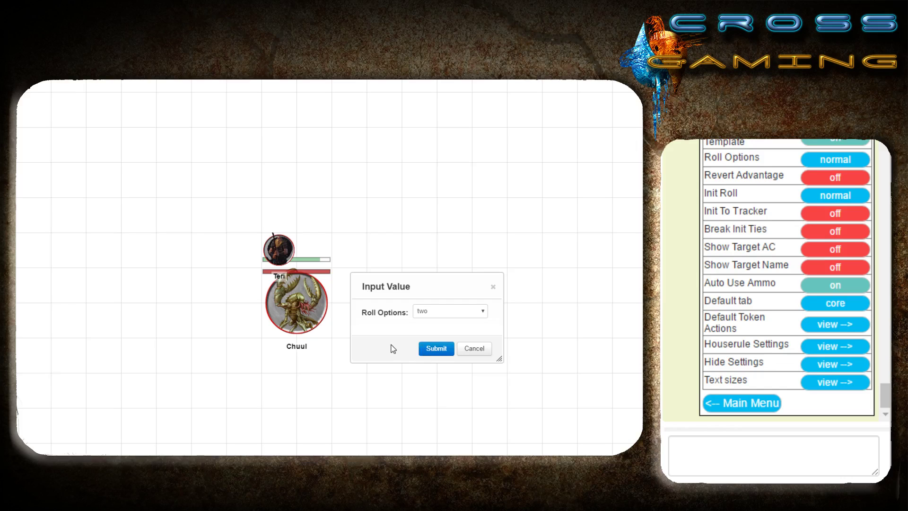
click(430, 350)
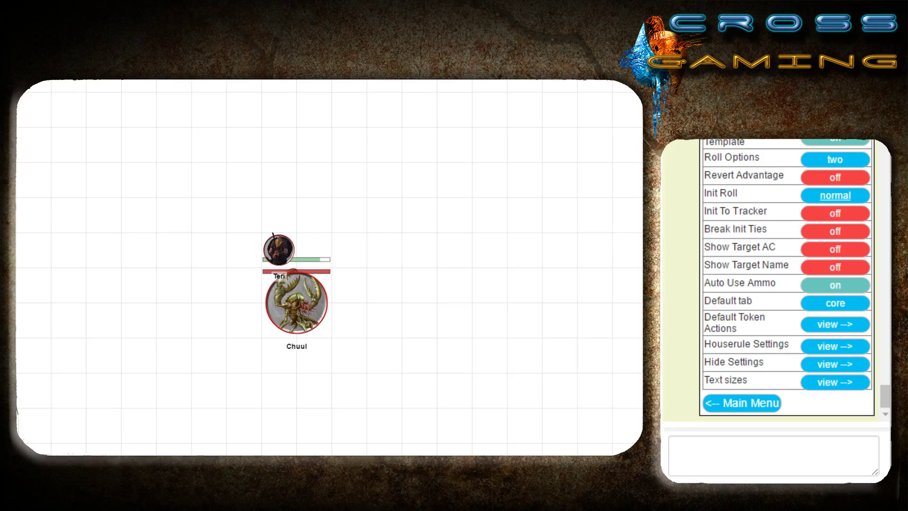
- Submit Init Roll as normal for new character sheets and turn on Init To Tracker
click(835, 195)
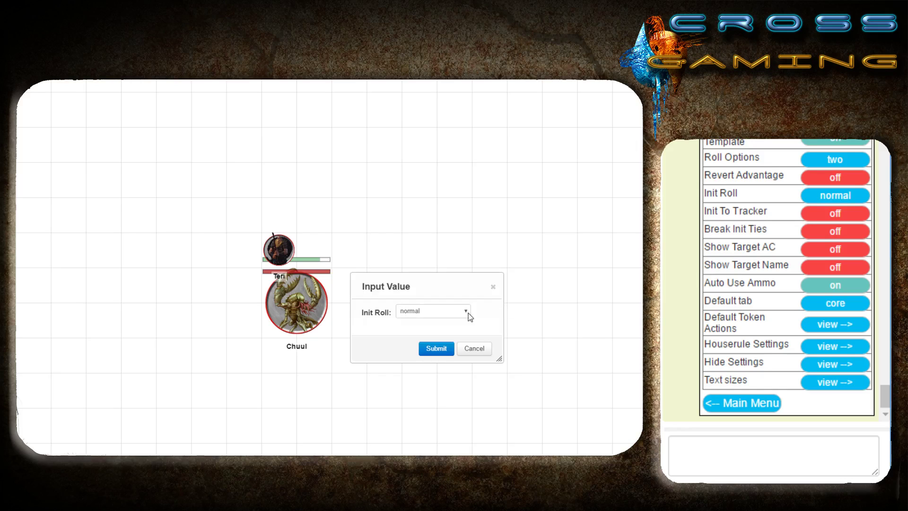
click(420, 311)
click(421, 310)
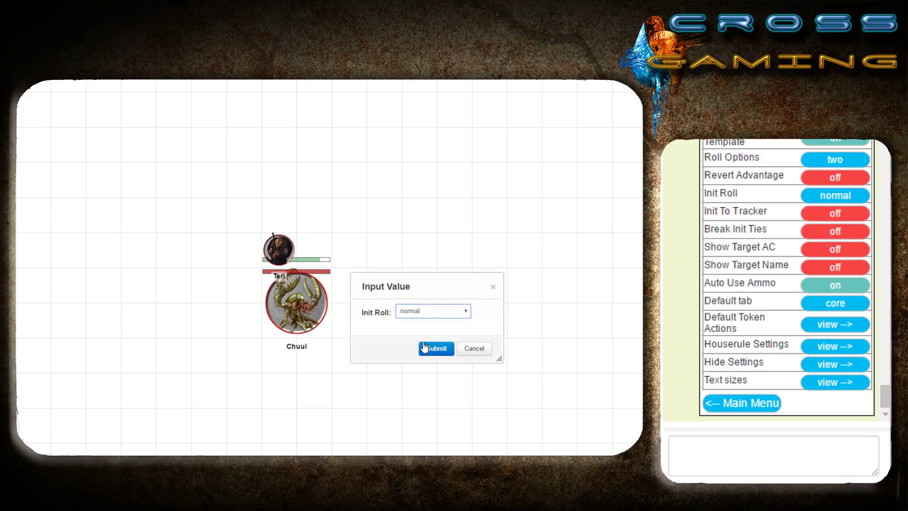
click(429, 348)
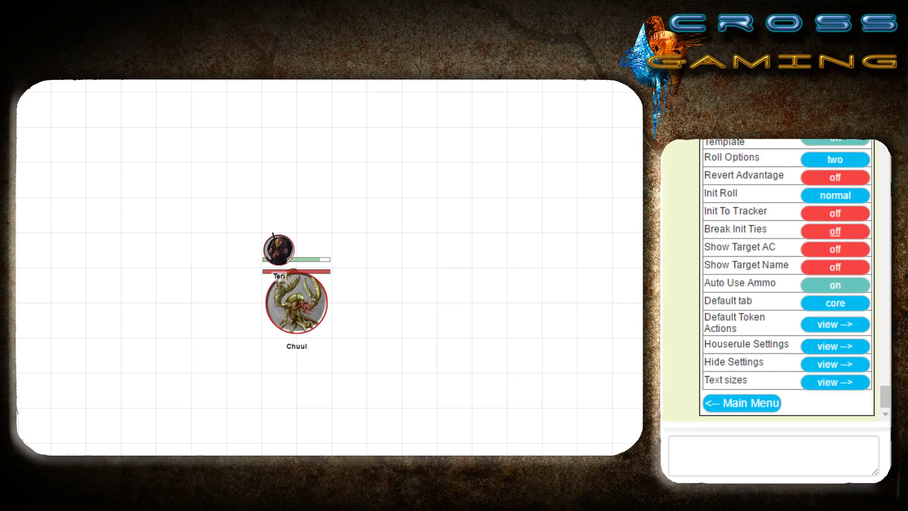
click(835, 214)
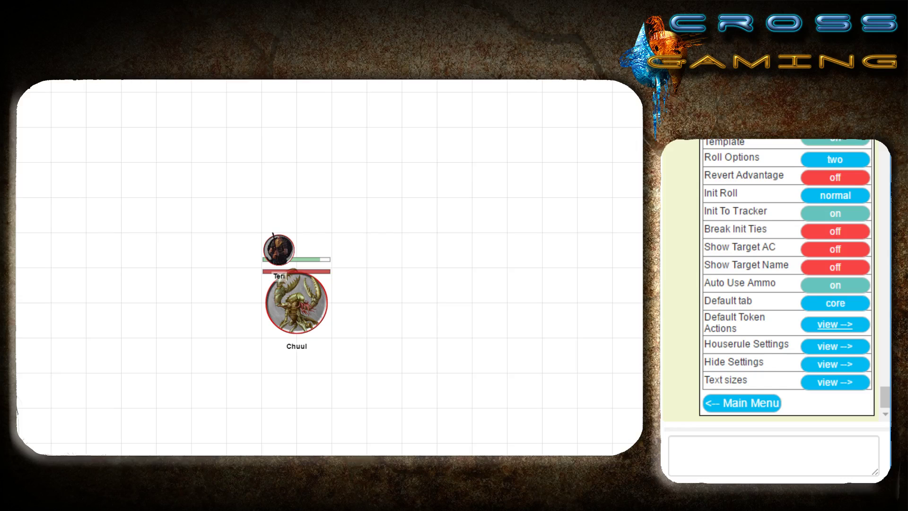
- Open the Default Token Actions settings and turn on the Initiative token action
click(834, 325)
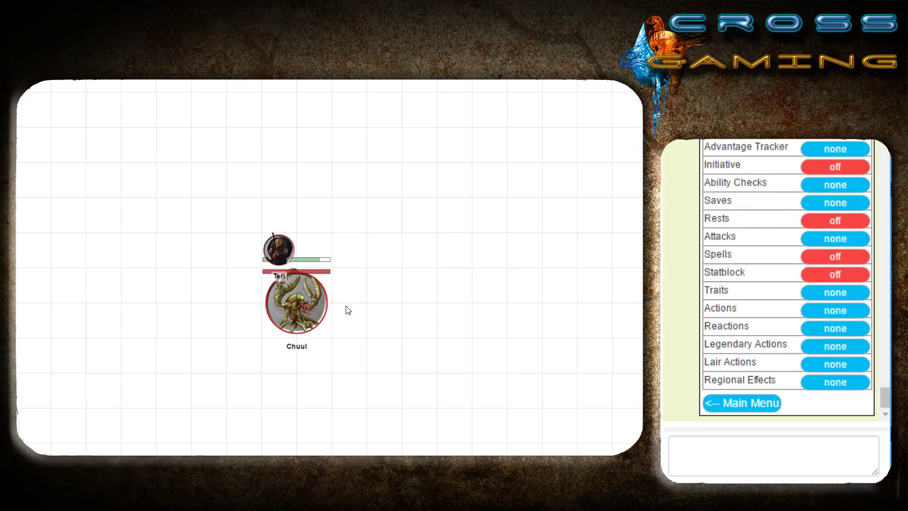
click(299, 301)
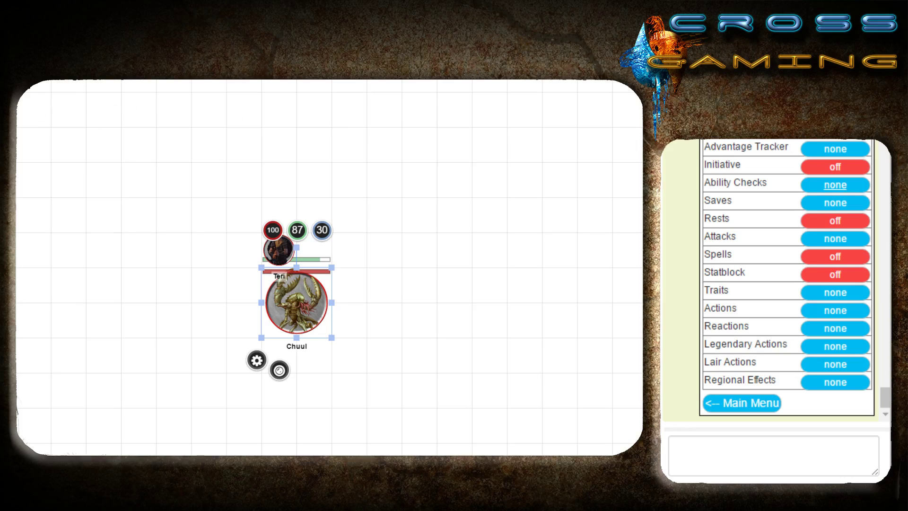
click(835, 185)
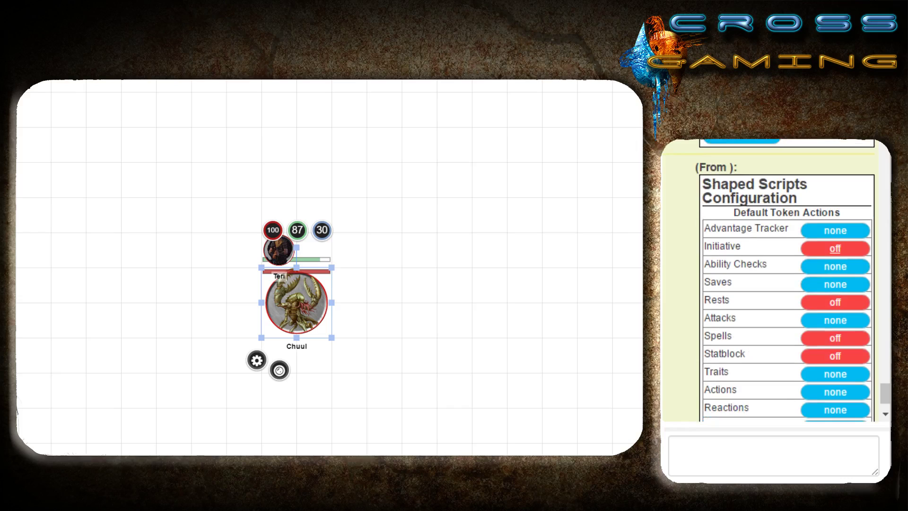
click(835, 248)
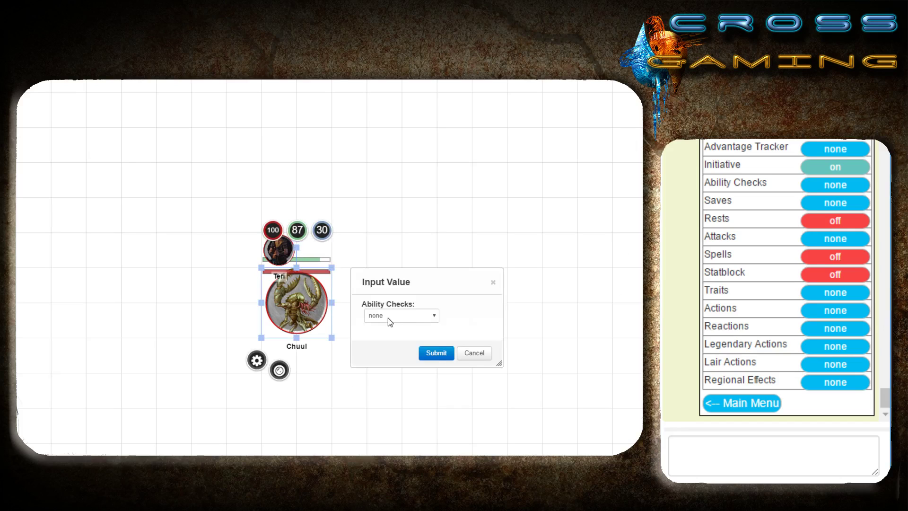
- Set the default token actions for Ability Checks and Saves to queryShort
click(387, 318)
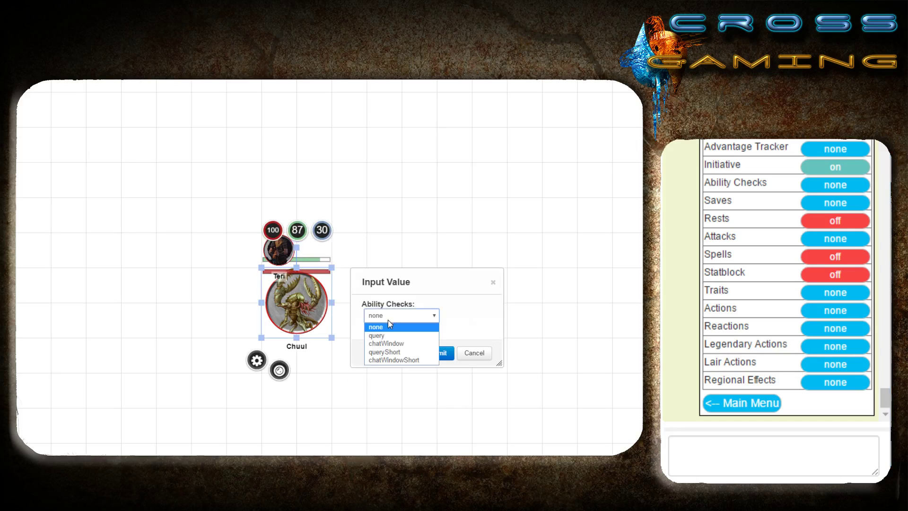
click(388, 353)
click(434, 355)
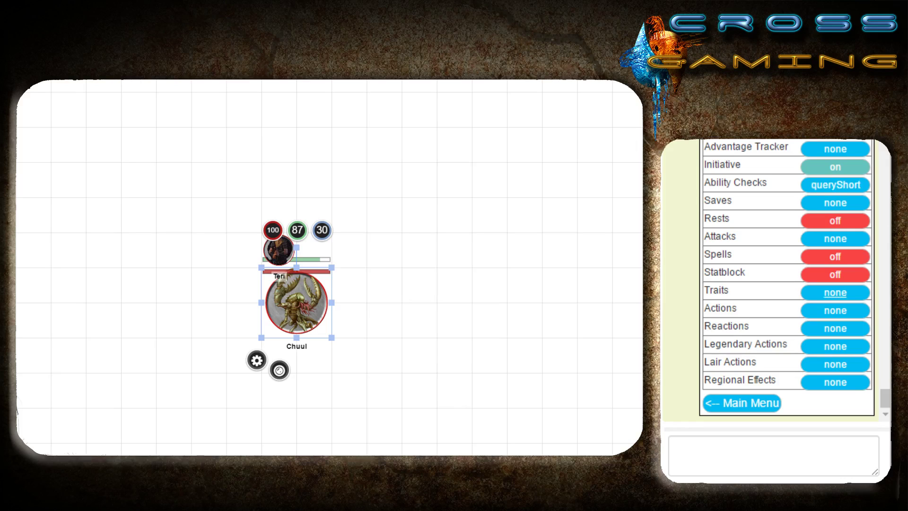
click(835, 202)
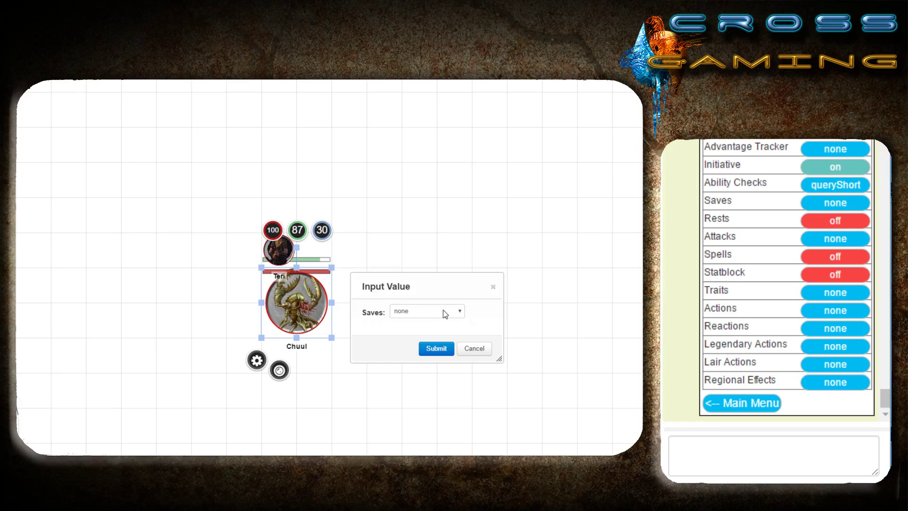
click(427, 311)
click(405, 347)
click(435, 350)
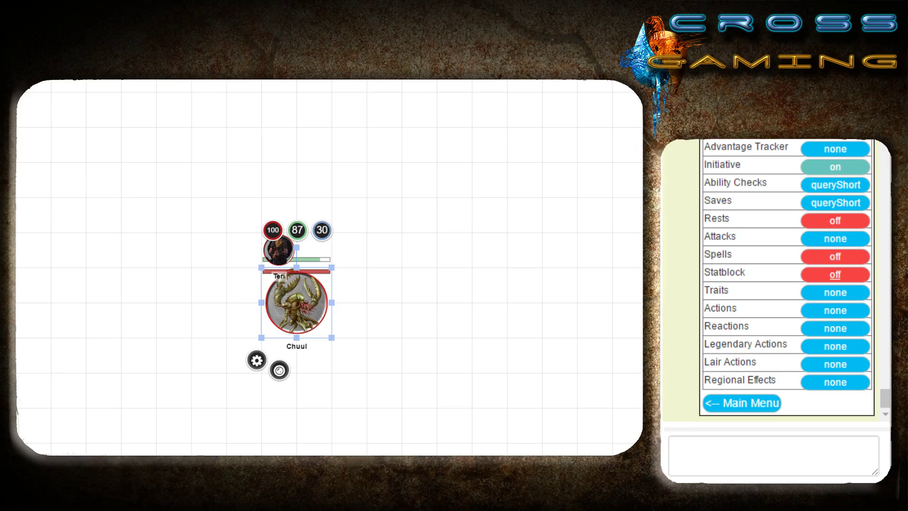
- Turn on the Spells and Statblock default token actions and set Actions to the individual option
click(835, 257)
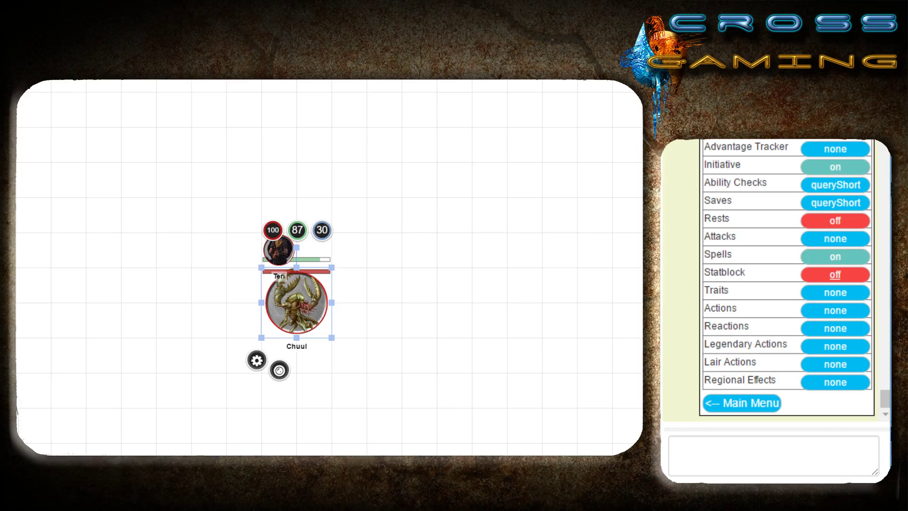
click(835, 274)
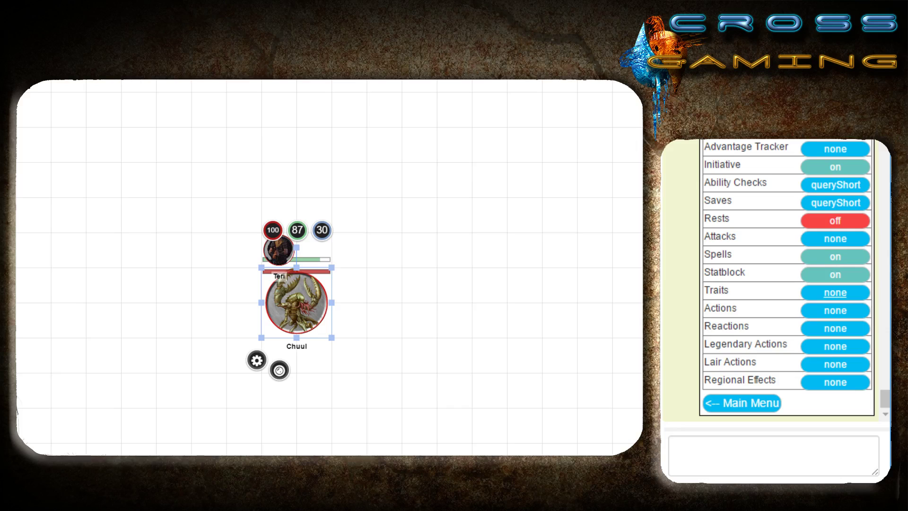
click(835, 311)
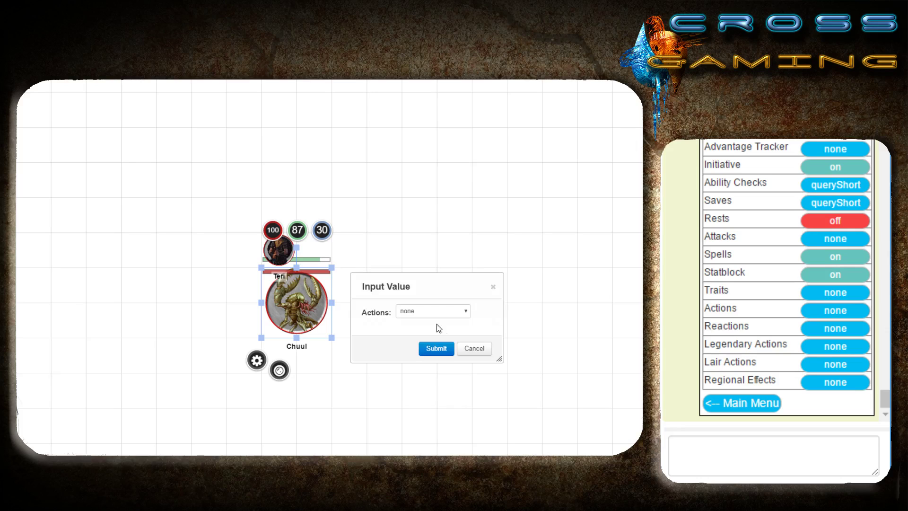
click(423, 312)
click(415, 333)
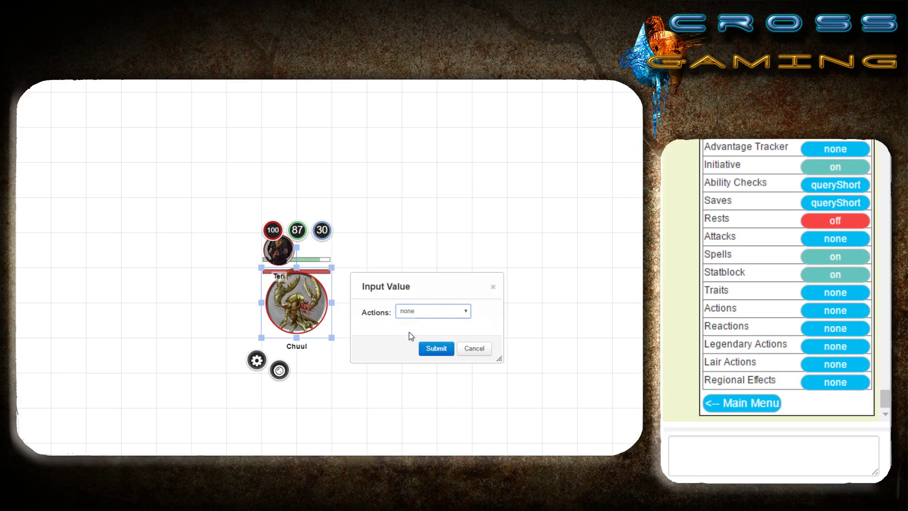
click(435, 348)
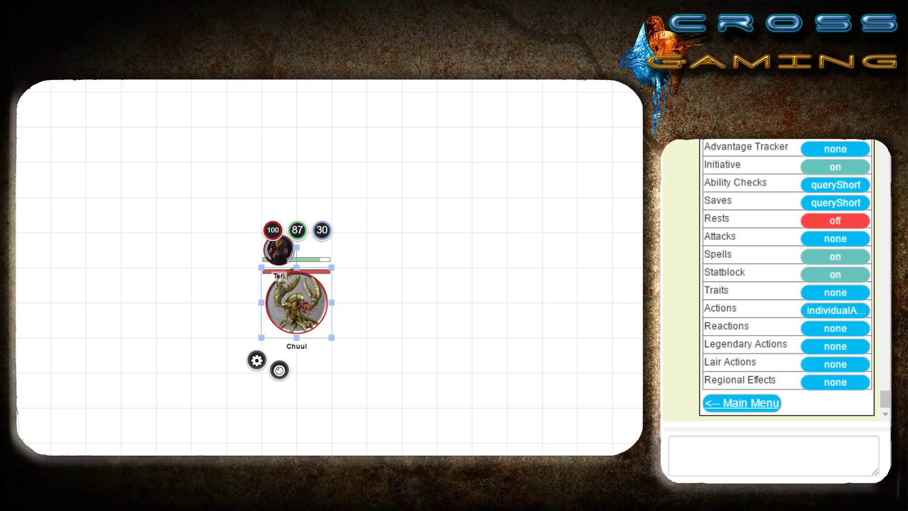
- Open the Character Sheet Enhancements settings and review Roll HP On Drop, Process HD Automatically and Process Spell Slots Automatically
click(742, 403)
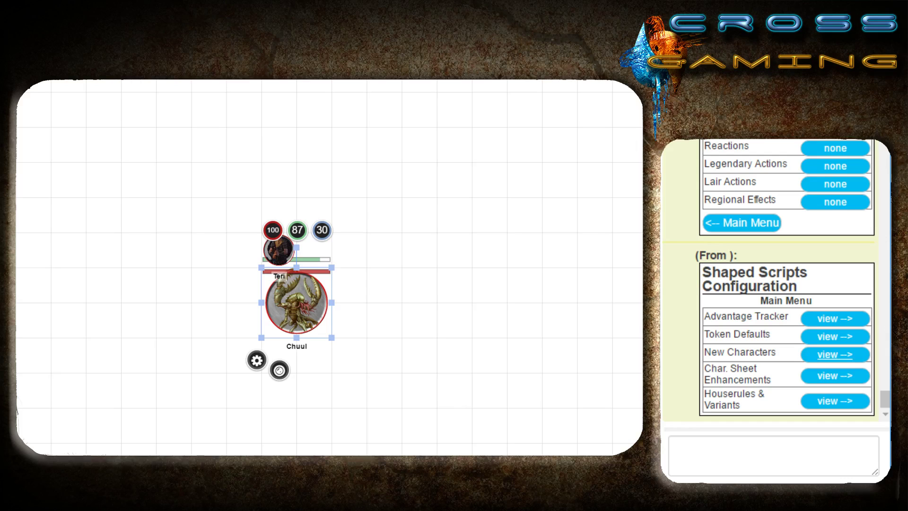
click(835, 375)
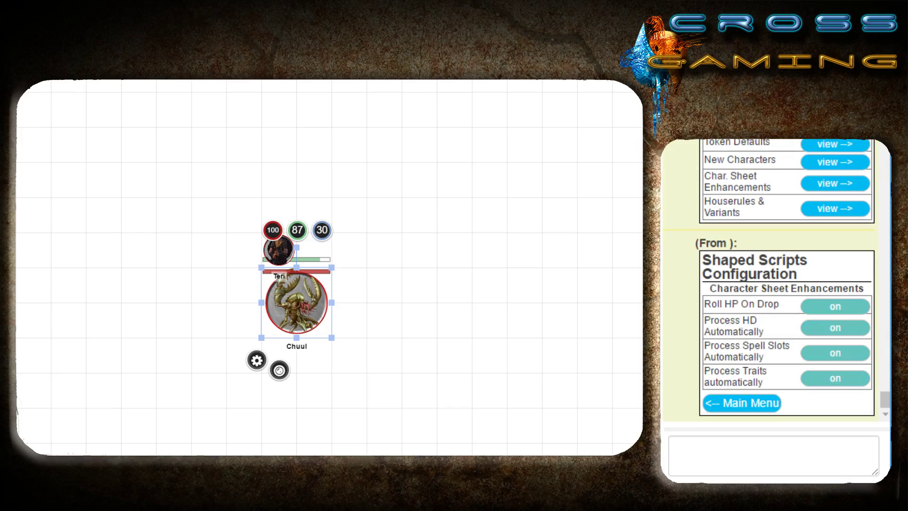
drag(703, 304, 758, 303)
click(757, 304)
drag(704, 319, 763, 332)
click(764, 332)
drag(704, 346, 764, 357)
click(764, 357)
right_click(771, 357)
key(Escape)
- Turn off Process Spell Slots Automatically and Process Traits automatically in the Character Sheet Enhancements
click(835, 353)
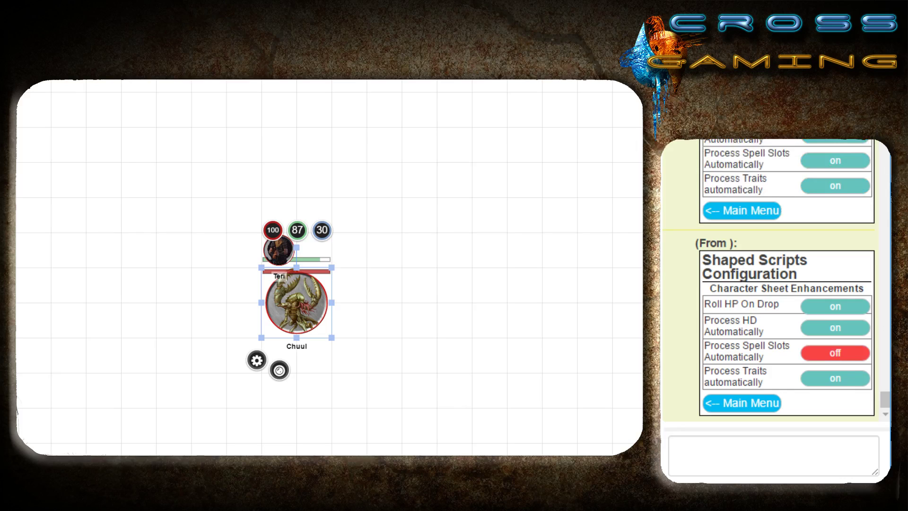
drag(705, 345, 764, 357)
click(835, 378)
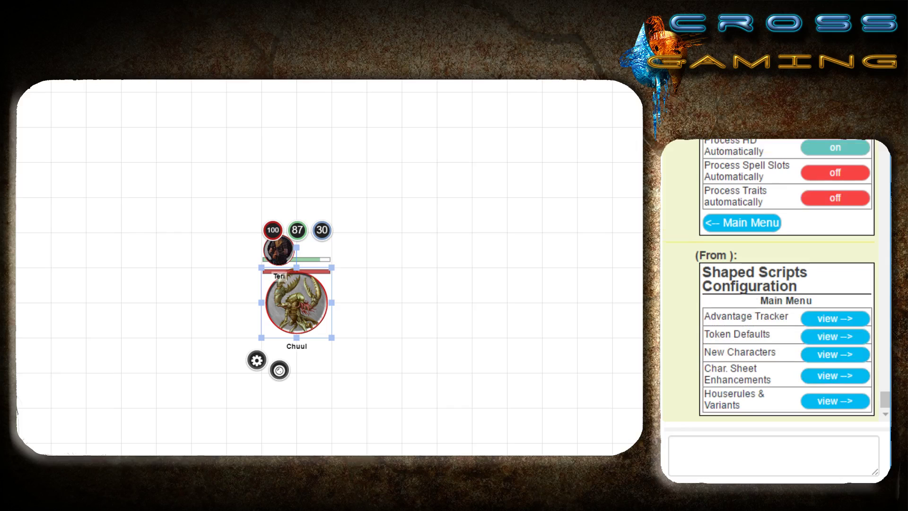
- Examine the Long Rest: No HP, full HD option in Houserules & Variants and return to the configuration's main menu
click(835, 401)
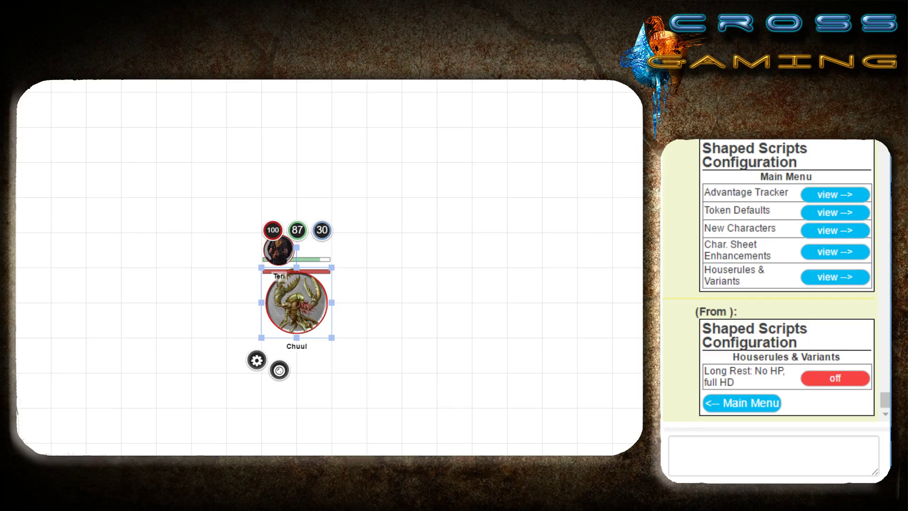
double_click(763, 371)
click(767, 372)
drag(704, 382, 735, 383)
click(735, 383)
click(741, 403)
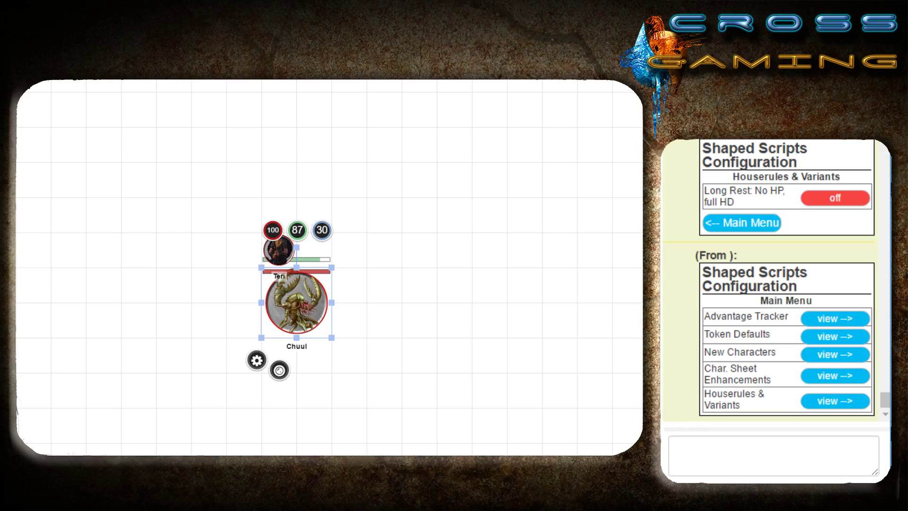
scroll(785, 279, up, 3)
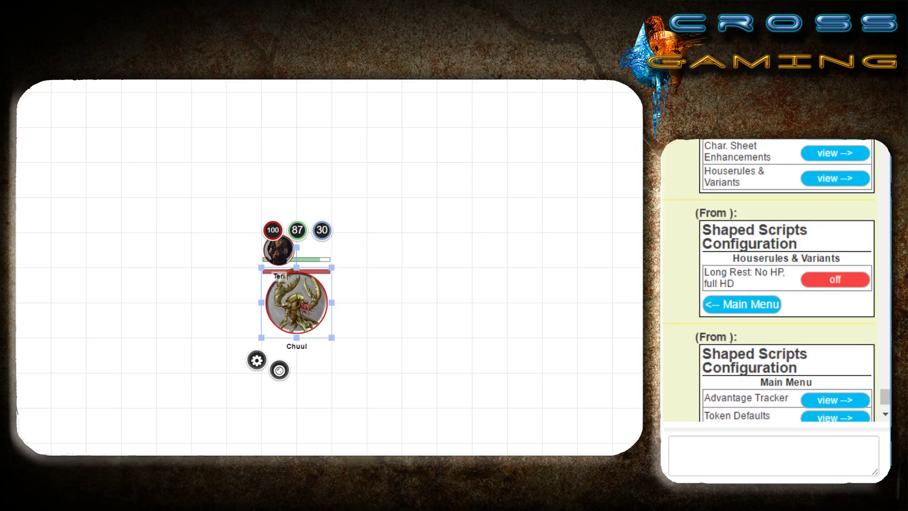
scroll(785, 279, down, 3)
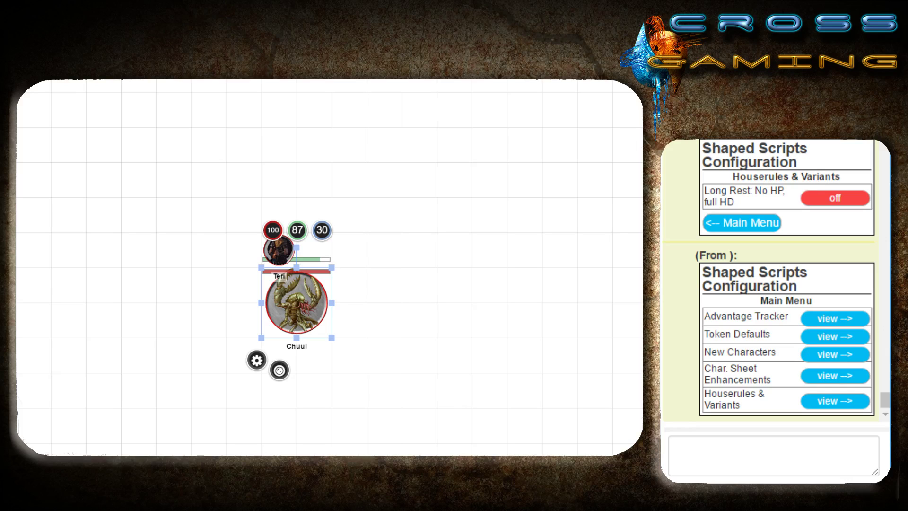
- Move the Chuul token four squares left on the map, clear of the Teri token
click(366, 355)
click(280, 316)
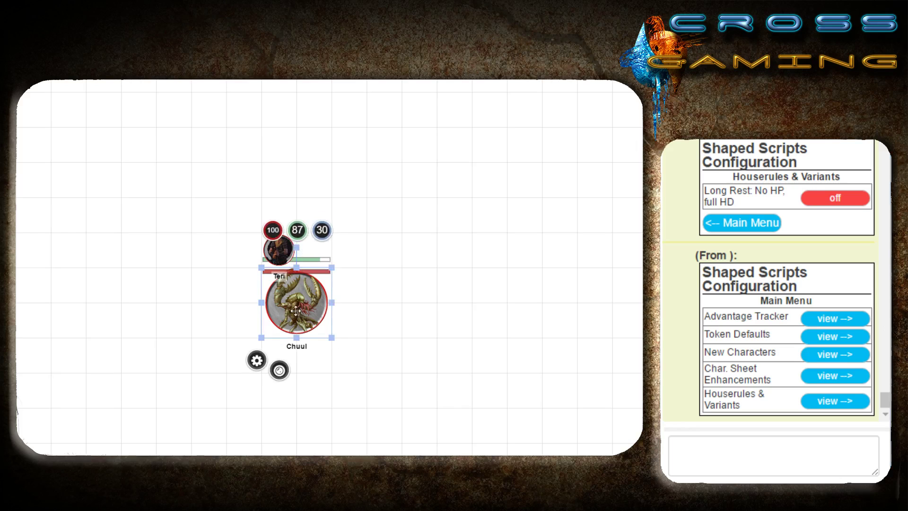
drag(281, 316, 140, 316)
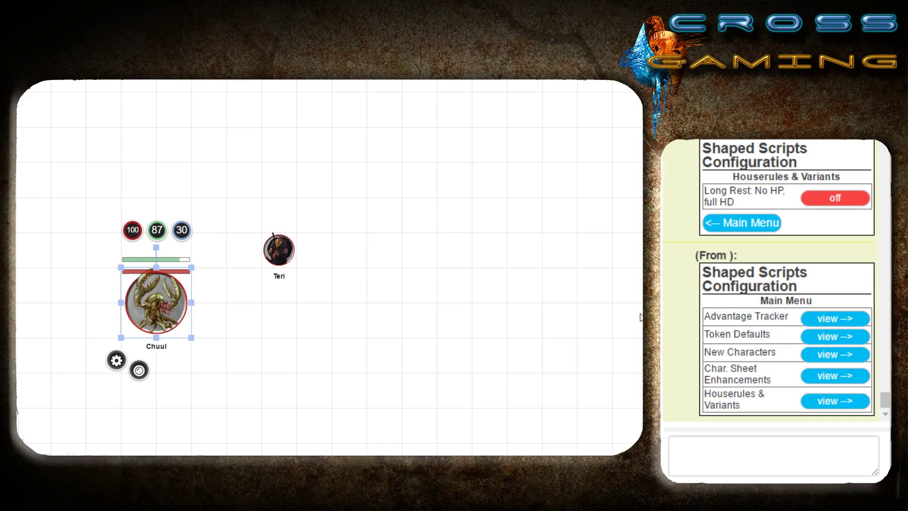
- Place the bat swarm token on the map, a few squares away from the Teri token on the side opposite Chuul
drag(640, 316, 425, 319)
click(461, 356)
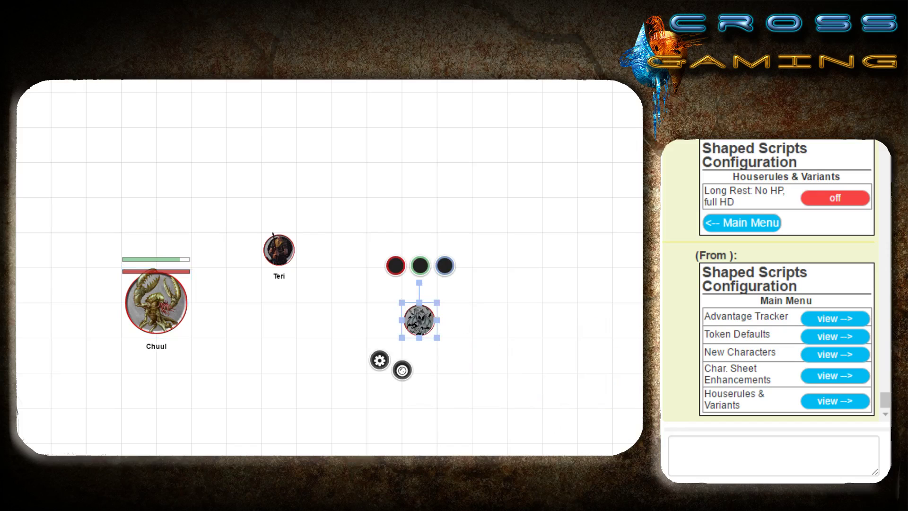
- Copy the !shaped-import-monster command from the script documentation and run it in the Roll20 chat with the bat swarm token selected
click(673, 446)
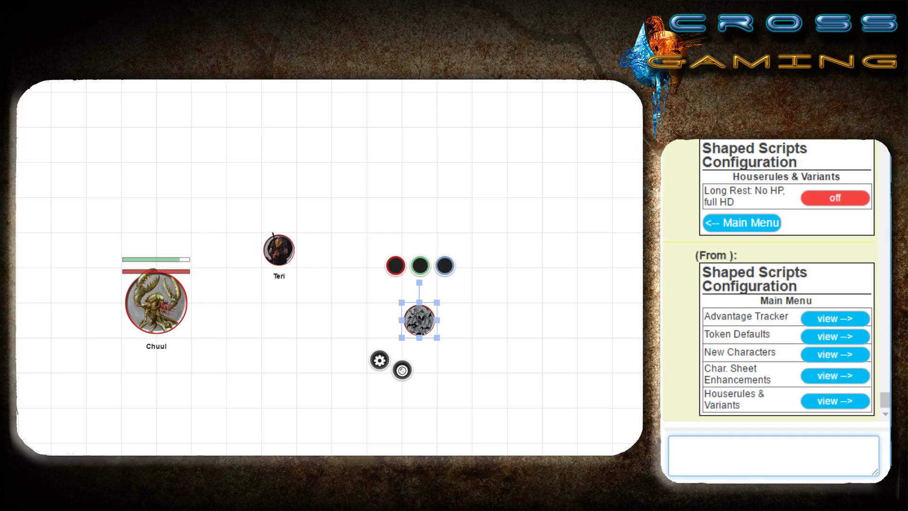
key(alt+Tab)
click(290, 263)
scroll(290, 263, up, 6)
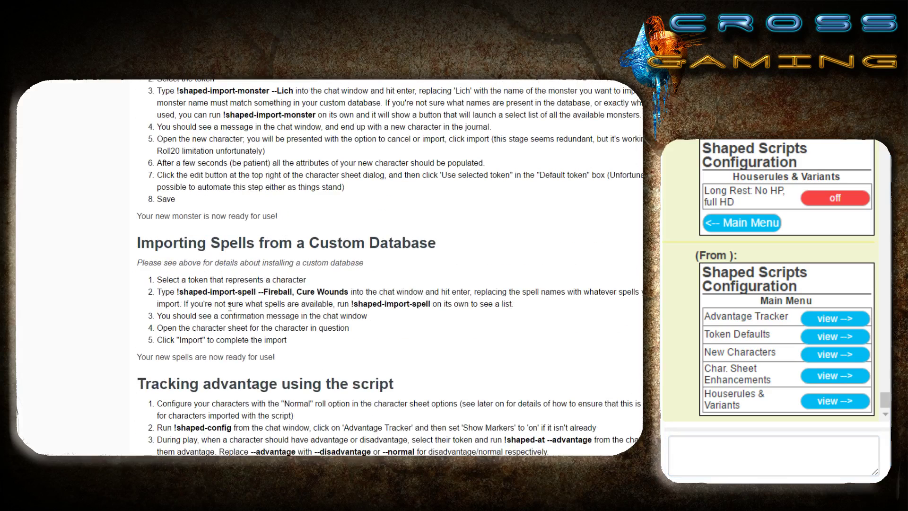
scroll(225, 327, up, 3)
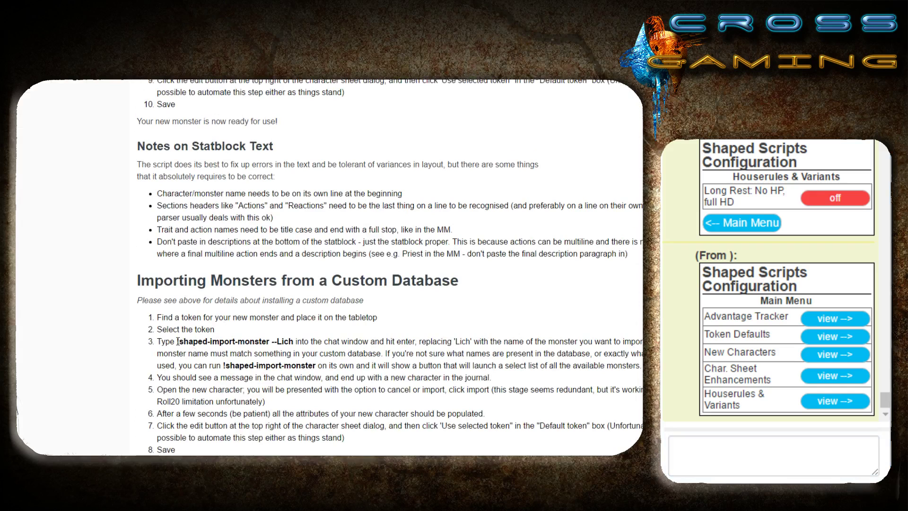
drag(177, 341, 271, 346)
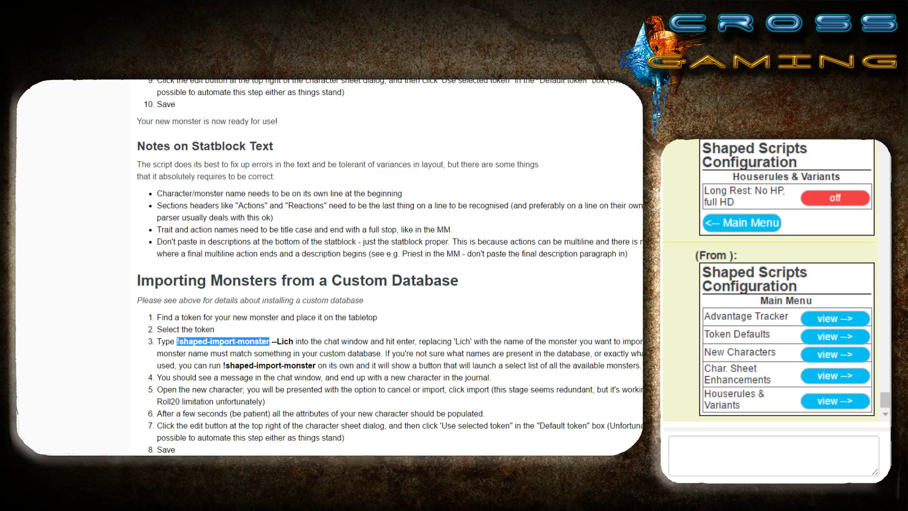
drag(222, 341, 773, 454)
key(Return)
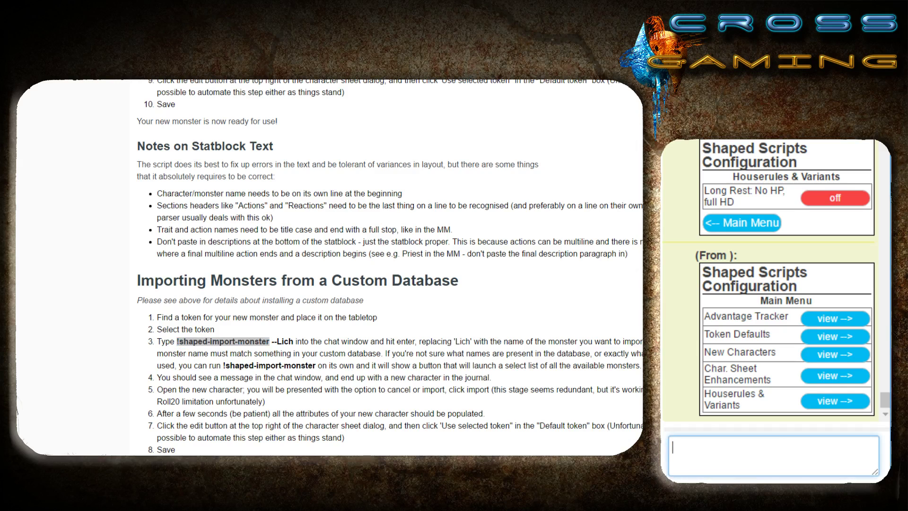
key(alt+Tab)
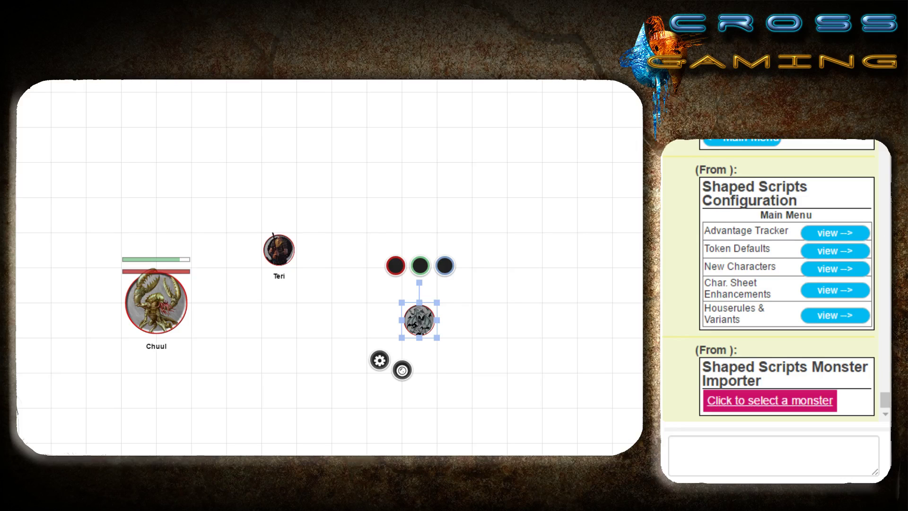
- Choose Swarm Of Bats in the Shaped Scripts Monster Importer and submit it for the selected token
click(770, 401)
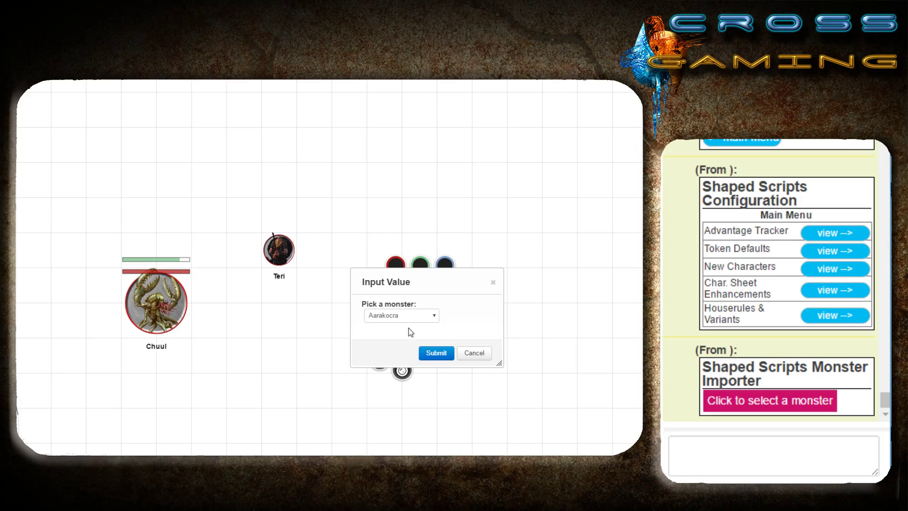
click(387, 316)
text(swamp)
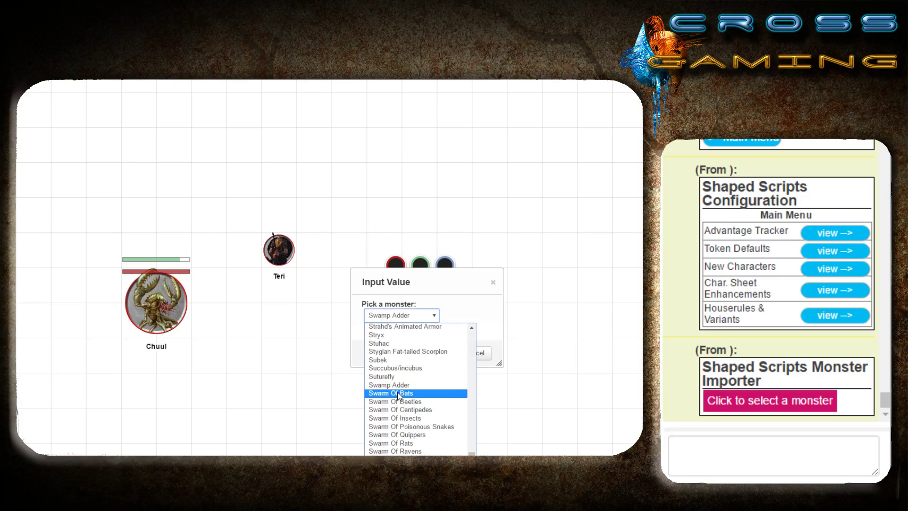
click(412, 394)
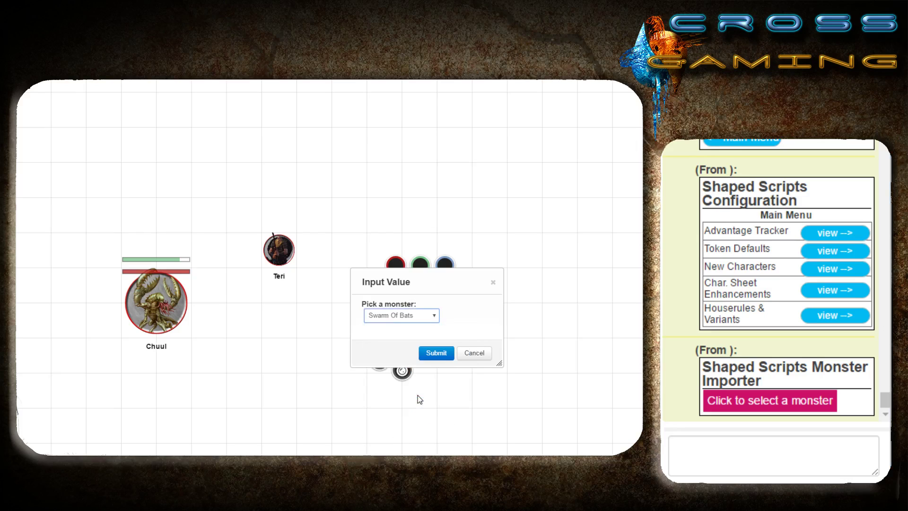
click(440, 356)
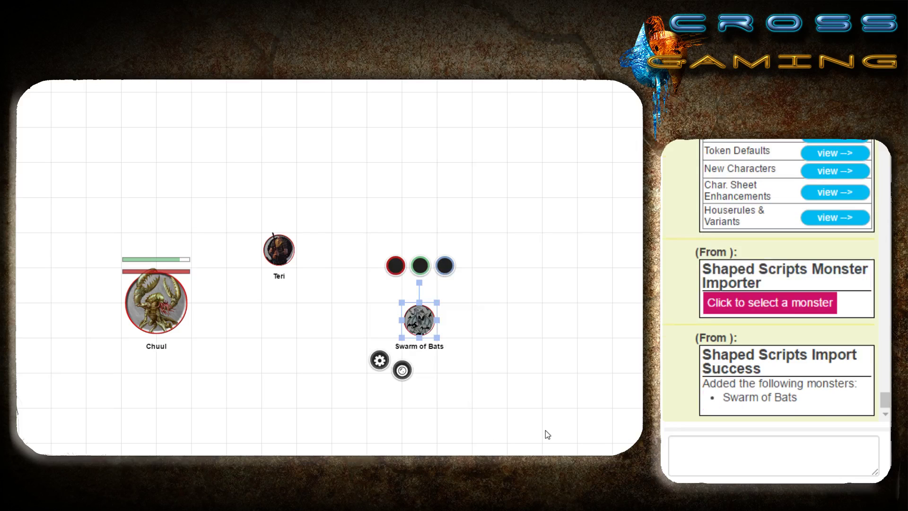
drag(798, 398, 702, 383)
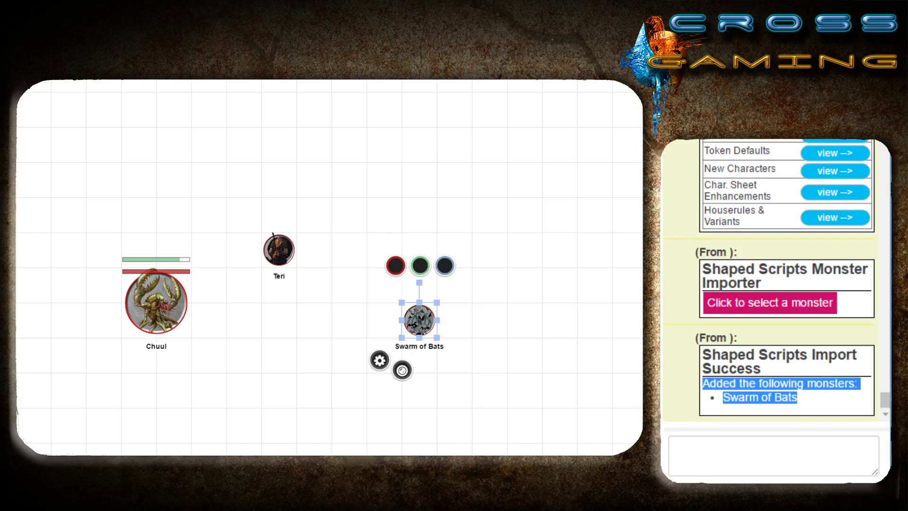
click(602, 383)
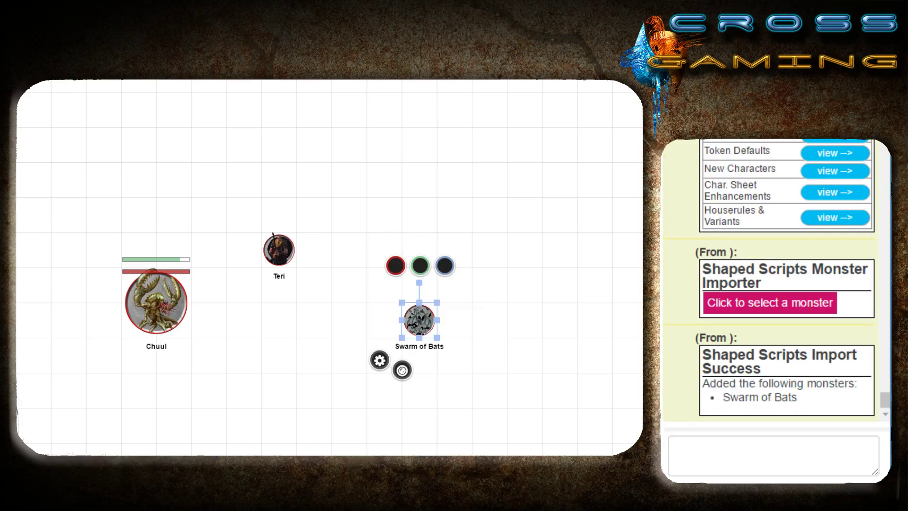
- Import the monster data into the Swarm of Bats character sheet, dismiss the processing notice and close the sheet
click(419, 321)
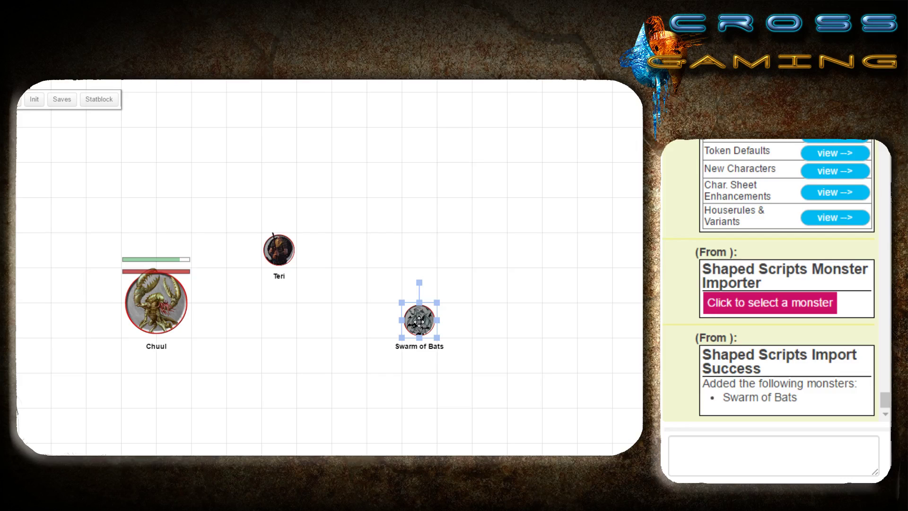
double_click(419, 322)
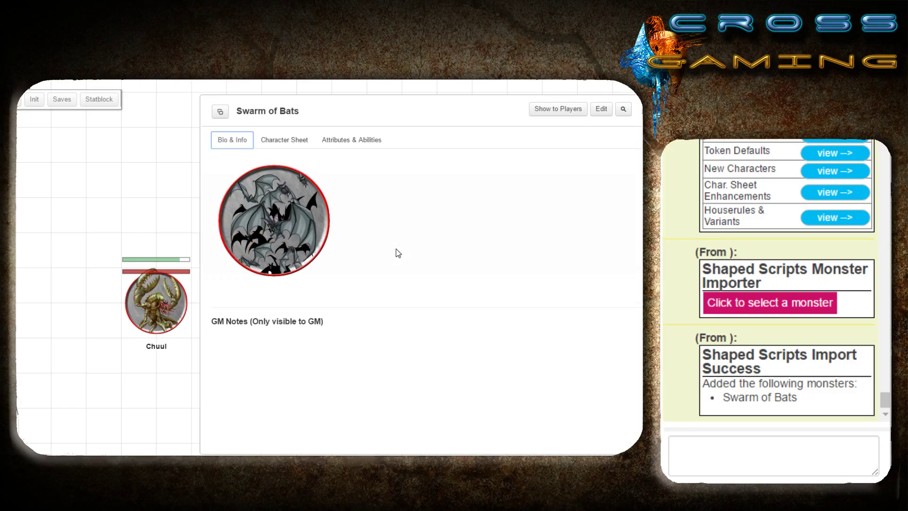
click(282, 142)
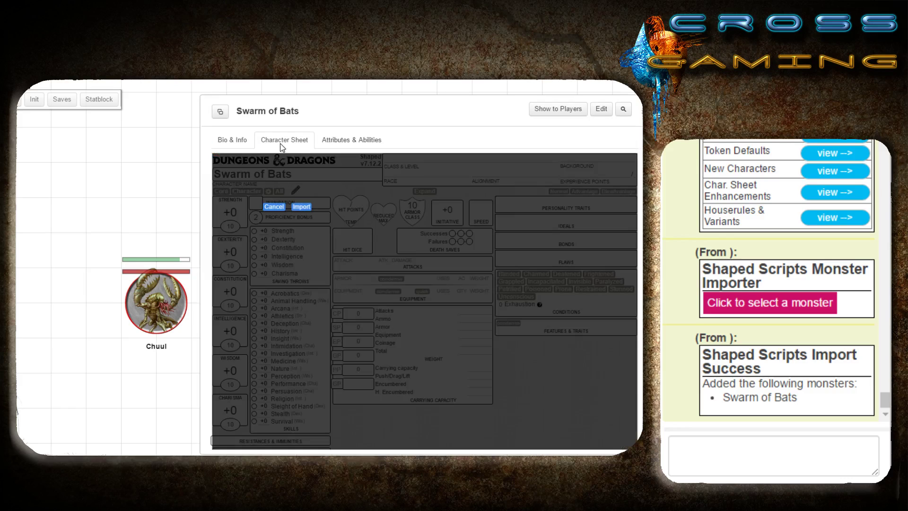
click(303, 211)
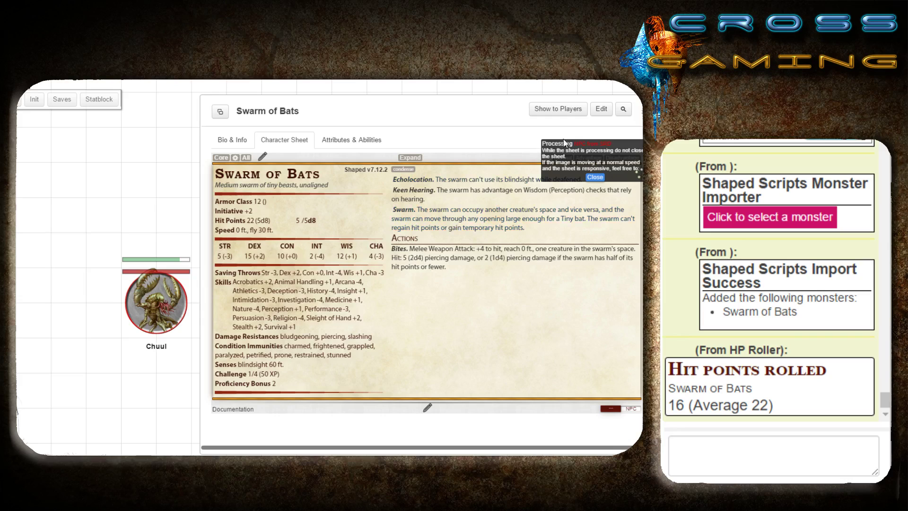
click(595, 179)
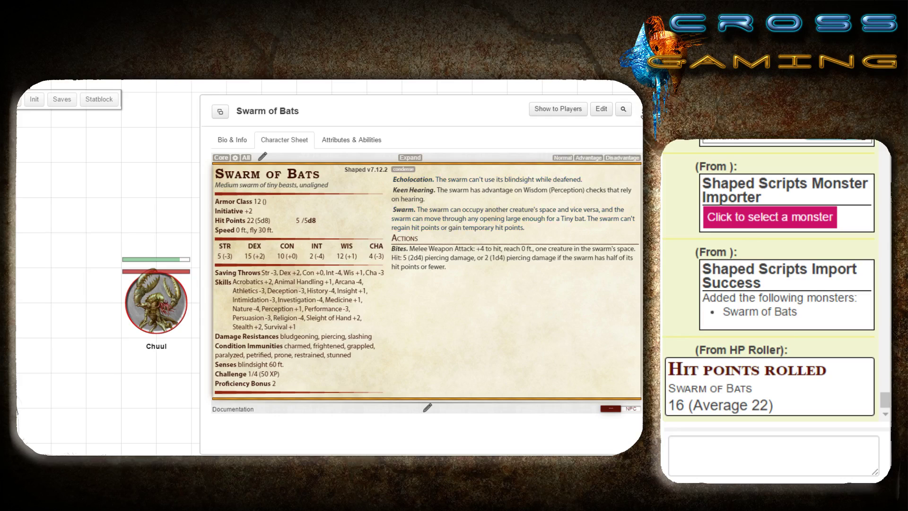
click(641, 114)
click(460, 390)
- Review the Swarm of Bats token's bars and its advanced player permissions and light settings
click(419, 319)
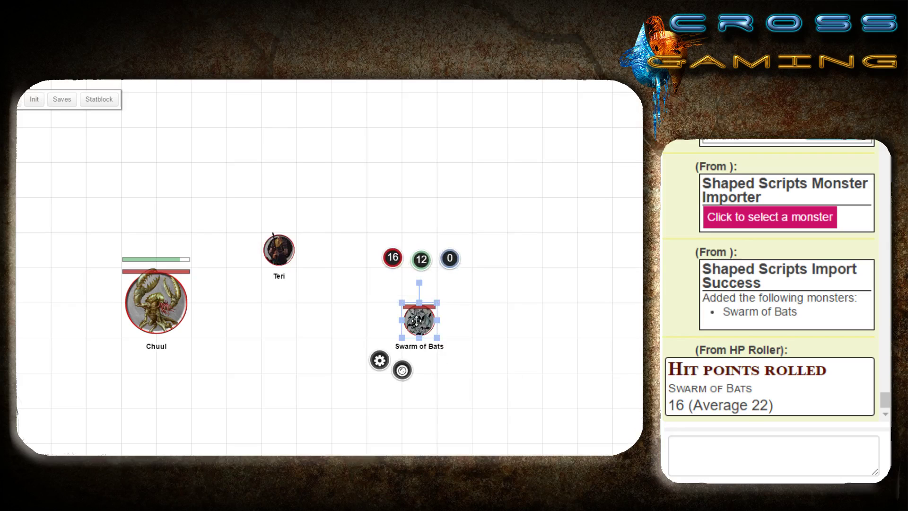
click(468, 334)
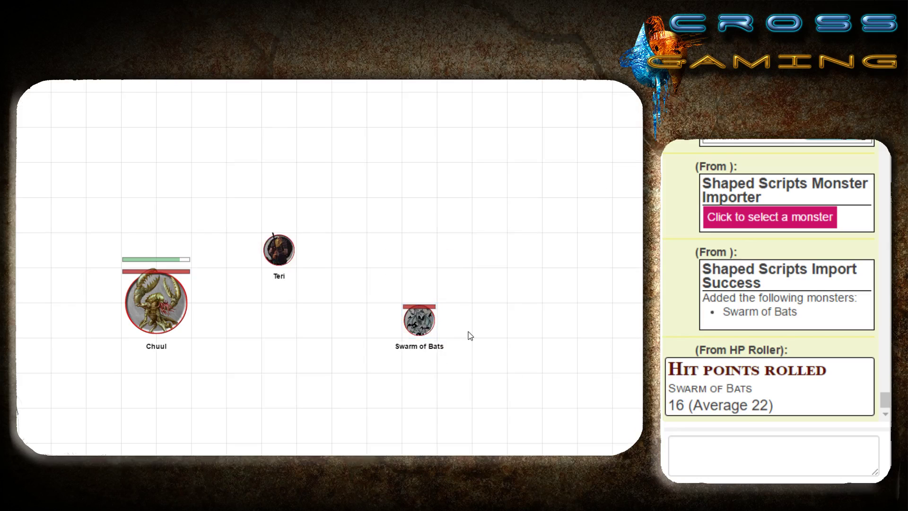
click(418, 324)
double_click(418, 324)
click(319, 135)
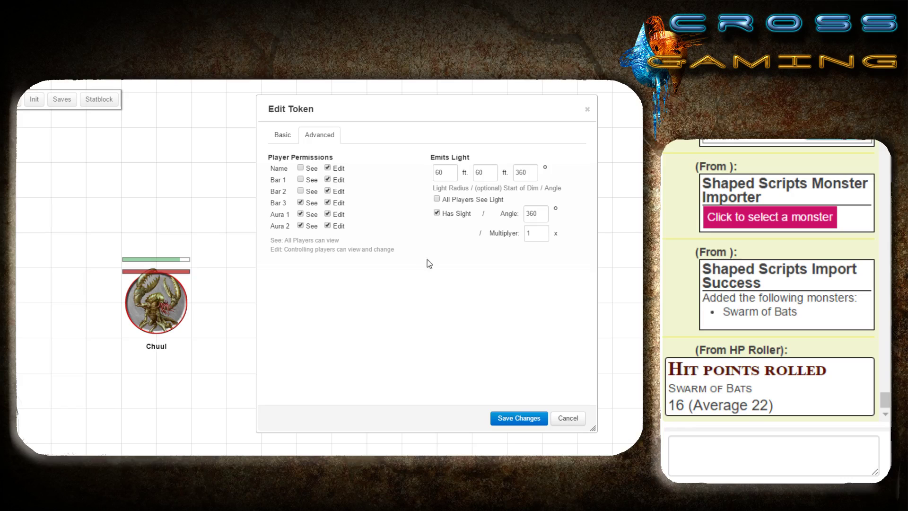
click(520, 418)
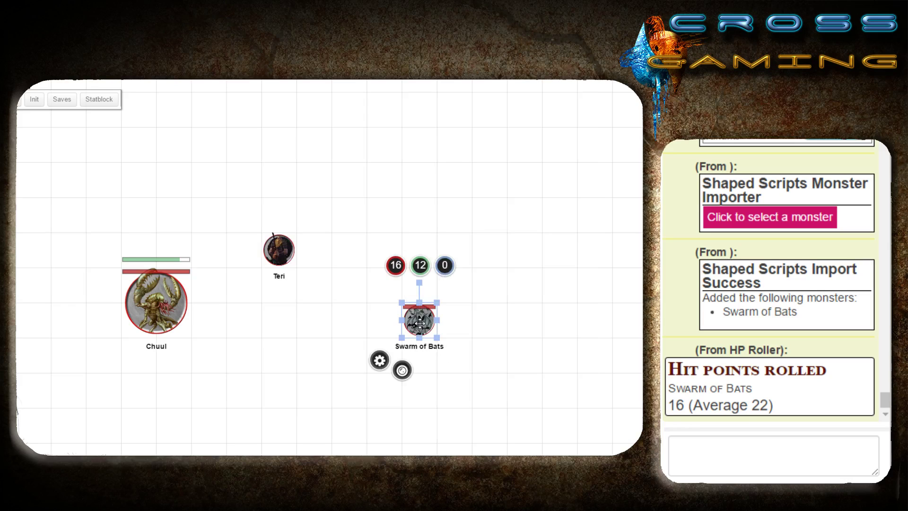
double_click(420, 323)
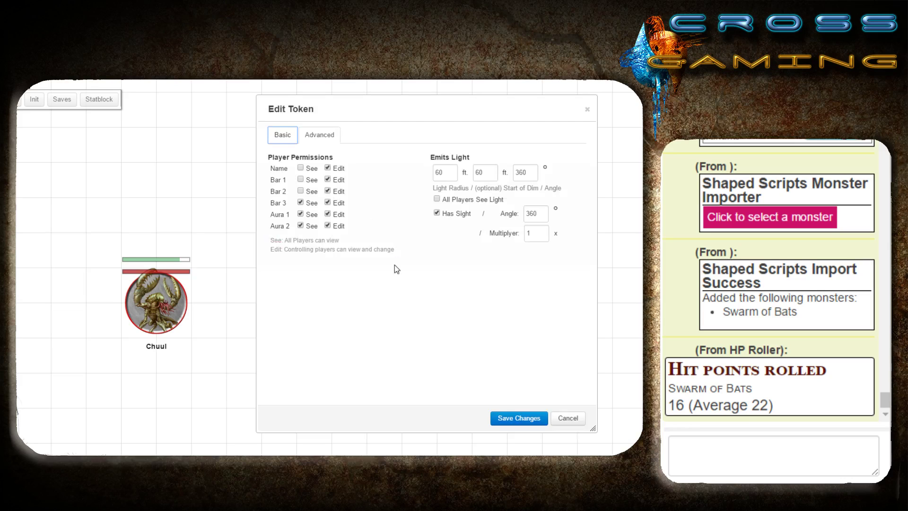
click(568, 419)
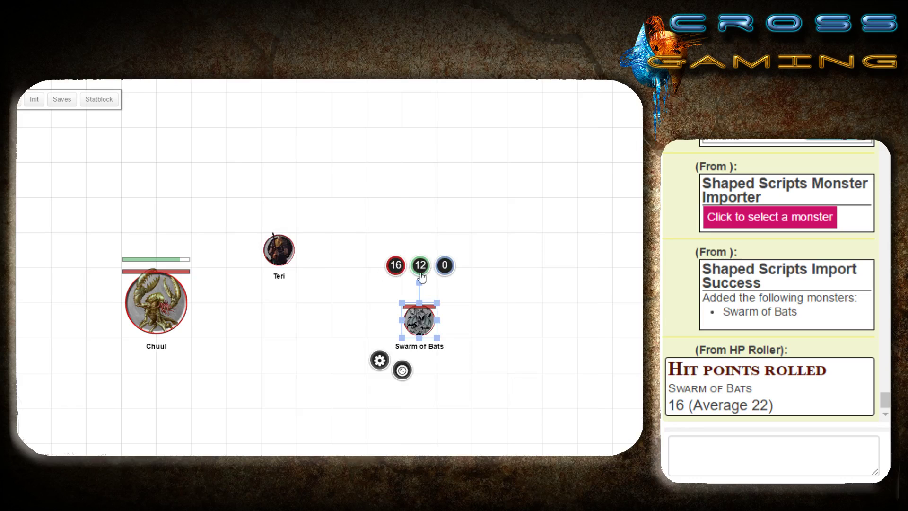
- Examine the stat block on the Swarm of Bats character sheet, including hit points, speed, traits and actions
shift+double_click(424, 326)
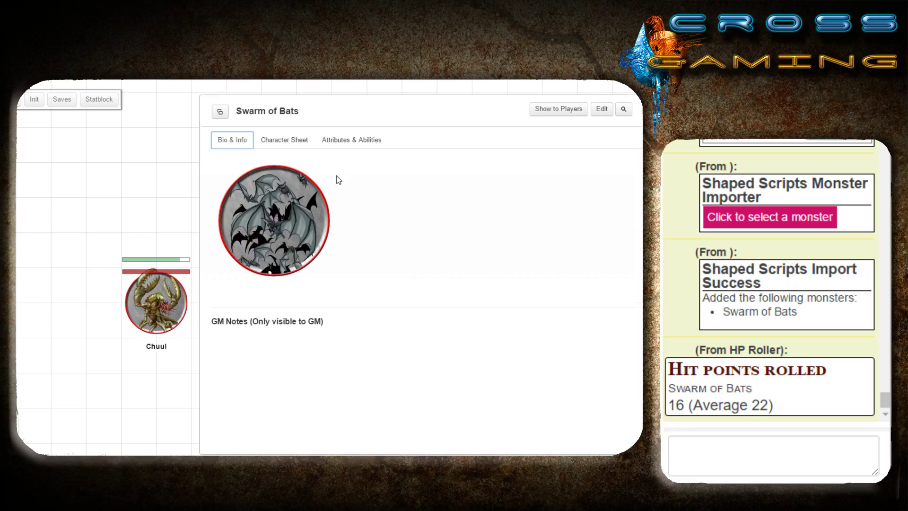
click(287, 140)
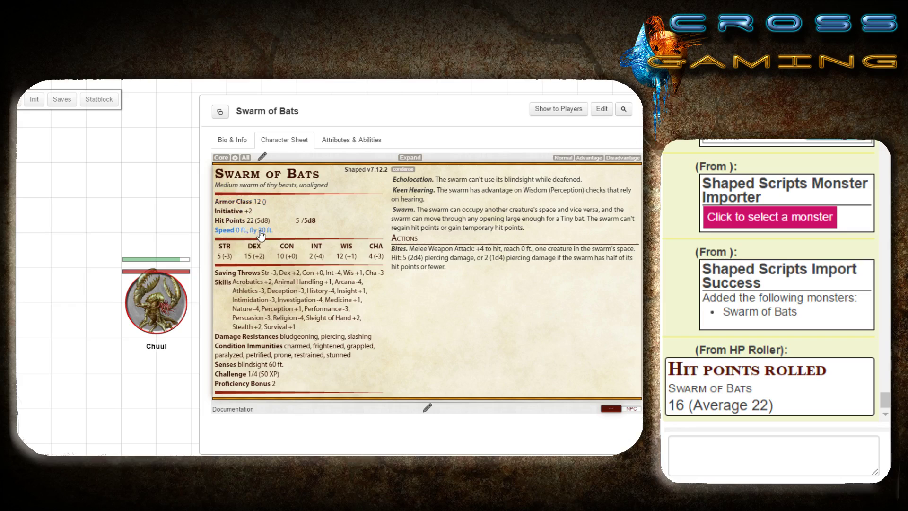
click(638, 113)
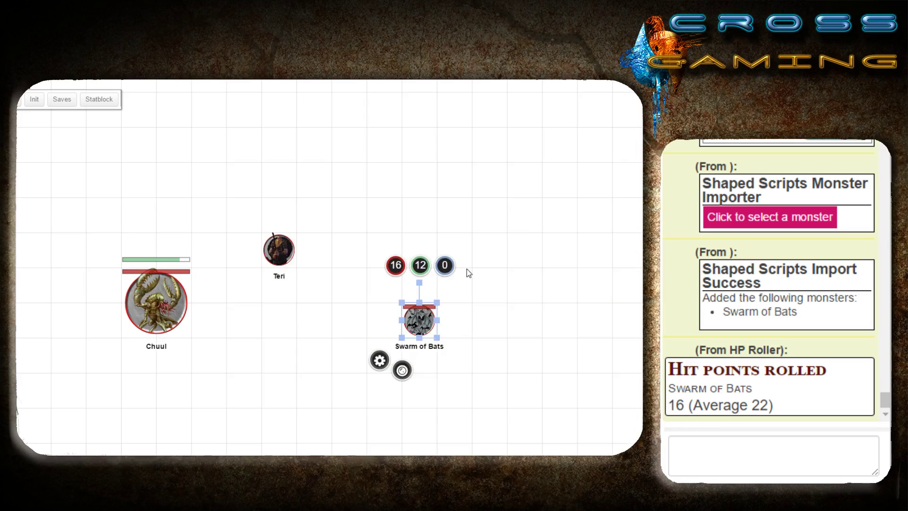
click(491, 361)
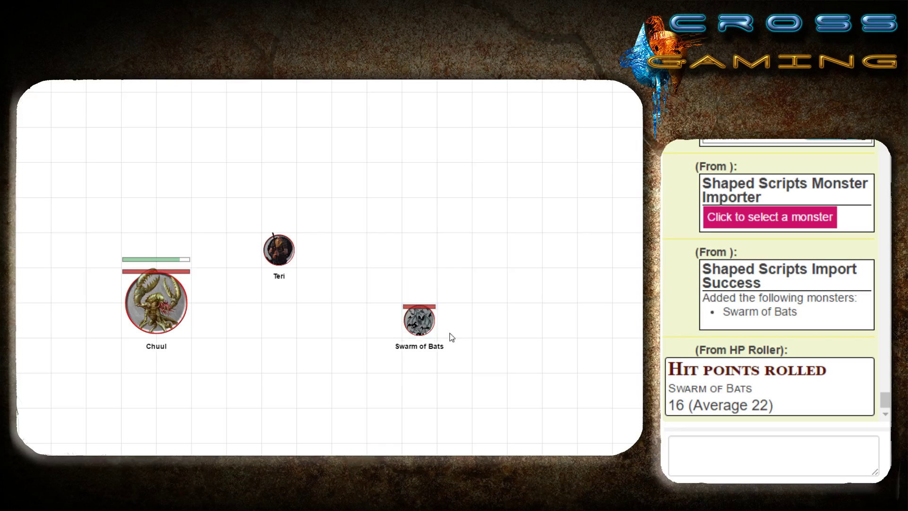
click(420, 326)
double_click(421, 326)
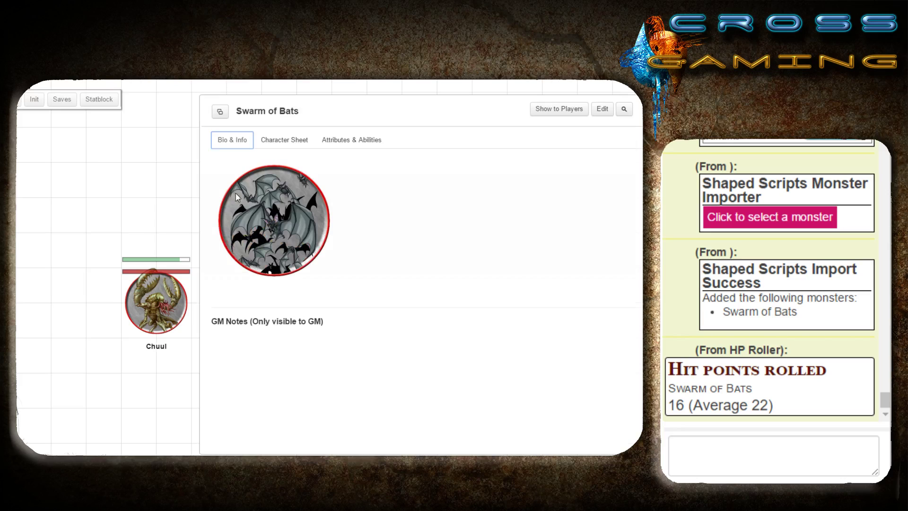
click(282, 141)
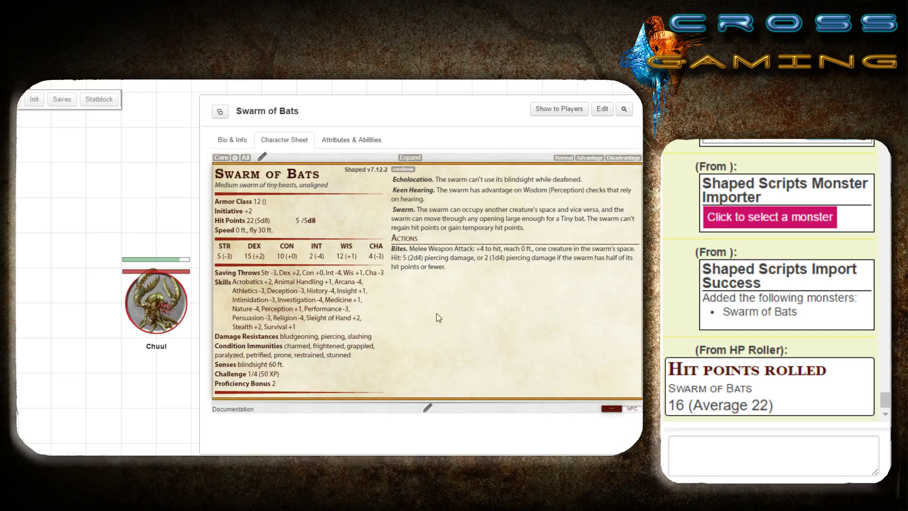
key(Escape)
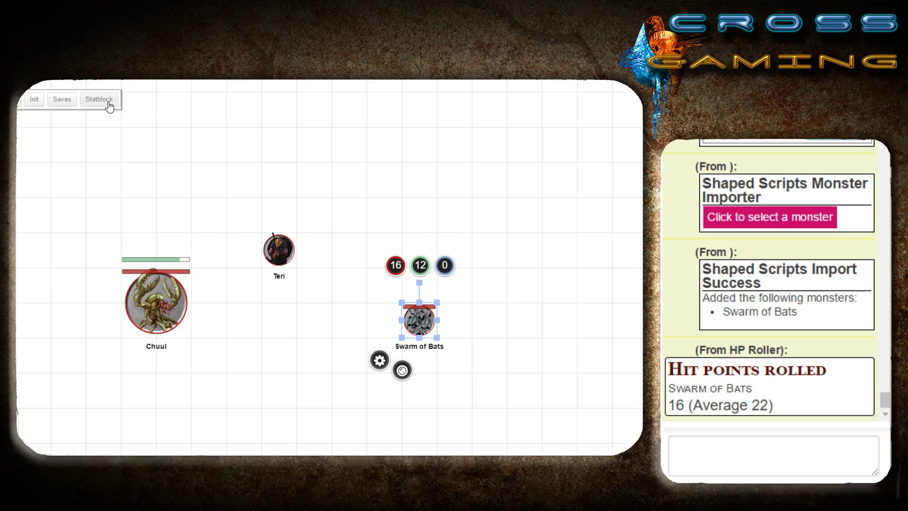
- Roll initiative for the Swarm of Bats with its token action and remove all turns from the Turn Order
click(34, 101)
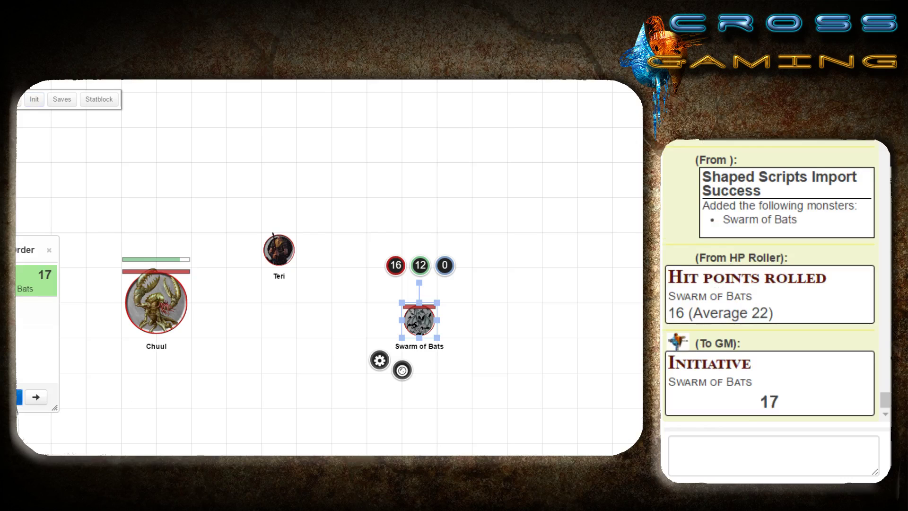
drag(19, 260, 58, 313)
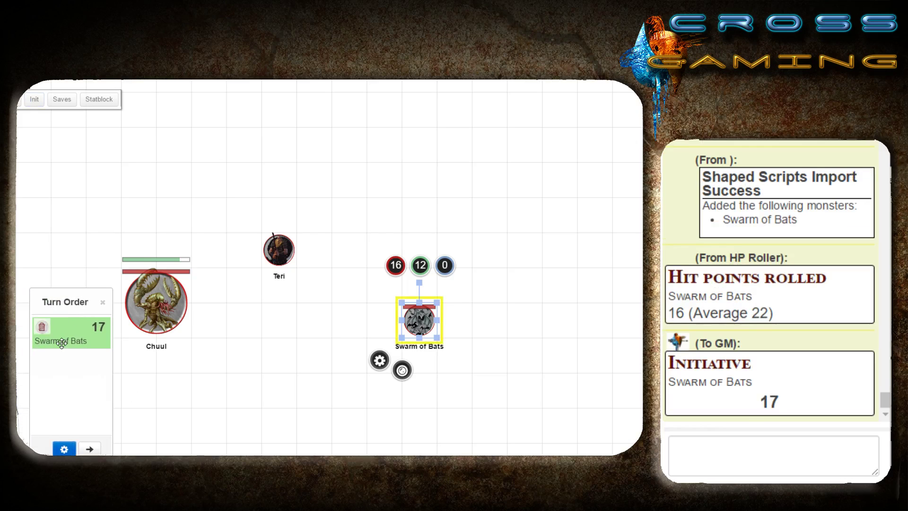
click(64, 449)
click(397, 415)
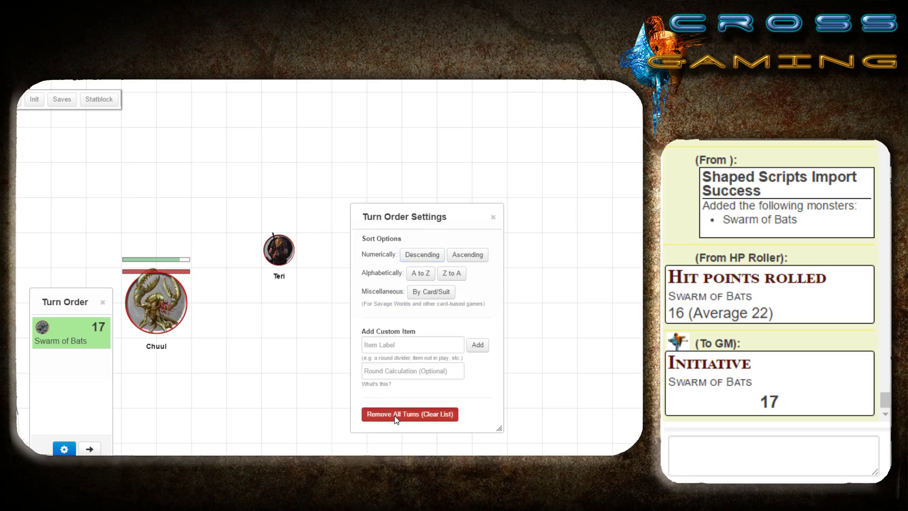
click(434, 342)
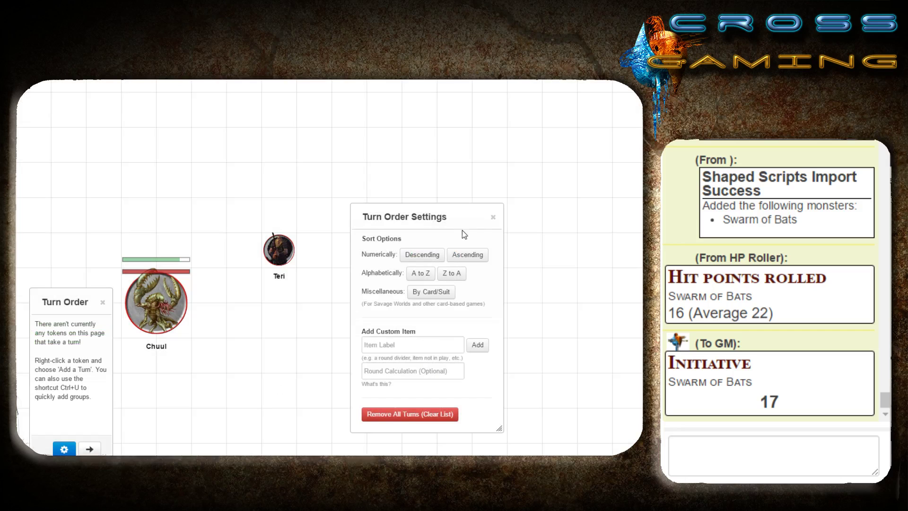
- Close the turn order settings and roll initiative for the Swarm of Bats again with its Init token action
click(493, 218)
click(400, 329)
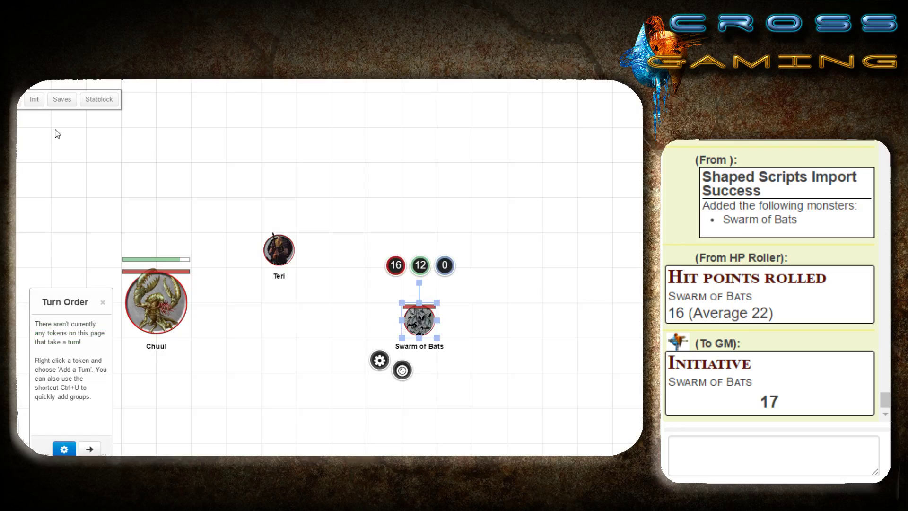
click(34, 98)
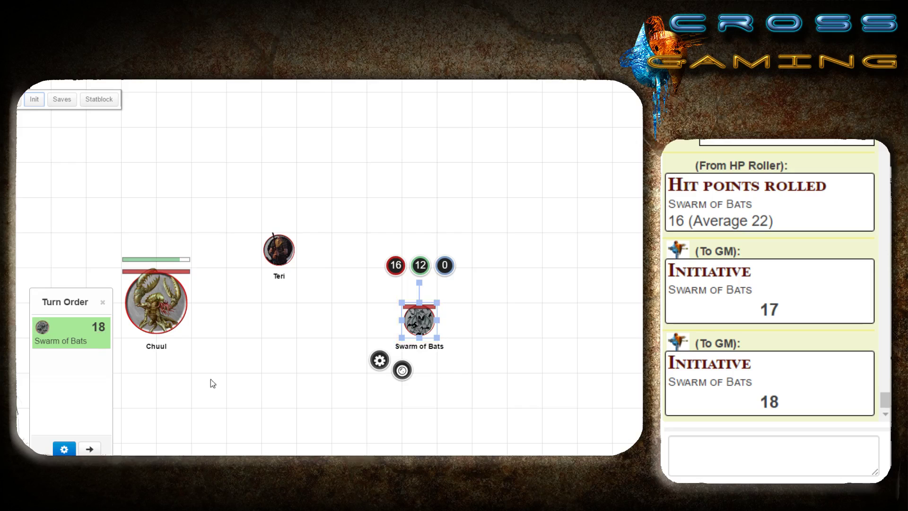
click(243, 368)
- Move the Chuul token to the spot just below the Teri token
click(156, 303)
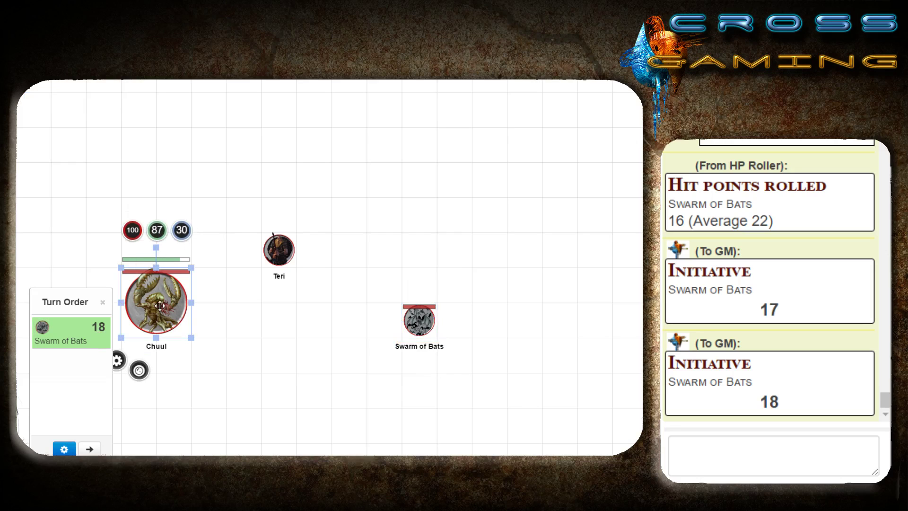
drag(156, 303, 296, 337)
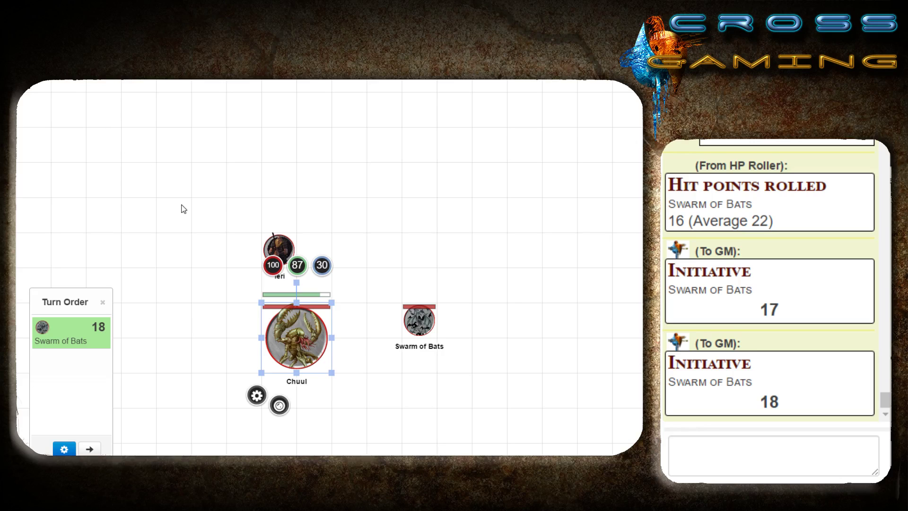
click(200, 233)
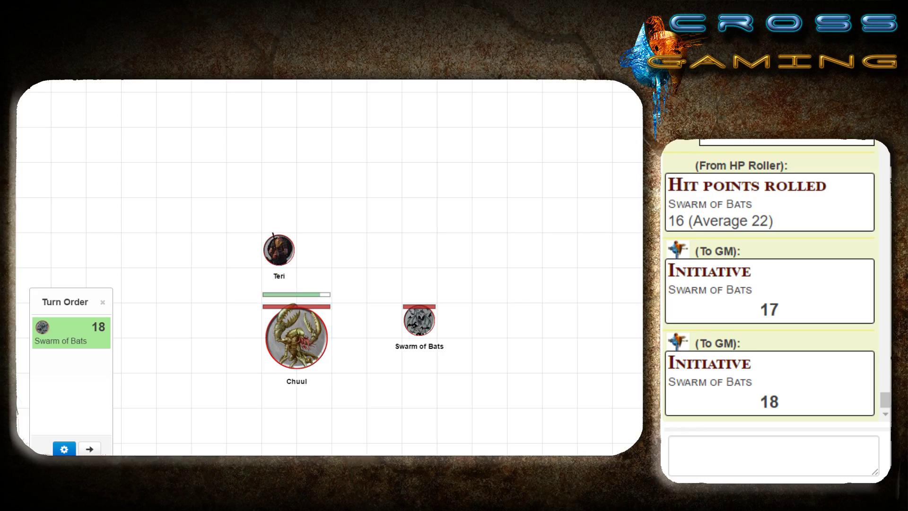
click(306, 340)
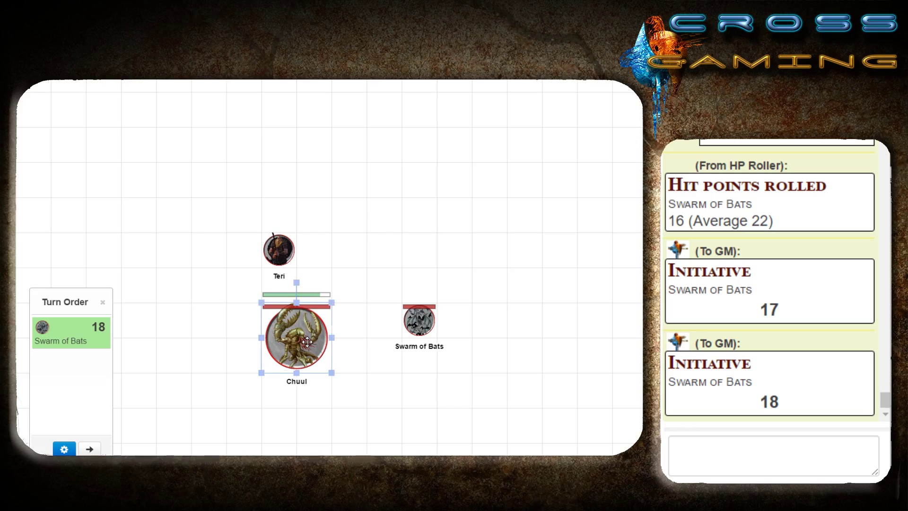
click(485, 377)
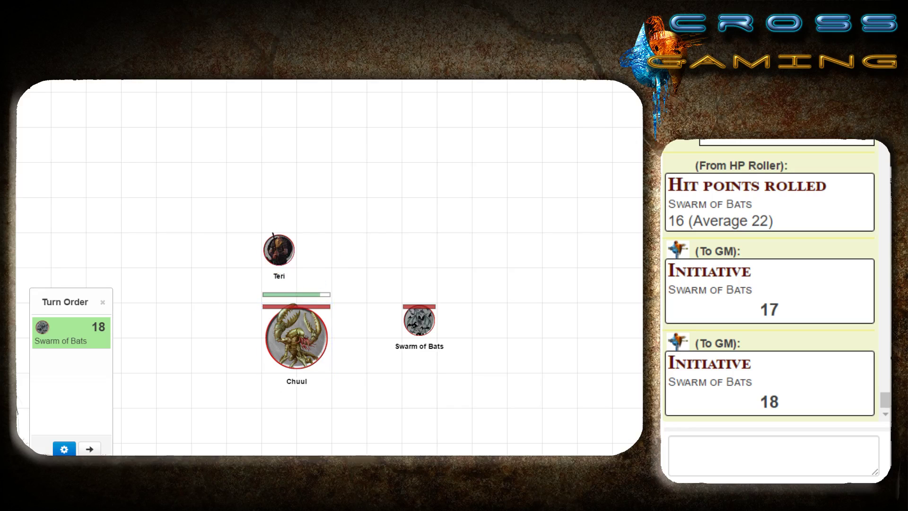
- Delete the Chuul token from the map and permanently delete the Chuul character from the journal
click(286, 342)
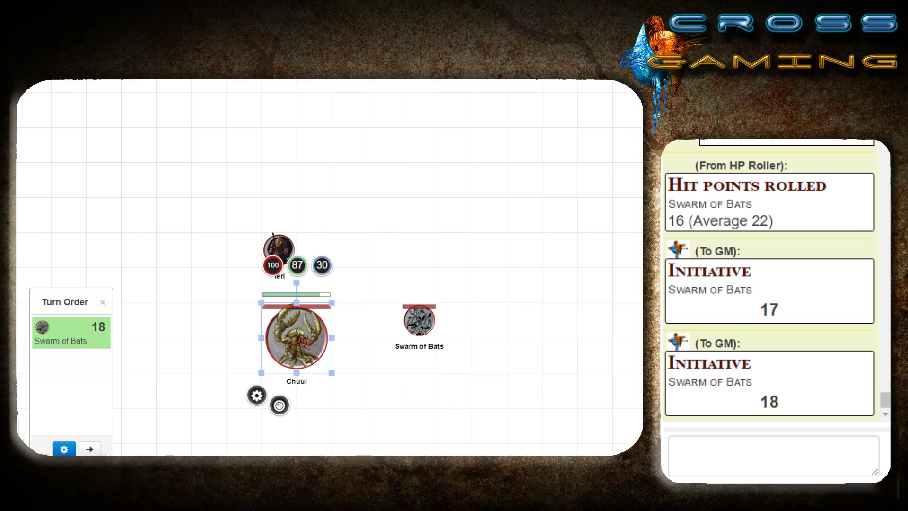
key(Delete)
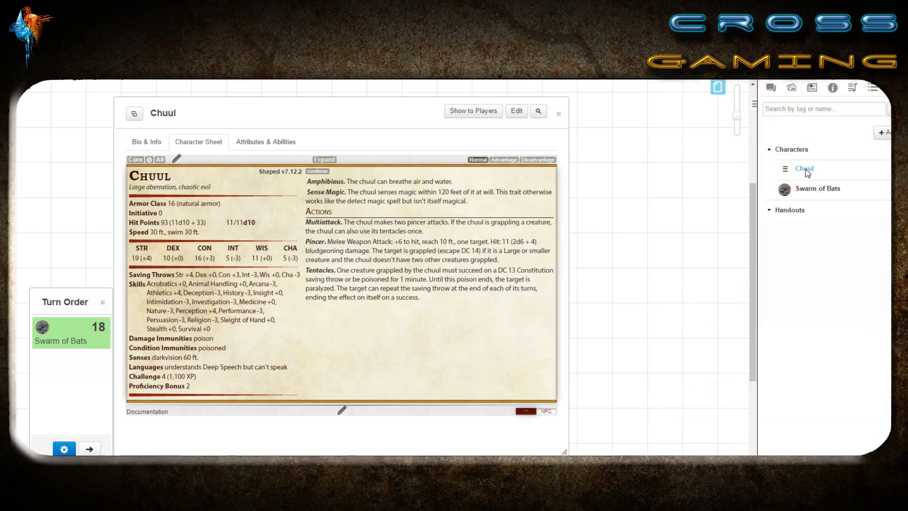
right_click(804, 168)
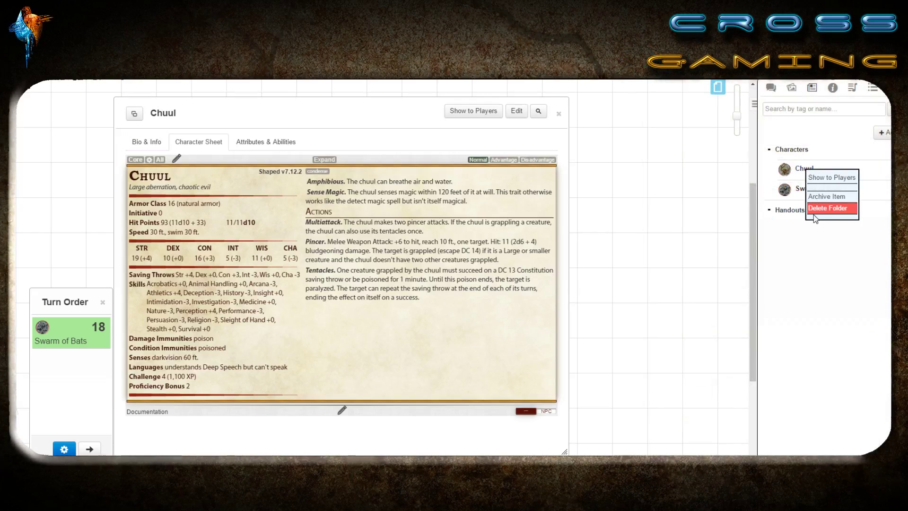
right_click(800, 169)
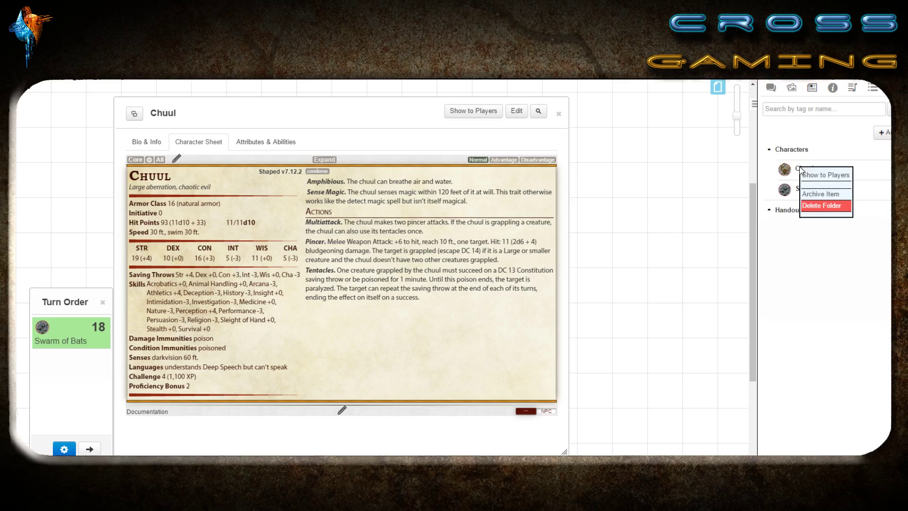
click(818, 208)
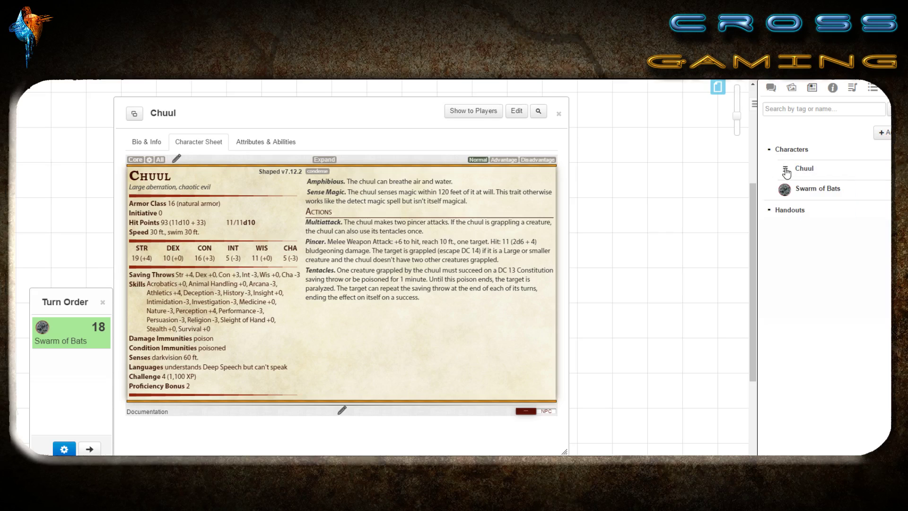
click(516, 110)
click(573, 299)
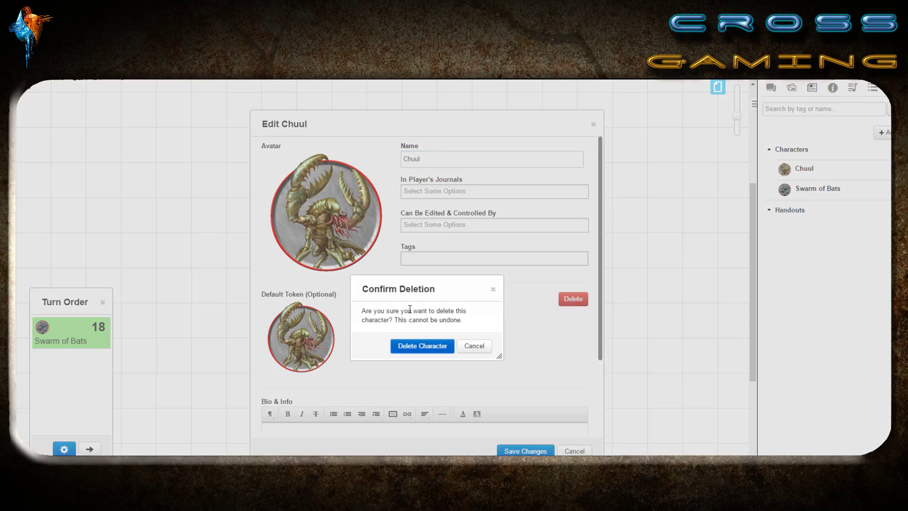
click(417, 348)
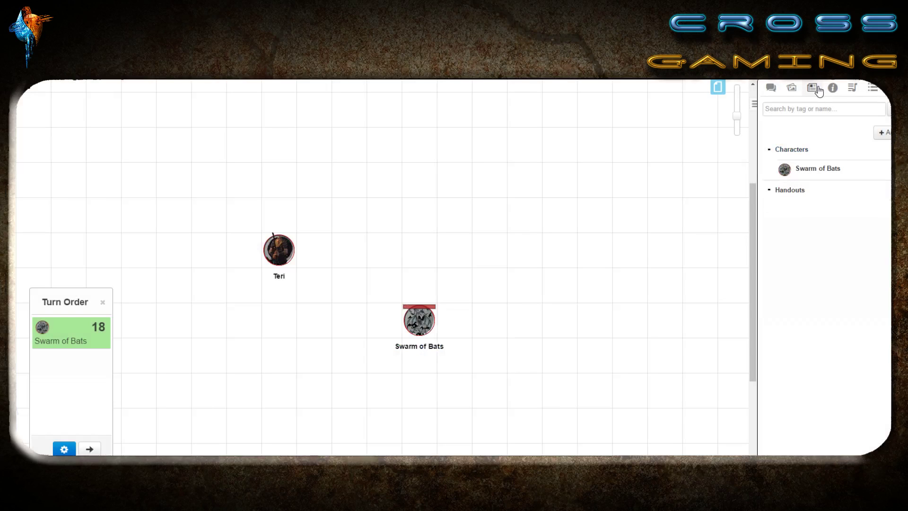
- Place chuul.png from the art library on the map below the Teri token and select the new token
click(791, 88)
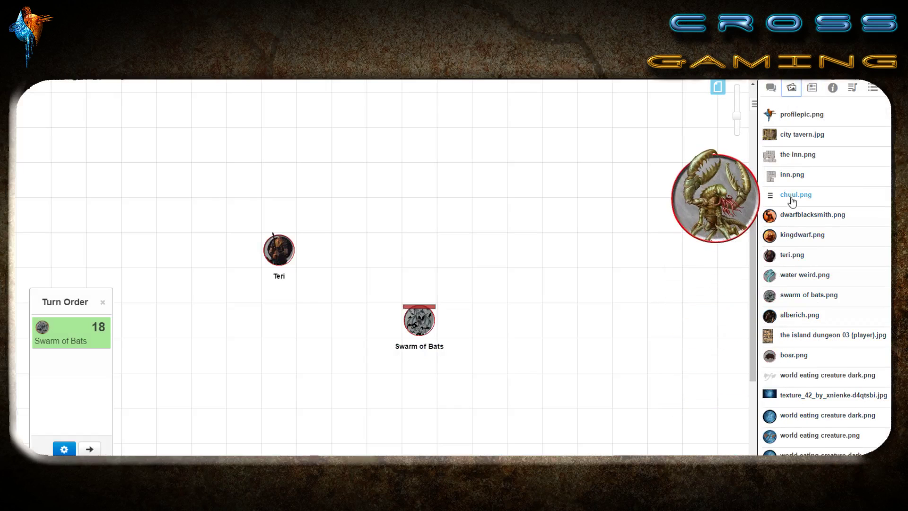
drag(792, 194, 260, 303)
click(299, 342)
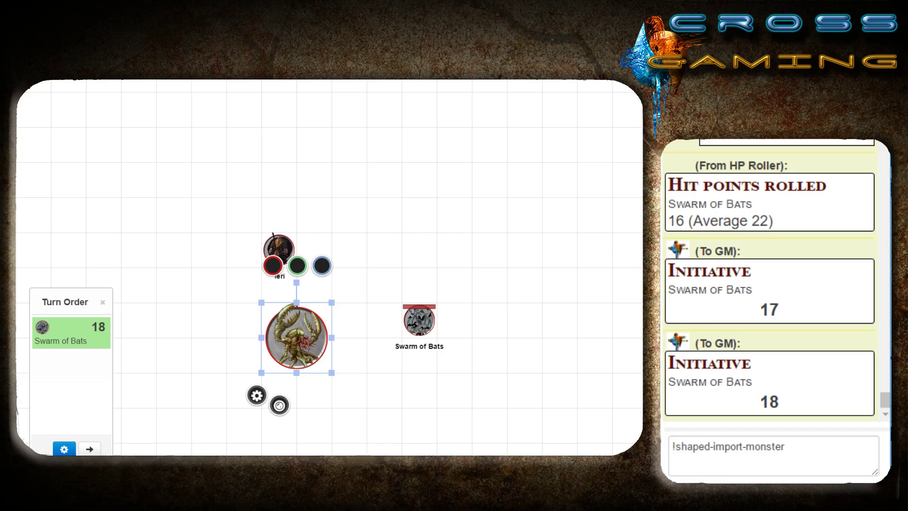
- Run !shaped-import-monster in chat and import the Chuul monster for the selected token
key(Return)
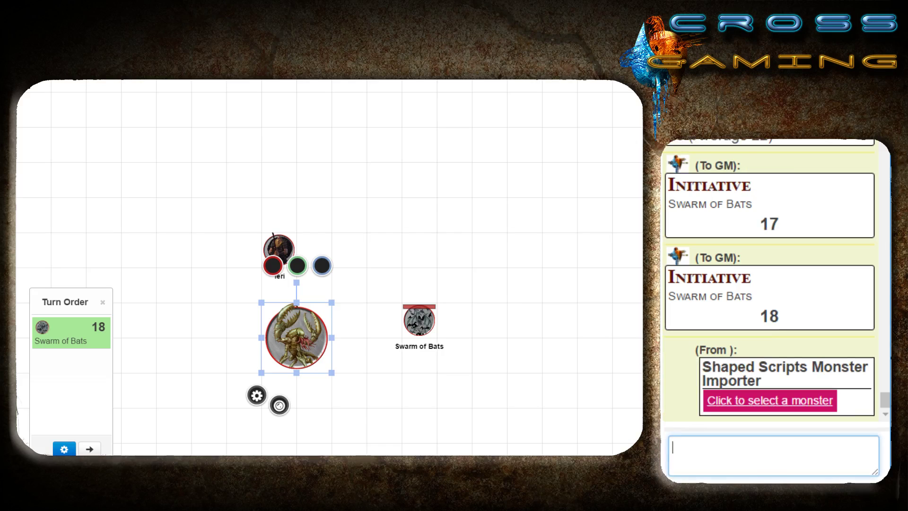
click(770, 401)
click(378, 318)
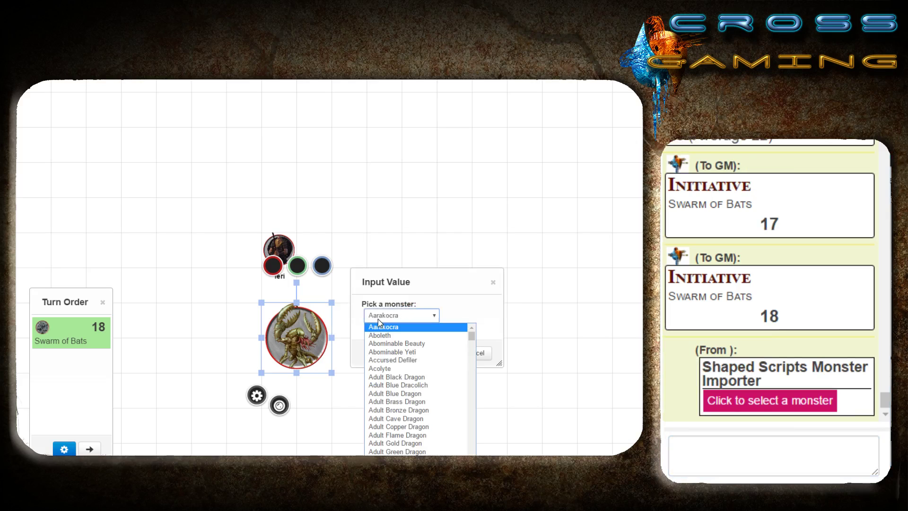
text(chu)
key(Return)
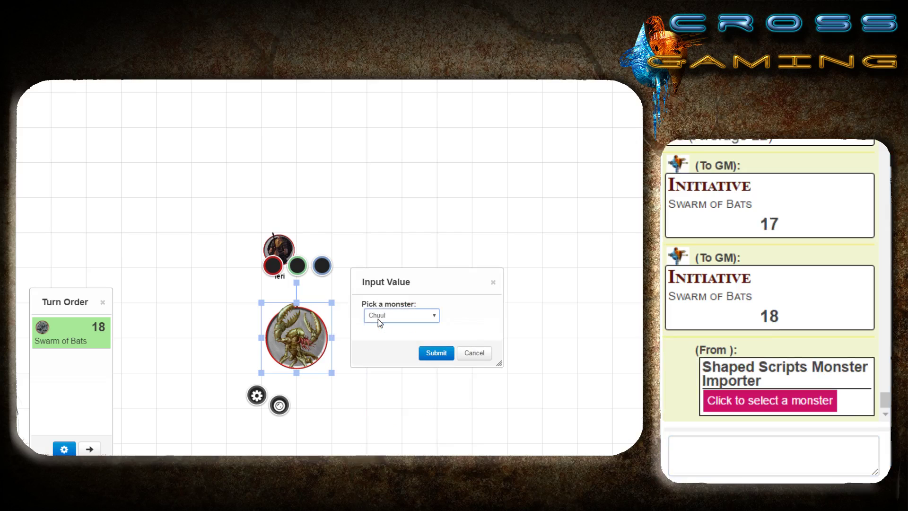
click(429, 355)
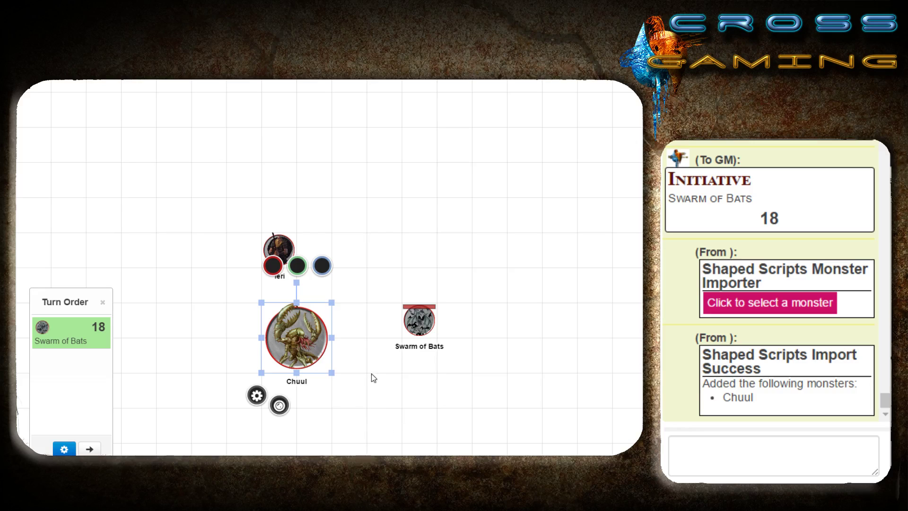
- Open the newly imported Chuul's character sheet from its token
double_click(298, 338)
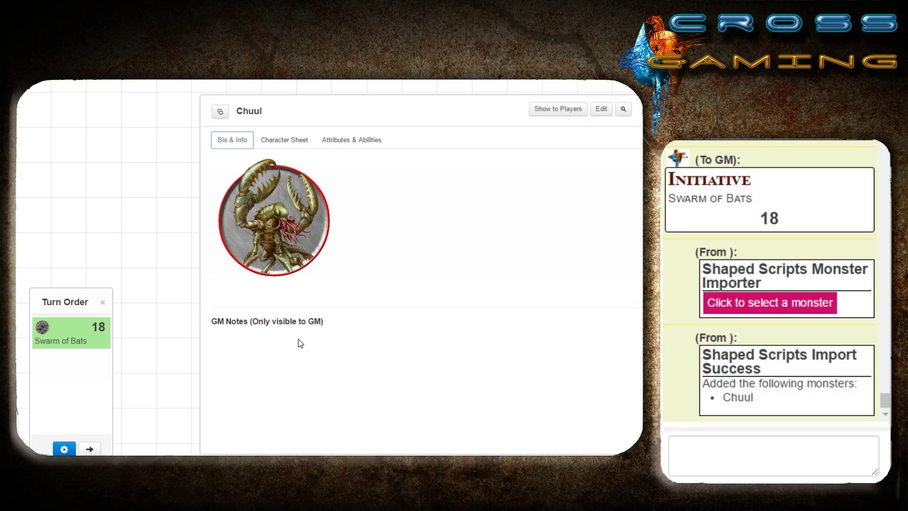
click(284, 140)
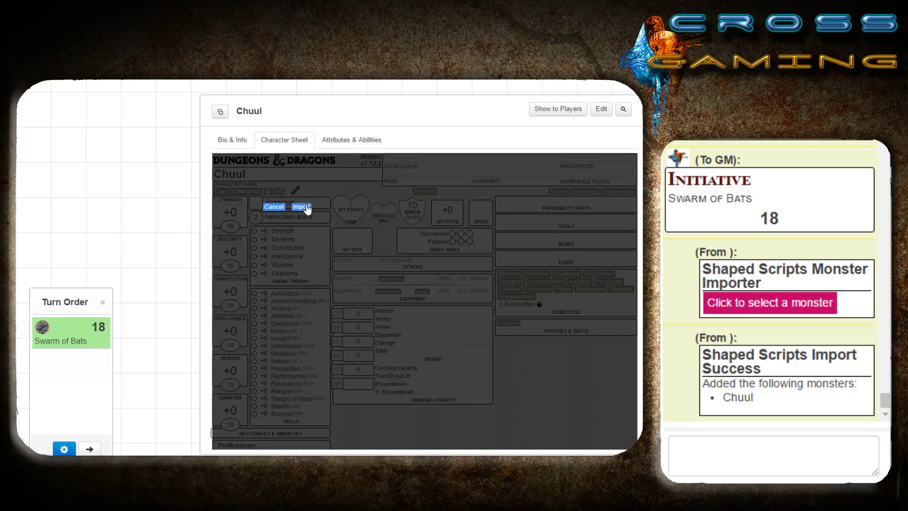
- Import the Chuul's data into its character sheet, dismiss the processing notice and close the sheet
click(303, 207)
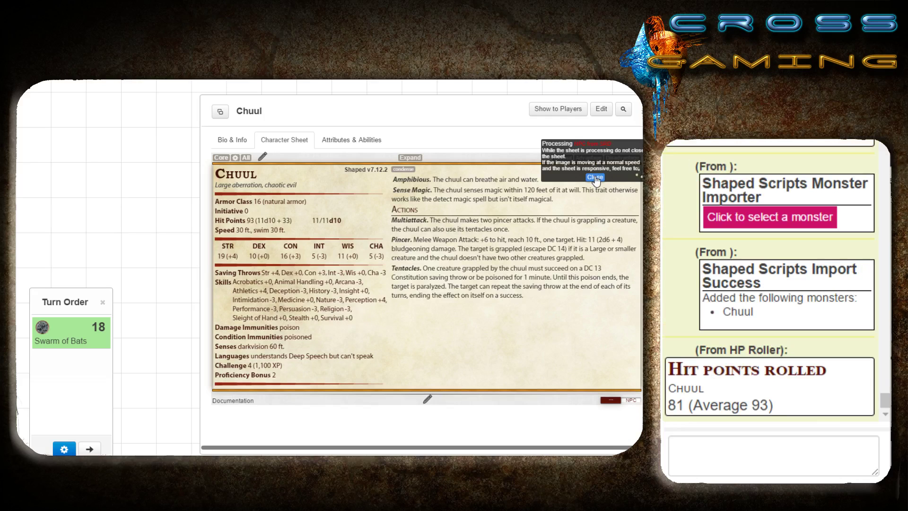
click(595, 179)
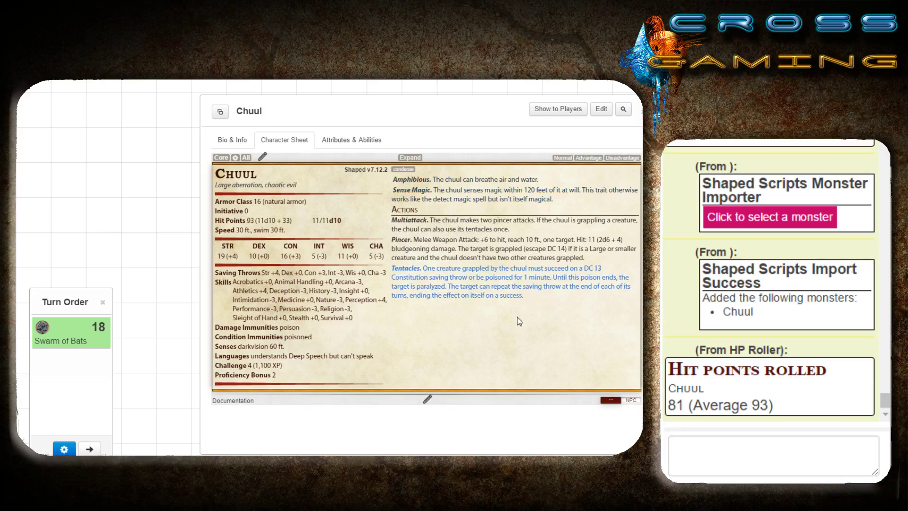
click(643, 113)
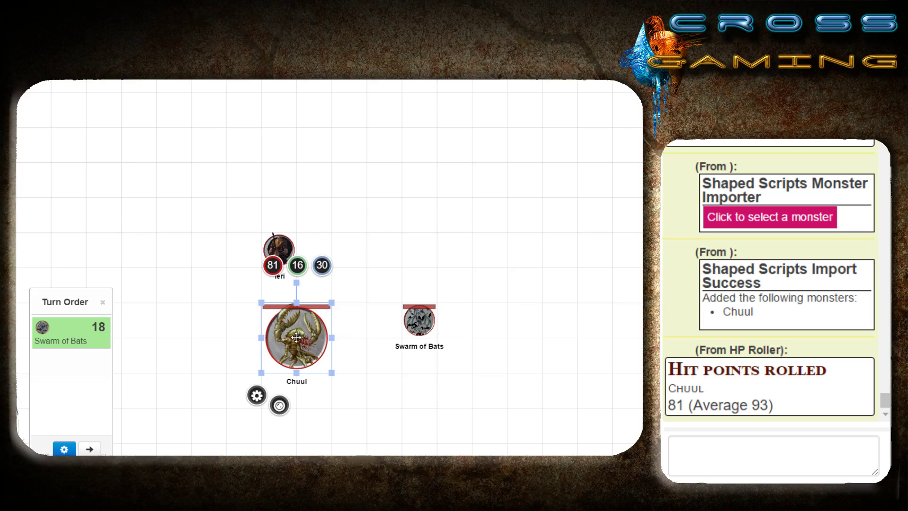
- Move the Teri token one grid square down and the Chuul token two squares right, beside the Swarm of Bats
drag(279, 250, 279, 285)
click(378, 361)
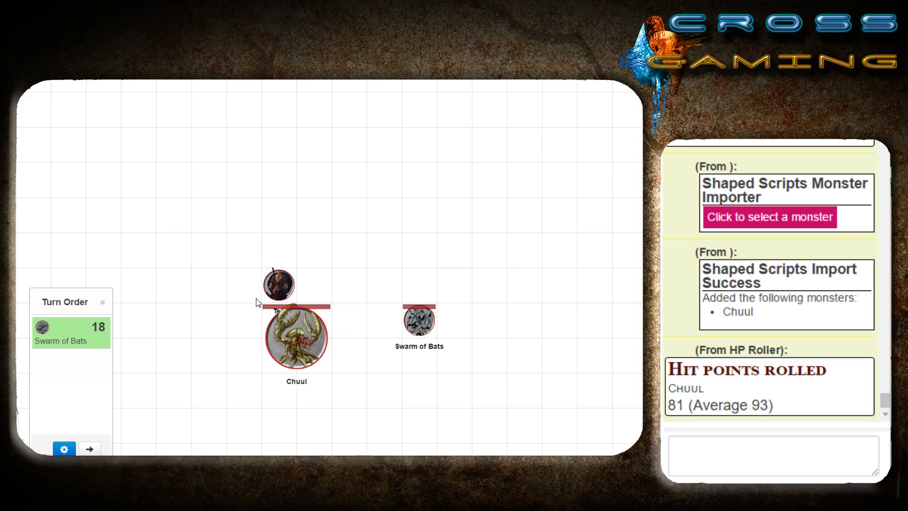
click(286, 356)
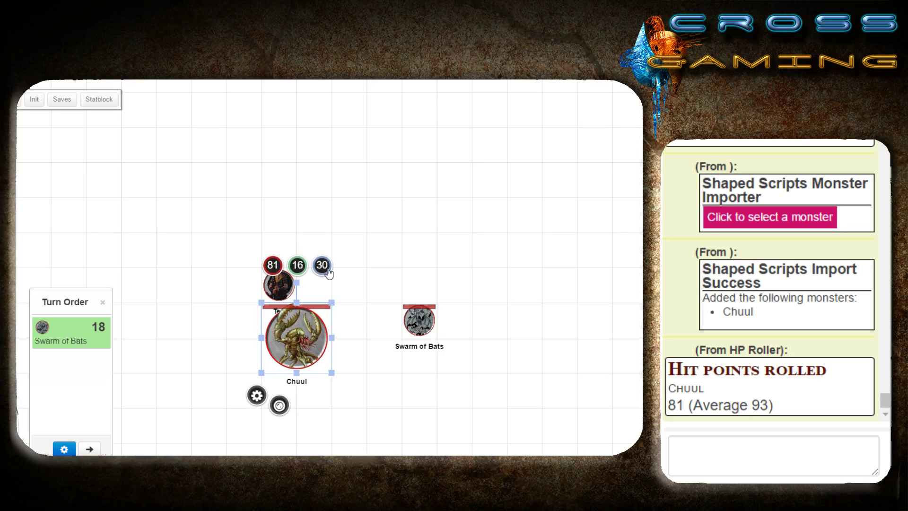
click(349, 357)
click(291, 347)
click(339, 346)
click(318, 333)
click(261, 298)
click(260, 297)
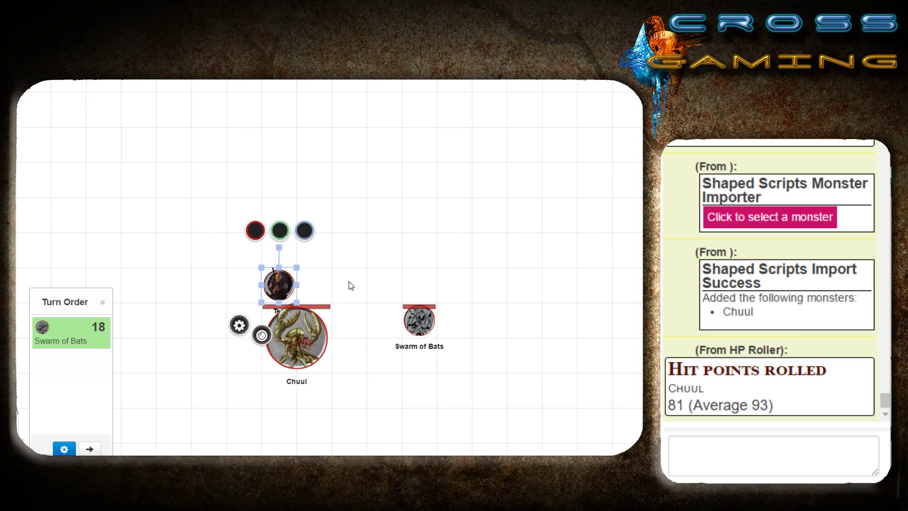
click(348, 284)
click(309, 354)
drag(309, 353, 367, 342)
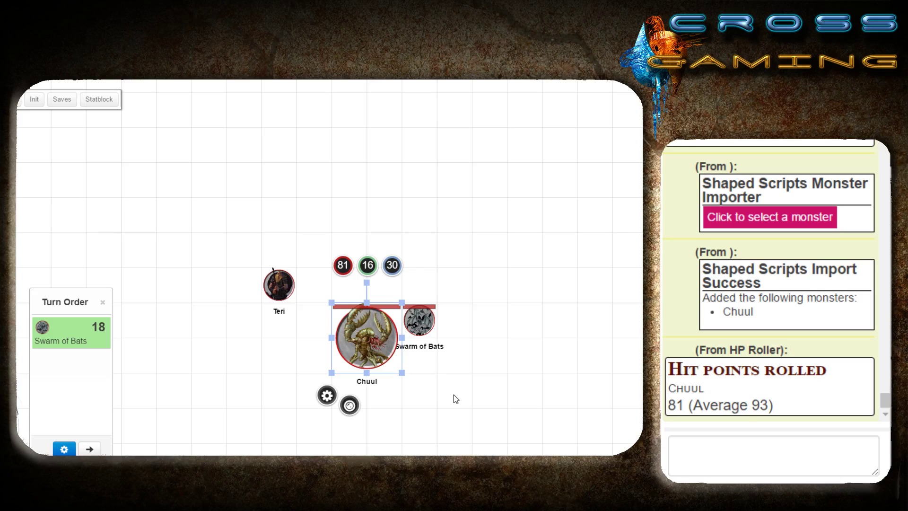
- Compare the bar values and available token actions of the Swarm of Bats and Chuul tokens
click(419, 321)
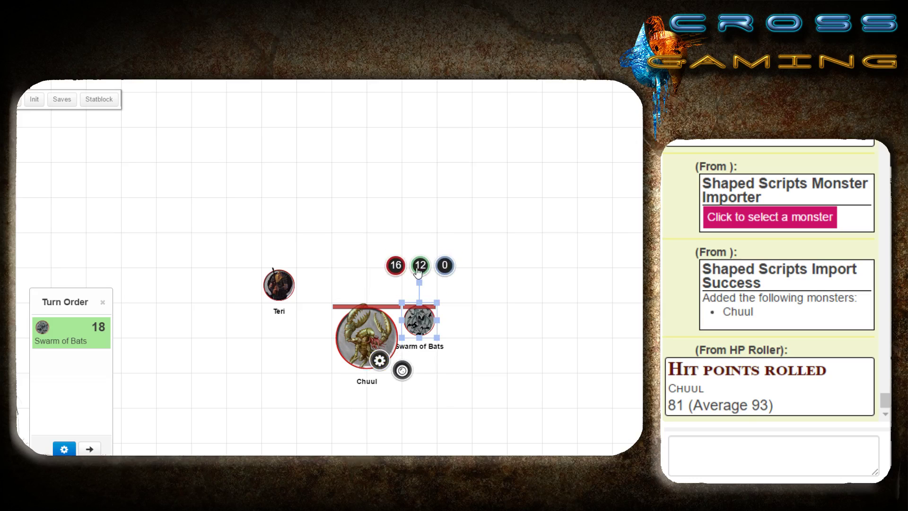
click(505, 349)
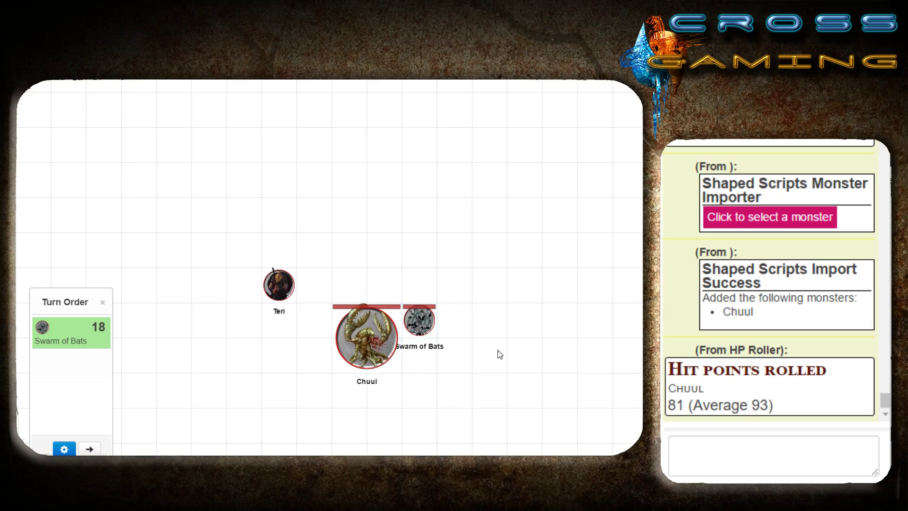
click(363, 348)
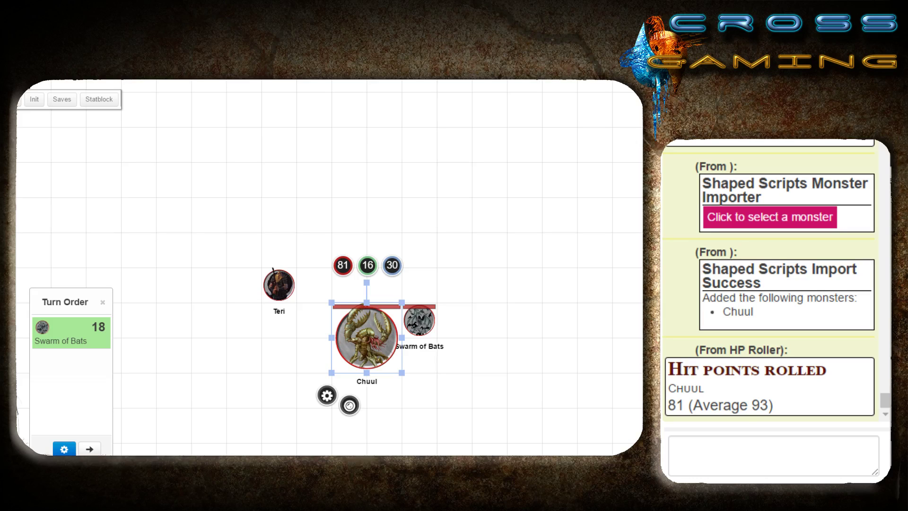
click(614, 343)
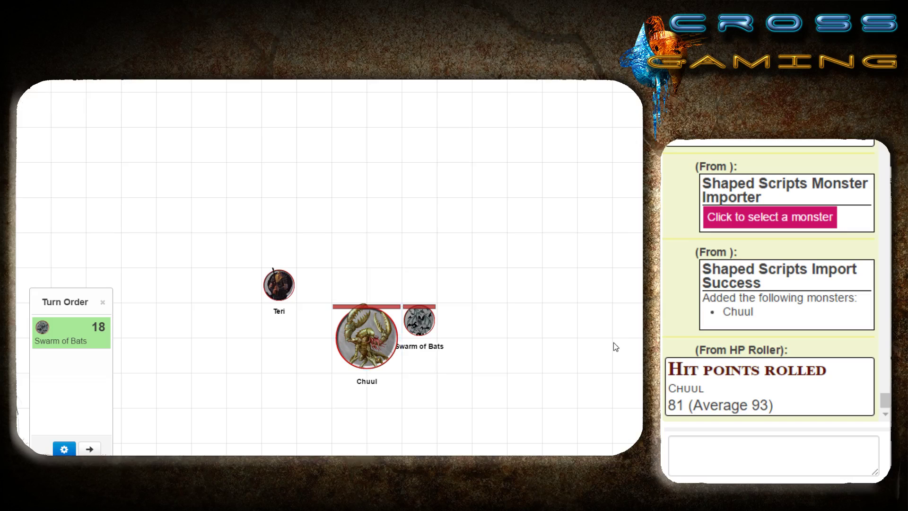
- Review the stat block on the Chuul's character sheet, including its Actions, and close the sheet
click(368, 341)
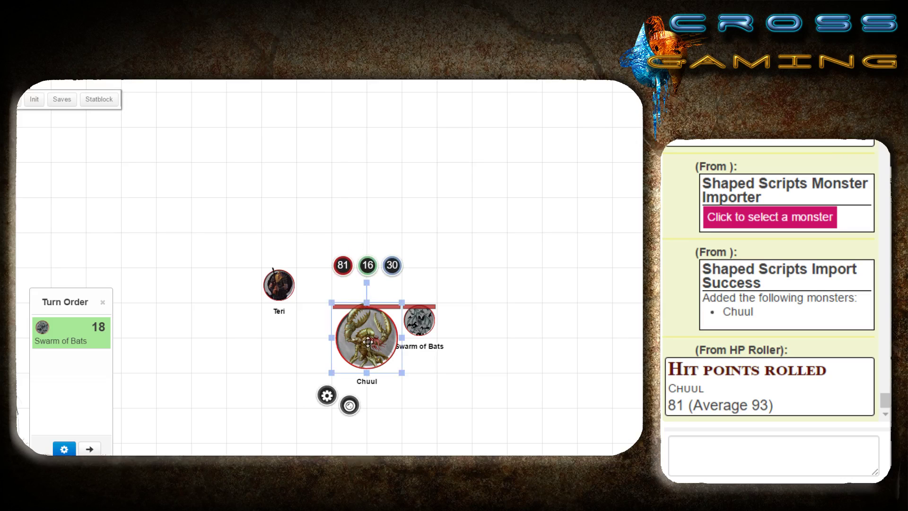
double_click(368, 341)
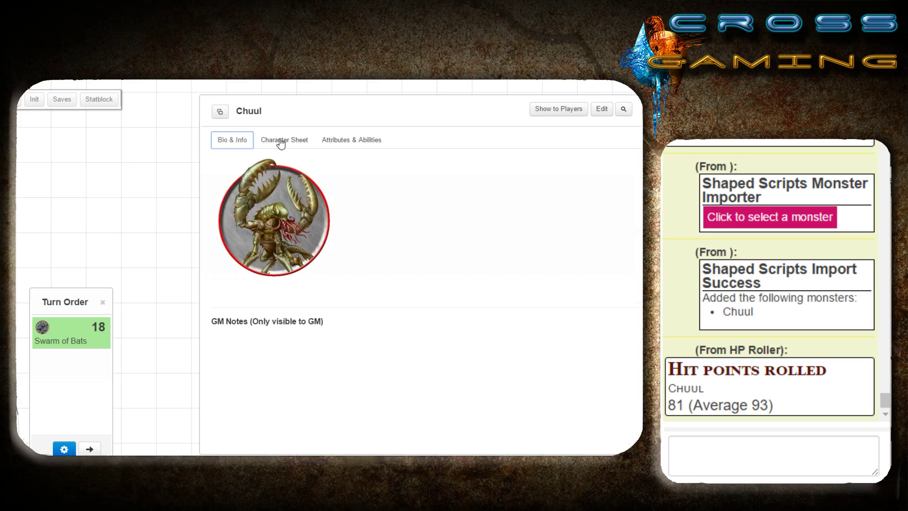
click(282, 141)
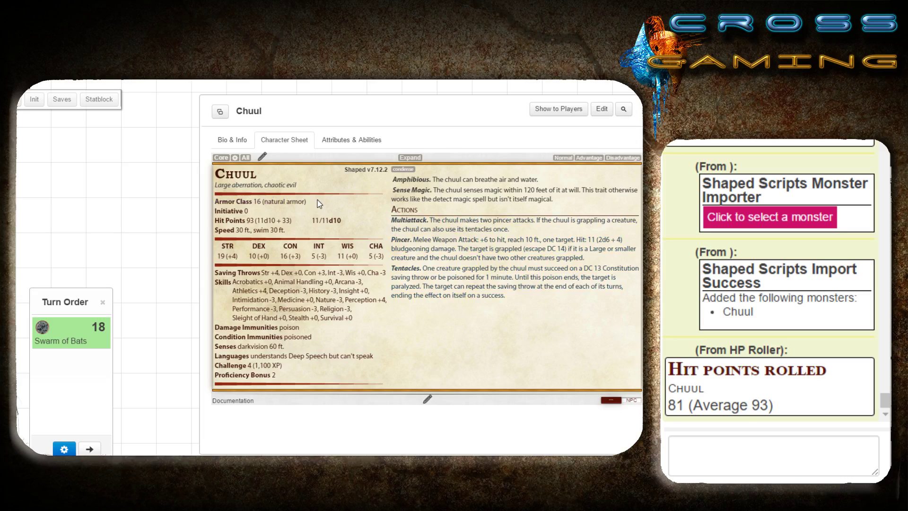
key(Escape)
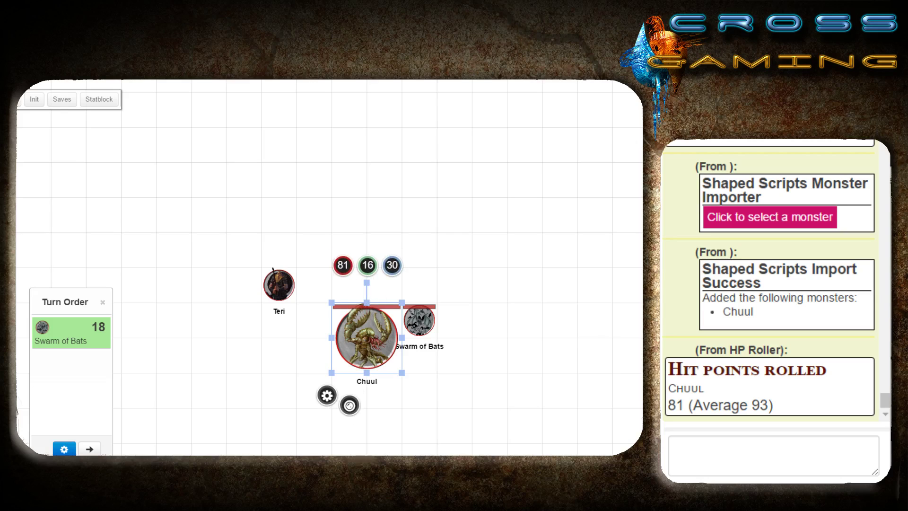
- Run the chat command !shaped-apply-defaults on the Chuul token and reselect the token to refresh its token actions
click(773, 455)
text(!shaped-apply-defaults)
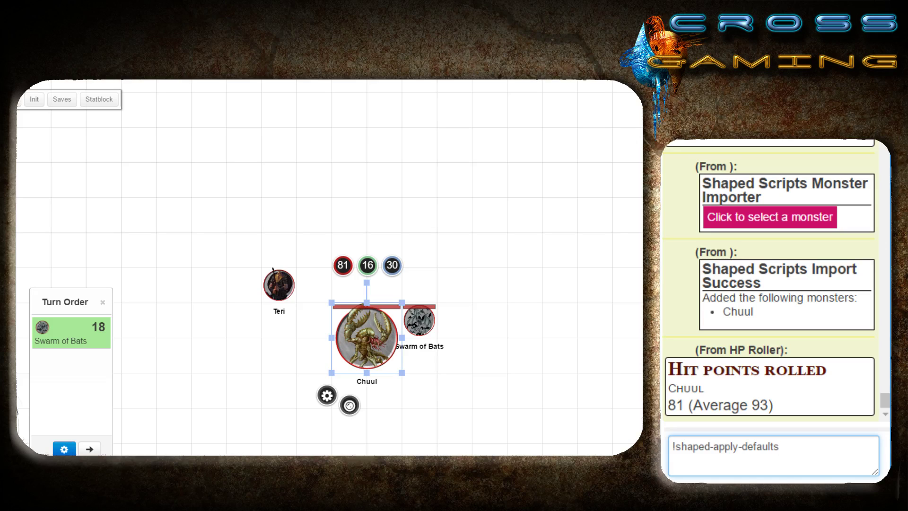
key(Return)
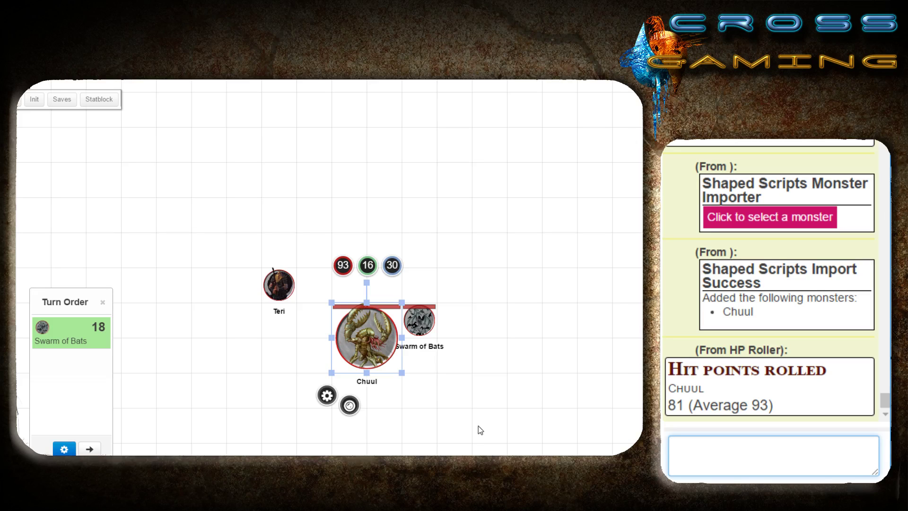
click(464, 425)
click(387, 348)
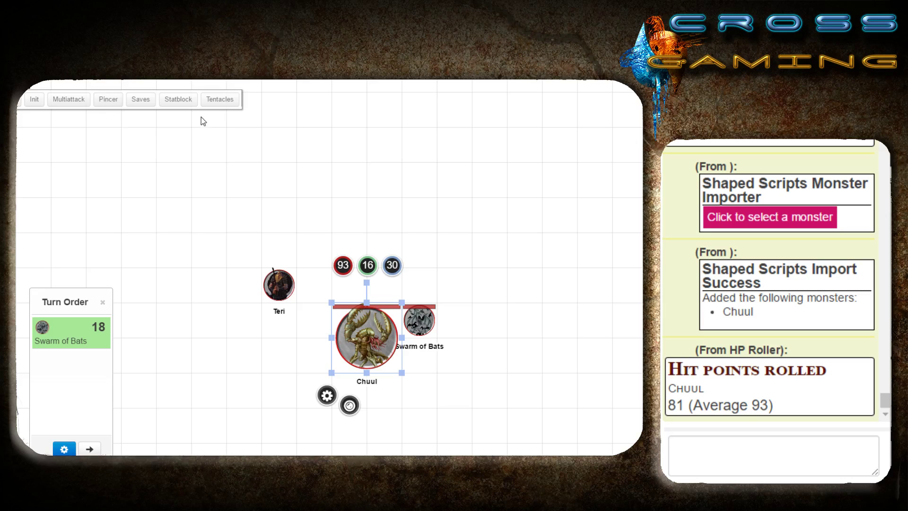
- Use the Chuul's Tentacles action and examine its saving throw and effect description in the chat
click(220, 100)
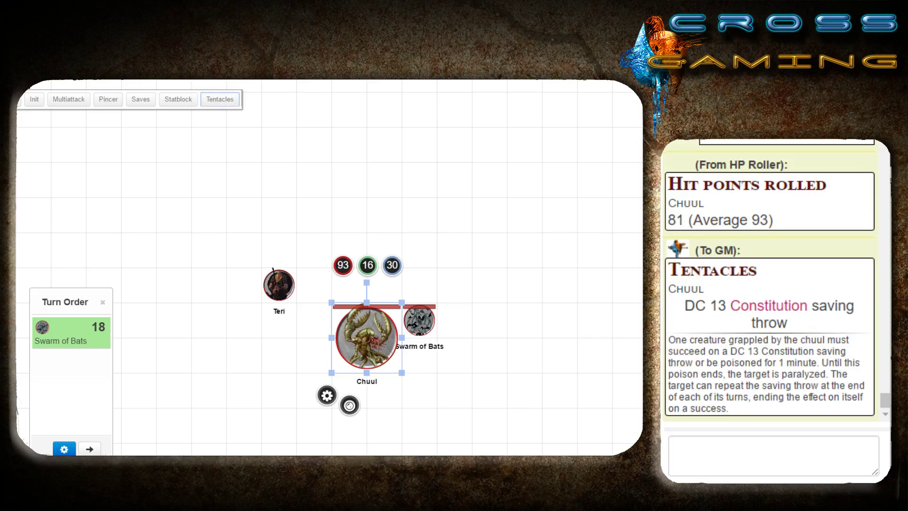
drag(699, 250, 740, 250)
click(747, 250)
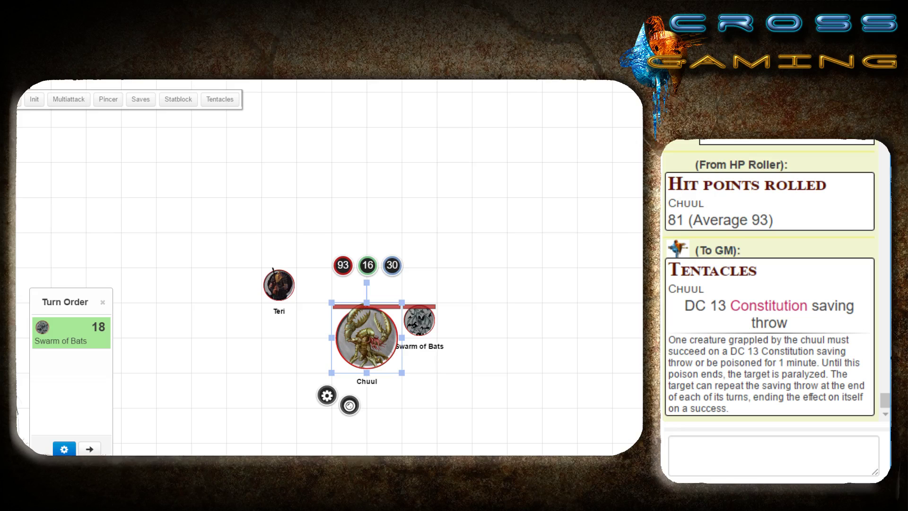
drag(668, 339, 729, 408)
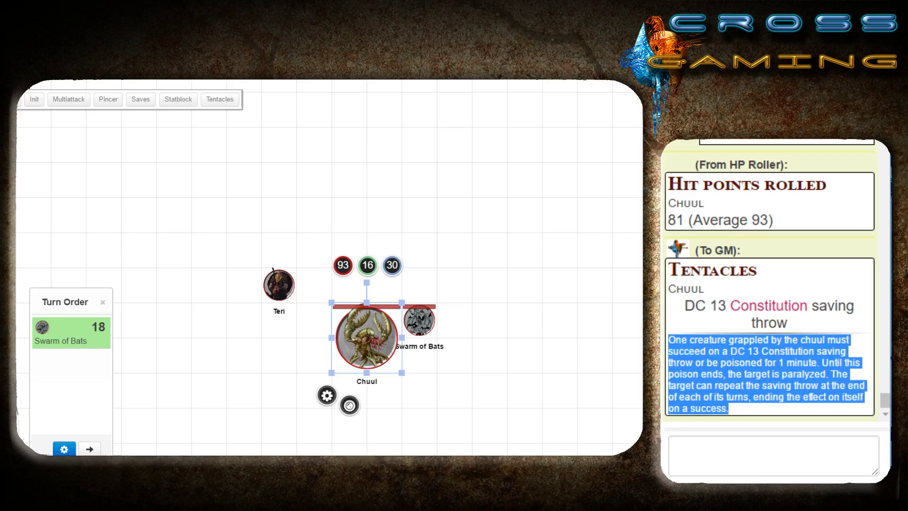
- Roll the Chuul's Pincer attack and examine the first attack roll in the chat result
click(106, 102)
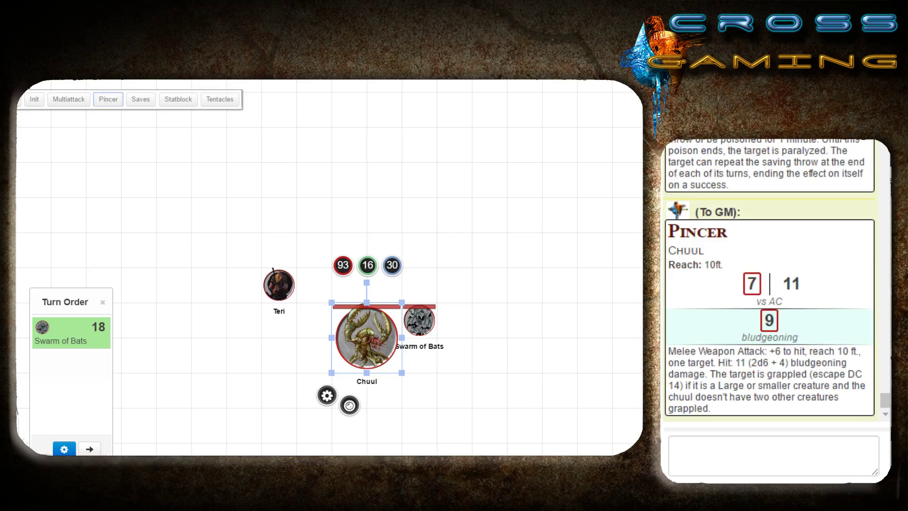
drag(739, 284, 757, 285)
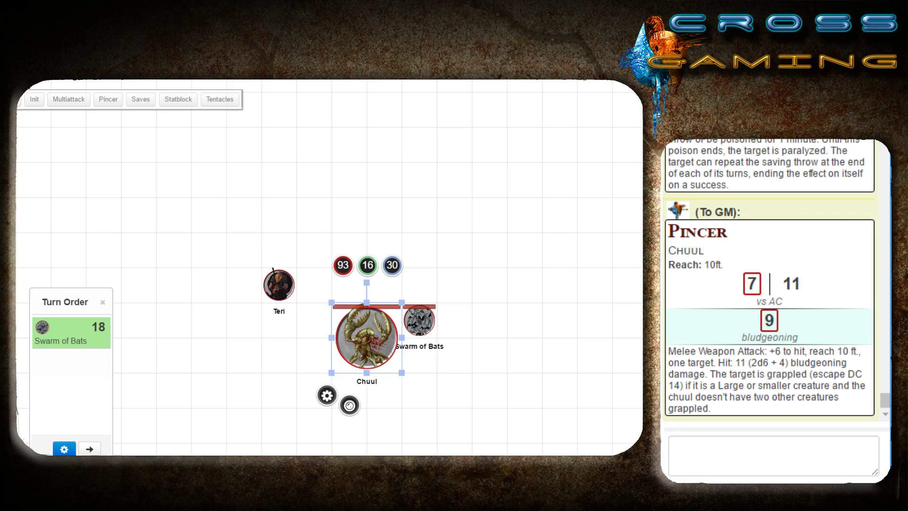
double_click(752, 283)
click(751, 283)
double_click(751, 284)
click(752, 283)
- Roll the Pincer attack again and check how both attack totals are calculated
click(108, 101)
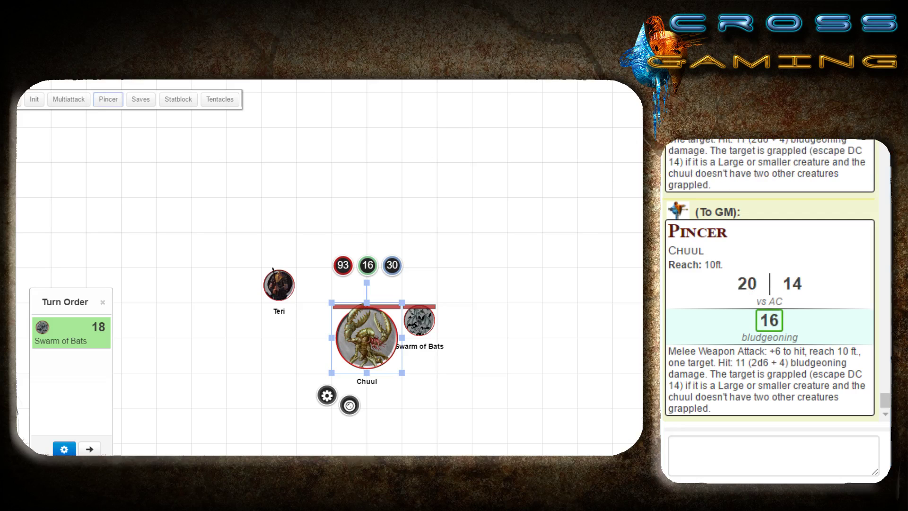
double_click(747, 284)
click(747, 284)
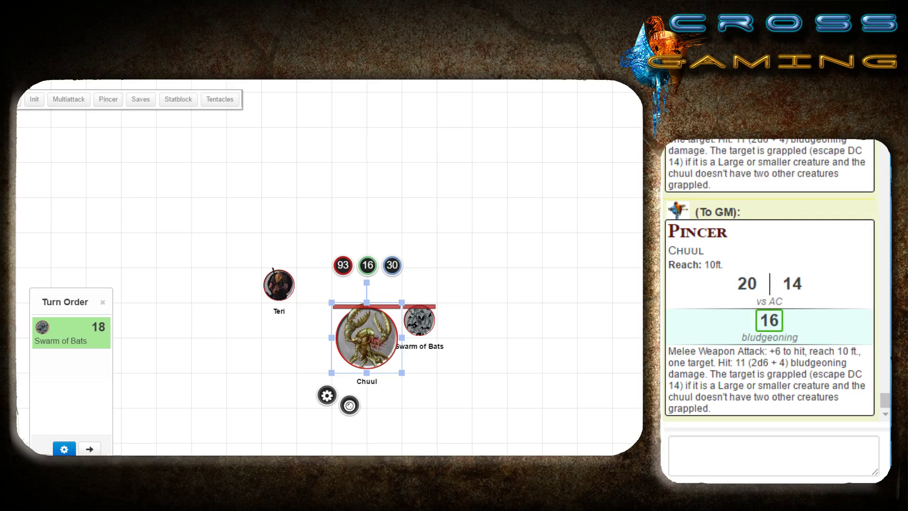
double_click(792, 284)
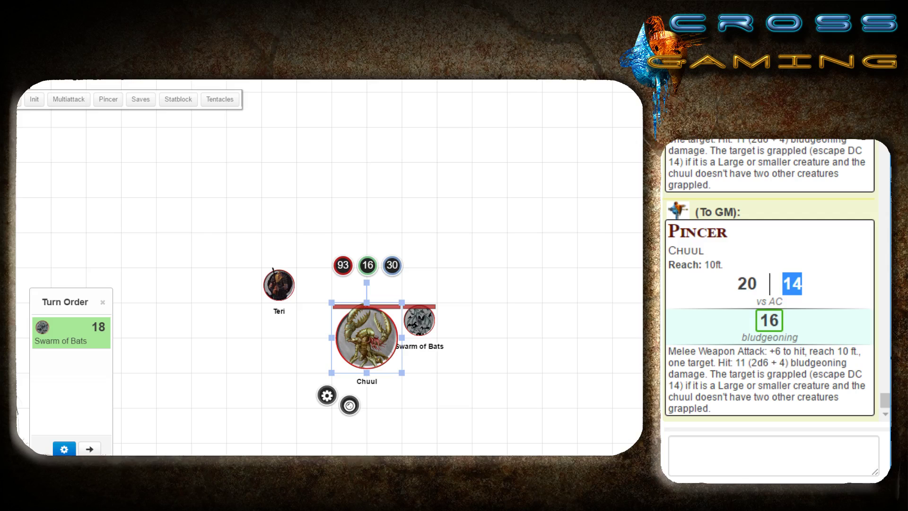
click(792, 283)
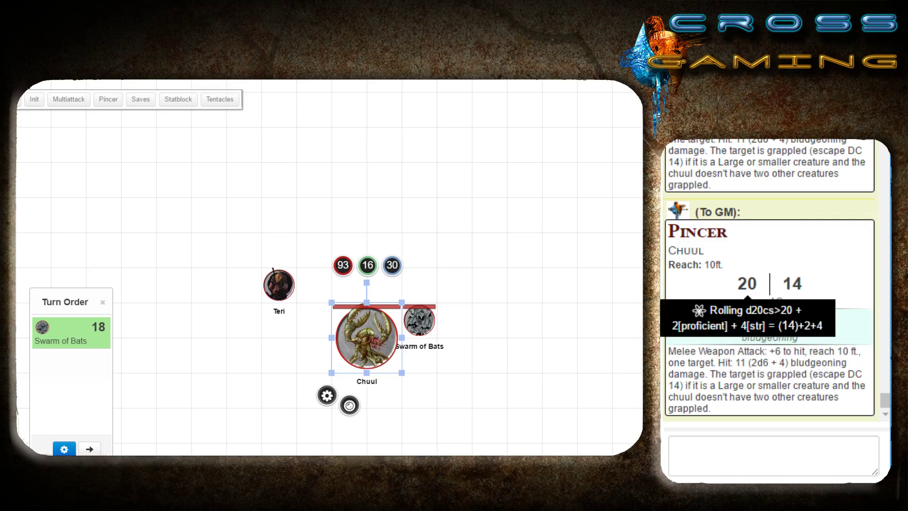
- Roll the Pincer attack a third time, examine its attack rolls and bludgeoning damage breakdown, and deselect the Chuul
click(101, 98)
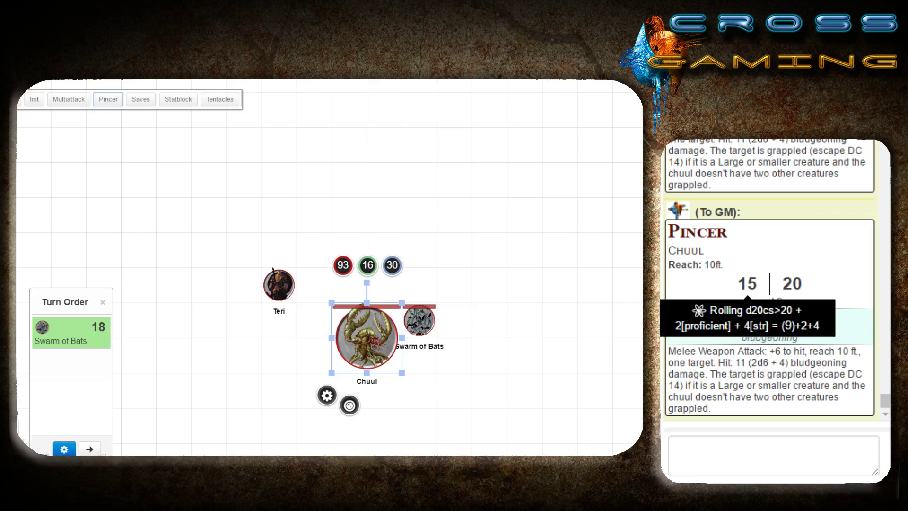
double_click(747, 283)
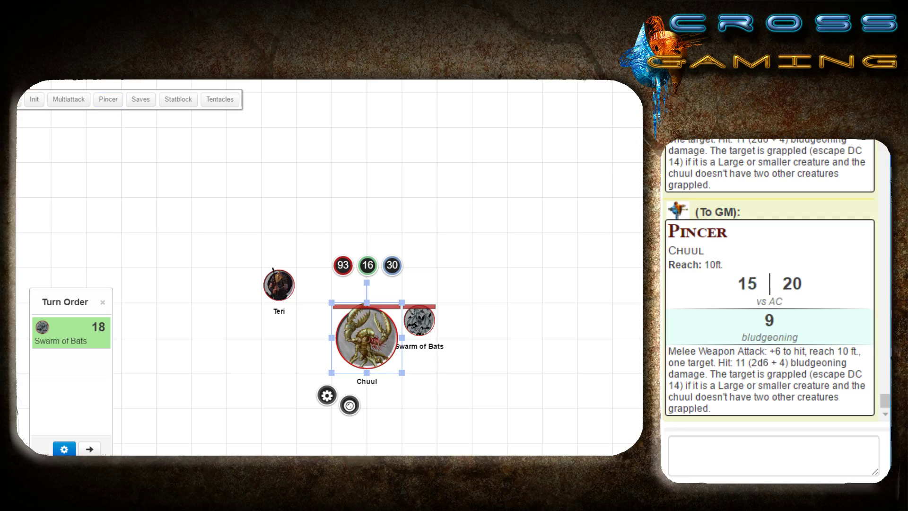
double_click(792, 283)
click(792, 283)
mouse_move(770, 321)
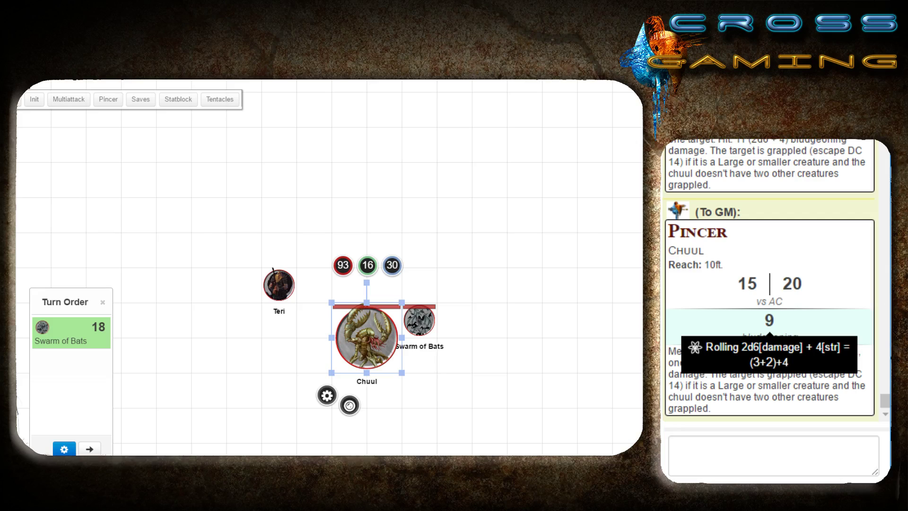
click(518, 334)
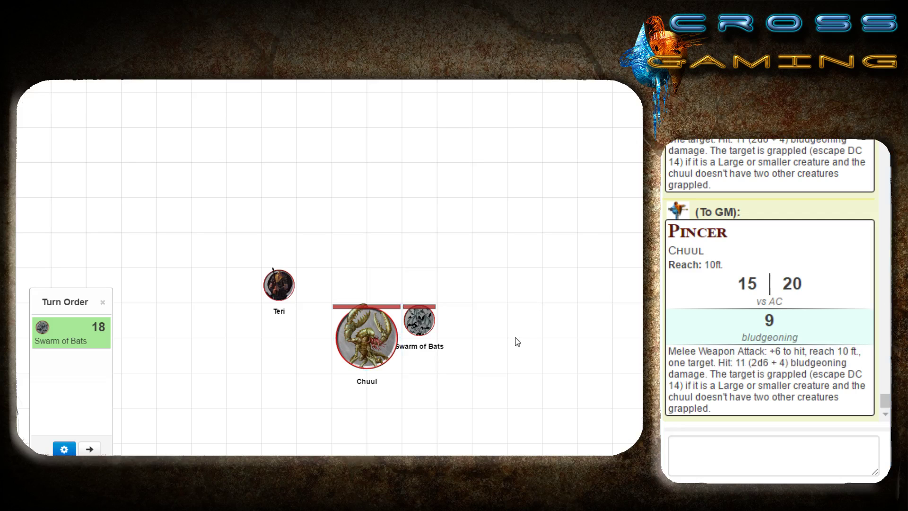
- Output the Chuul's Statblock to the chat and read through its abilities, skills, traits and actions
click(400, 349)
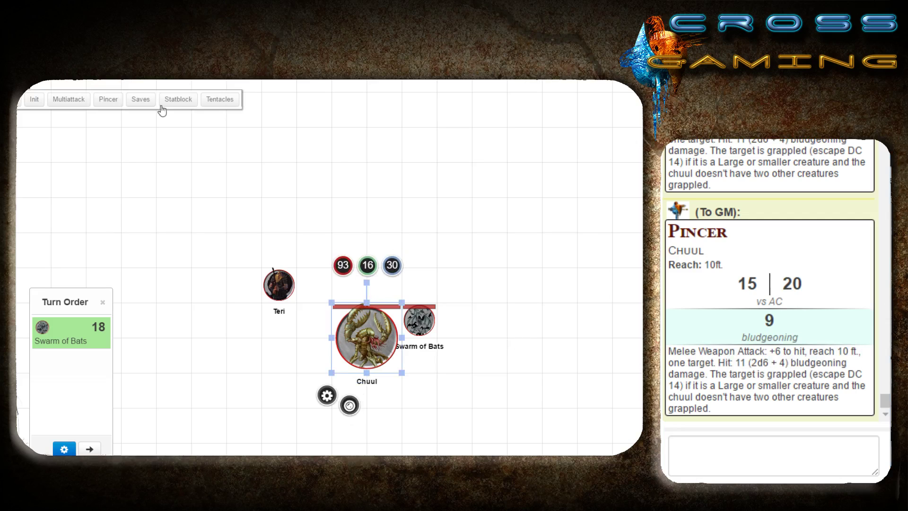
click(177, 104)
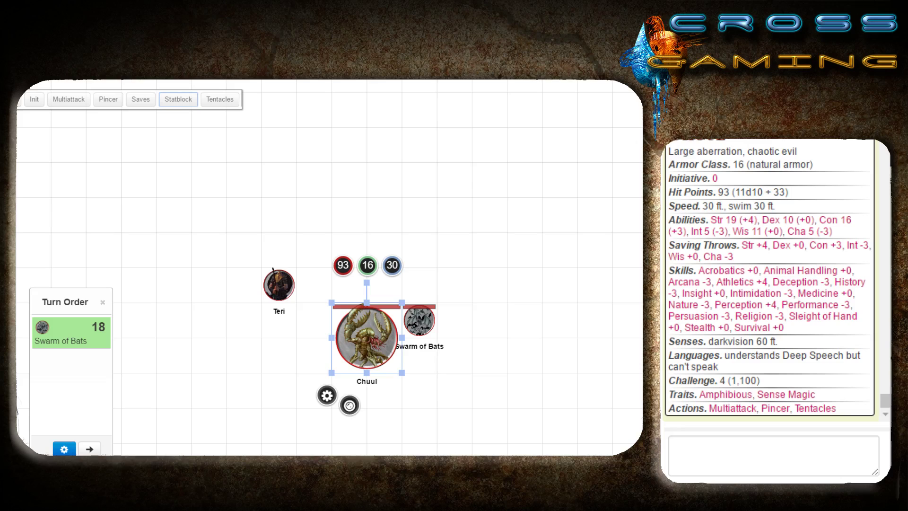
scroll(769, 279, up, 2)
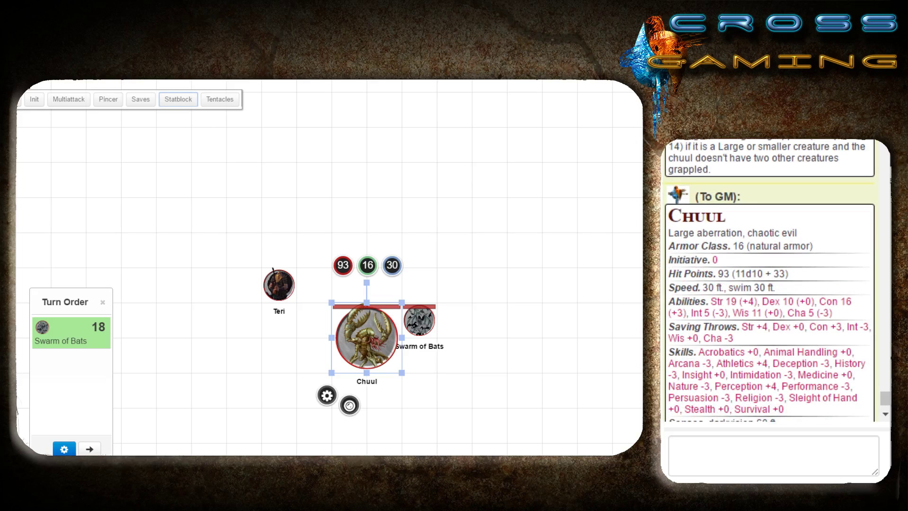
scroll(770, 279, down, 2)
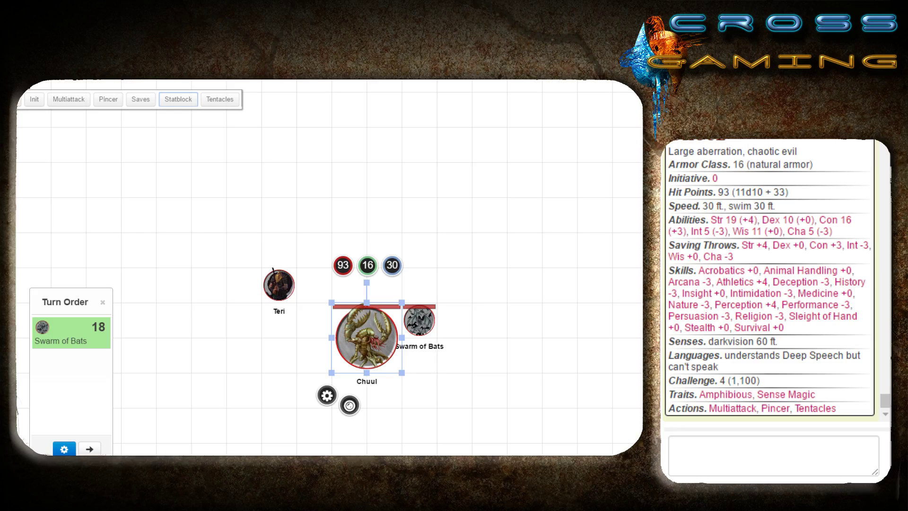
- Roll the Chuul's Perception and output its Amphibious trait from the chat statblock
click(746, 305)
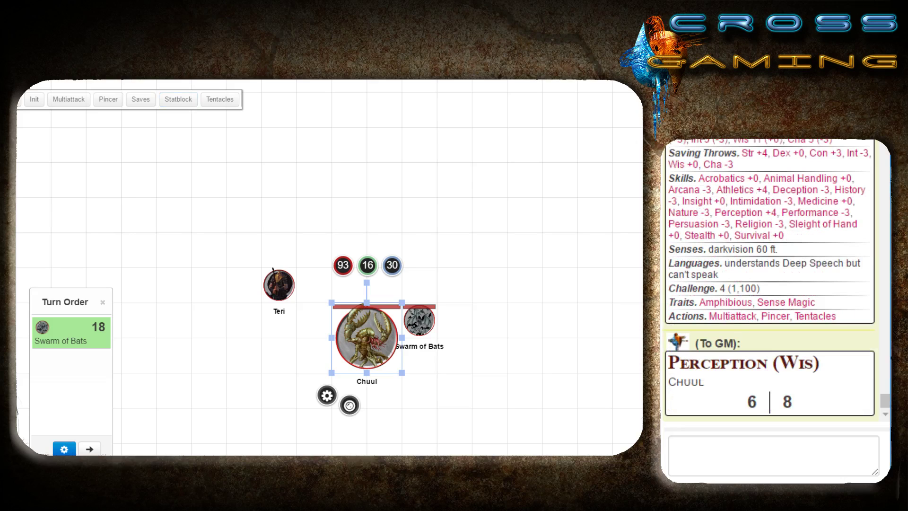
scroll(770, 279, up, 3)
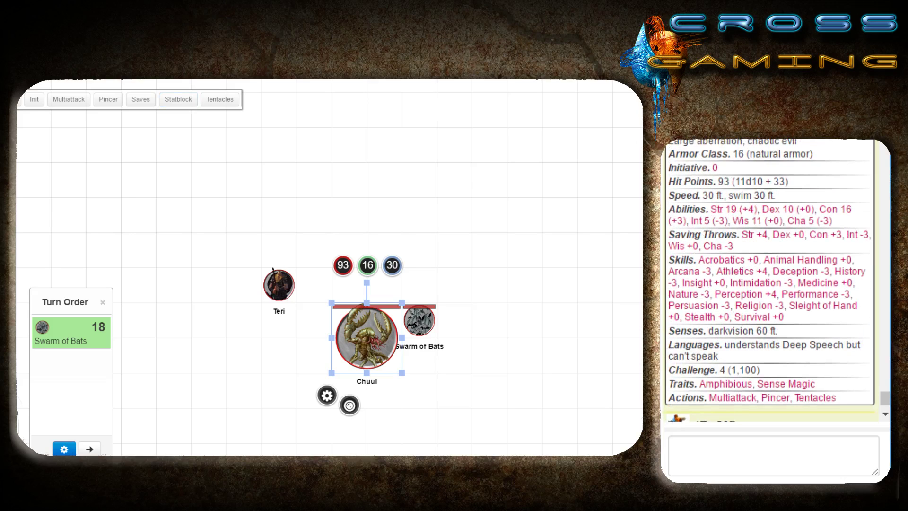
click(725, 384)
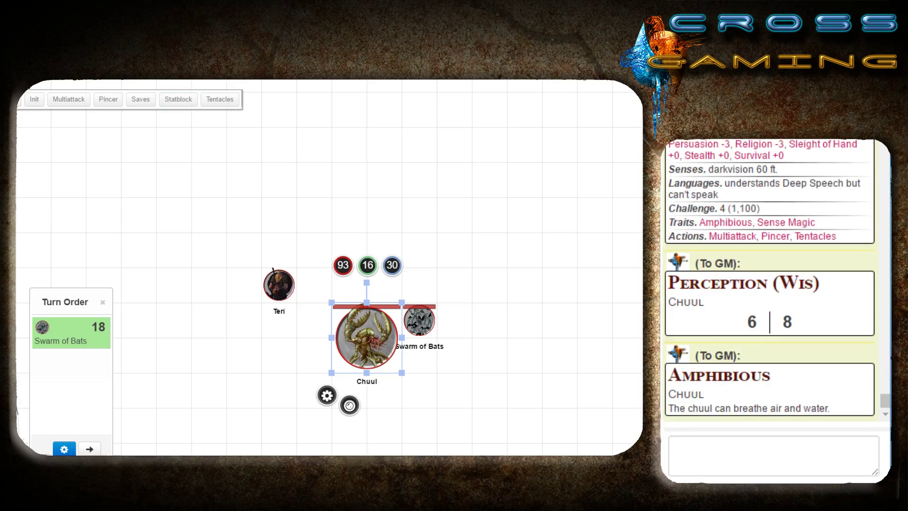
drag(678, 408, 828, 408)
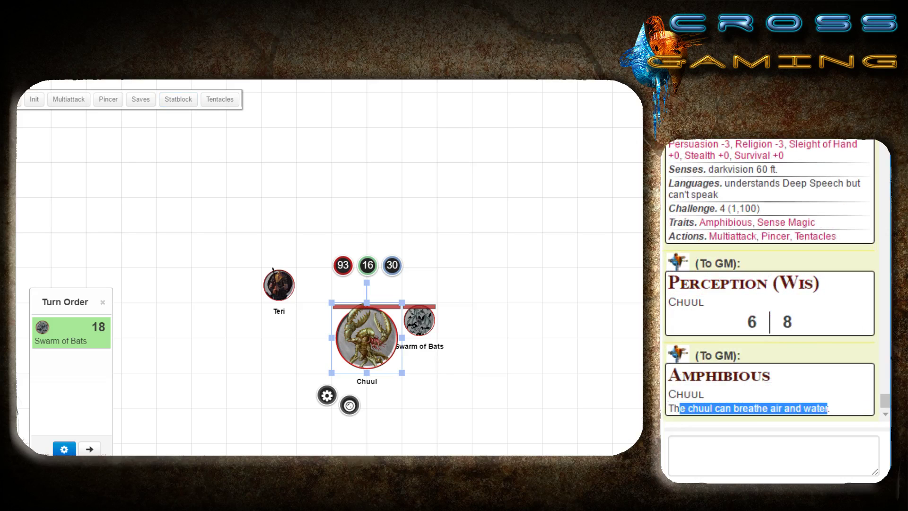
scroll(770, 279, up, 6)
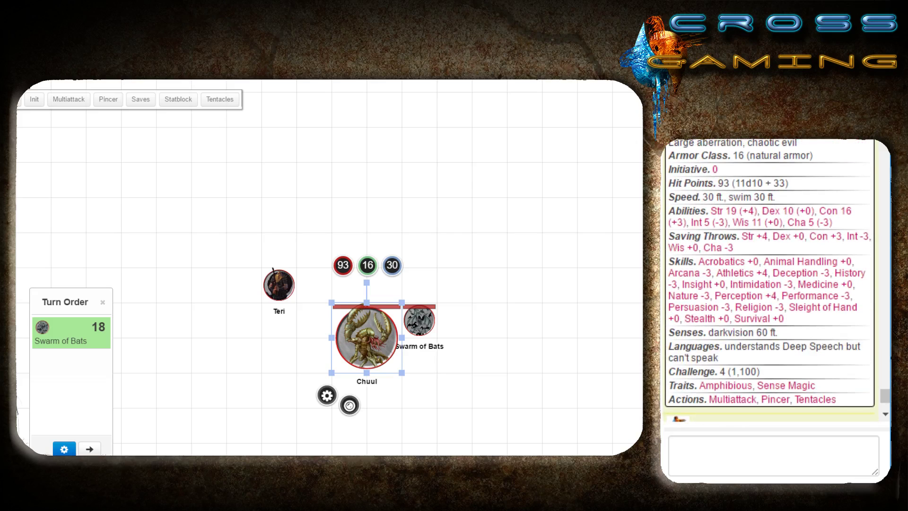
- Deselect the Chuul and examine the Hit Points entry in its chat statblock
click(483, 395)
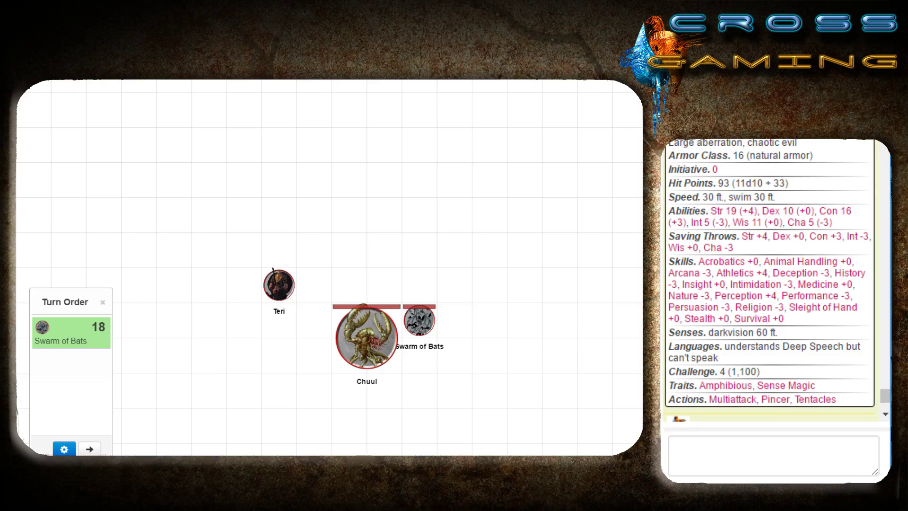
drag(717, 183, 735, 183)
click(735, 184)
- Delete the Chuul token from the map and place a fresh one from the journal above the Swarm of Bats
click(372, 340)
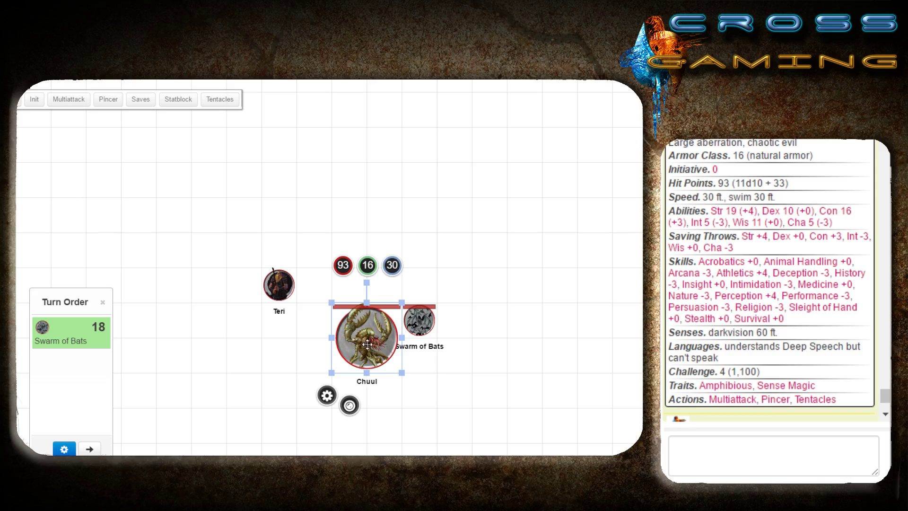
drag(363, 344, 342, 348)
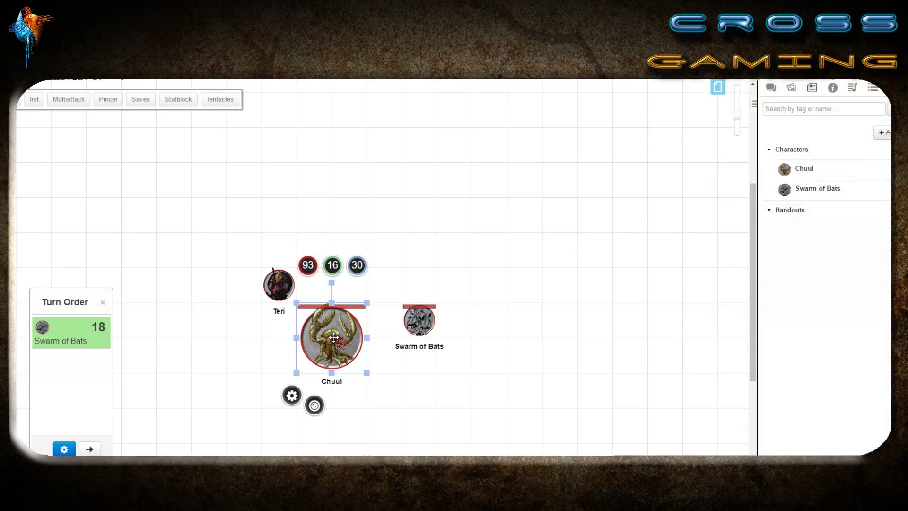
key(Delete)
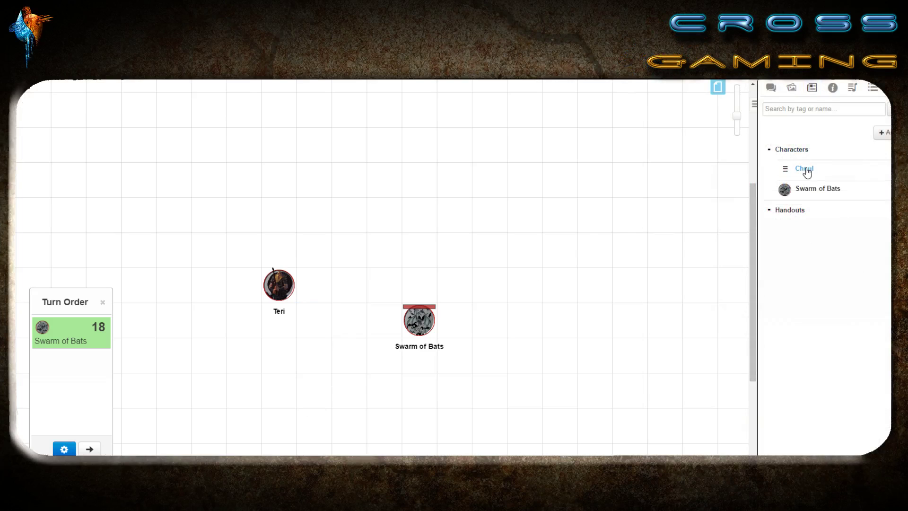
drag(803, 171, 440, 207)
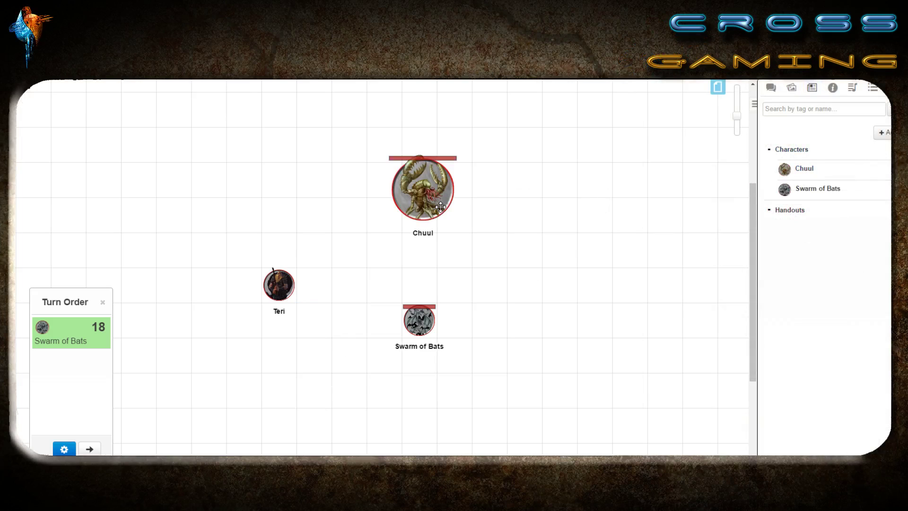
click(419, 190)
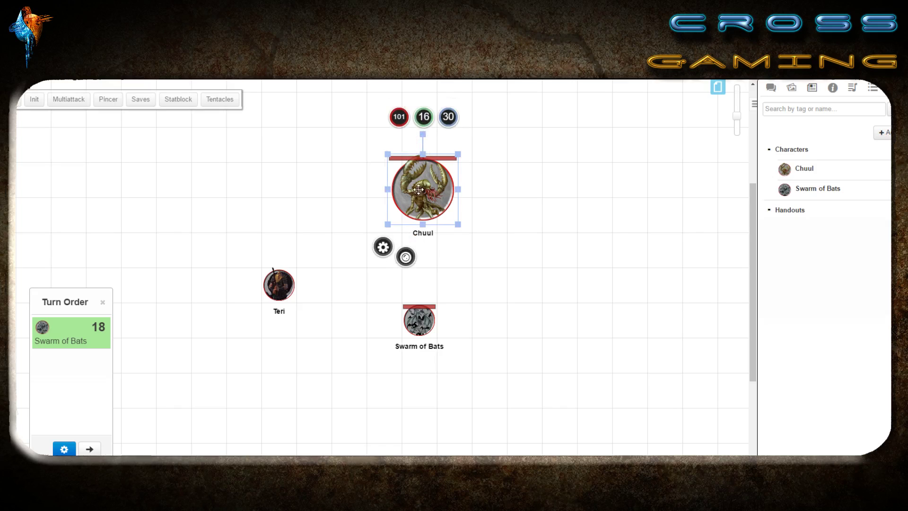
drag(419, 190, 397, 192)
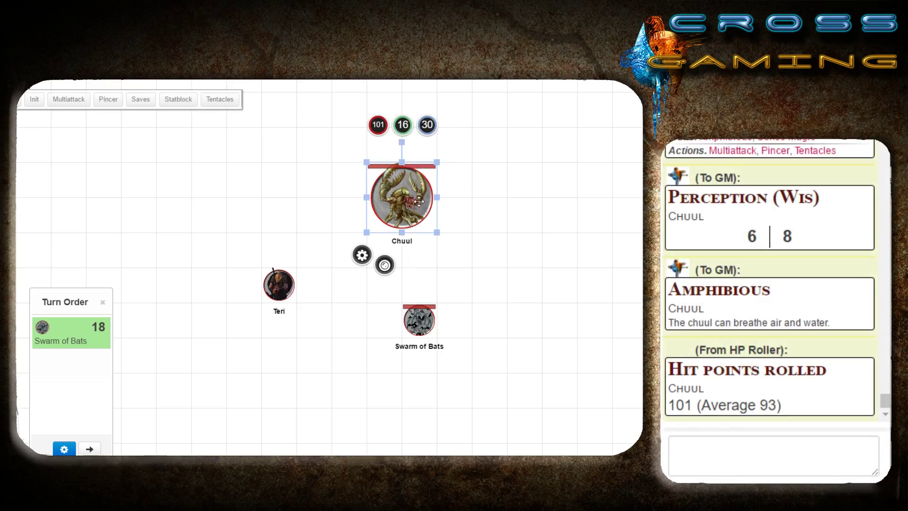
- Examine the rolled and average hit points in the HP Roller chat message and deselect the Chuul
drag(668, 364, 780, 405)
click(794, 402)
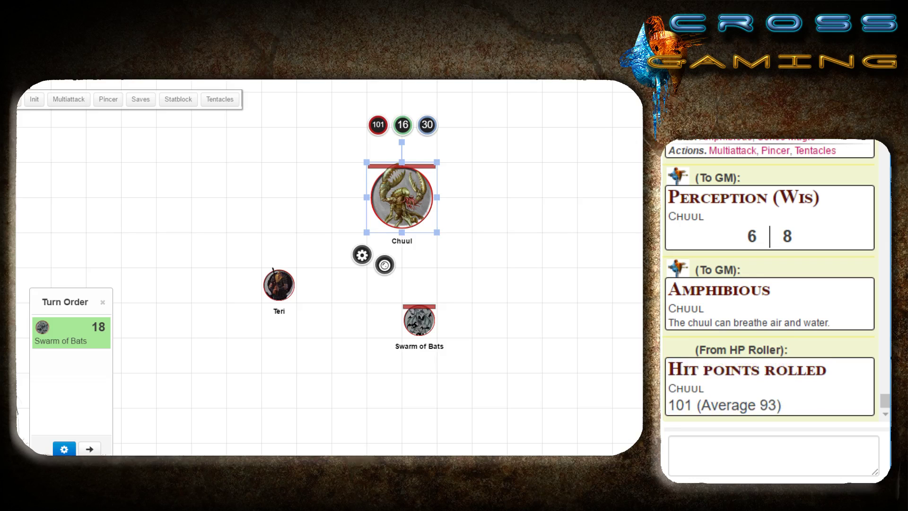
drag(668, 406, 692, 405)
click(700, 407)
double_click(770, 405)
click(771, 406)
click(485, 247)
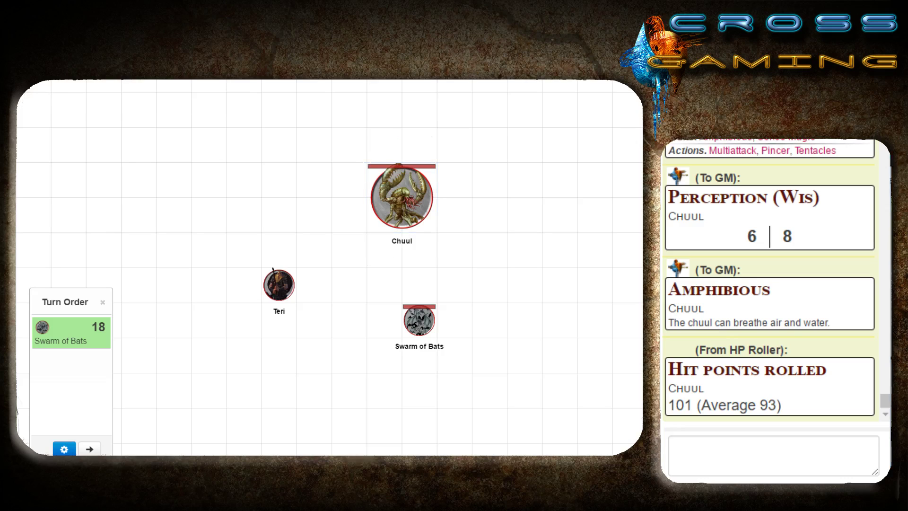
- Place a second Chuul token directly beside the first and compare the hit points of the two tokens
drag(551, 203, 473, 199)
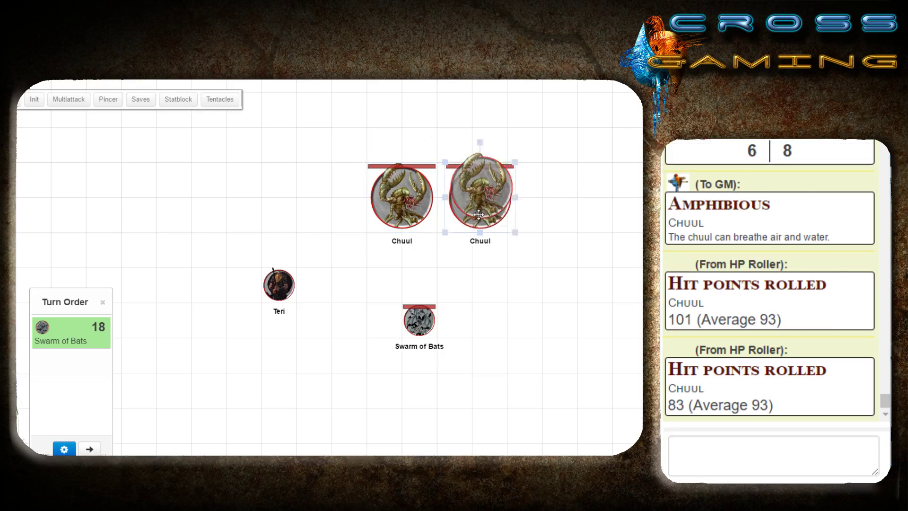
click(570, 264)
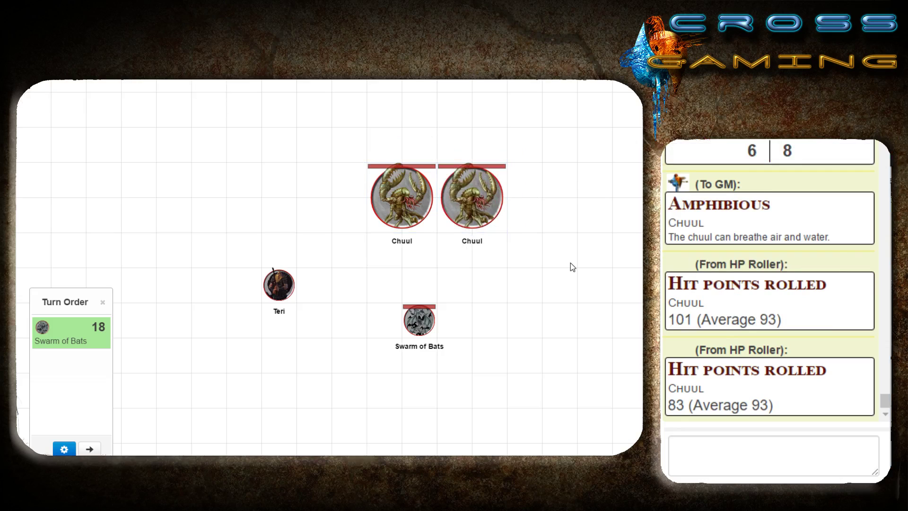
click(468, 189)
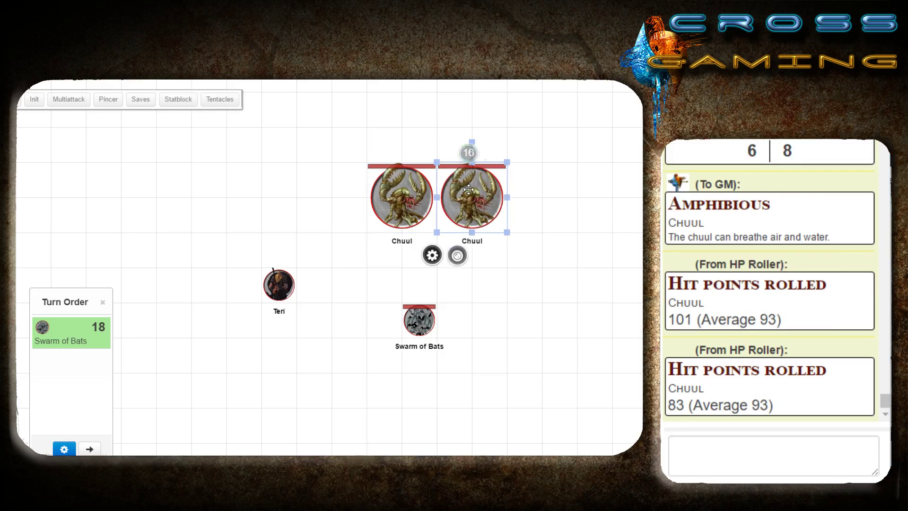
click(430, 199)
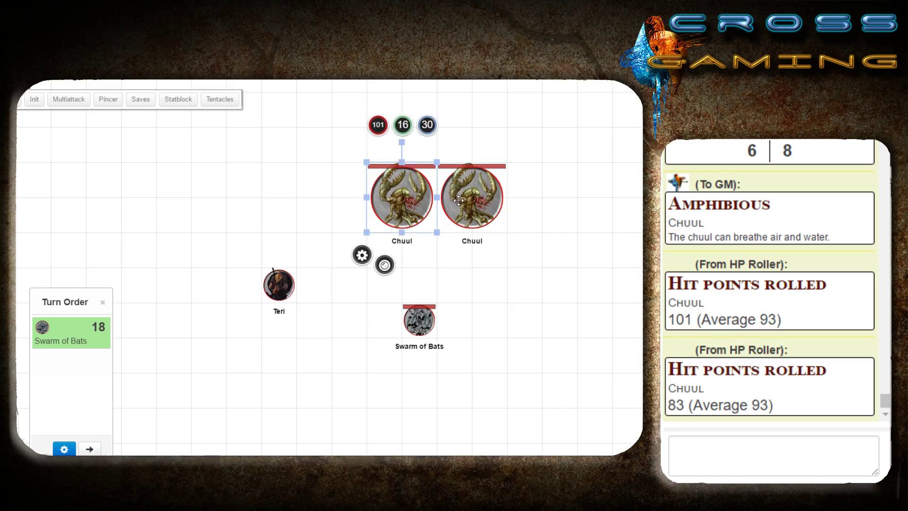
click(437, 202)
click(409, 203)
click(491, 206)
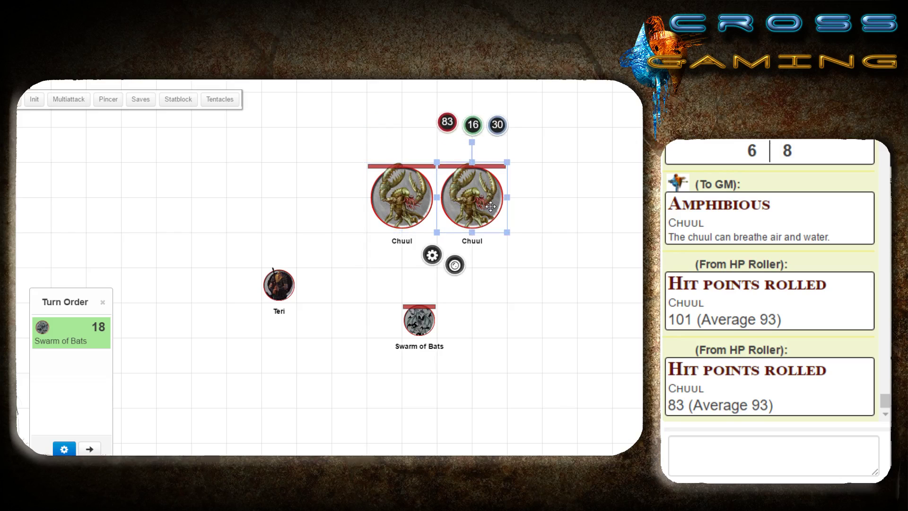
click(562, 221)
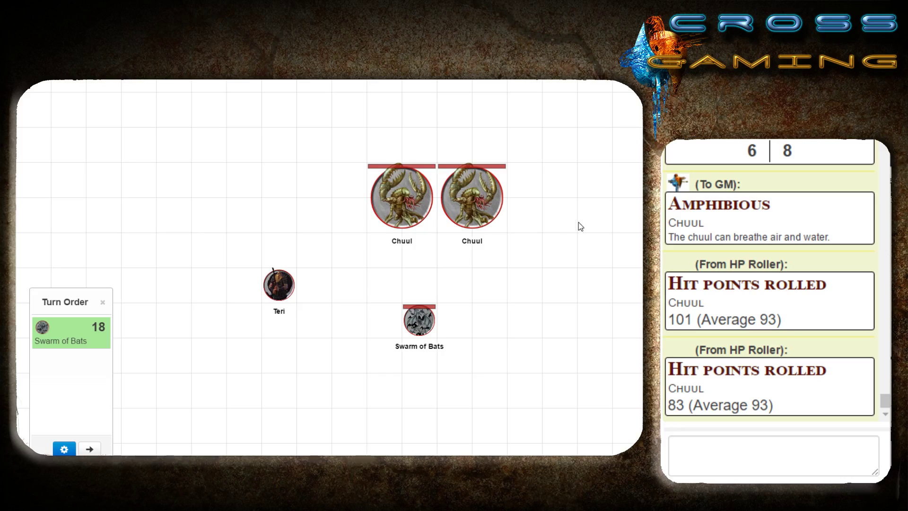
- Subtract 10 hit points from the second Chuul and compare its health with the first Chuul's
click(482, 201)
click(448, 125)
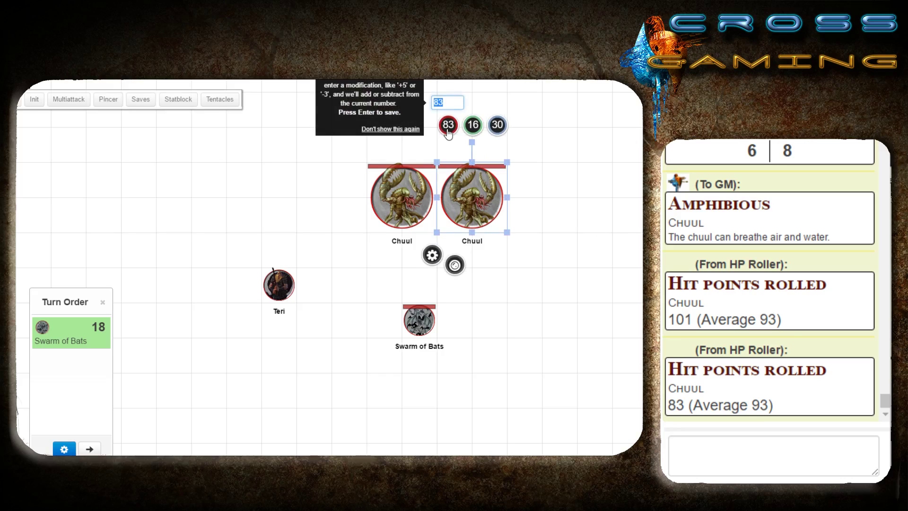
text(-10)
key(Return)
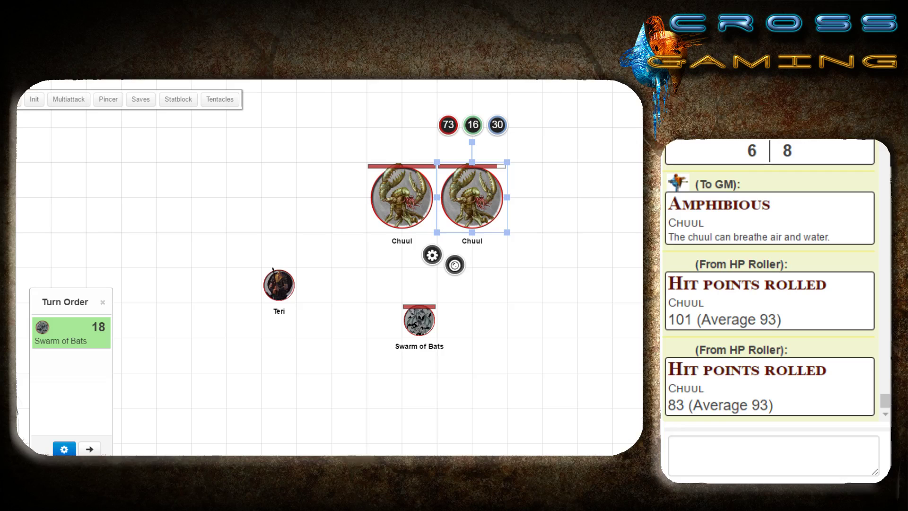
click(388, 205)
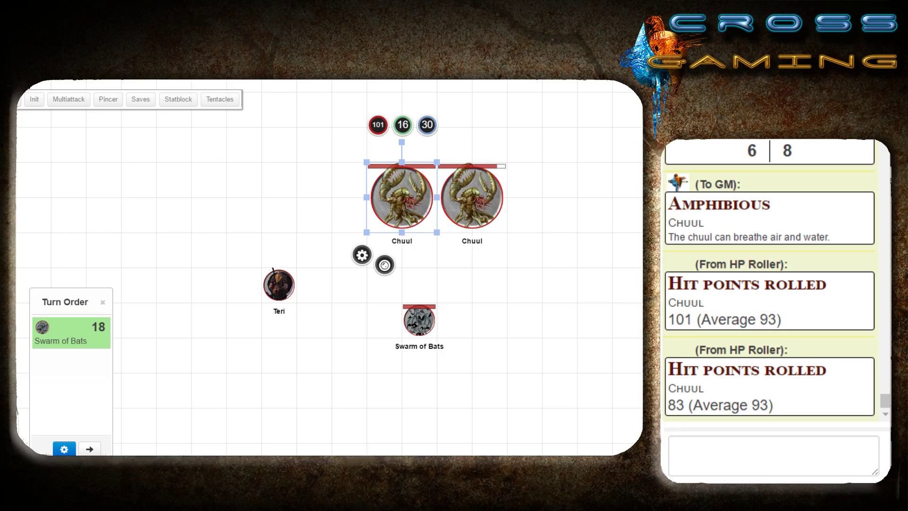
click(468, 191)
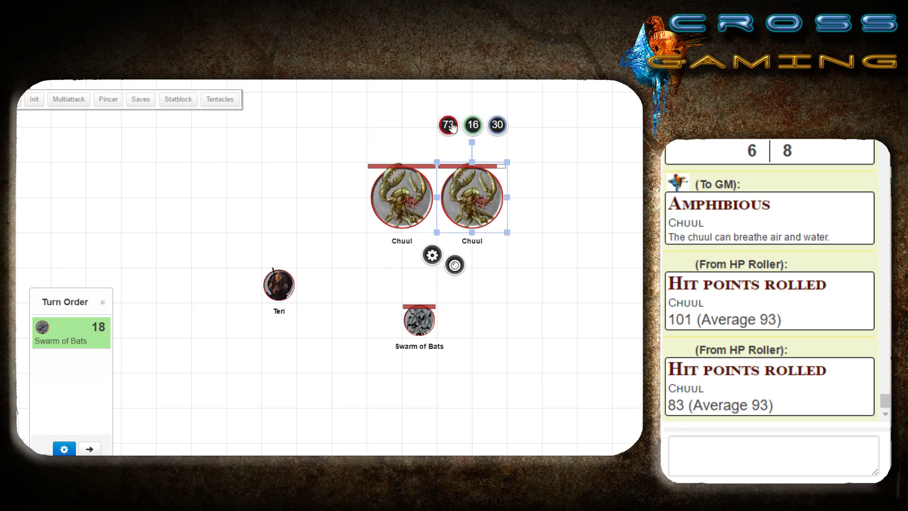
- Set the second Chuul's current Bar 3 value to 83, review its player permissions, and save the token changes
double_click(469, 202)
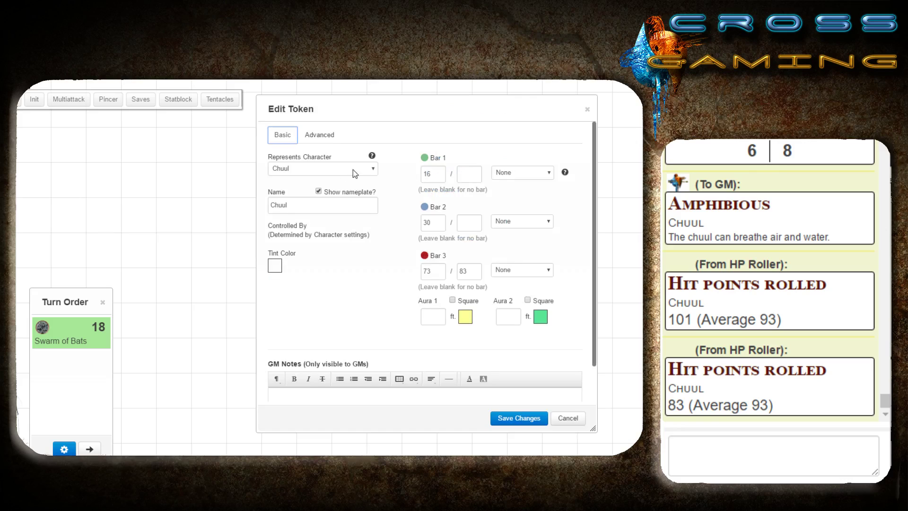
drag(441, 271, 399, 282)
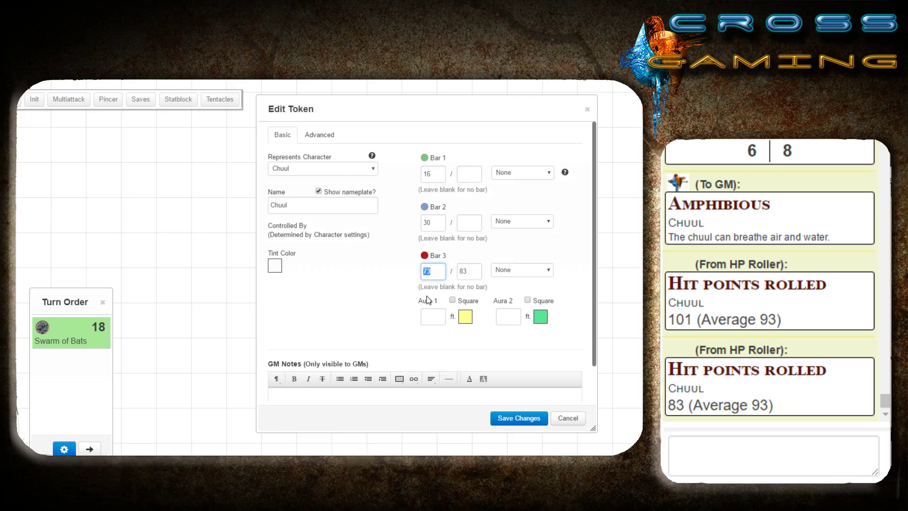
text(83)
click(319, 135)
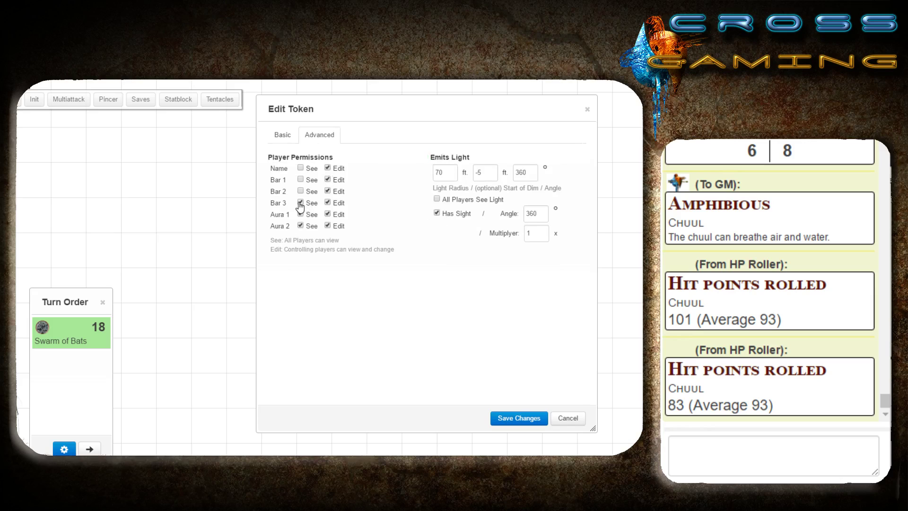
click(512, 418)
click(492, 351)
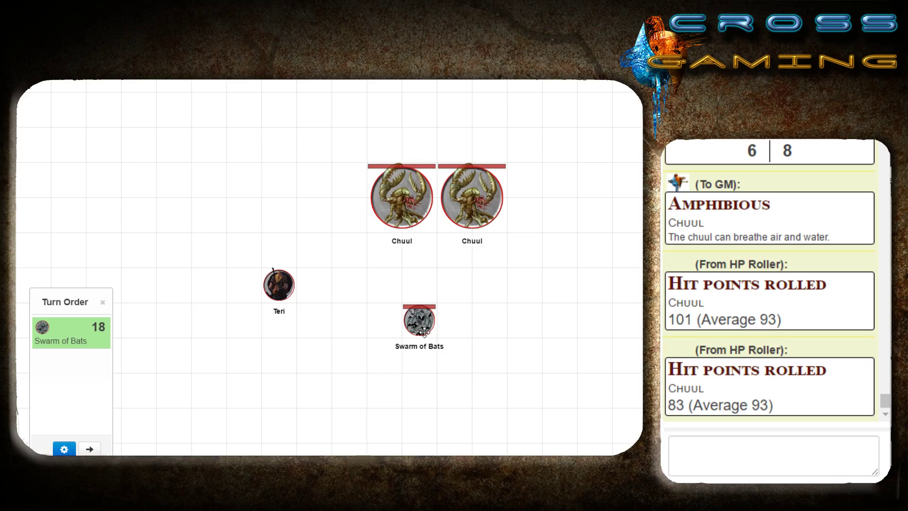
- Compare the token actions of the first Chuul with those of the Swarm of Bats
click(402, 218)
click(422, 324)
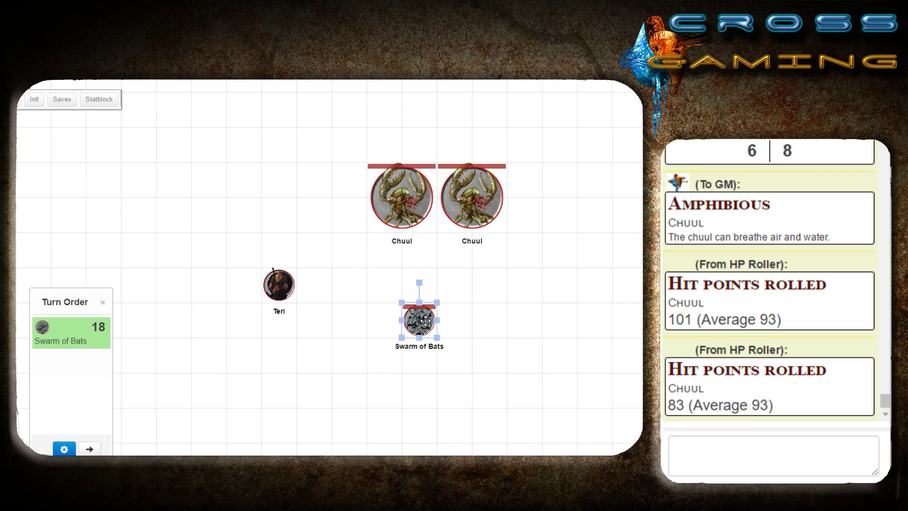
click(483, 297)
click(423, 219)
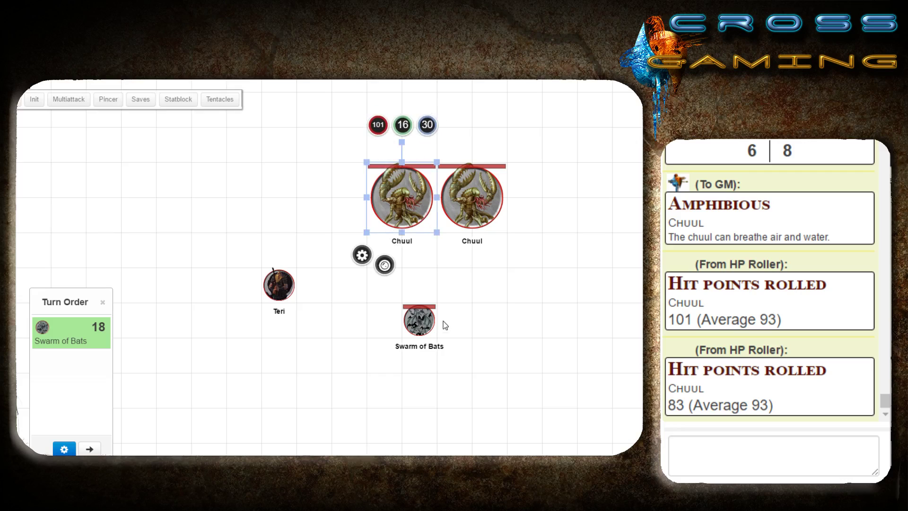
- Run !shaped-apply-defaults on the Swarm of Bats and reselect the token to refresh its token actions
click(423, 321)
click(676, 447)
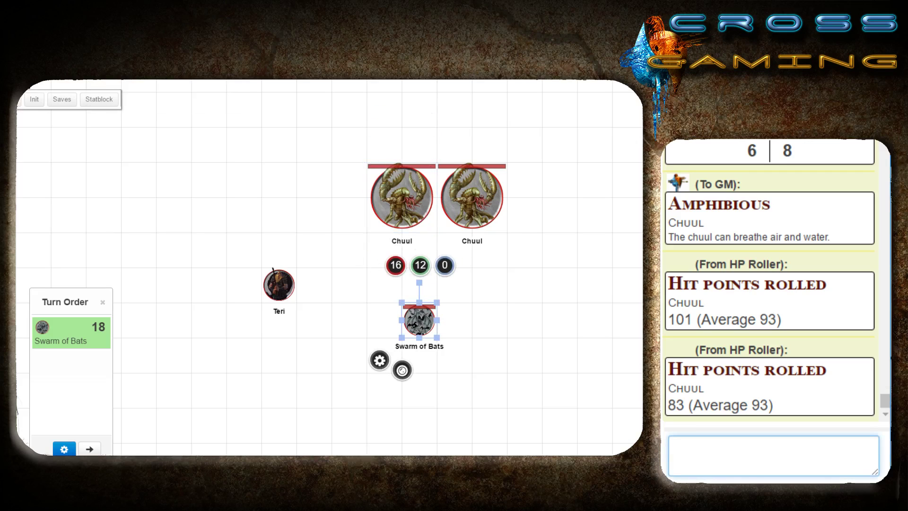
key(alt+Tab)
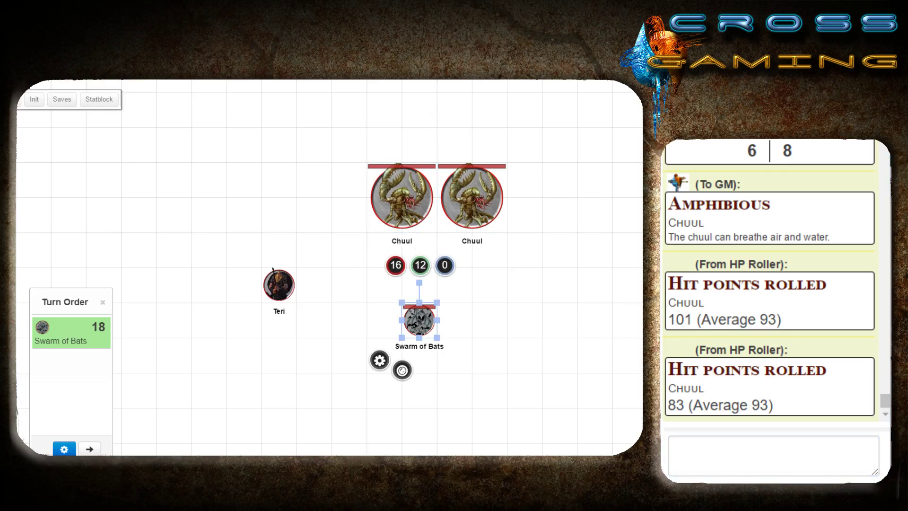
key(alt+Tab)
text(!shaped-apply-defaults)
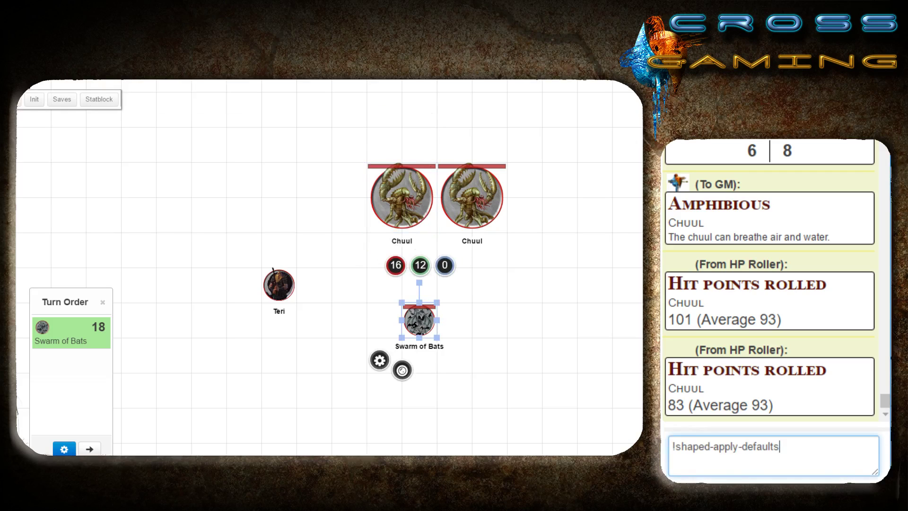
key(Return)
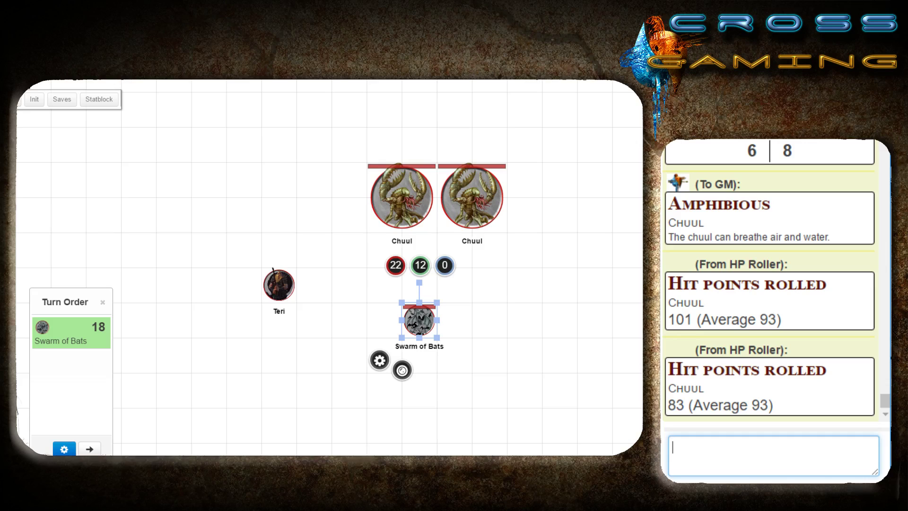
click(502, 352)
click(414, 316)
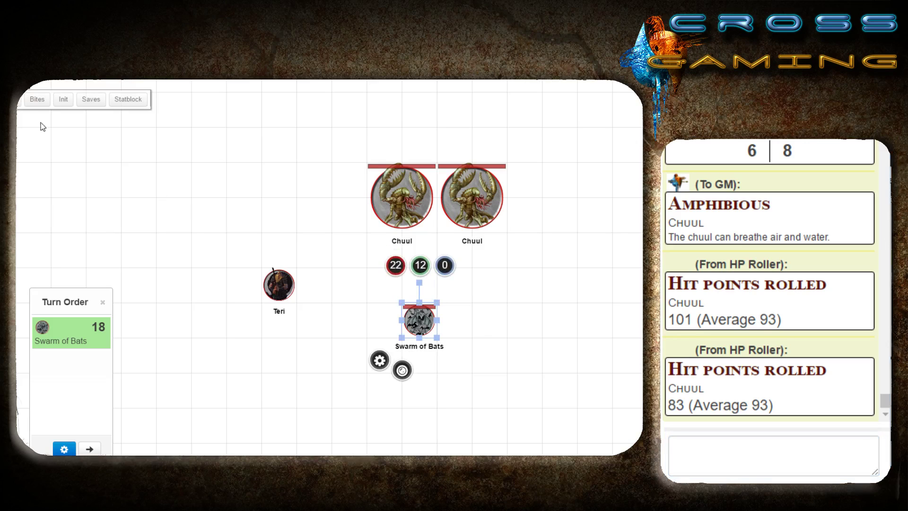
- Roll the Swarm of Bats' Bites attack, inspect its damage roll, and roll a Dexterity saving throw for the token
click(37, 100)
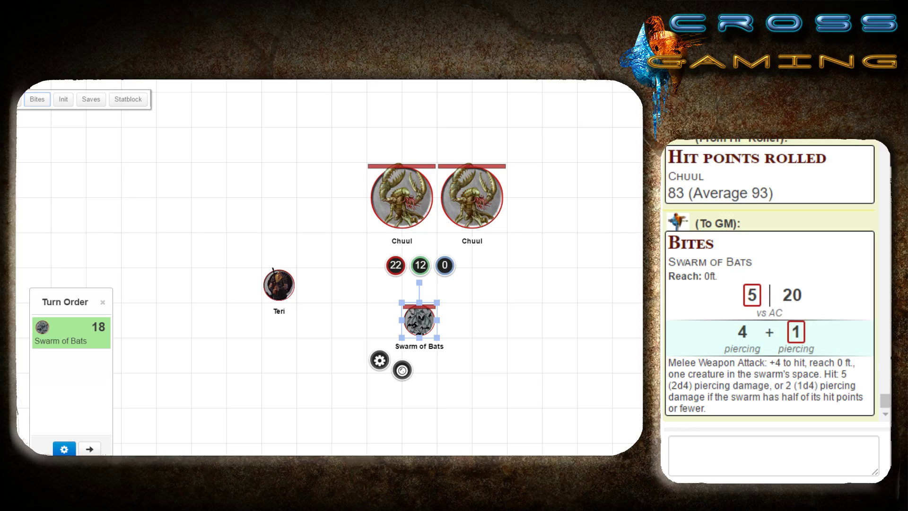
mouse_move(751, 295)
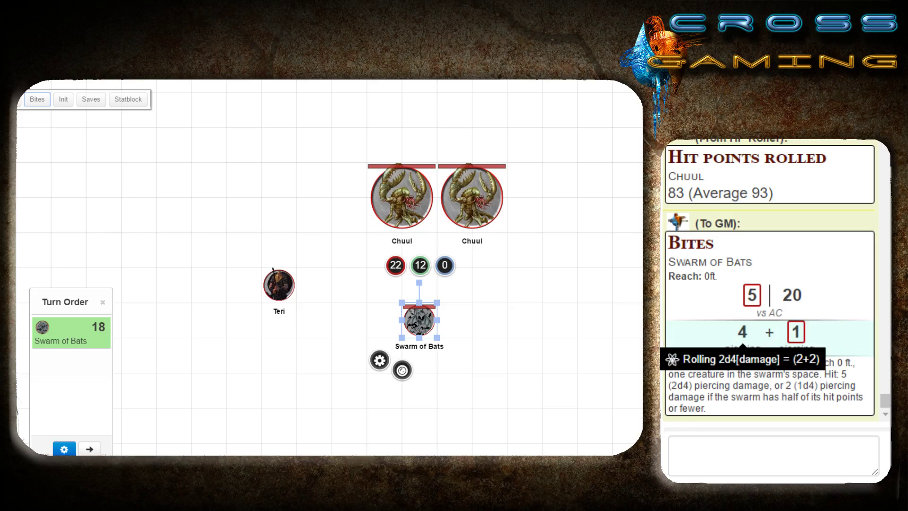
click(92, 105)
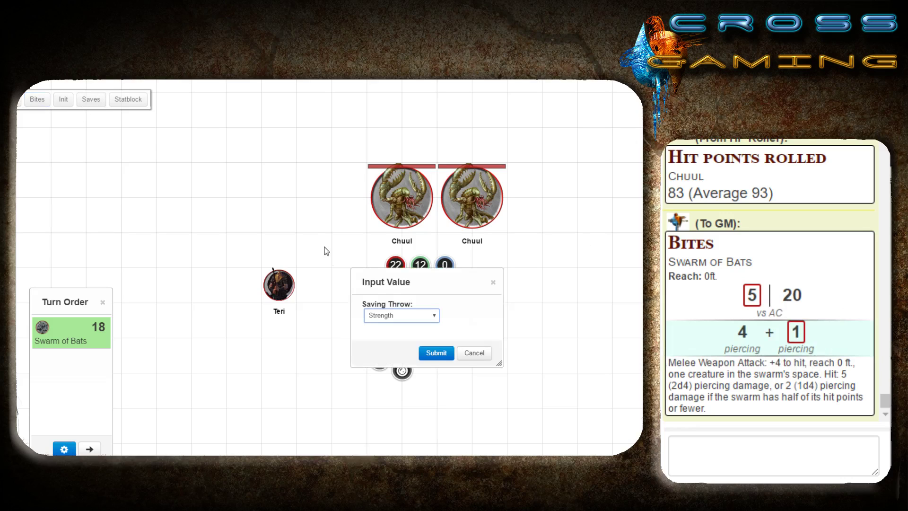
click(384, 316)
click(394, 337)
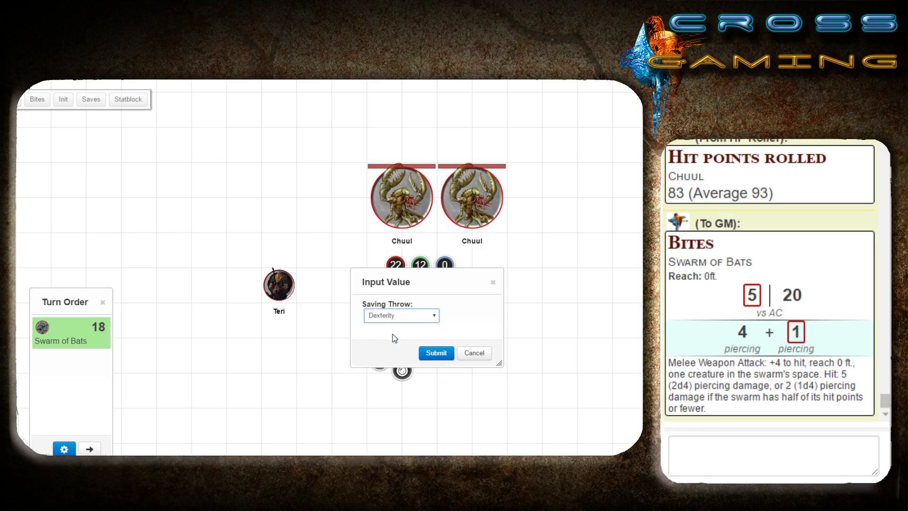
click(436, 354)
mouse_move(747, 402)
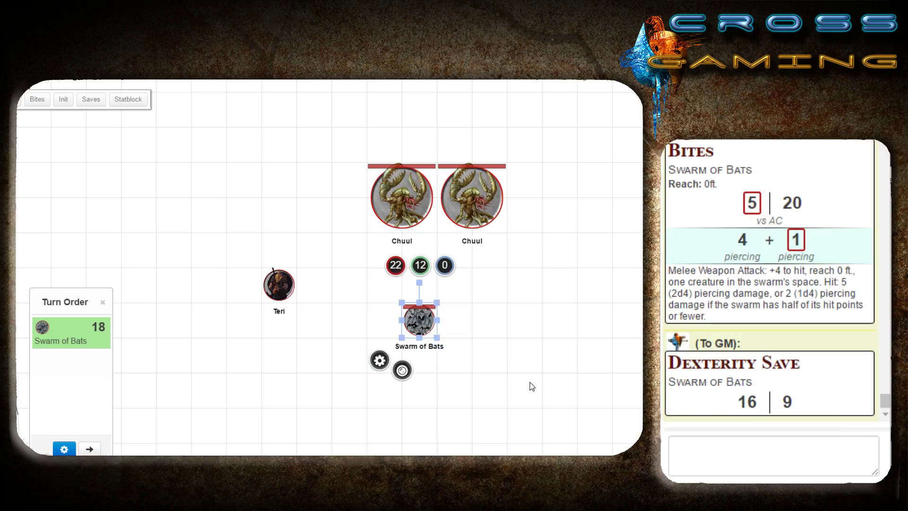
click(537, 351)
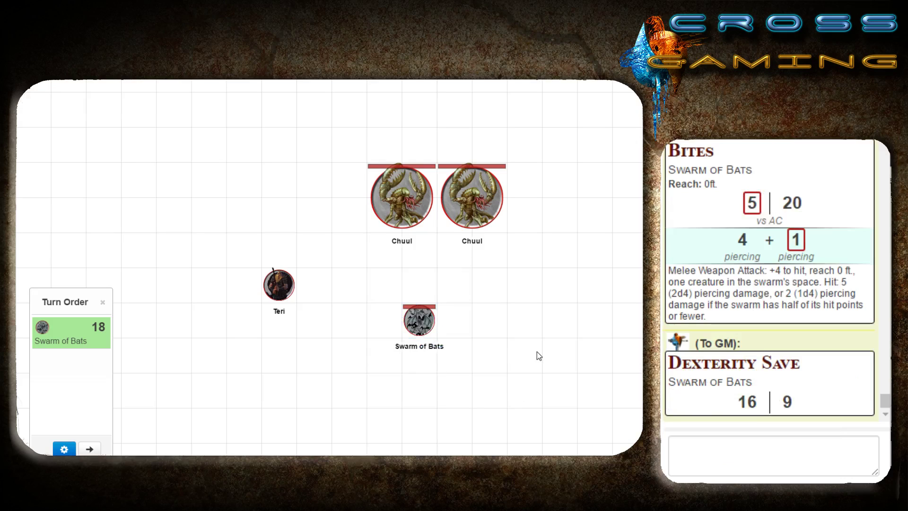
- Move the Swarm of Bats token up beside the second Chuul and deselect it
click(413, 327)
click(509, 329)
click(419, 320)
drag(419, 320, 564, 220)
click(568, 363)
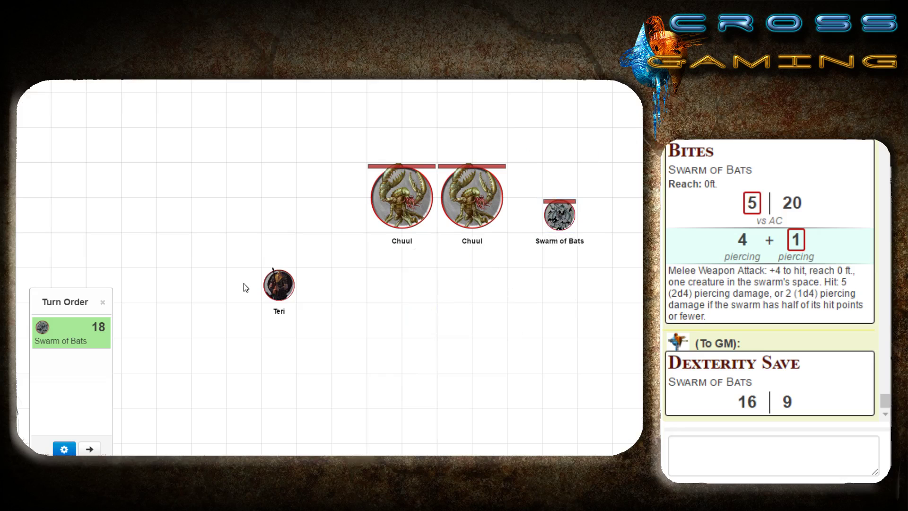
- Review the Teri token's basic settings and close them
click(279, 285)
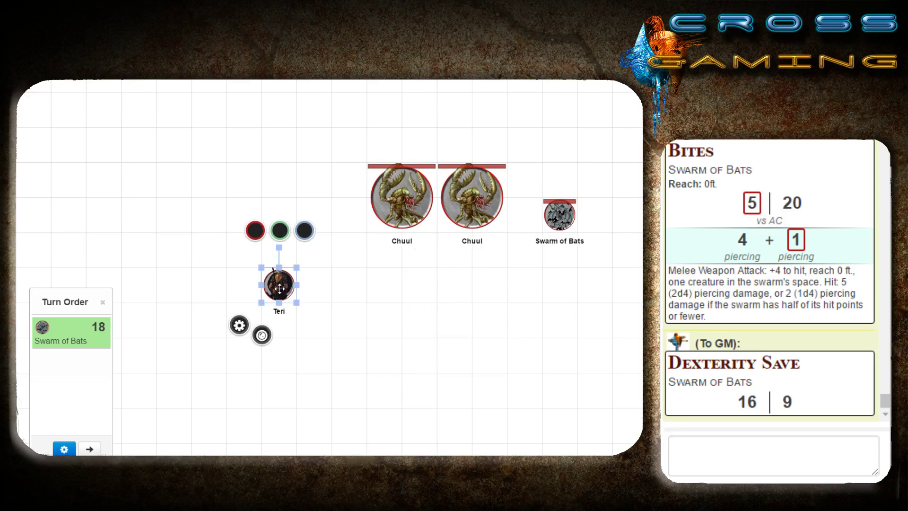
double_click(280, 288)
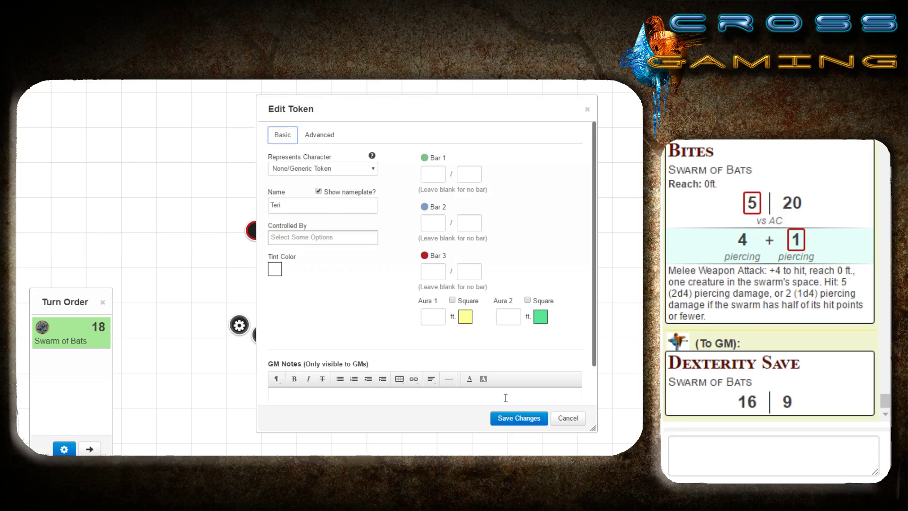
click(518, 419)
- Open the character sheet of Draedaecreu Voukraug and add Wizard as the character's class
click(627, 352)
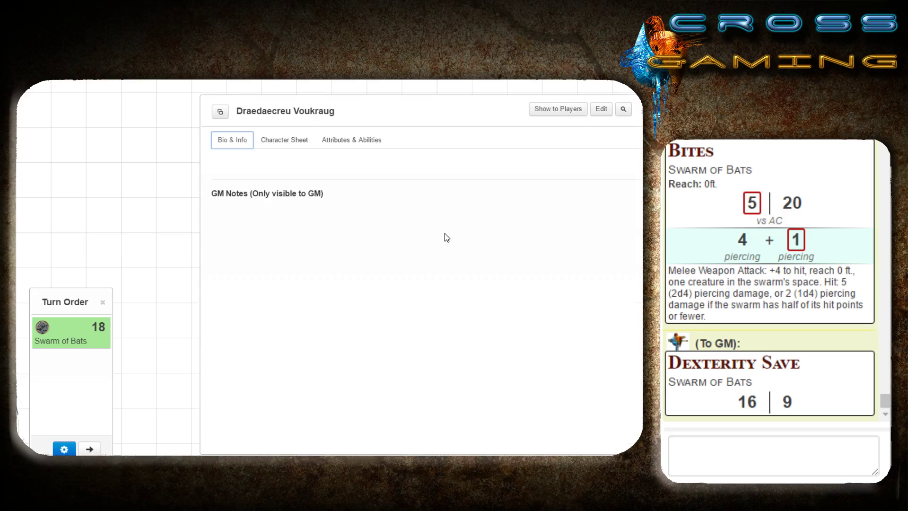
click(291, 141)
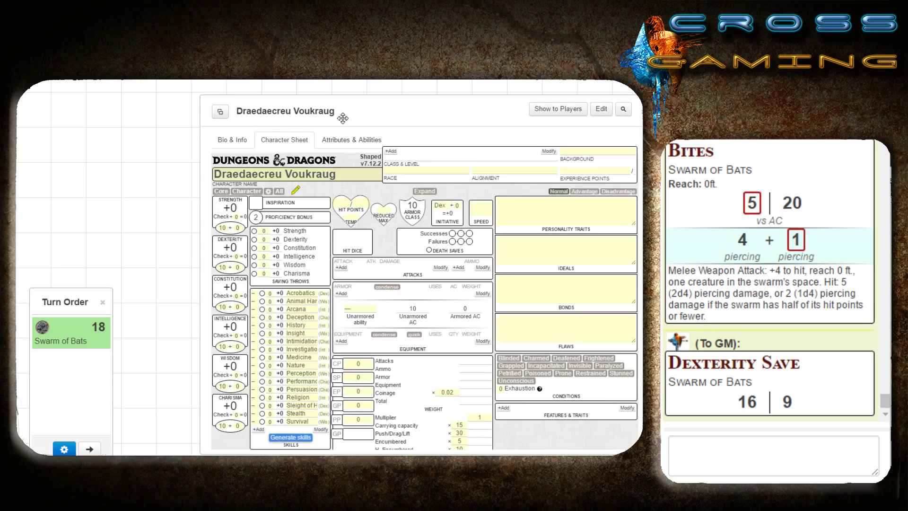
drag(342, 119, 239, 121)
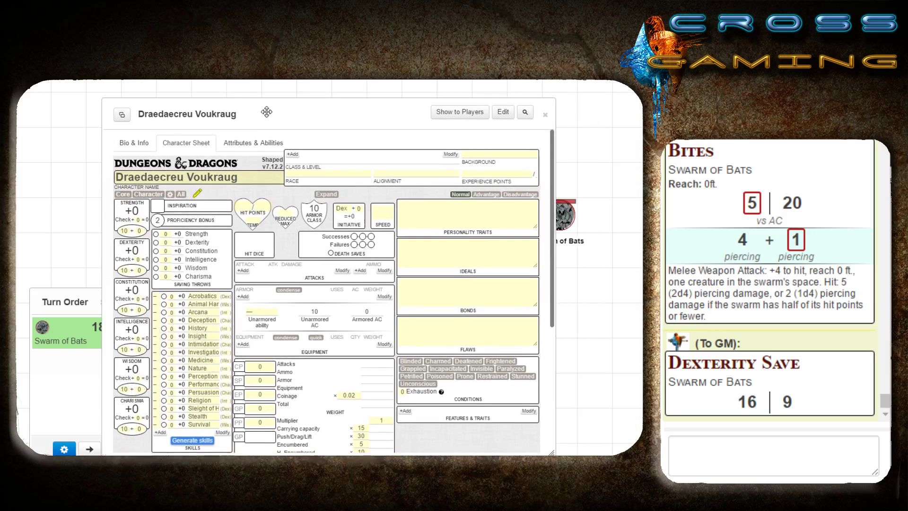
click(295, 157)
click(302, 155)
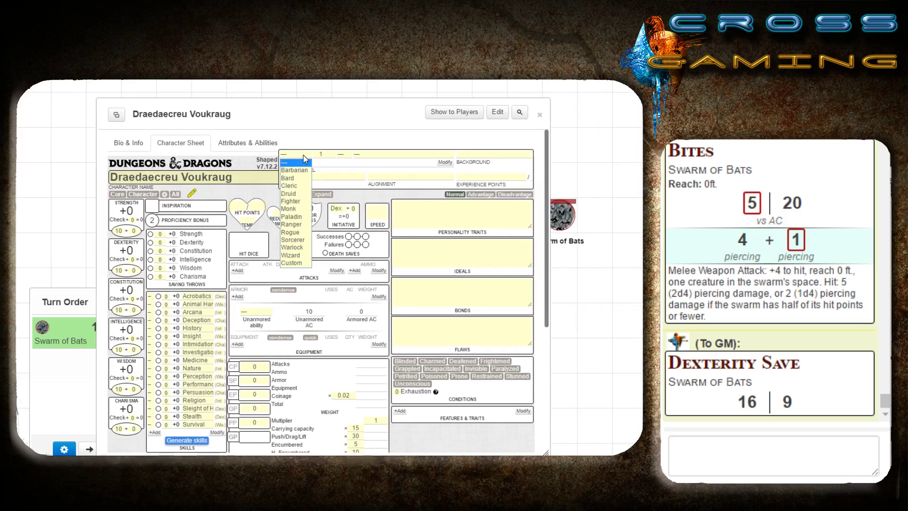
click(301, 256)
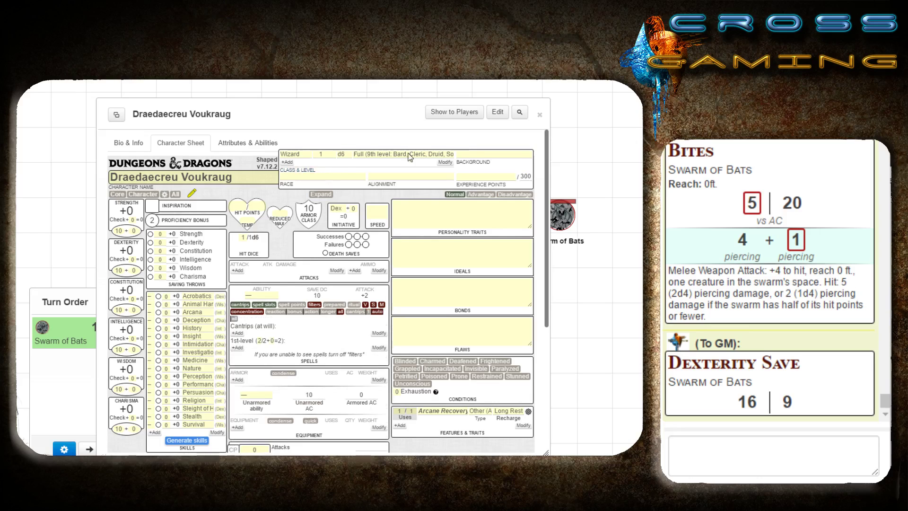
- Turn on Roll 2 and the display of passive skills in the sheet settings, and return to the core page
click(165, 194)
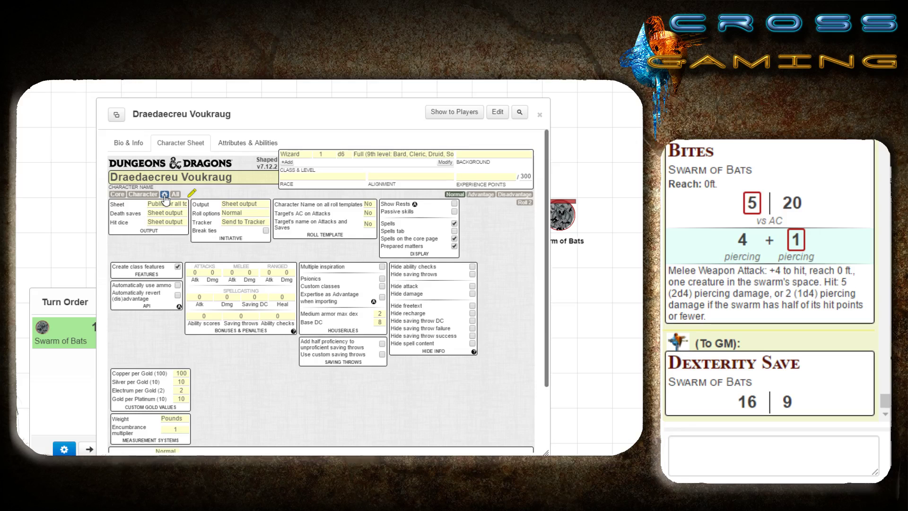
click(525, 204)
click(454, 211)
click(117, 194)
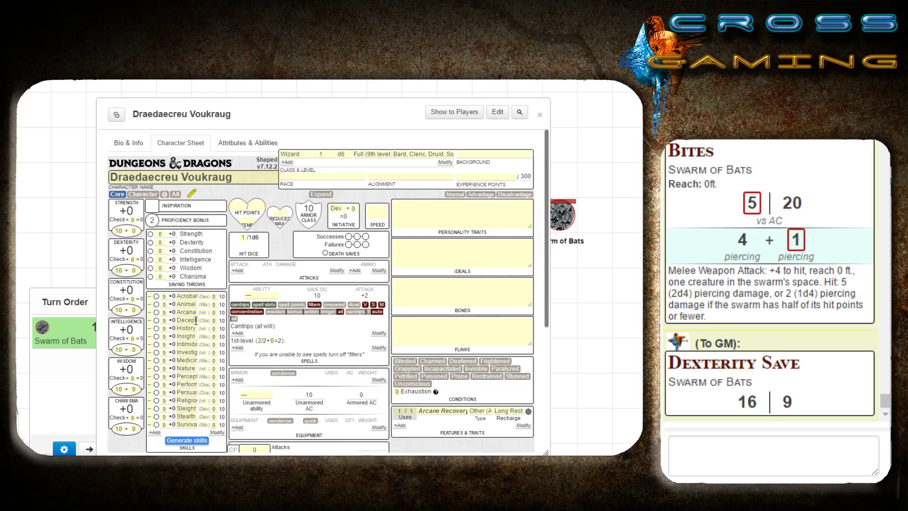
- Enable Multiple inspiration in the sheet settings and try inspiration counts of 3, 2 and 1 on the core page
click(164, 195)
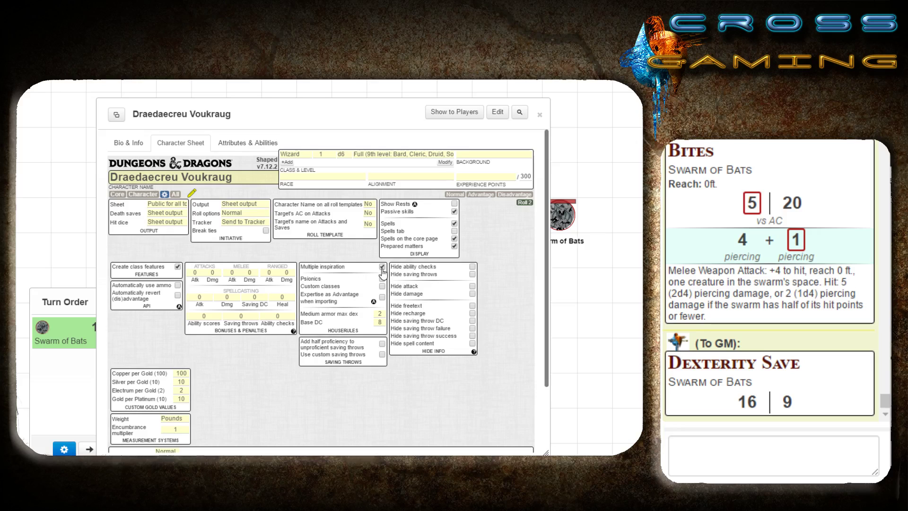
click(118, 194)
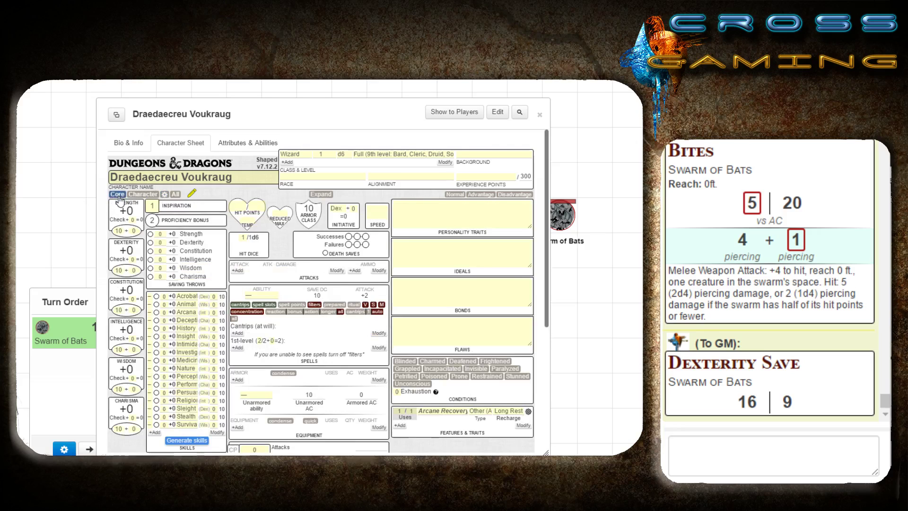
click(165, 211)
text(3)
click(159, 206)
text(2)
click(162, 211)
text(1)
- Try out the spellcasting Heal bonus in the sheet settings and return it to 0
click(164, 194)
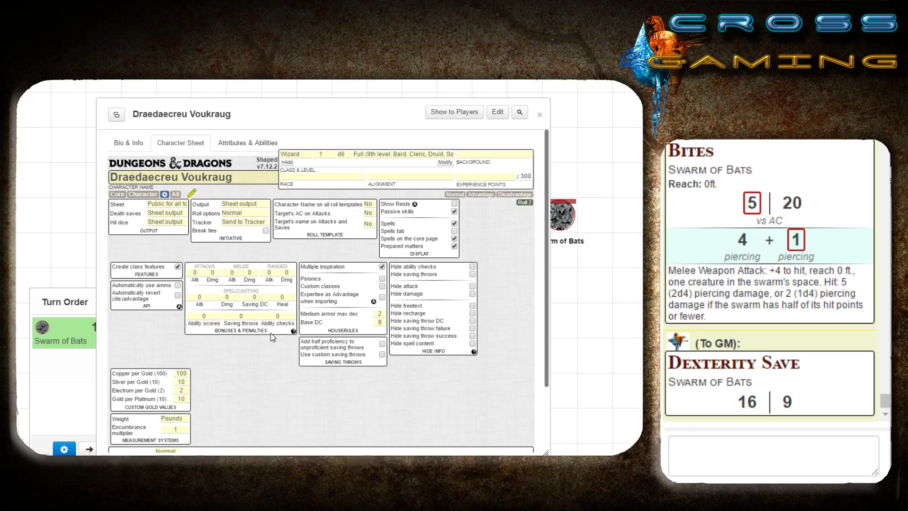
double_click(282, 297)
click(288, 298)
double_click(288, 299)
click(287, 300)
- Look over the sheet's Character page and change the character's class to Cleric
click(143, 194)
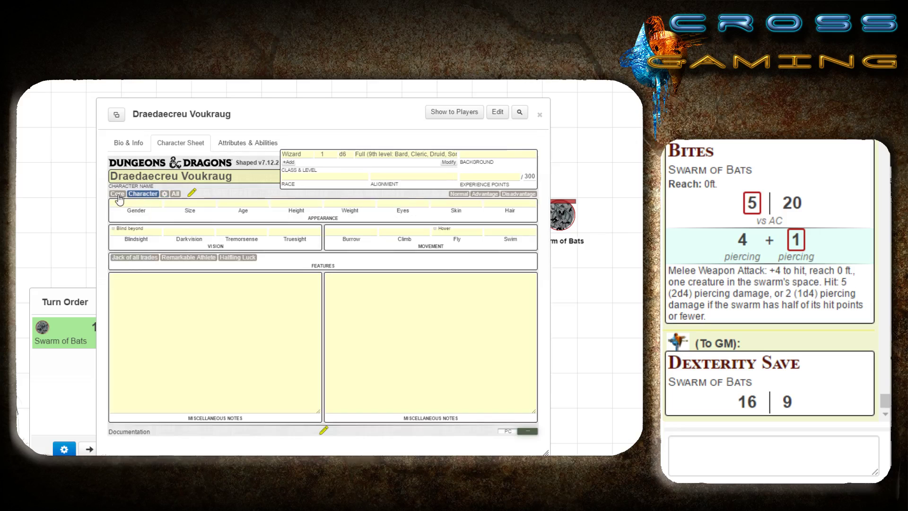
click(296, 155)
click(295, 188)
- Enable the Spells tab in the sheet settings, view the separate Spells page, and close the character sheet
click(165, 194)
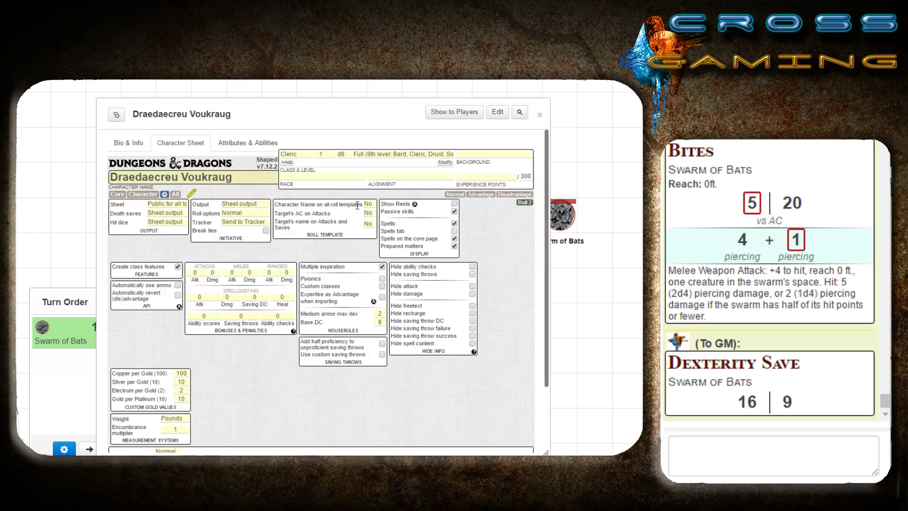
click(454, 231)
click(454, 231)
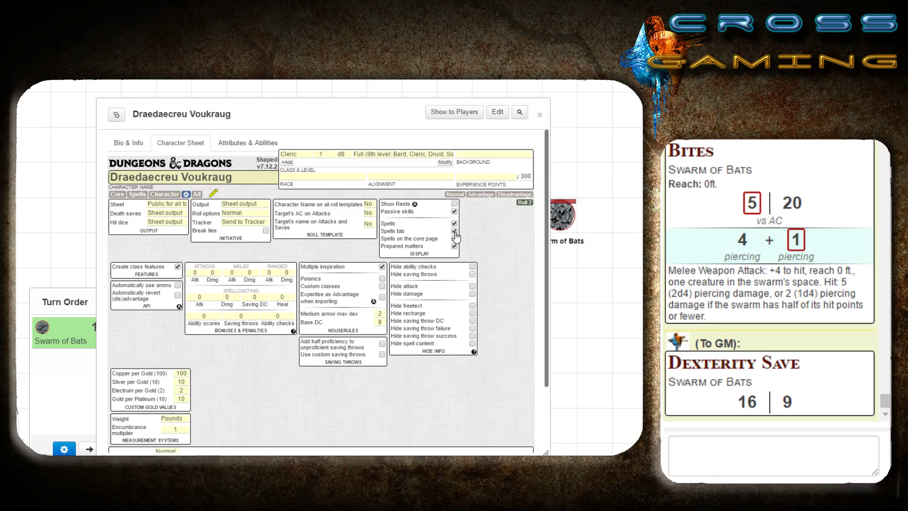
click(137, 194)
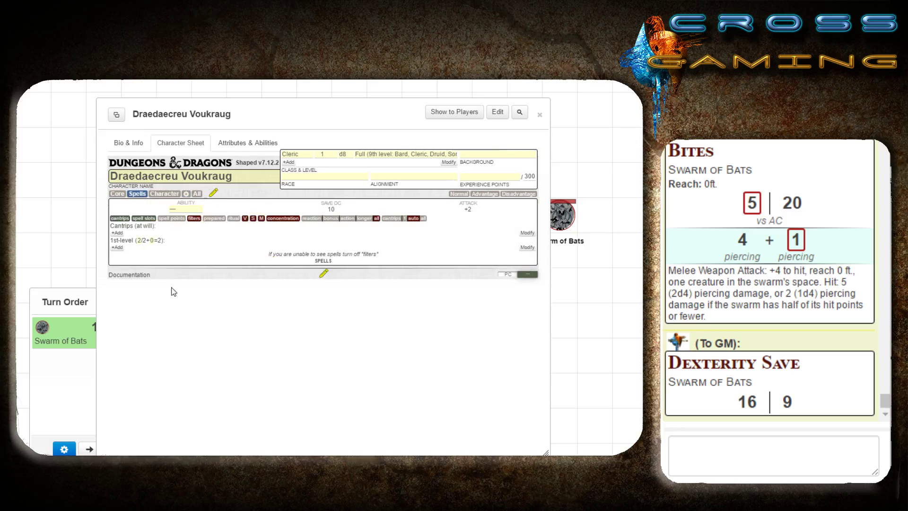
click(540, 115)
- Try to run !shaped-spell on the Teri token
click(280, 289)
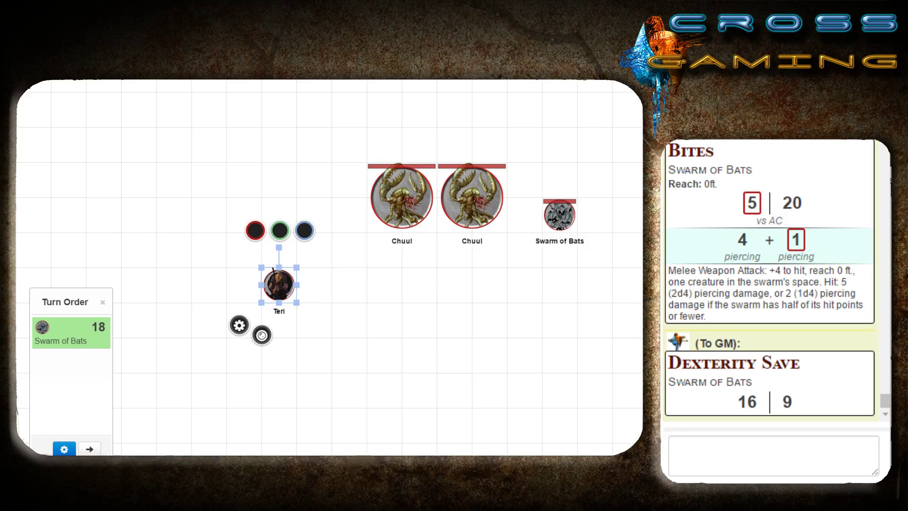
click(772, 455)
text(!shaped-spell)
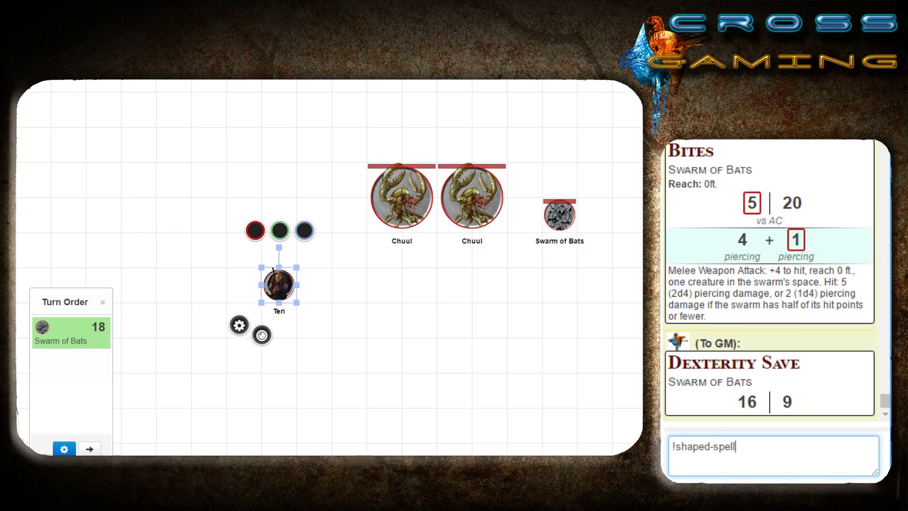
key(Return)
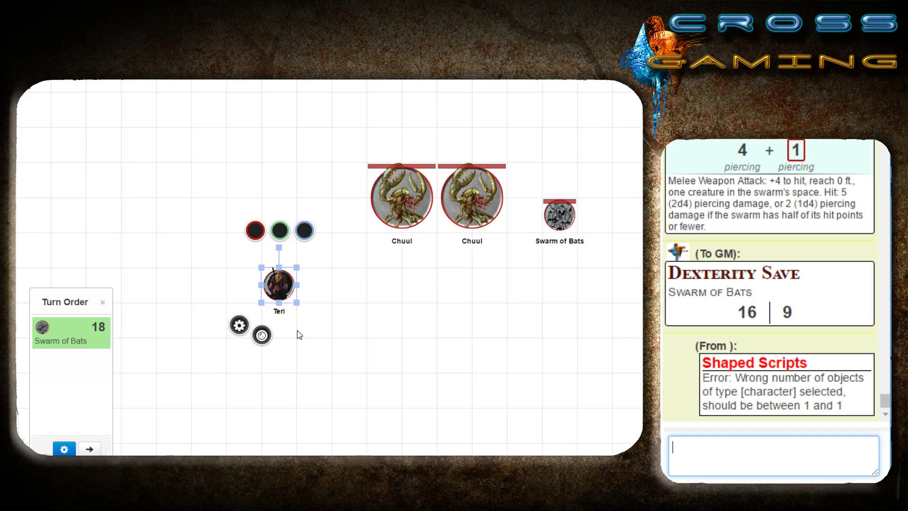
- Check in the token settings which character the Teri token represents
click(297, 330)
click(282, 296)
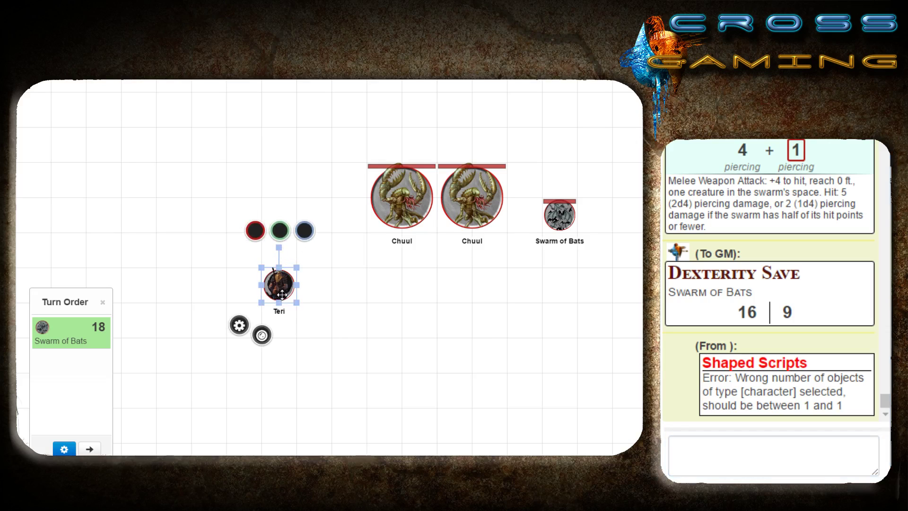
double_click(279, 291)
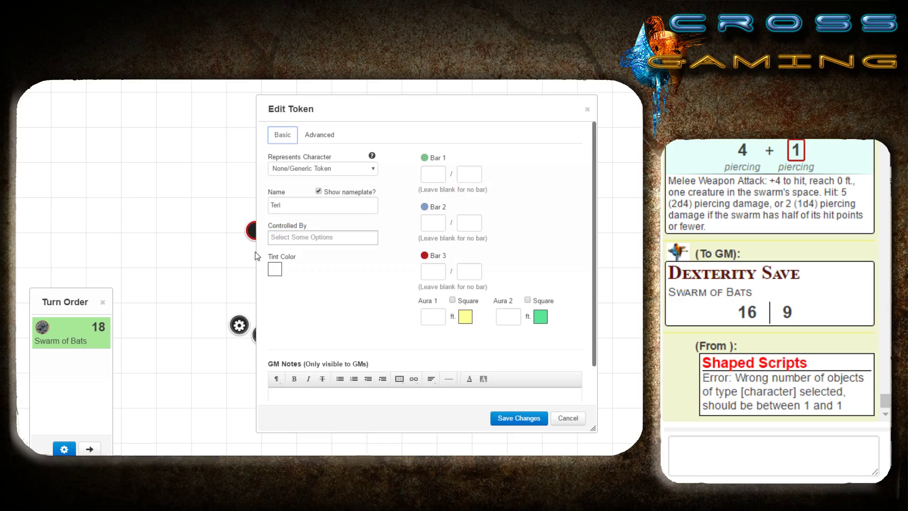
click(510, 418)
double_click(279, 290)
click(526, 420)
double_click(281, 290)
click(567, 418)
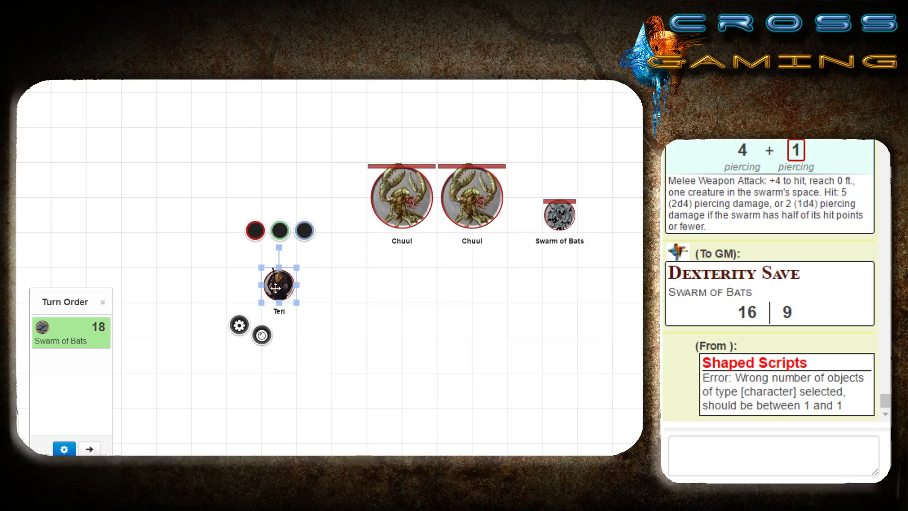
- Make the Teri token represent the character Draedaecreu Voukraug and save the token changes
double_click(275, 287)
click(303, 169)
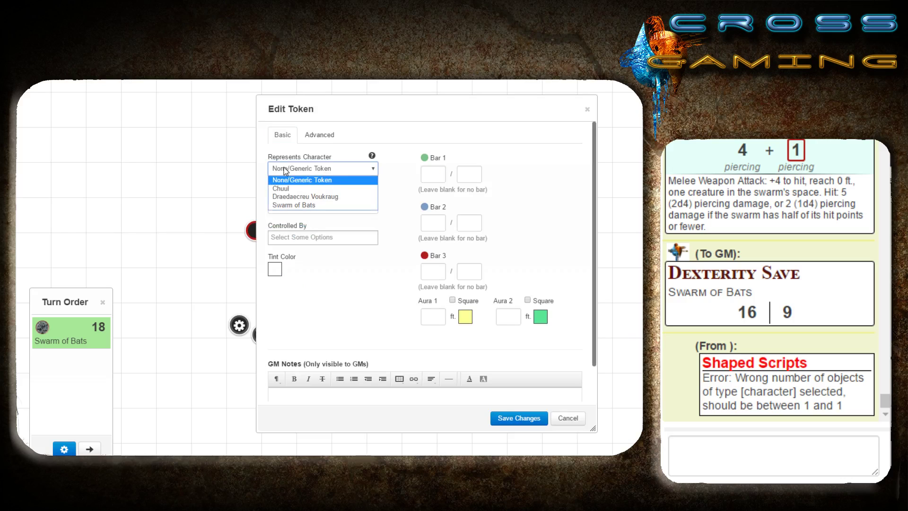
click(293, 194)
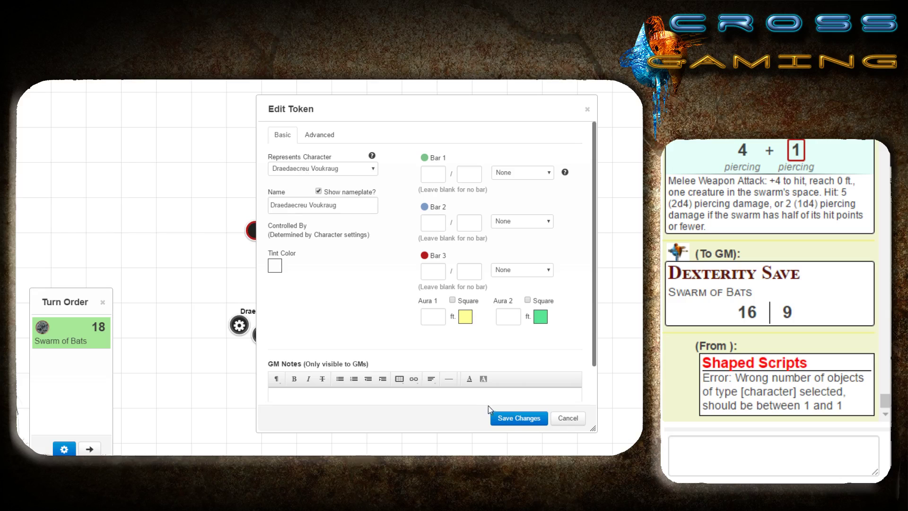
click(511, 417)
click(336, 350)
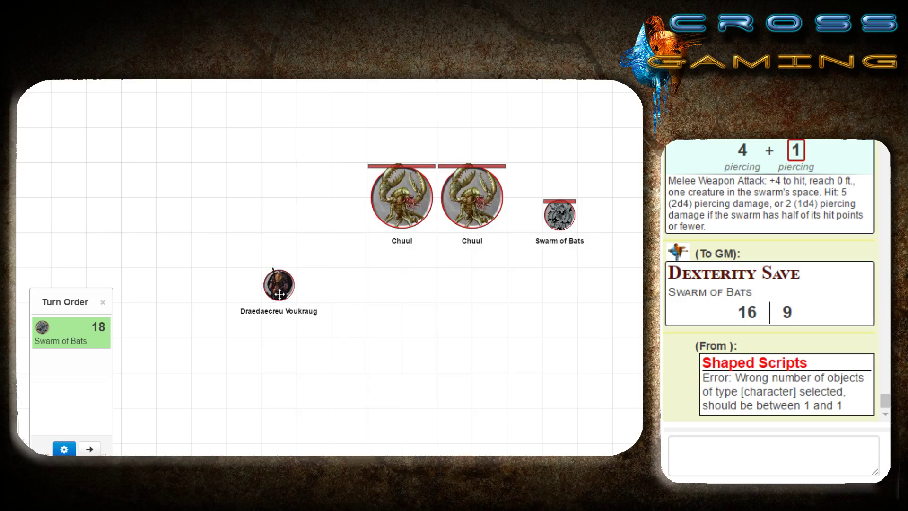
- Run !shaped-spell on the Draedaecreu Voukraug token to bring up the spell importer
click(280, 293)
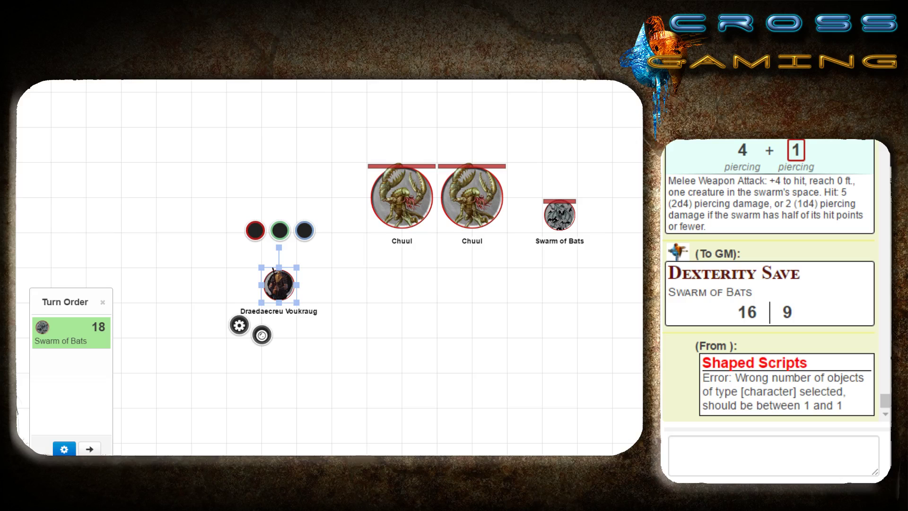
click(774, 455)
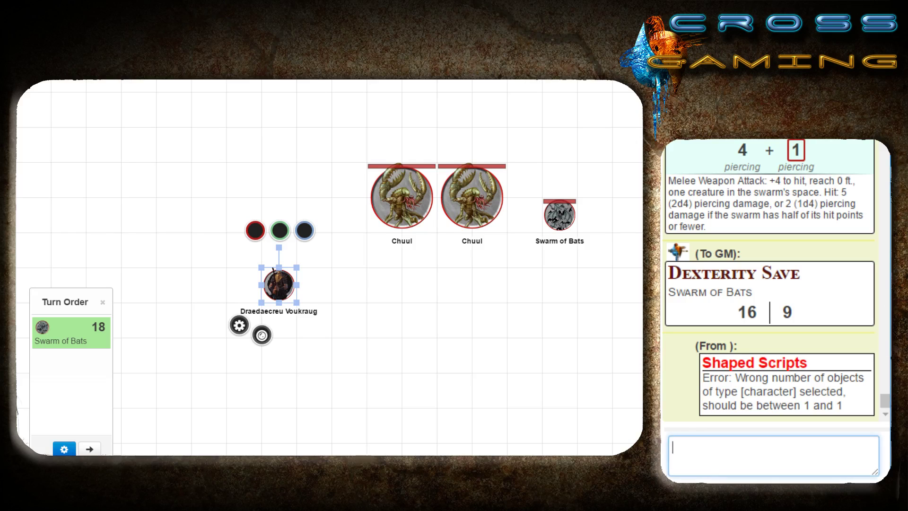
text(!shaped-spell)
key(Return)
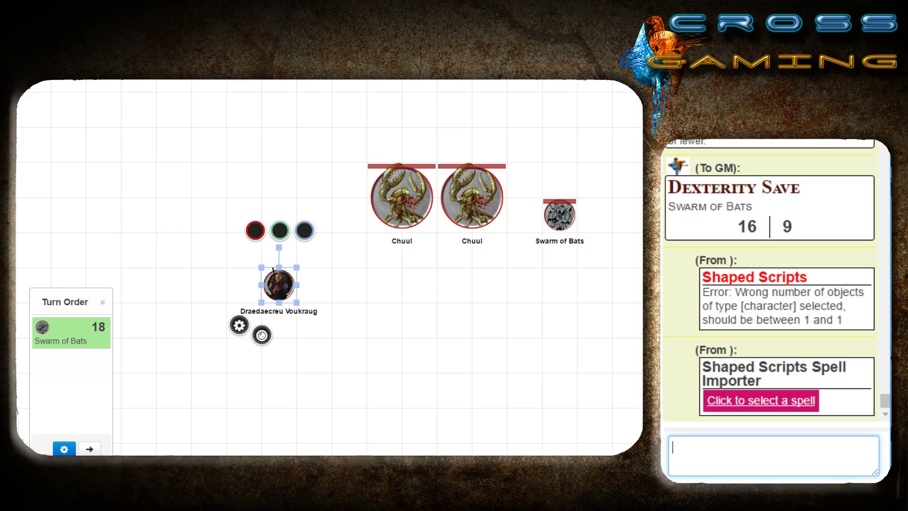
- Shorten the Draedaecreu Voukraug token's name to Draedaecreu and save the token changes
double_click(279, 285)
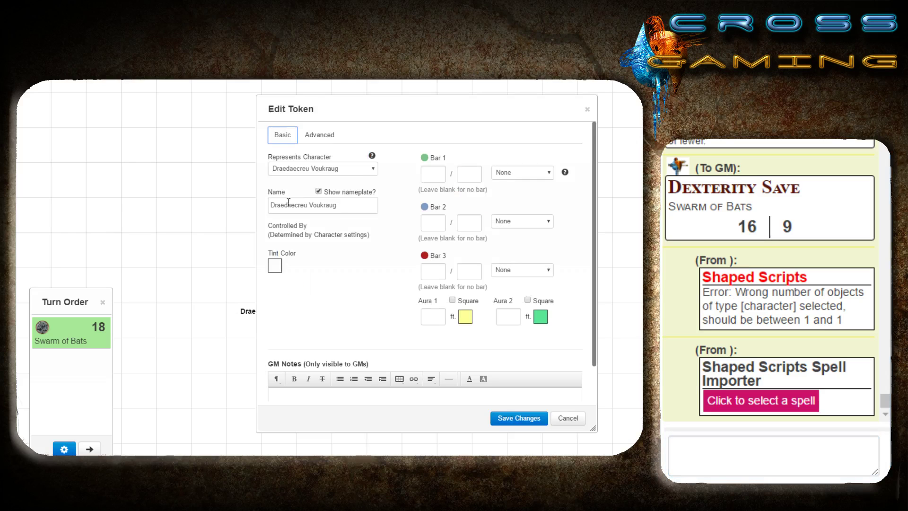
click(271, 157)
drag(344, 205, 308, 209)
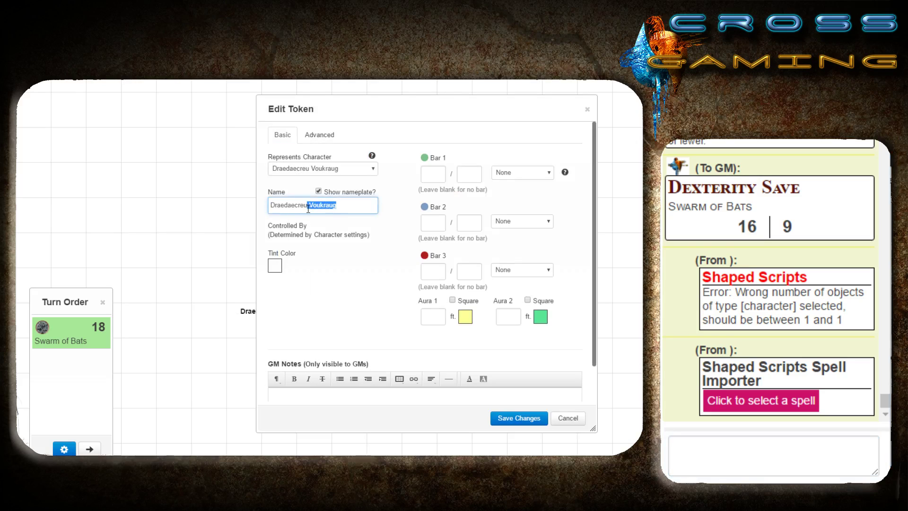
key(BackSpace)
click(502, 420)
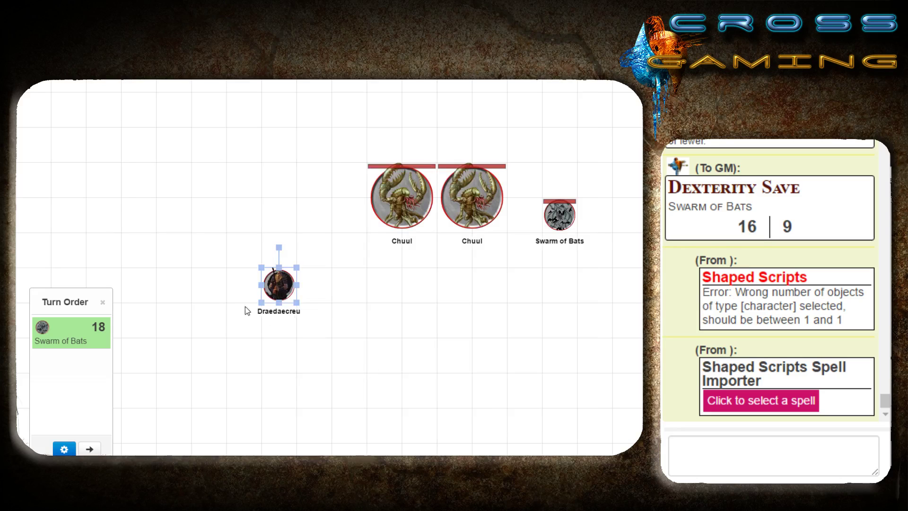
- Reselect the Draedaecreu token, review its settings and close them without altering anything
click(232, 312)
click(270, 285)
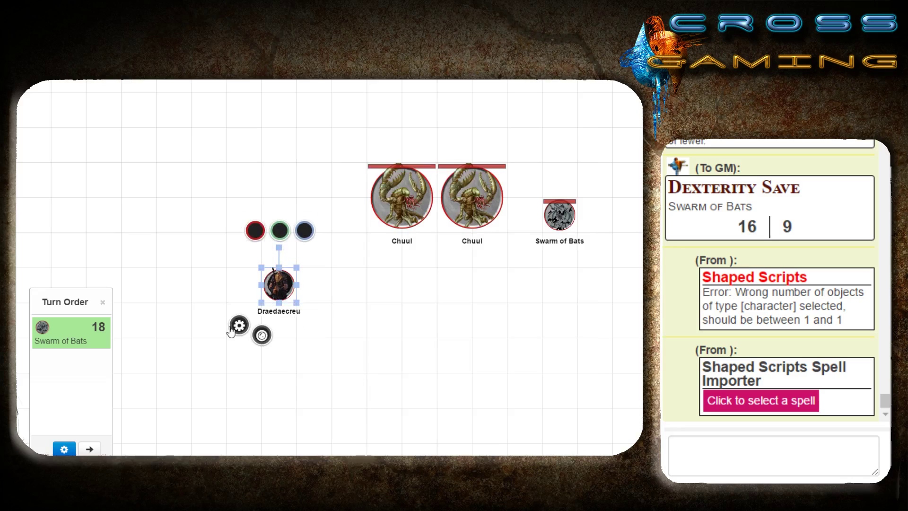
click(291, 387)
double_click(279, 283)
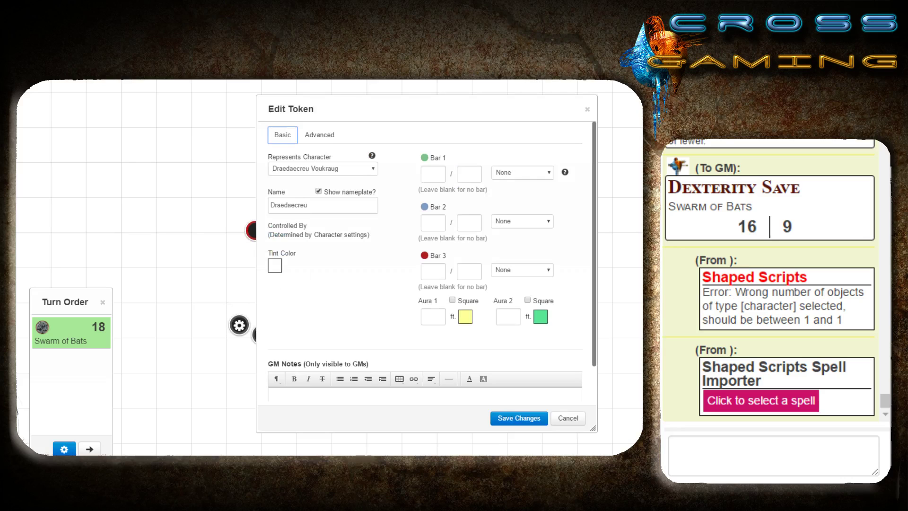
click(505, 425)
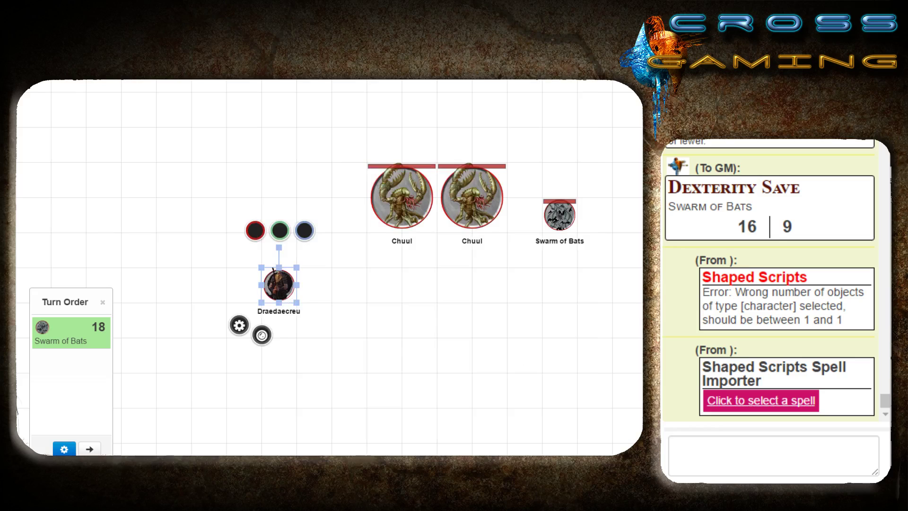
- Pick the spell Cure Wounds in the spell importer and submit it for the Draedaecreu token
click(761, 401)
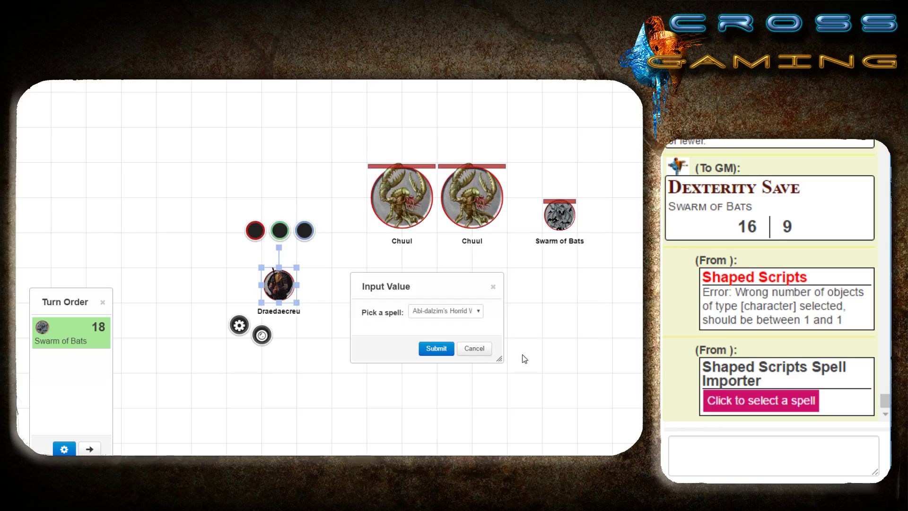
click(426, 310)
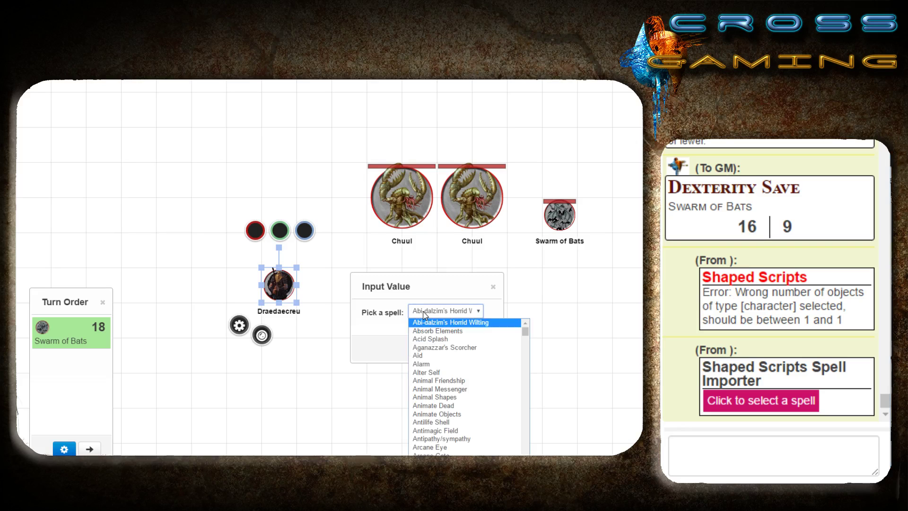
text(cu)
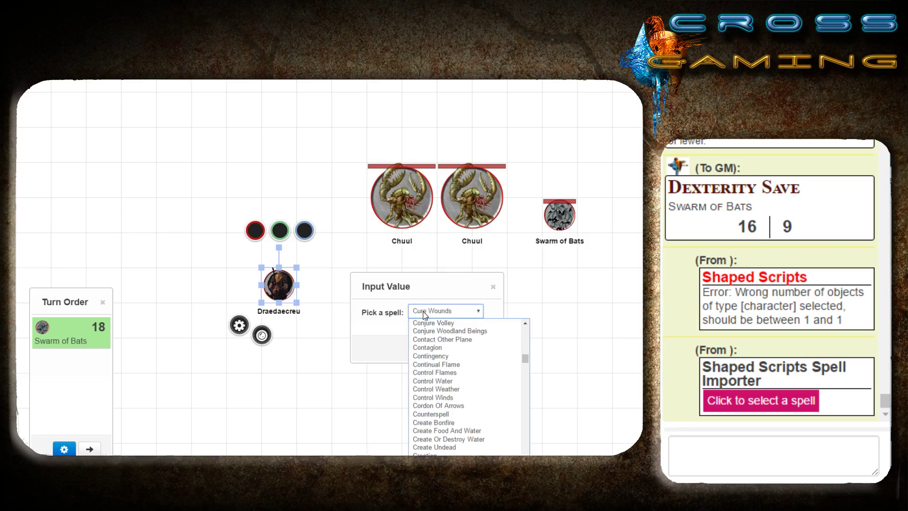
key(Return)
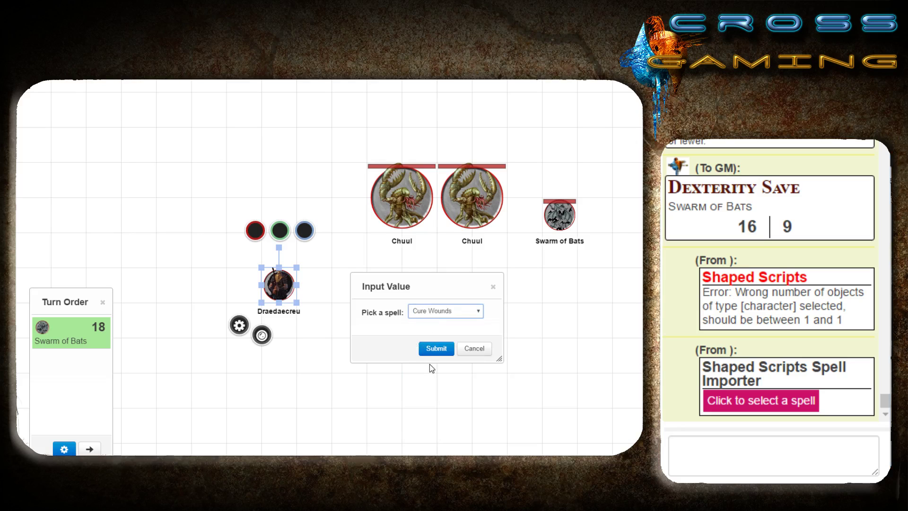
click(431, 349)
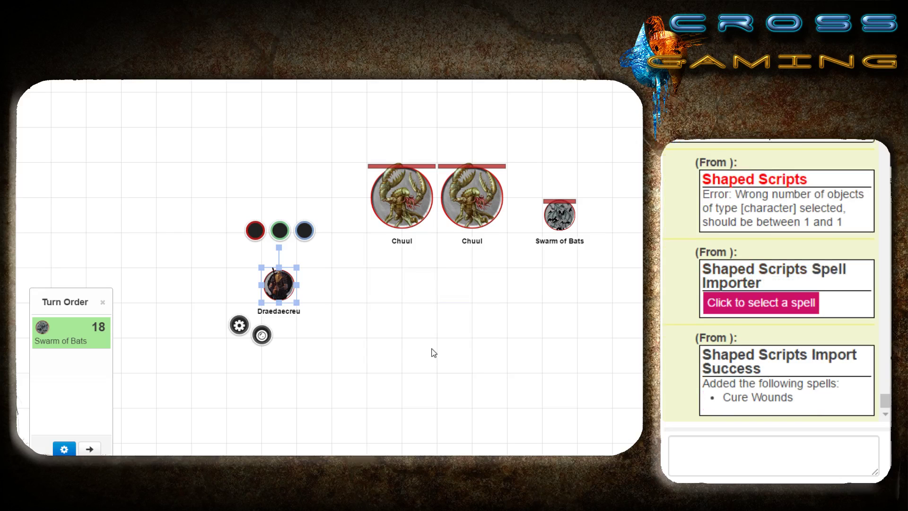
- Open the Draedaecreu Voukraug character sheet from the token and accept the pending spell import
click(359, 338)
click(273, 289)
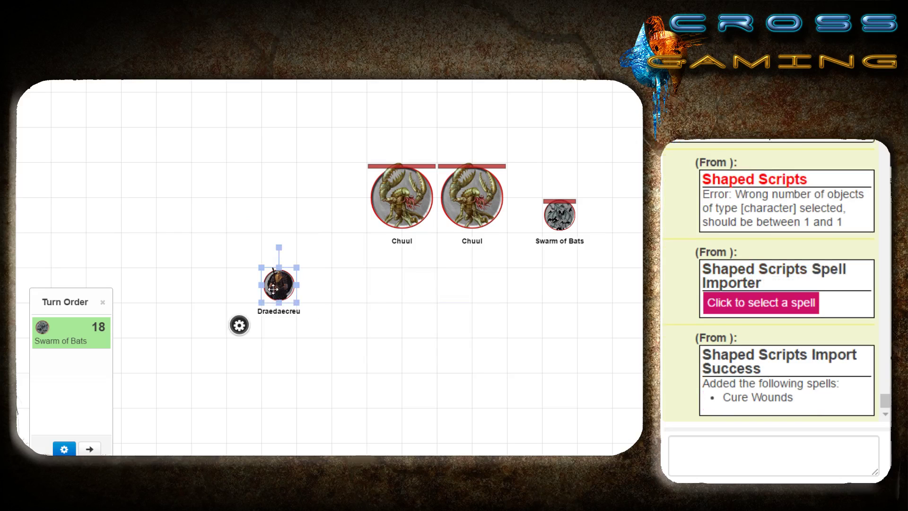
double_click(274, 290)
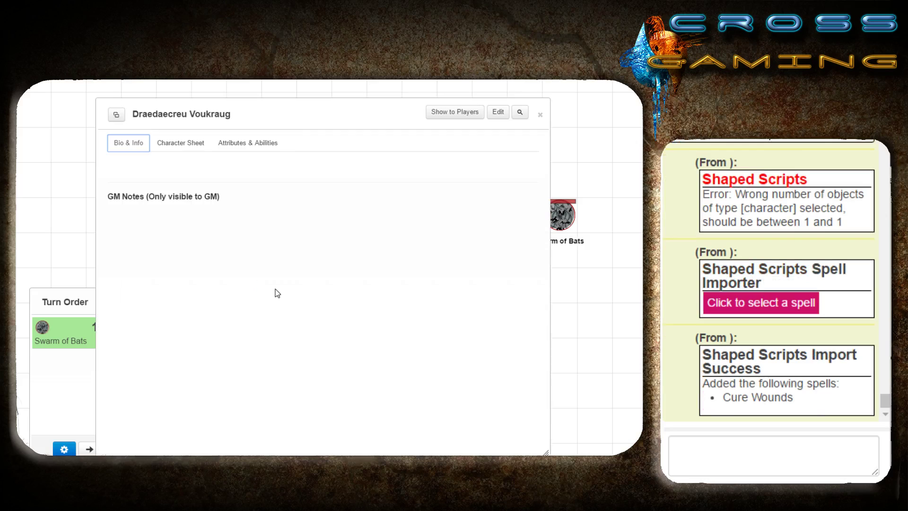
click(184, 143)
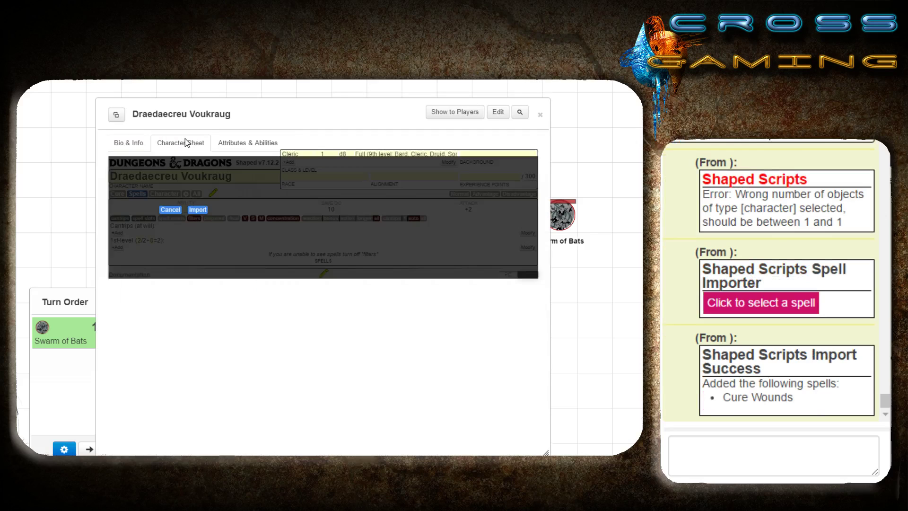
click(197, 210)
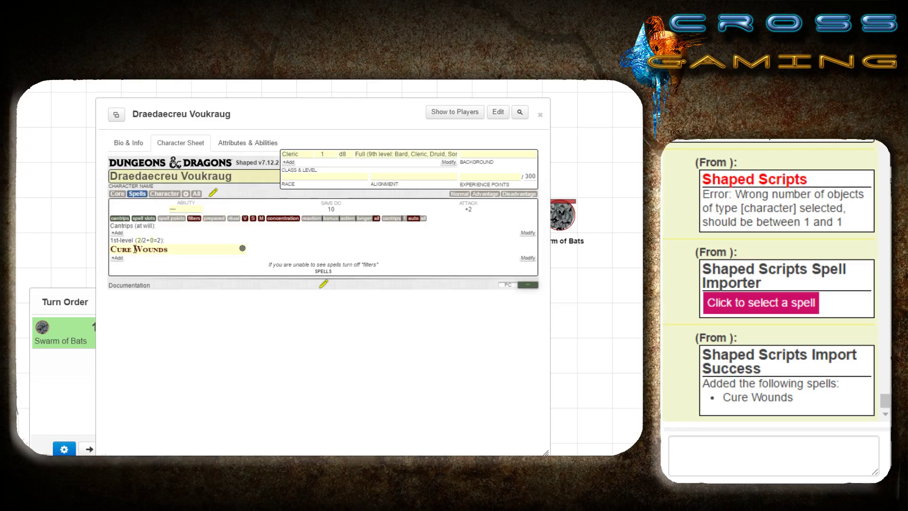
- Review the imported Cure Wounds spell's details, collapse them and leave the sheet's edit mode
click(242, 249)
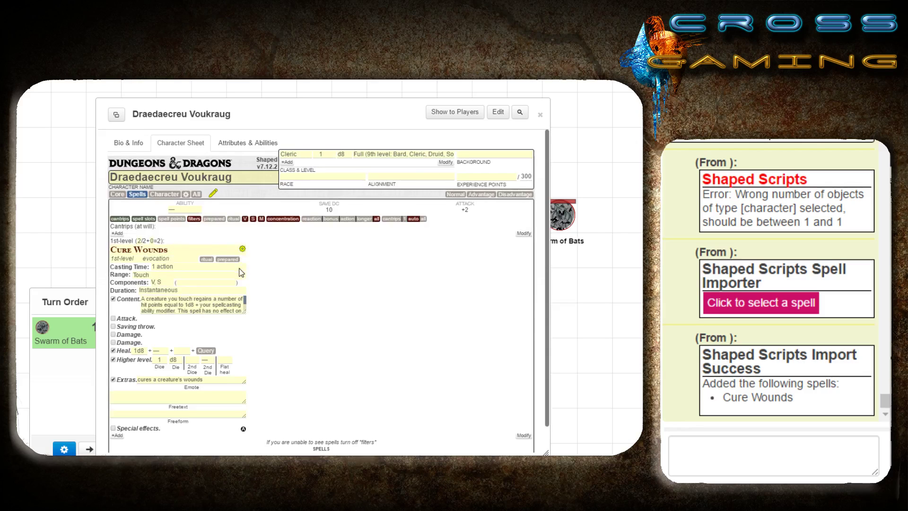
click(242, 250)
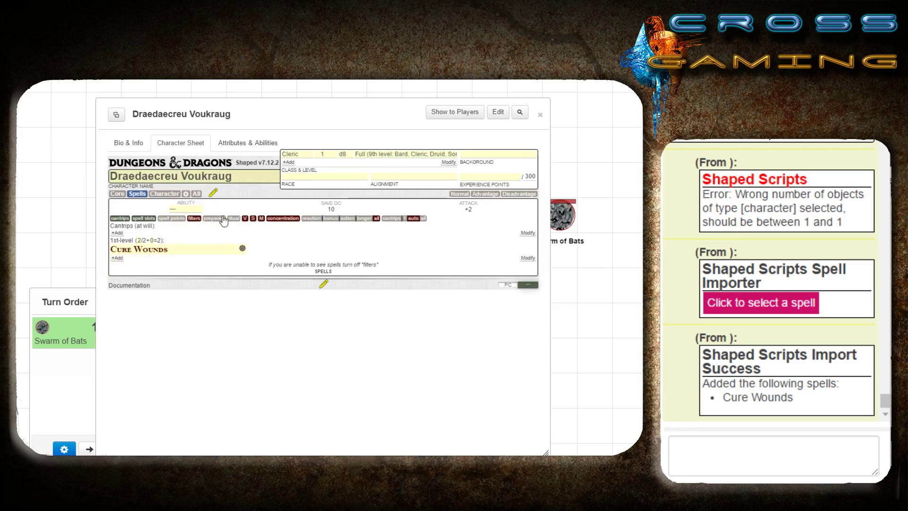
click(212, 193)
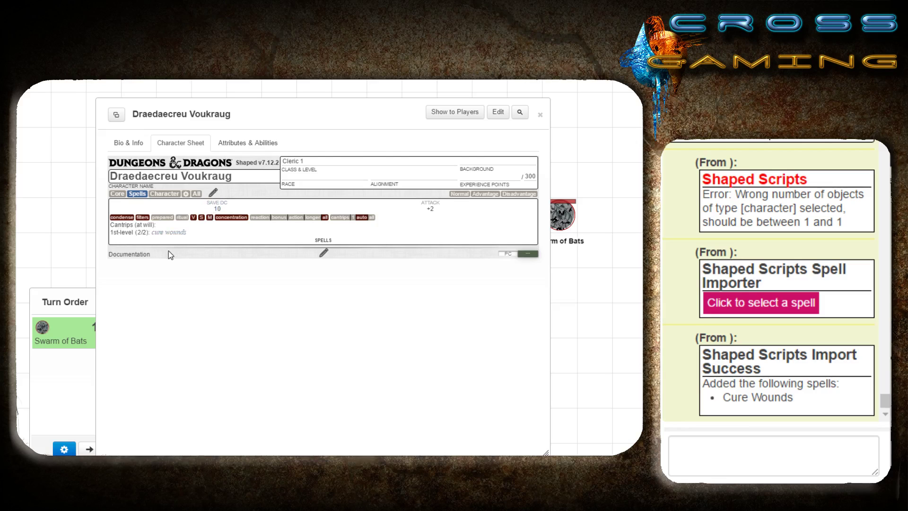
- Mark Cure Wounds as prepared in its spell details and return the sheet to view mode
click(213, 195)
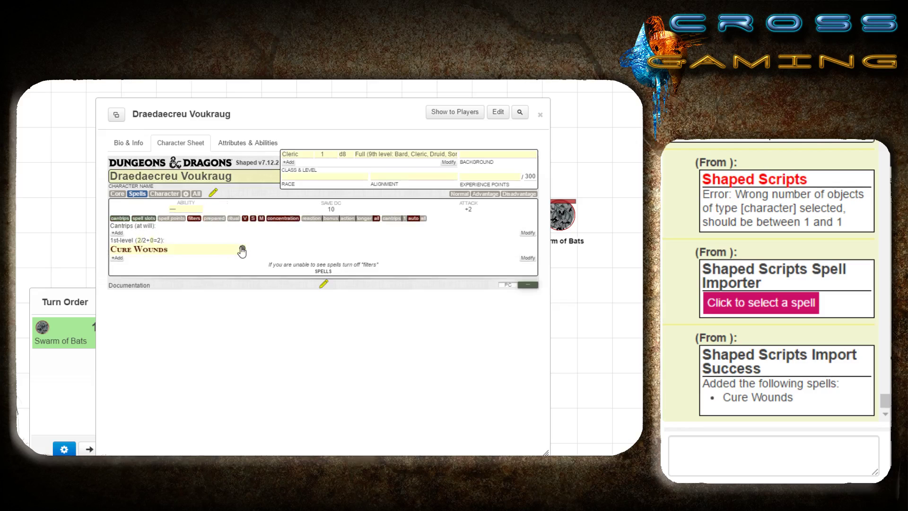
click(242, 249)
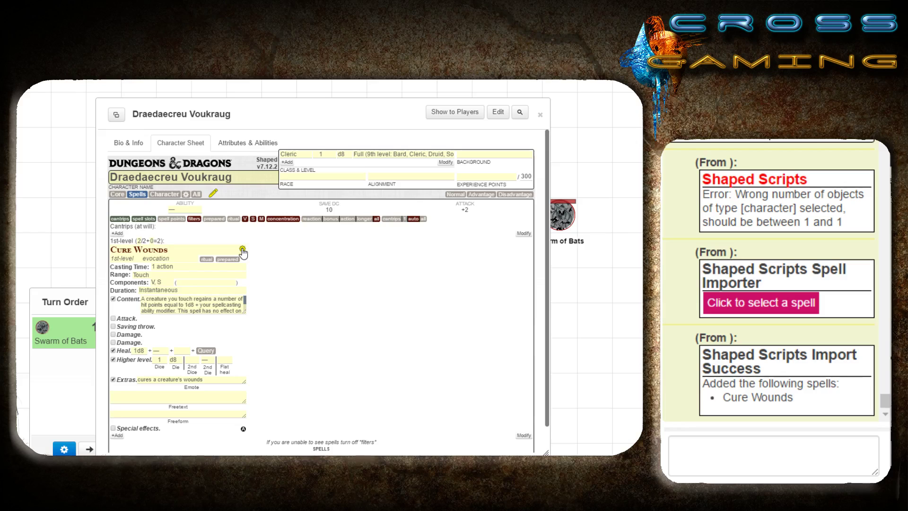
click(227, 259)
click(242, 249)
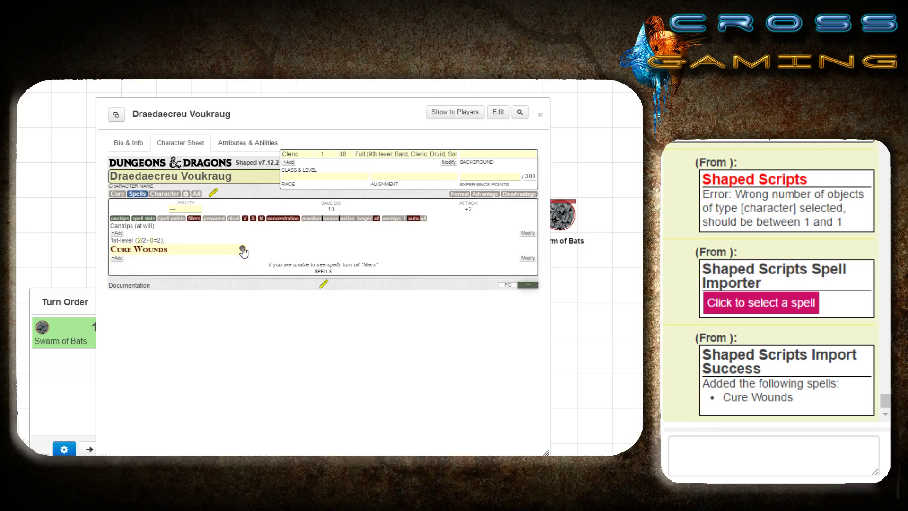
click(213, 196)
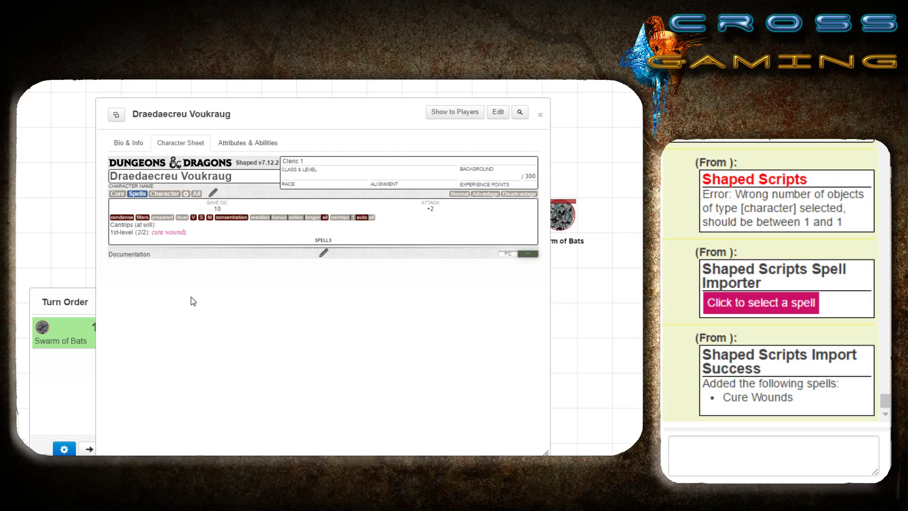
- Cast Cure Wounds from the sheet and examine the cast level and healing roll breakdown in the chat
click(168, 233)
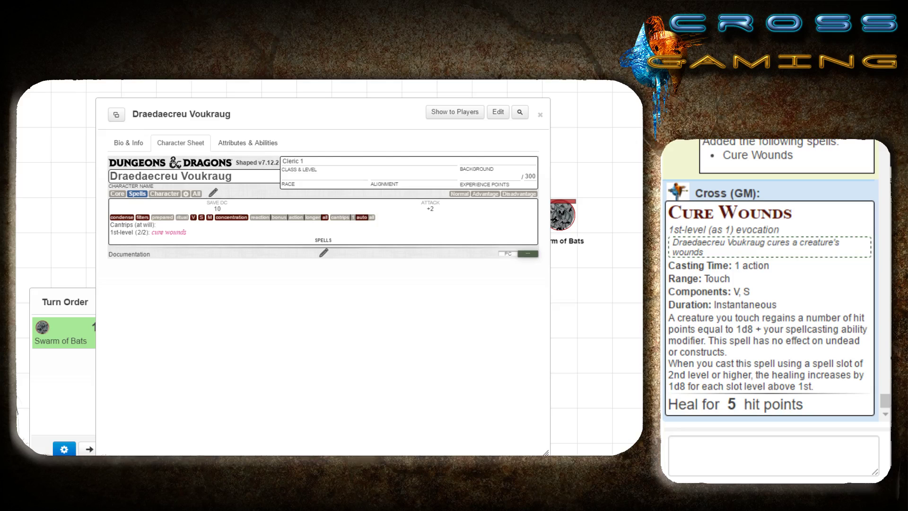
drag(710, 229, 736, 230)
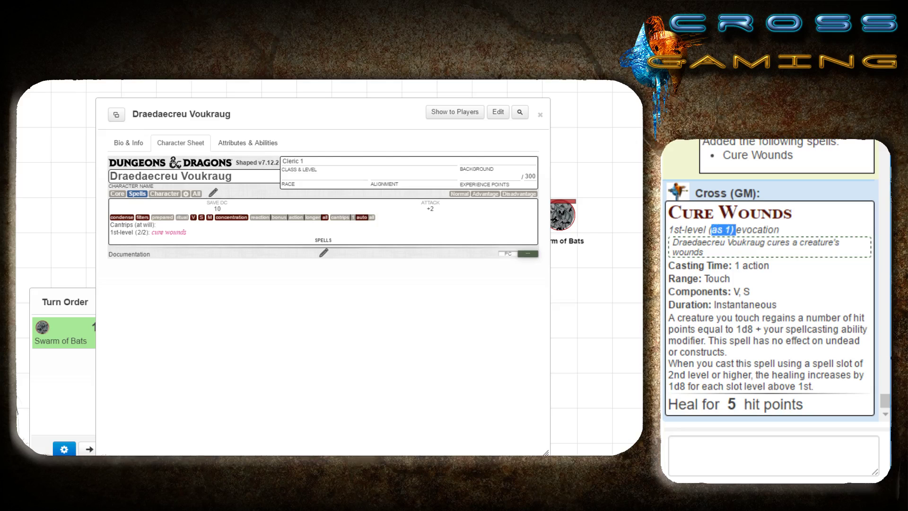
click(736, 230)
mouse_move(731, 404)
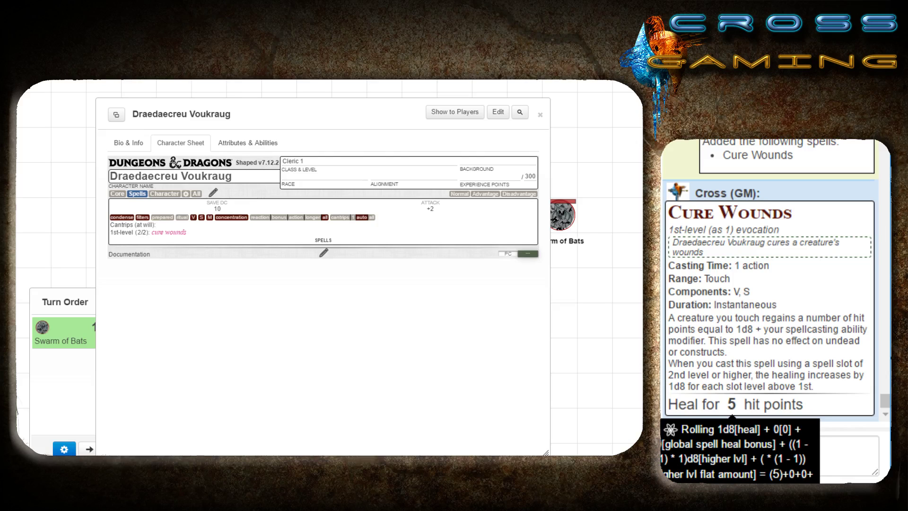
- Set the character's Wisdom score to 16 in the core stats and cast Cure Wounds again
click(118, 195)
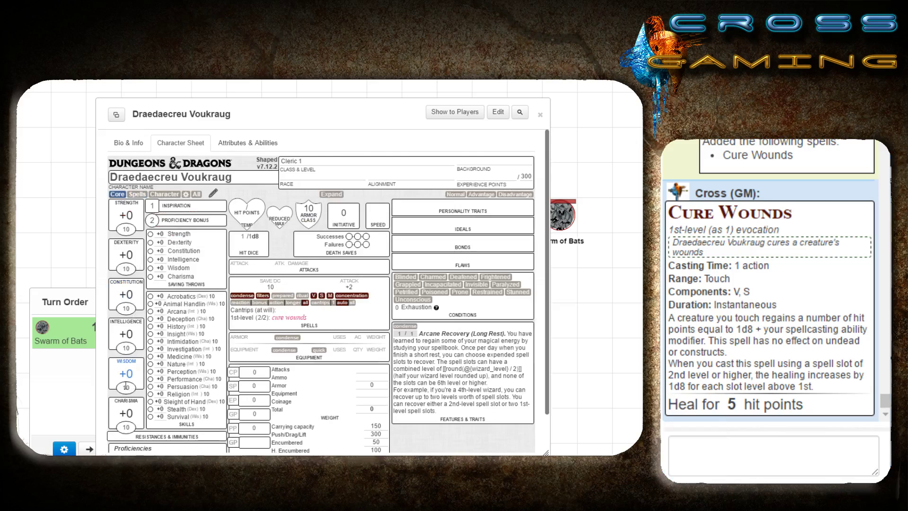
click(213, 193)
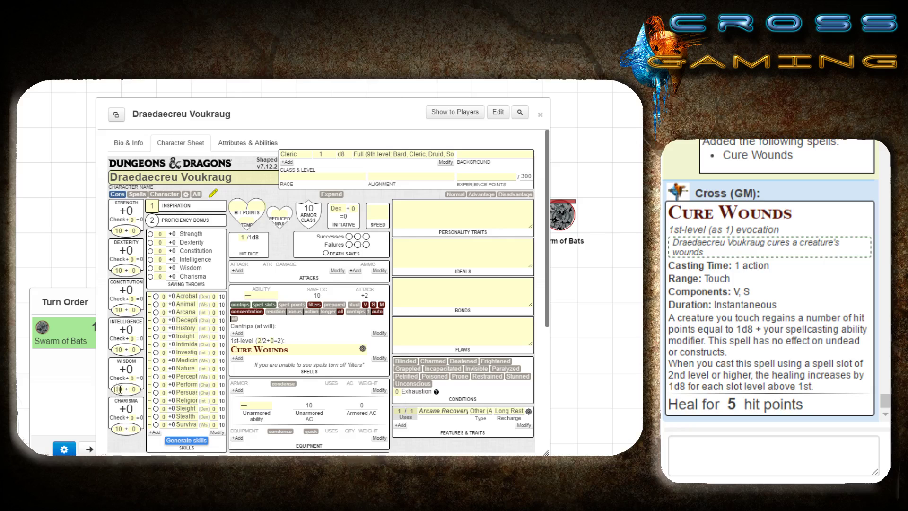
double_click(120, 388)
text(16)
click(197, 443)
click(213, 193)
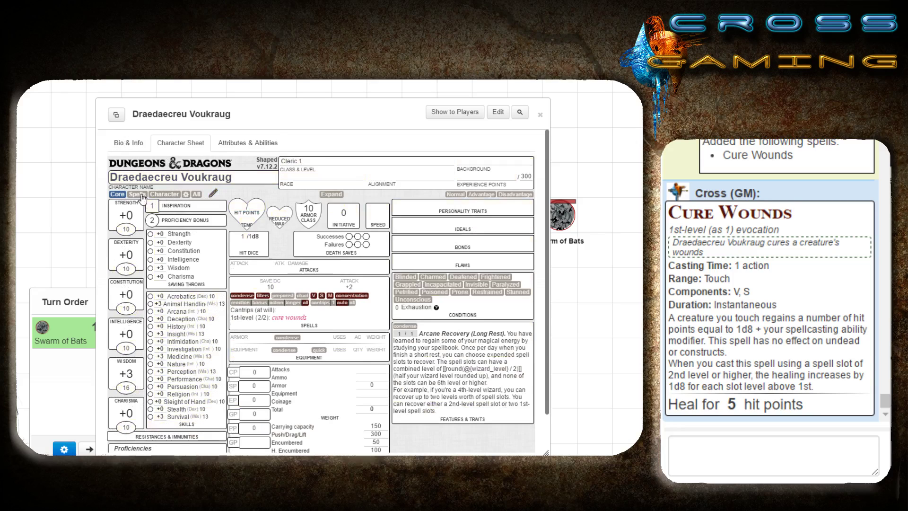
click(141, 195)
click(175, 234)
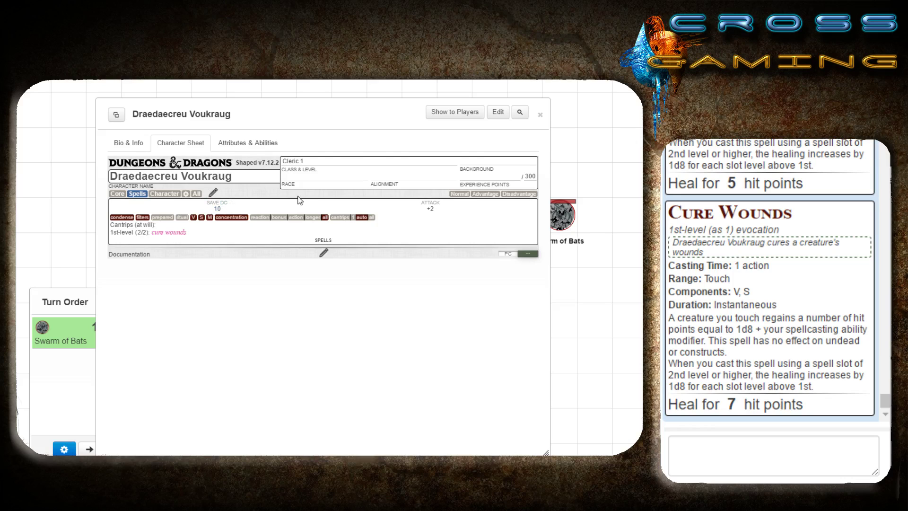
- Expand Cure Wounds in edit mode, check its heal ability options, and set the sheet's spellcasting ability to Wisdom
click(213, 195)
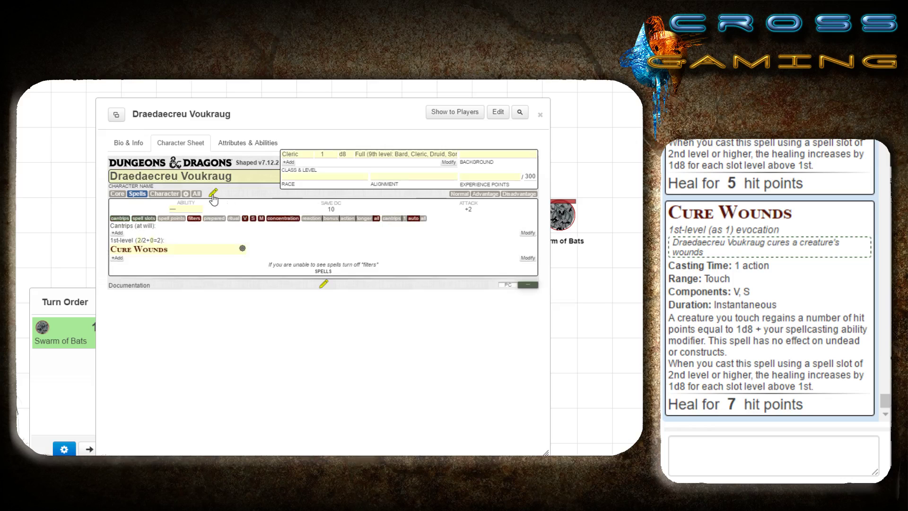
click(242, 249)
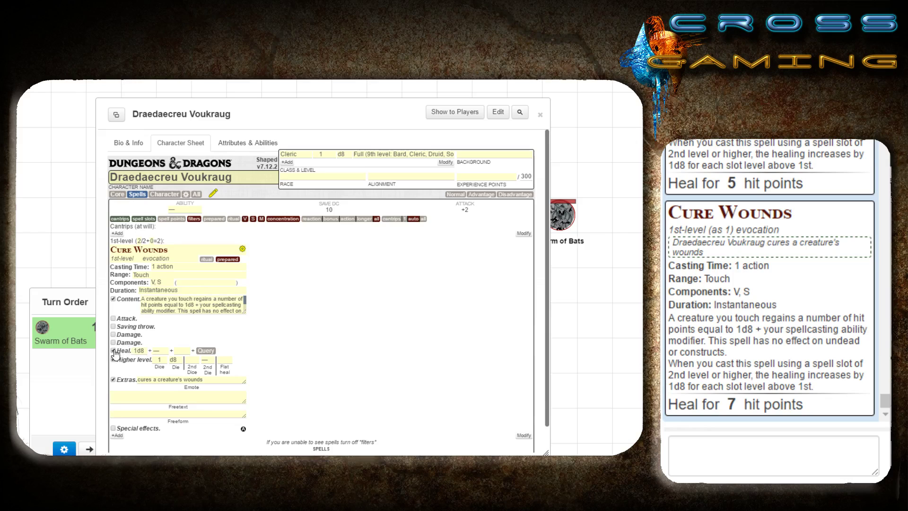
click(160, 351)
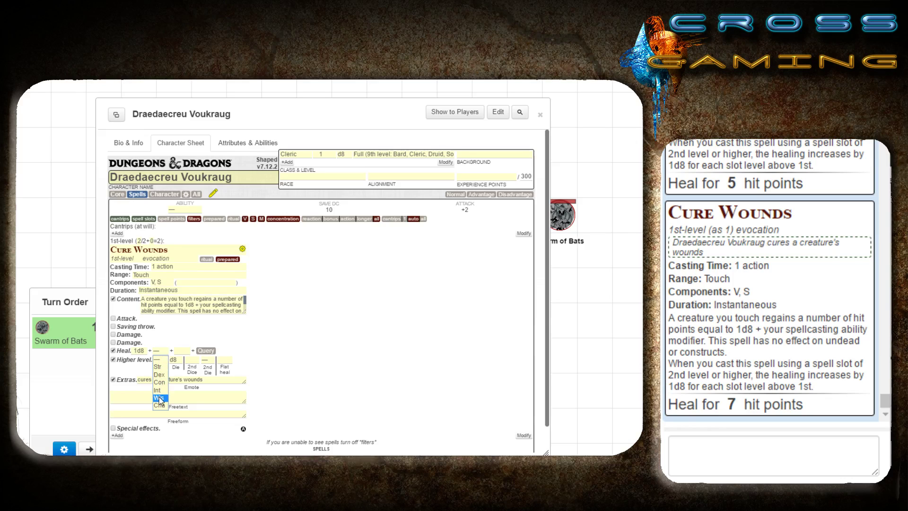
click(158, 359)
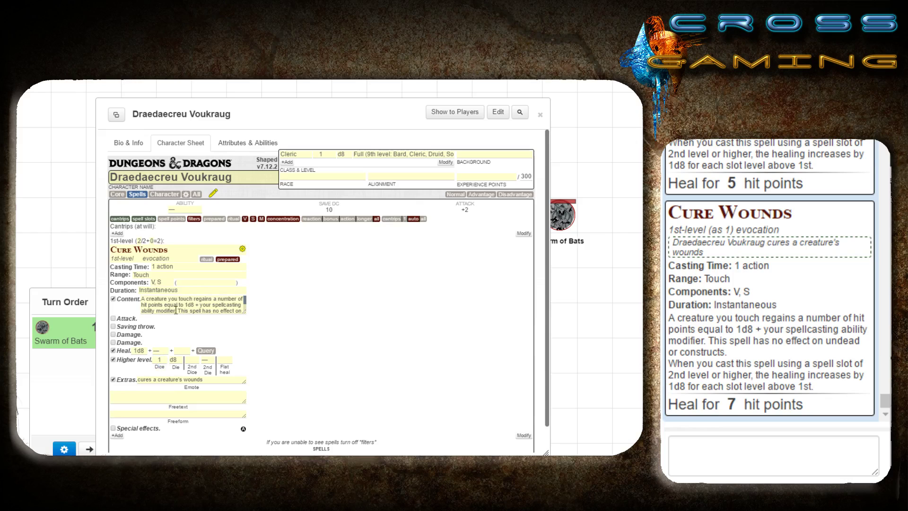
click(180, 211)
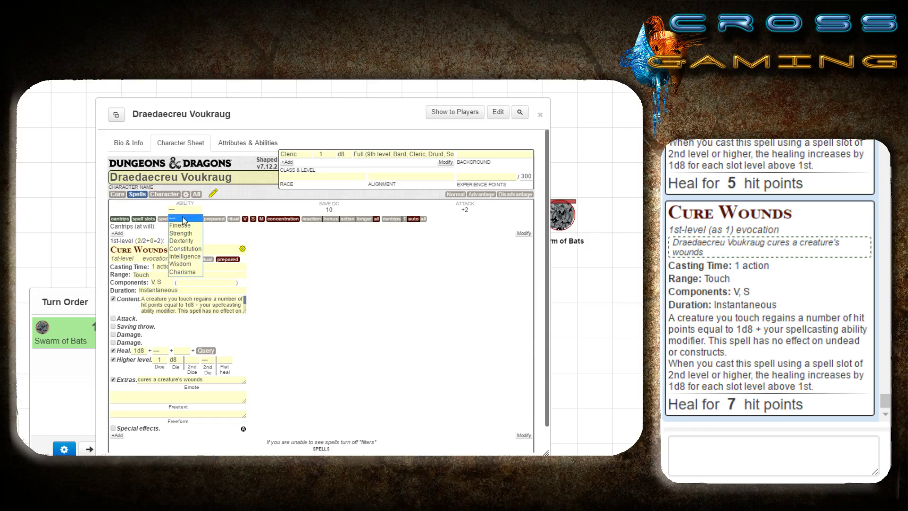
click(184, 265)
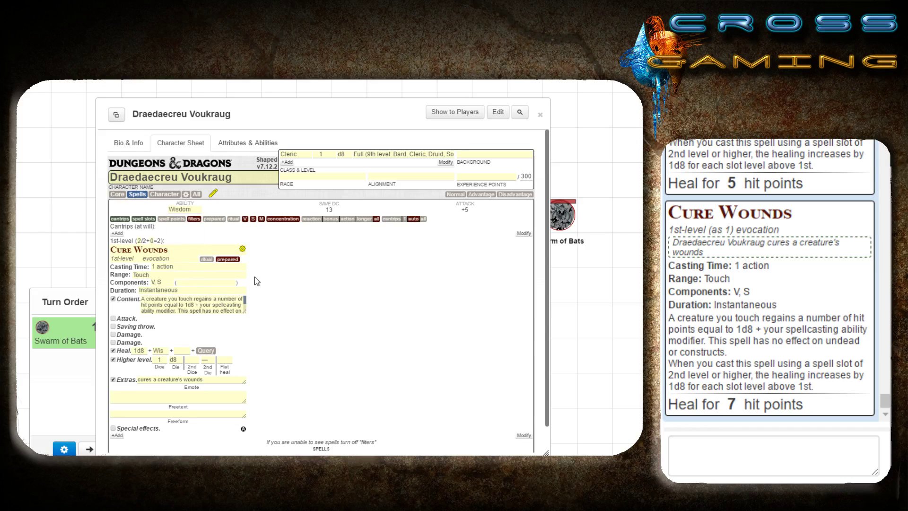
- Clear the sheet's spellcasting ability and select Wisdom for it again
click(187, 211)
click(184, 218)
click(185, 210)
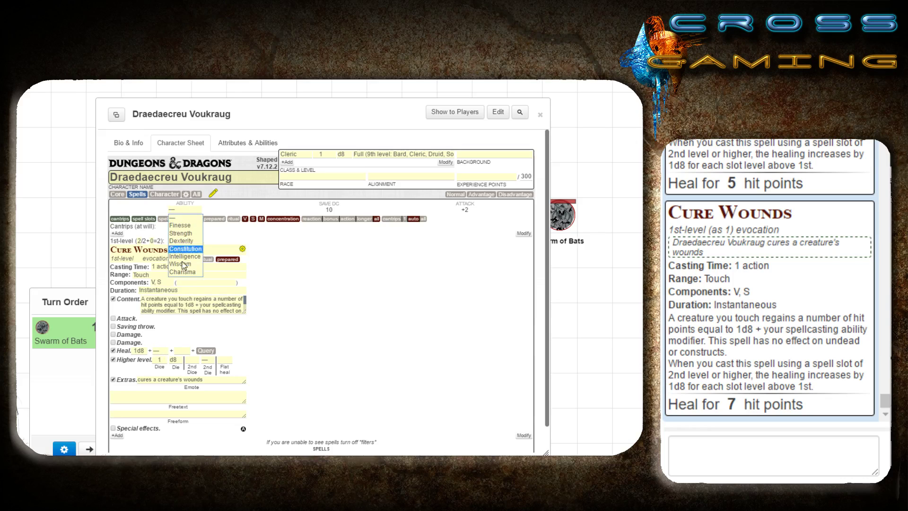
click(181, 266)
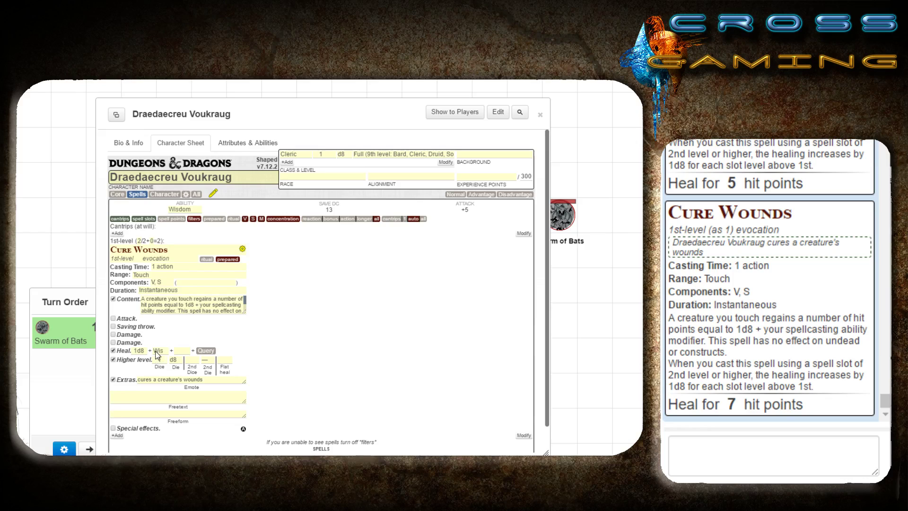
- Cast Cure Wounds from the sheet's view mode and examine the healing roll in the chat
click(213, 193)
click(173, 232)
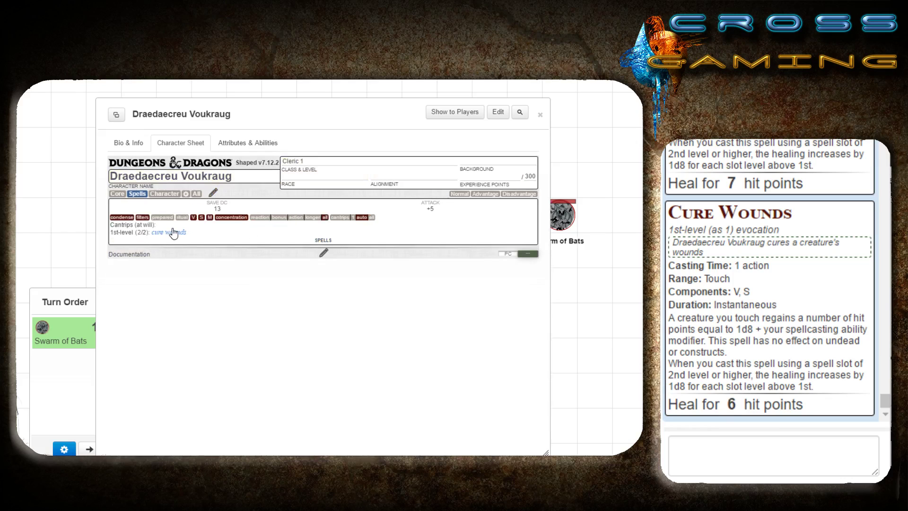
mouse_move(732, 404)
click(213, 193)
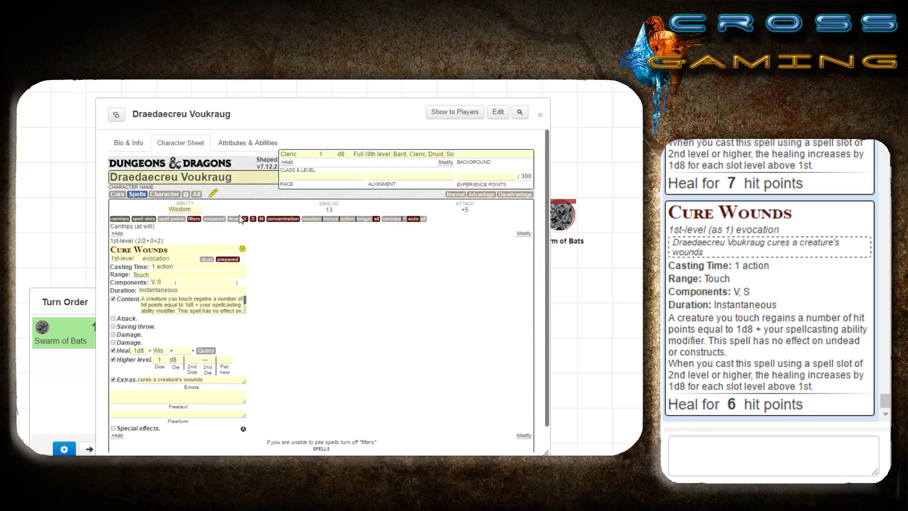
click(213, 193)
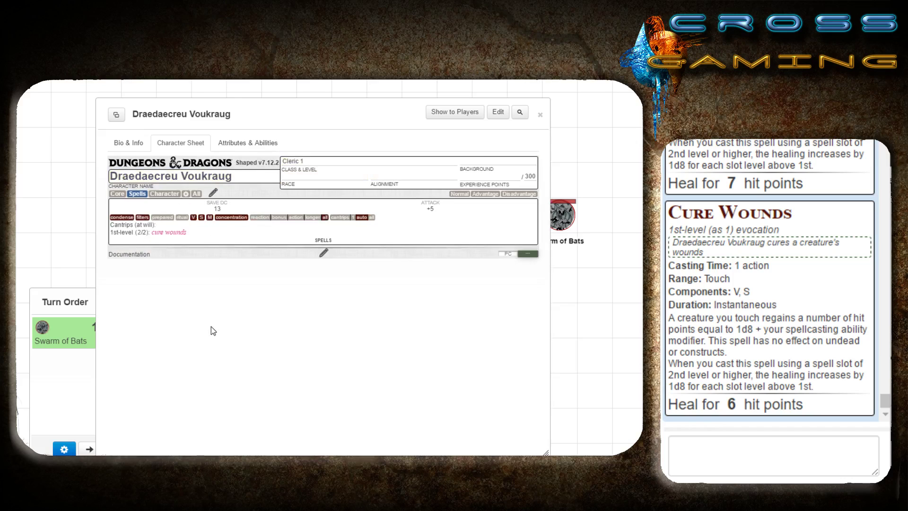
- Open the character sheet's settings and set the spellcasting heal bonus to 2
click(166, 194)
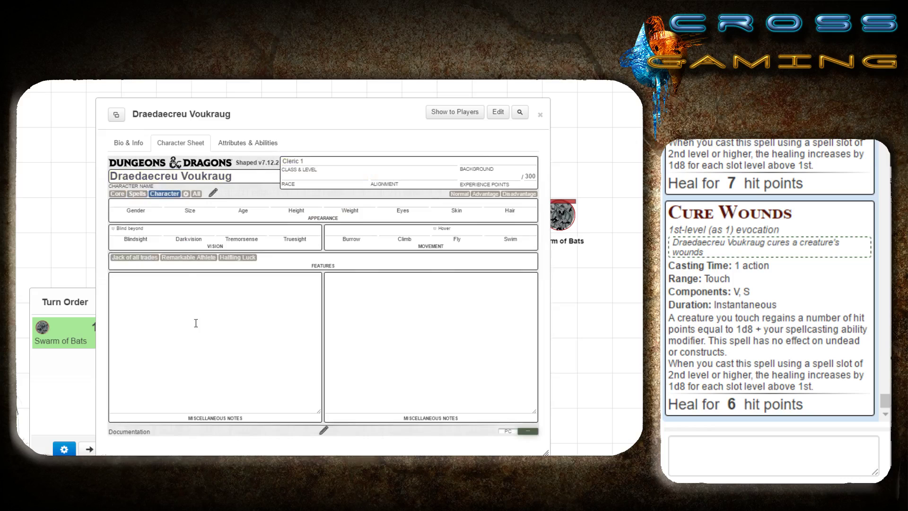
click(186, 194)
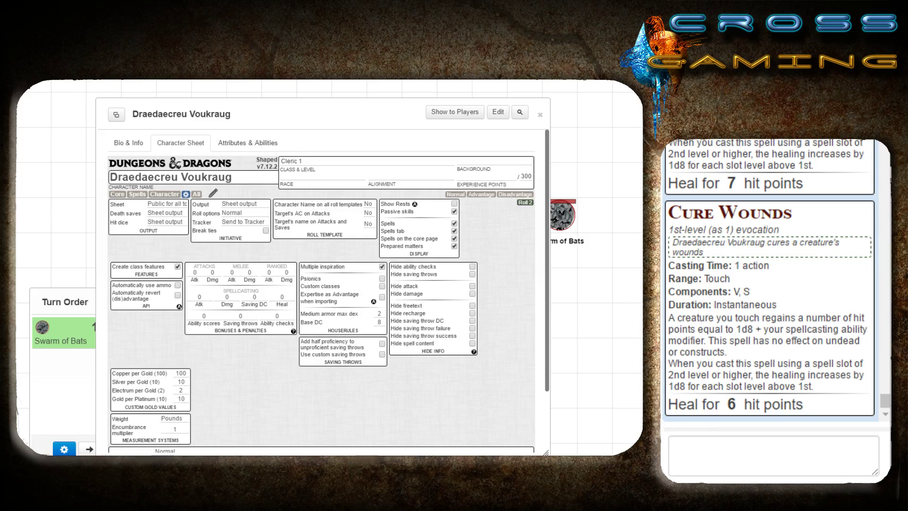
double_click(282, 298)
text(2)
- Write the formula 2+?{Spell Level} in the chat input and copy it into the sheet's spellcasting heal bonus
click(773, 454)
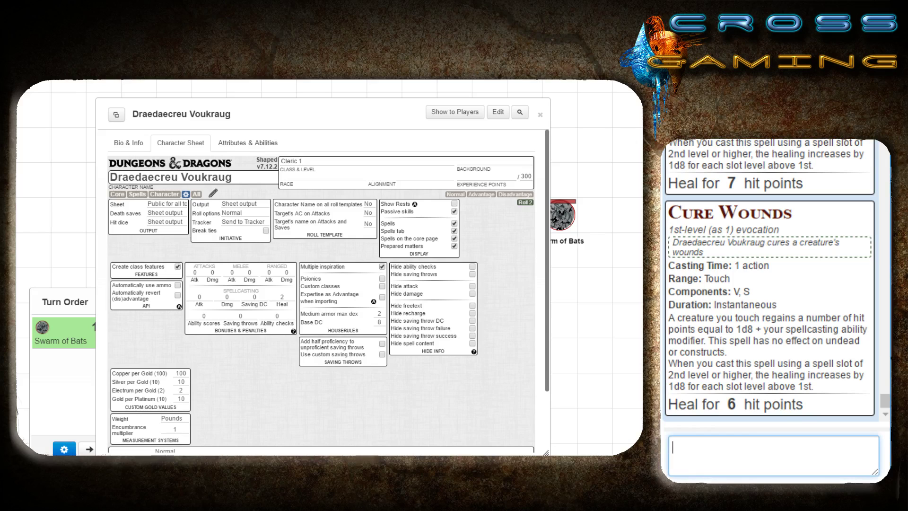
text(2+?{Spell Level})
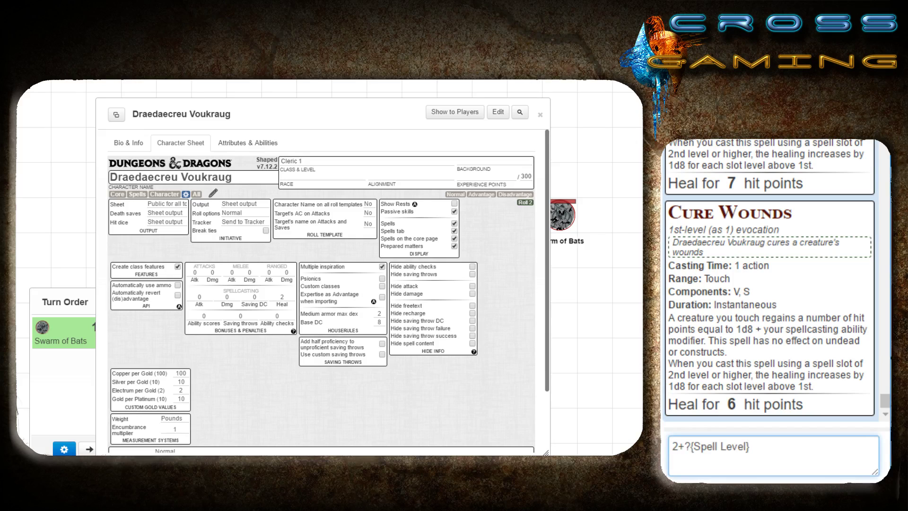
click(685, 446)
key(shift+Right)
key(shift+Right)
key(shift+Right)
key(shift+Right)
key(End)
key(Home)
key(Right)
key(Right)
key(shift+Right)
key(shift+Right)
key(shift+Right)
key(shift+Right)
key(shift+Right)
key(shift+Right)
key(shift+Right)
key(shift+Right)
key(shift+Right)
key(shift+Right)
key(shift+Right)
key(shift+Right)
key(shift+Right)
key(shift+Right)
key(Right)
key(shift+Left)
key(shift+Left)
key(shift+Left)
key(shift+Left)
key(shift+Left)
key(shift+Left)
key(shift+Left)
key(shift+Left)
key(shift+Left)
key(shift+Left)
key(shift+Left)
key(shift+Left)
key(shift+Left)
key(shift+Left)
key(shift+Left)
key(shift+Left)
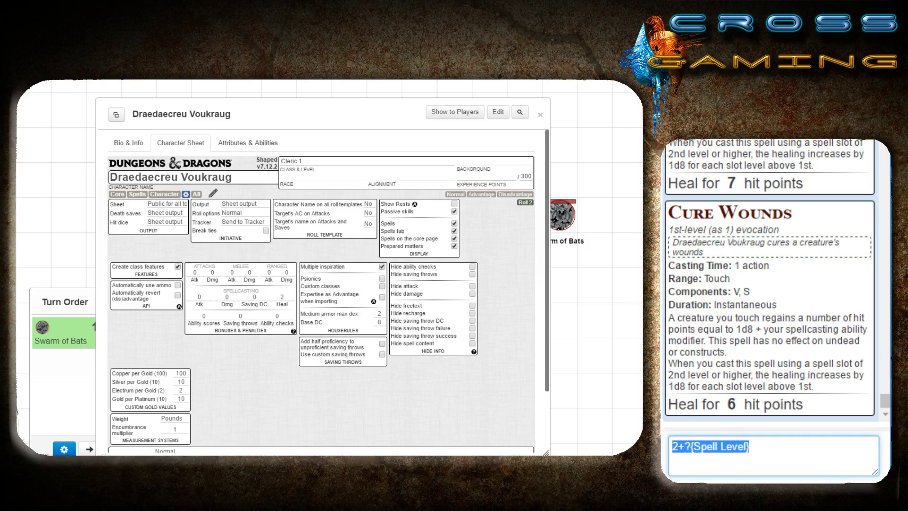
click(286, 296)
key(ctrl+v)
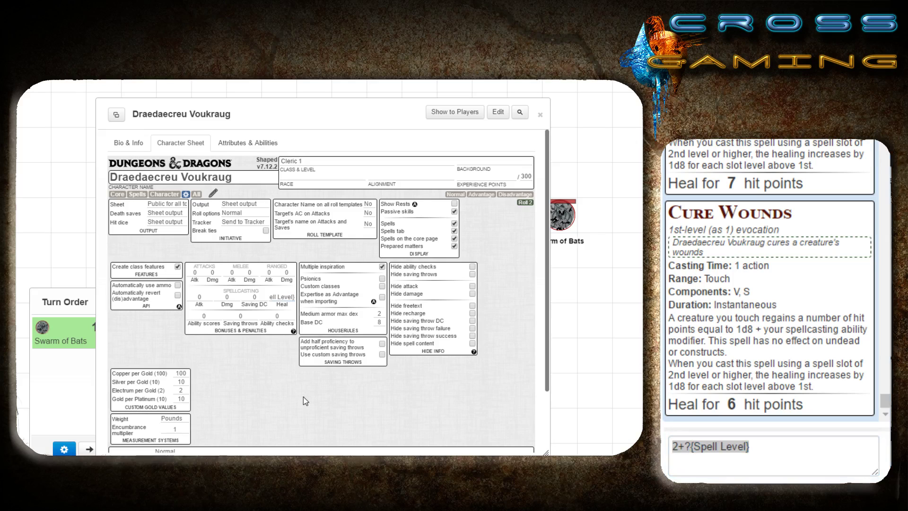
click(336, 420)
- Cast Cure Wounds from the spells page, entering 1 as the spell level
click(137, 195)
click(173, 233)
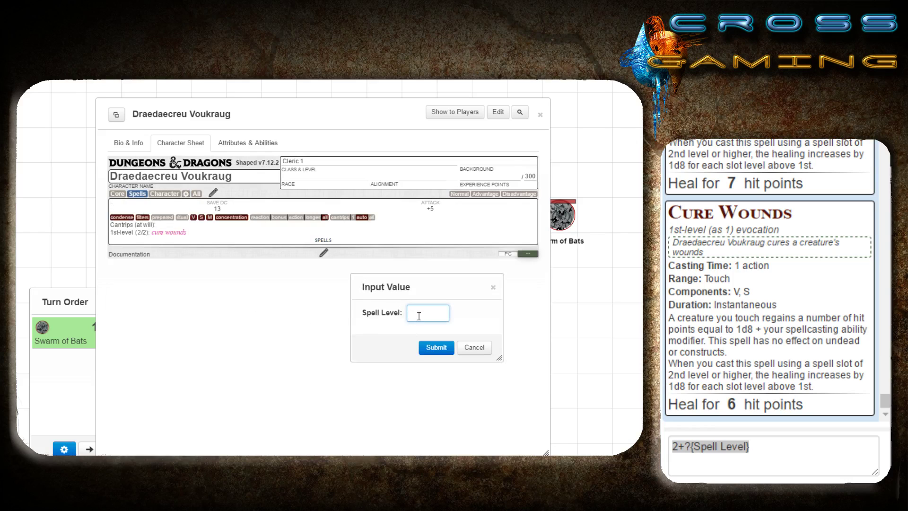
text(1)
click(429, 350)
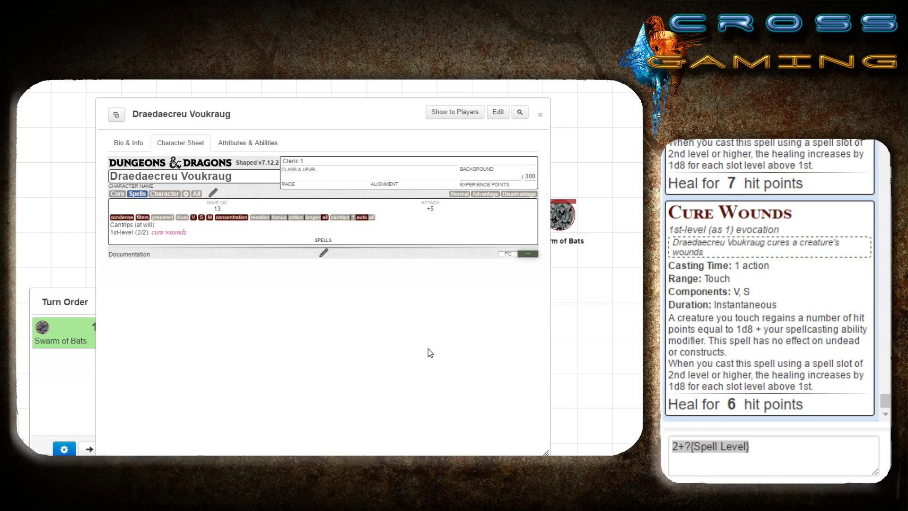
- Clear the drafted formula from the chat input and examine the roll breakdown of the last Cure Wounds cast
key(ctrl+a)
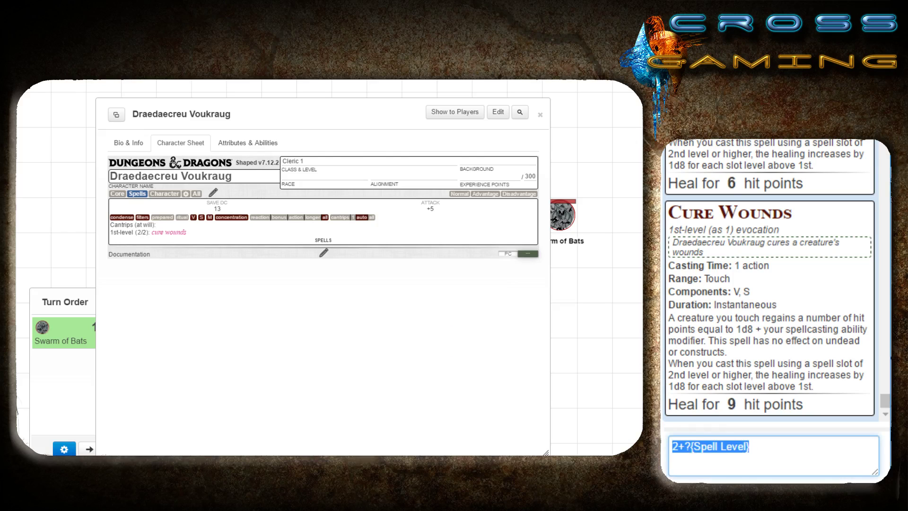
key(BackSpace)
mouse_move(732, 404)
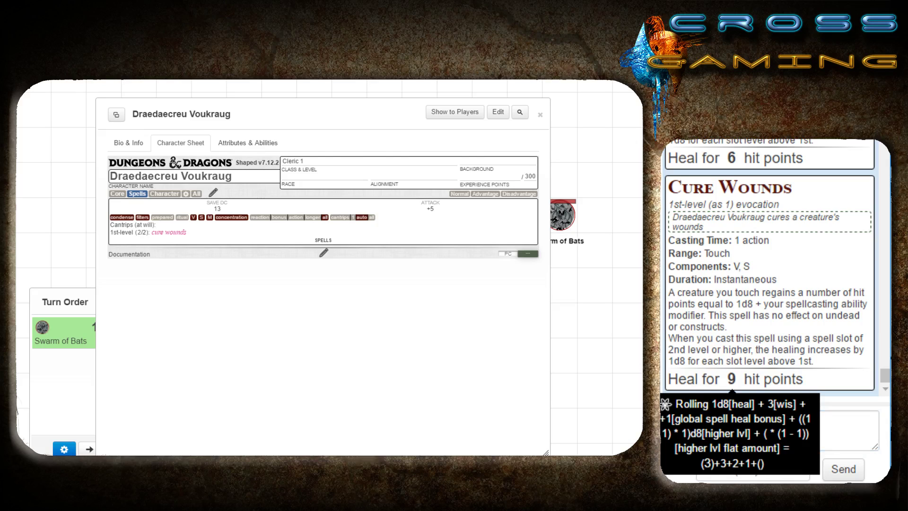
right_click(750, 381)
key(Escape)
- Cast Cure Wounds with 2 as the spell level and check its healing roll breakdown and cast level in the chat
click(180, 233)
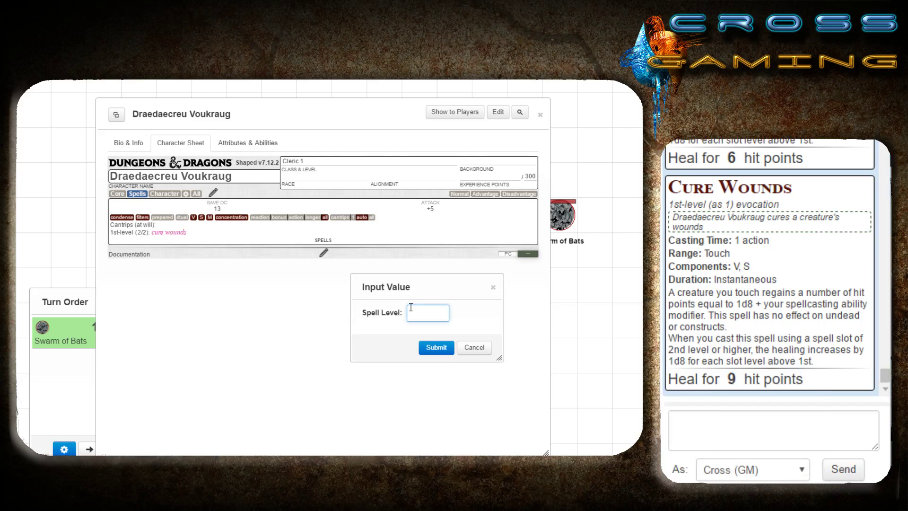
text(2)
click(432, 348)
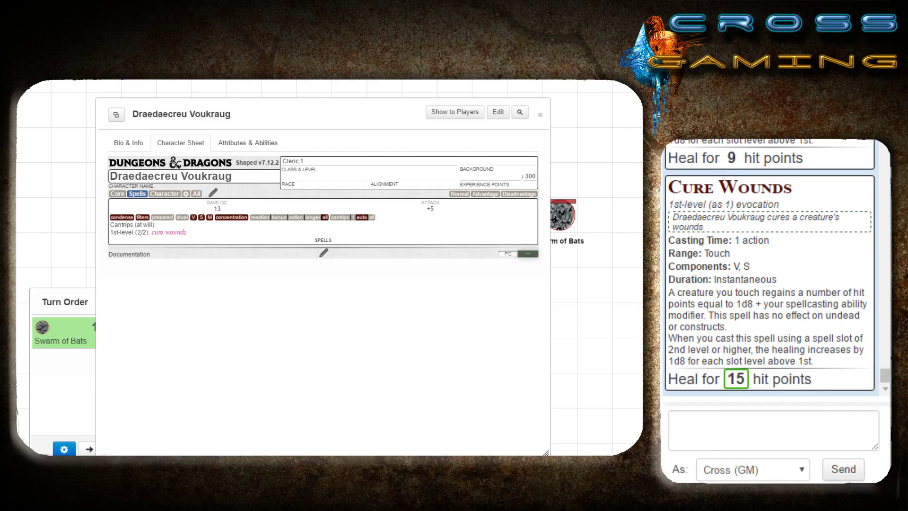
mouse_move(736, 378)
drag(711, 204, 731, 204)
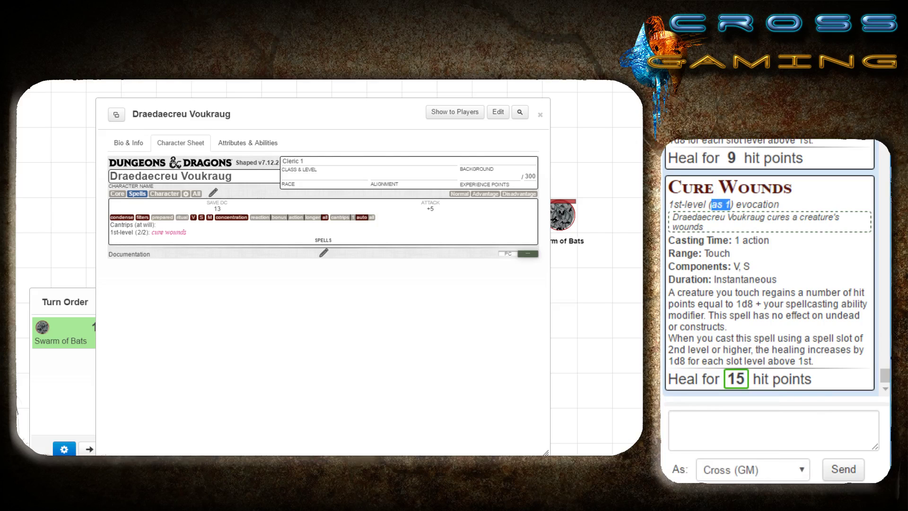
click(731, 205)
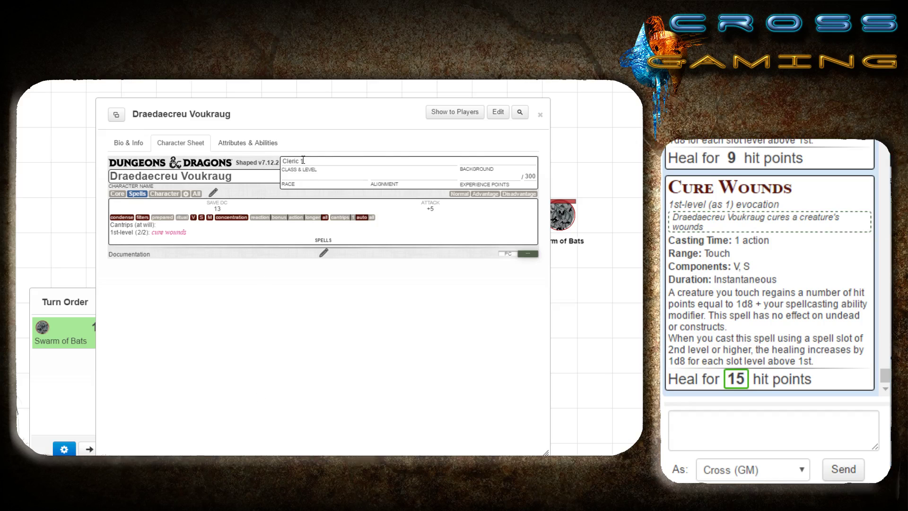
- Set the character's Cleric level to 3 in edit mode and return the sheet to view mode
click(129, 143)
click(162, 144)
click(213, 193)
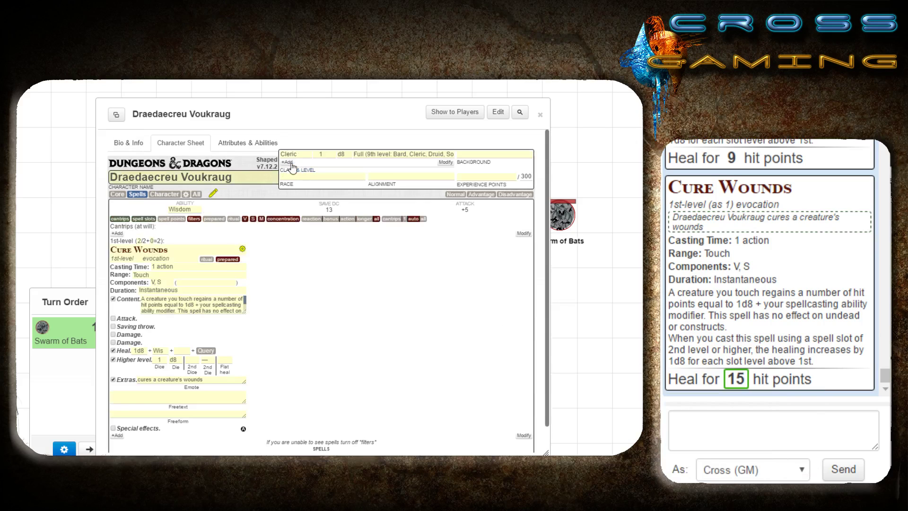
double_click(317, 154)
text(3)
key(Return)
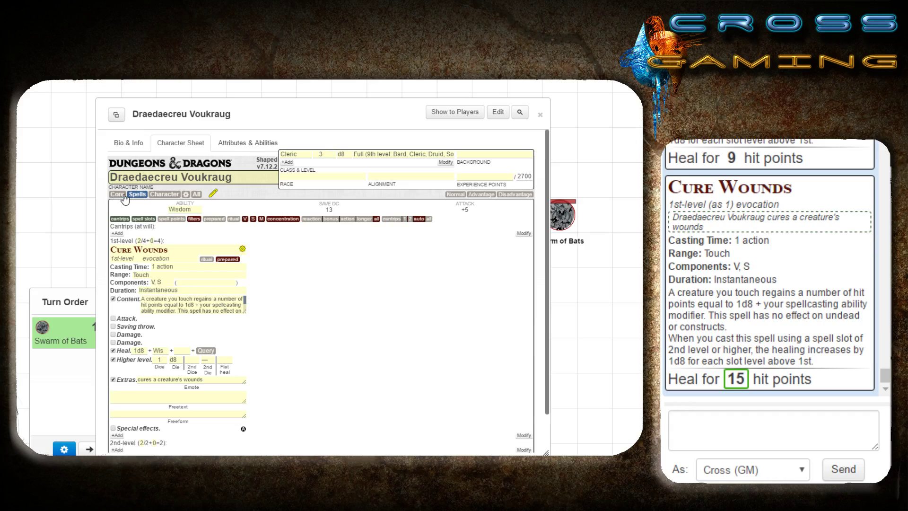
click(213, 193)
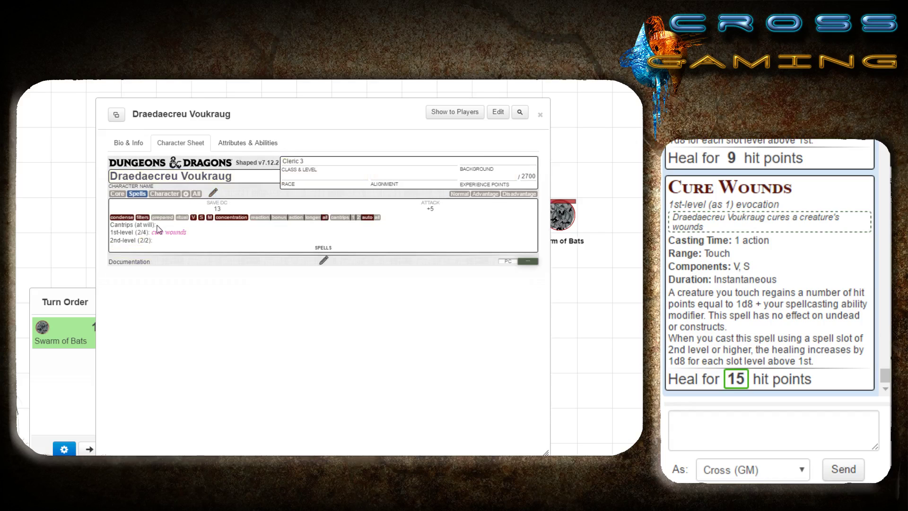
- Cast Cure Wounds at level 2, entering 2 as the spell level, and examine the healing roll breakdown in the chat
click(166, 233)
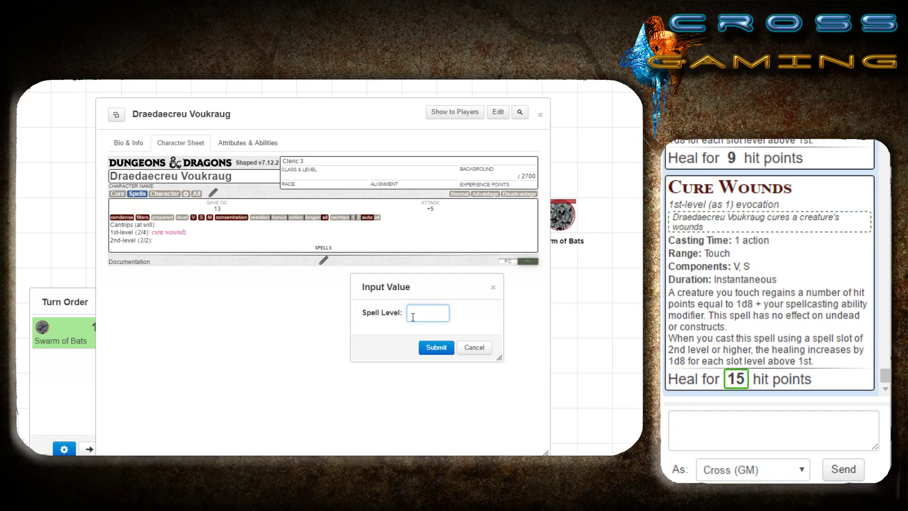
text(2)
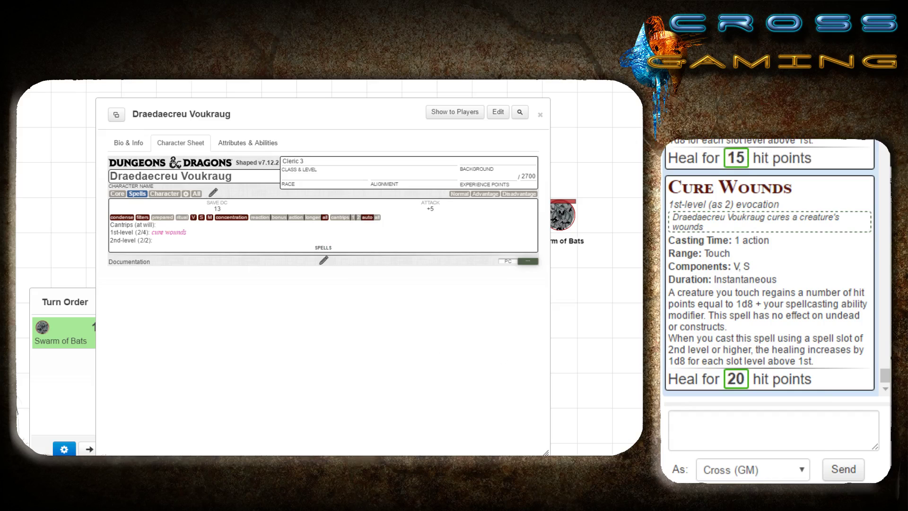
mouse_move(736, 379)
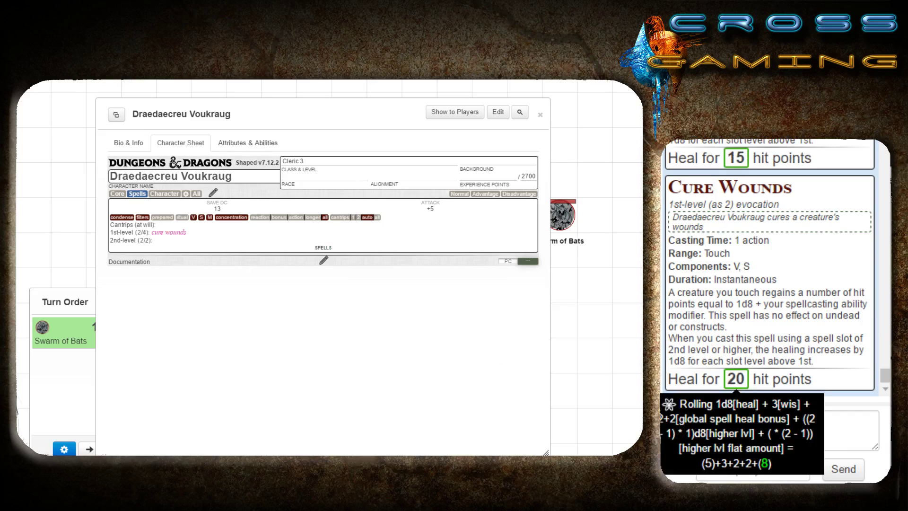
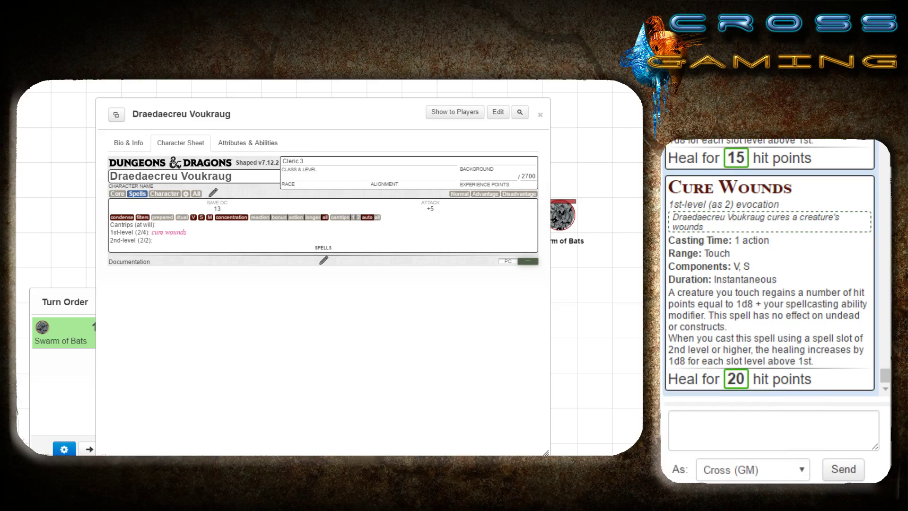
- View the sheet's core page and close the character sheet
click(756, 429)
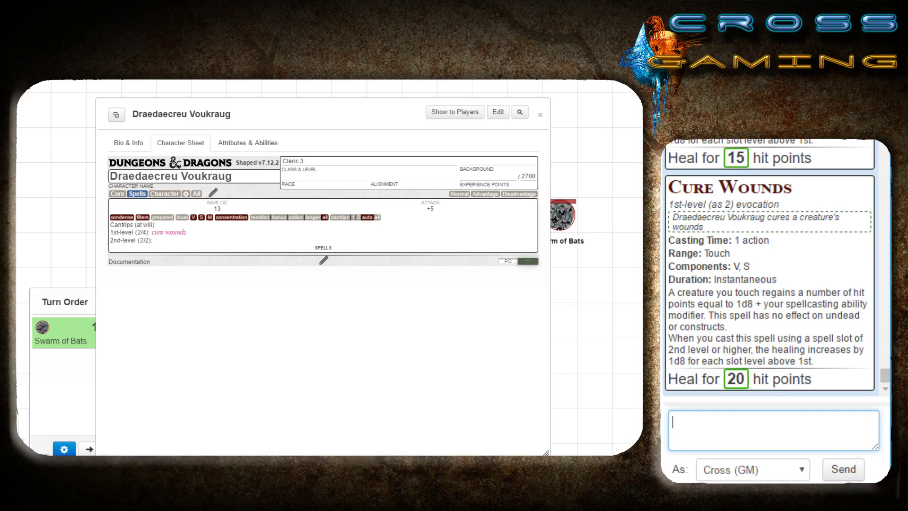
click(117, 195)
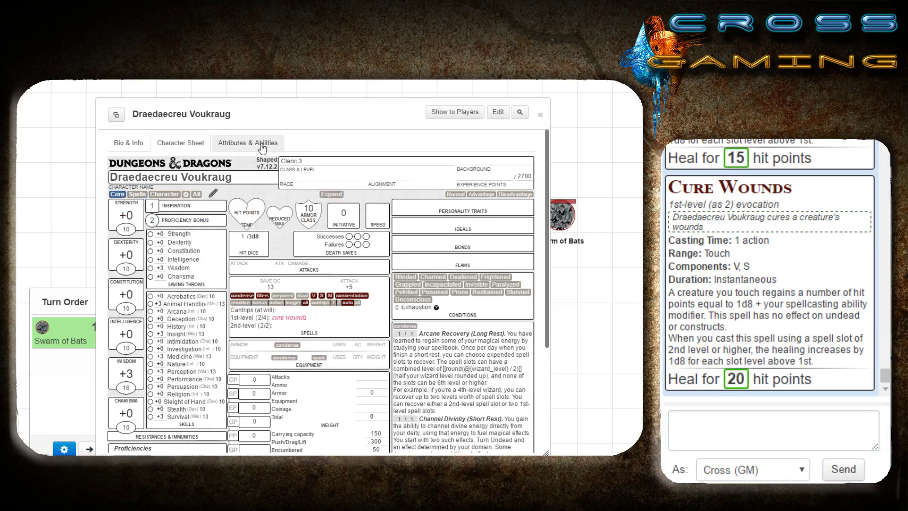
click(539, 117)
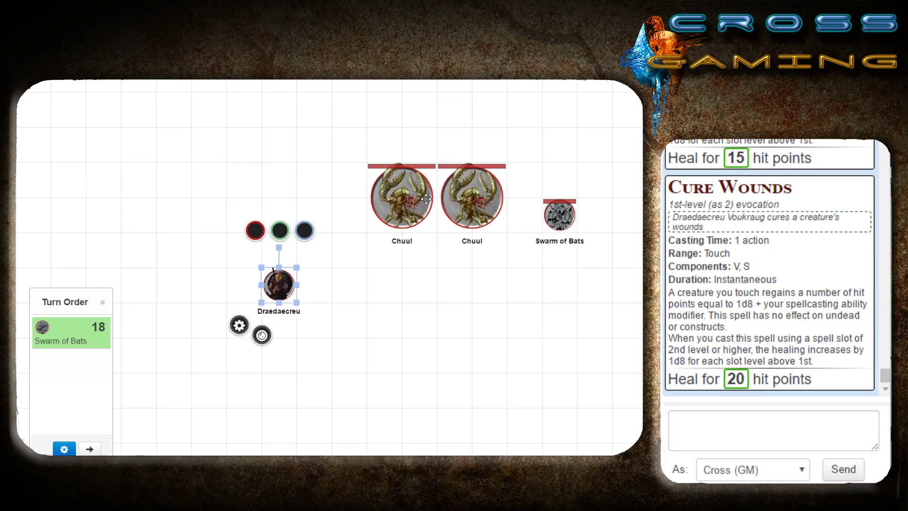
- Switch to the 5e Shaped Companion Script documentation and review its section on importing monsters from statblock text
key(alt+Tab)
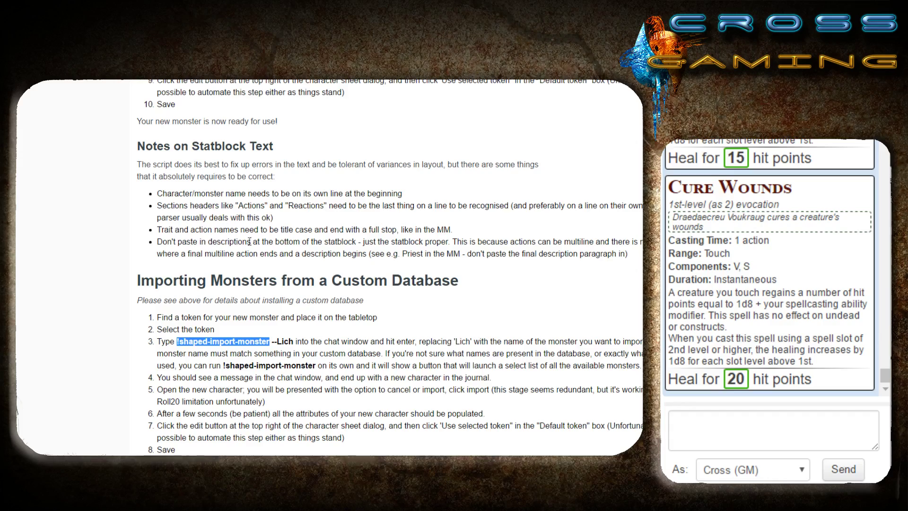
scroll(265, 281, up, 4)
scroll(268, 283, up, 4)
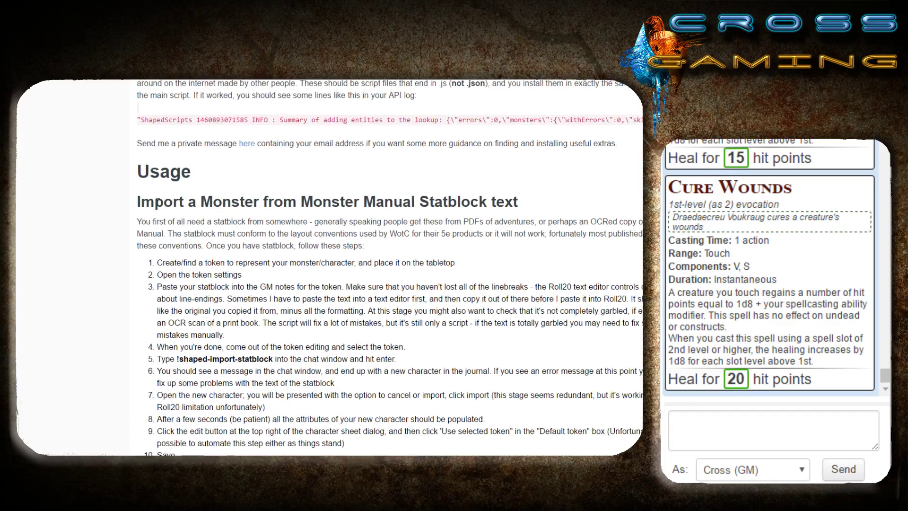
drag(135, 202, 466, 198)
click(436, 233)
scroll(172, 336, up, 6)
scroll(172, 335, up, 10)
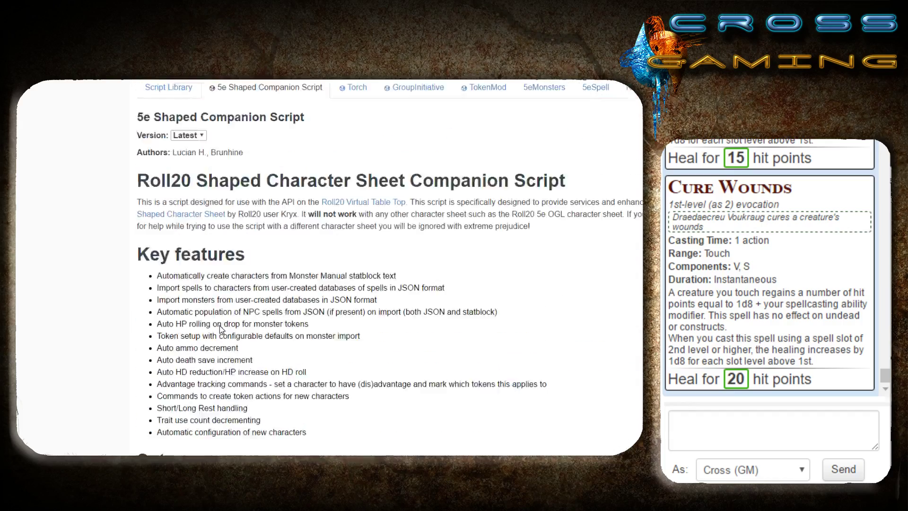
- Read through the Key features list, covering spell imports, NPC spells, HP rolling, token setup and HD reduction
scroll(210, 329, down, 2)
drag(157, 241, 245, 240)
click(227, 243)
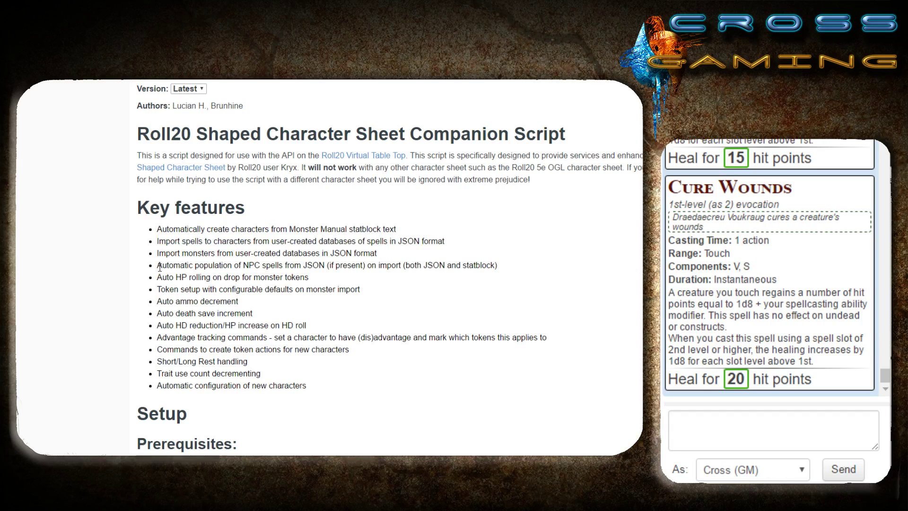
drag(160, 267, 341, 268)
click(342, 267)
drag(158, 278, 253, 278)
click(258, 279)
drag(157, 289, 361, 289)
click(362, 290)
drag(157, 325, 235, 324)
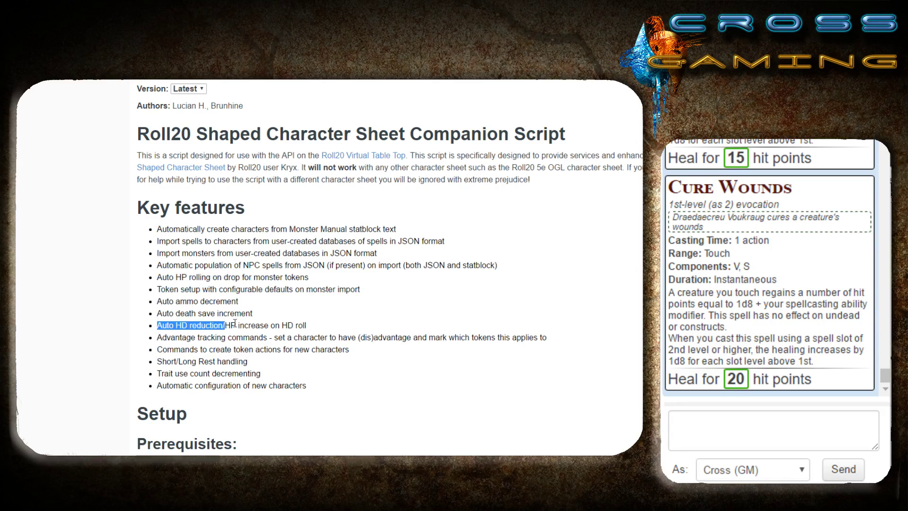
click(281, 326)
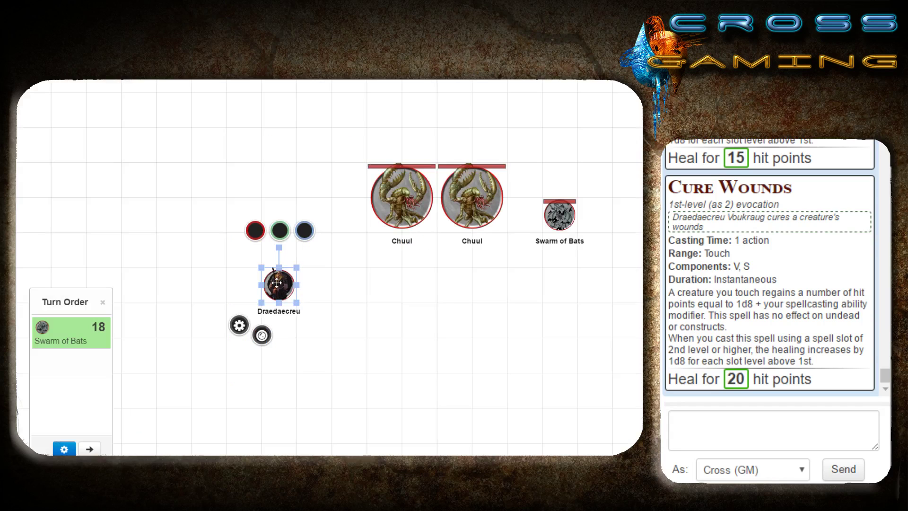
- Open the cleric token's character sheet and set both its current and maximum hit points to 20
double_click(277, 283)
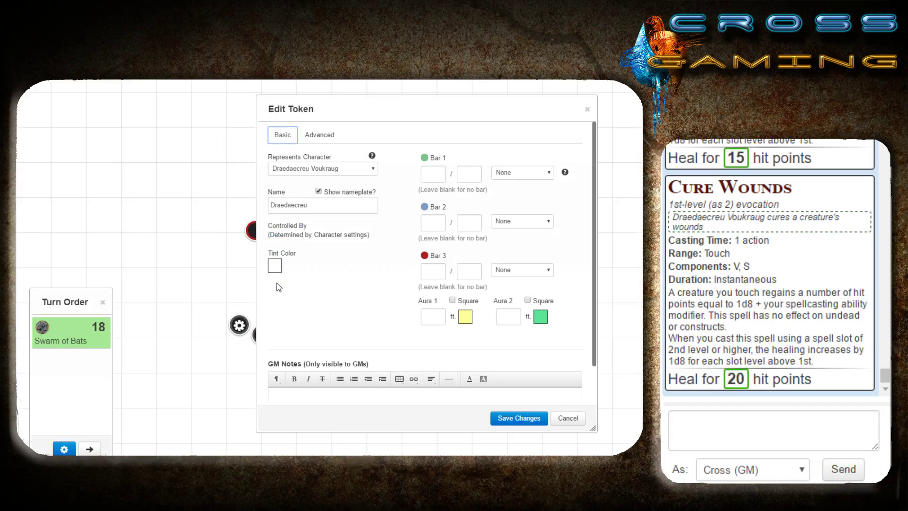
click(514, 419)
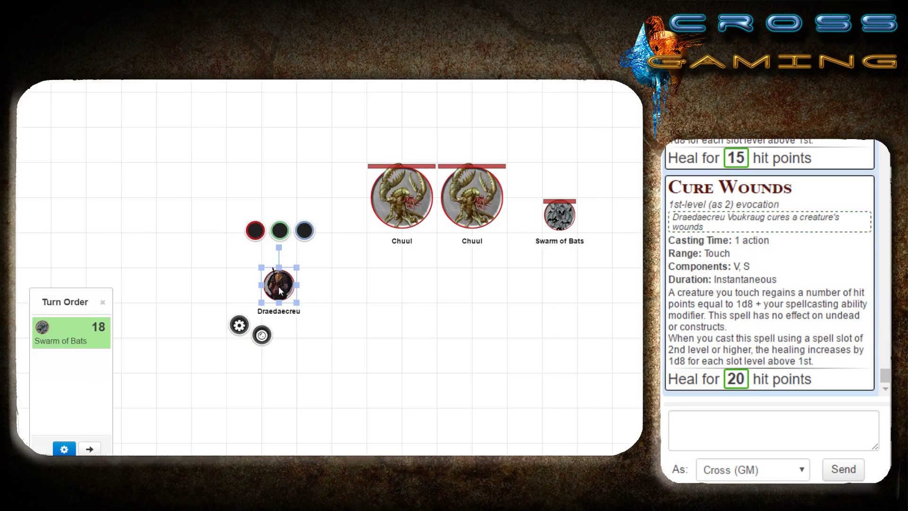
double_click(278, 286)
click(174, 147)
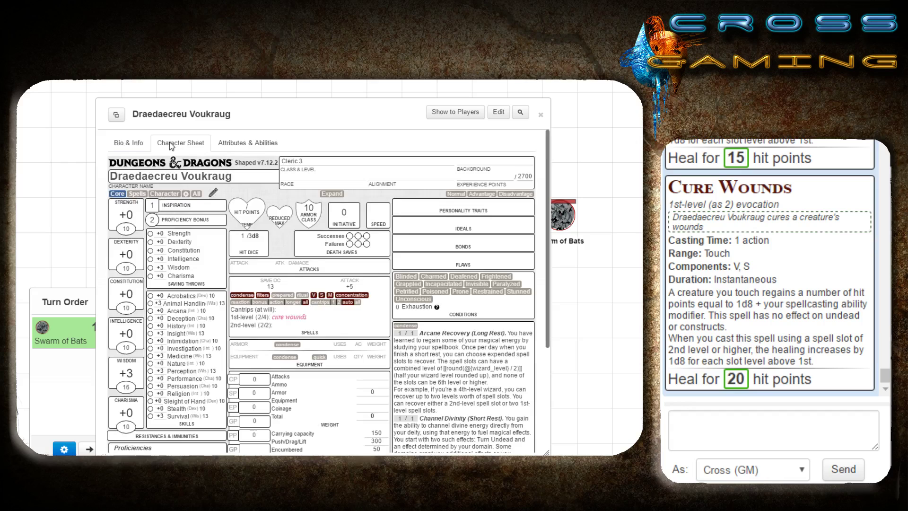
click(238, 205)
text(20)
click(253, 204)
text(20)
- Set the cleric's available hit dice to 3 and current hit points to 10
double_click(241, 236)
double_click(249, 208)
text(10)
- Move the sheet and the cleric token apart, and link the token's Bar 3 to the HP attribute
drag(276, 124, 441, 141)
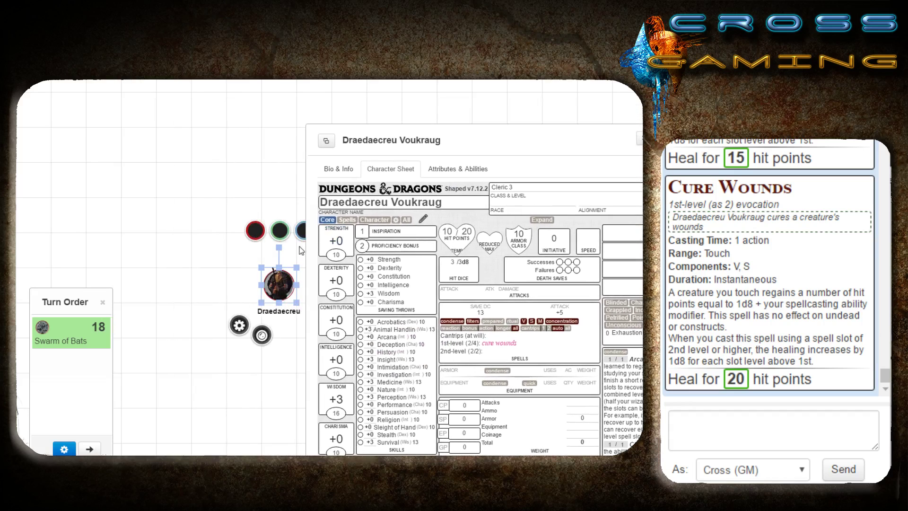
drag(274, 280, 169, 282)
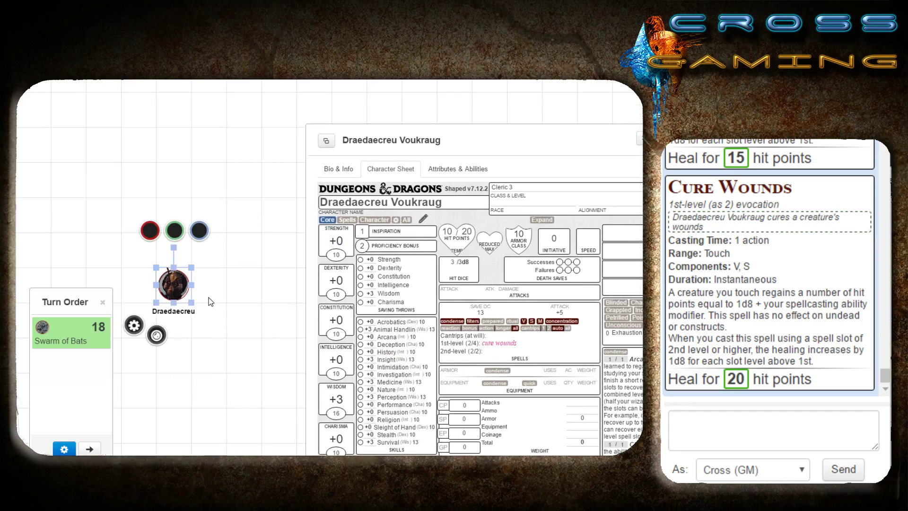
double_click(170, 287)
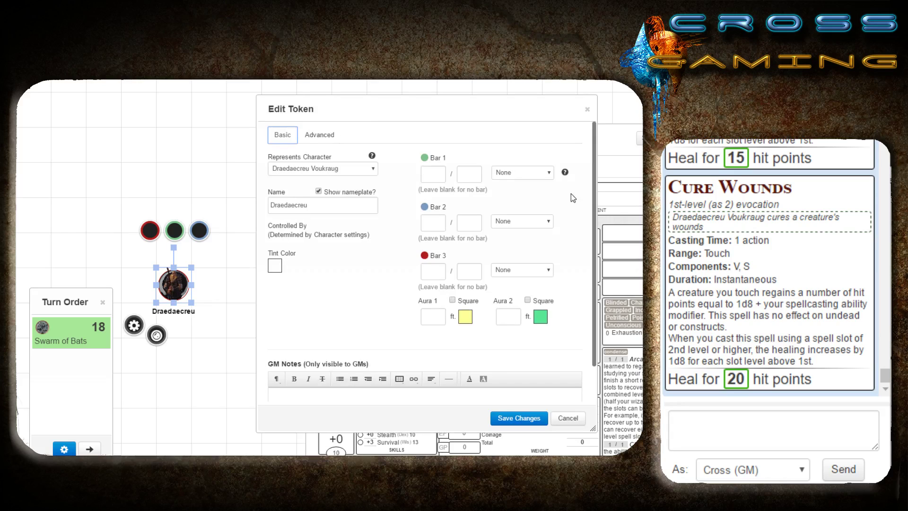
drag(478, 109, 435, 118)
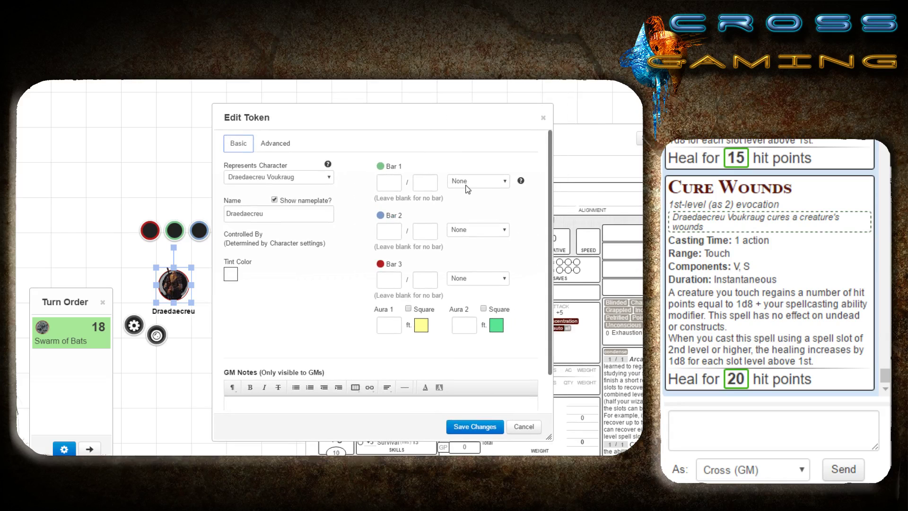
click(464, 279)
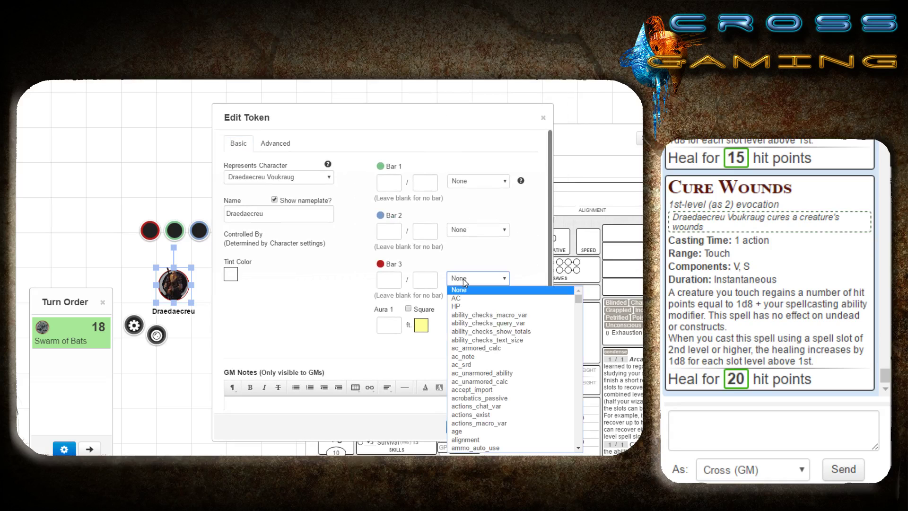
key(Down)
key(Down)
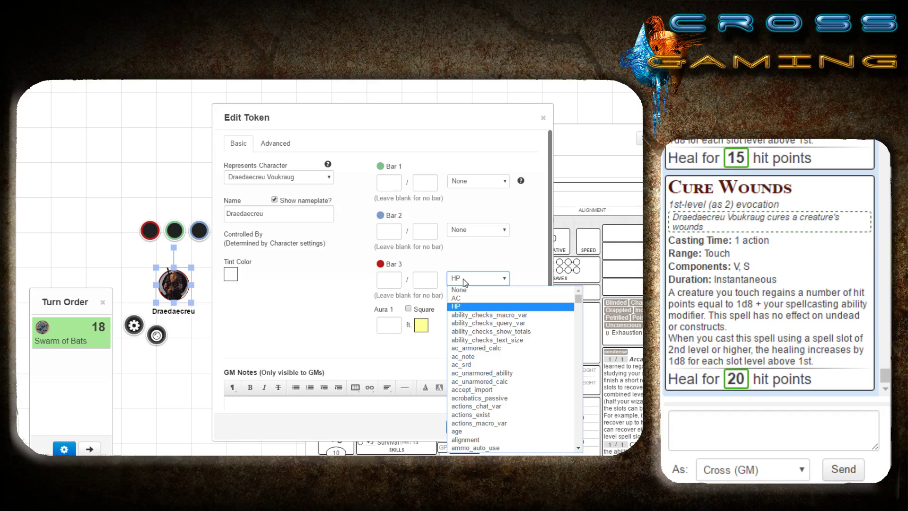
key(Return)
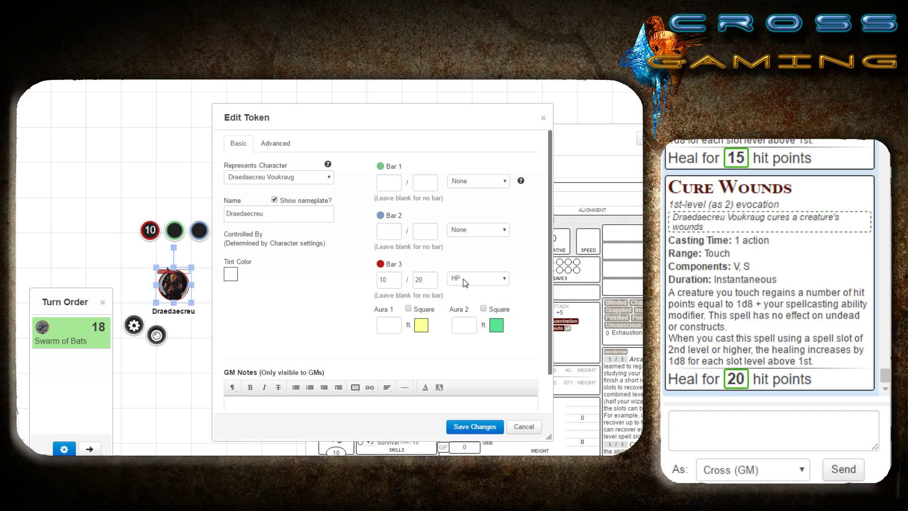
- Link the token's Bar 2 to speed and Bar 1 to AC, and save the token settings
click(469, 229)
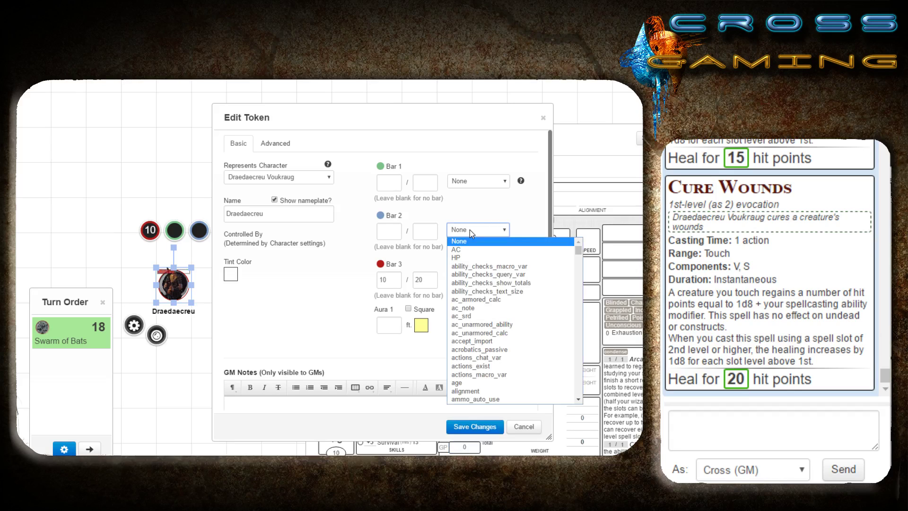
text(speed)
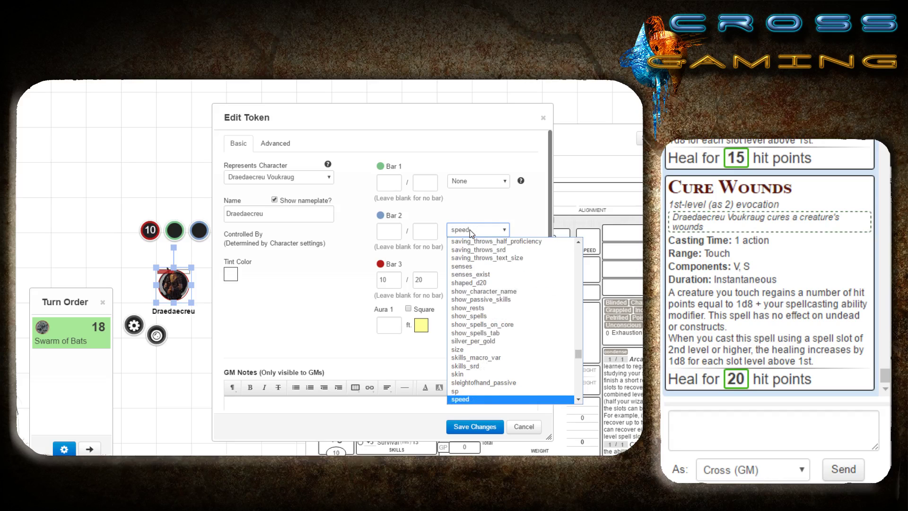
key(Return)
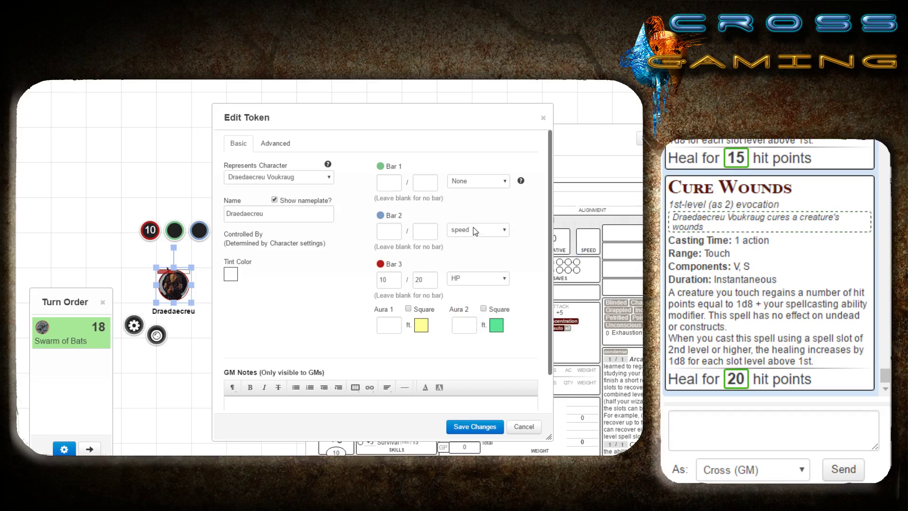
click(474, 182)
text(ac)
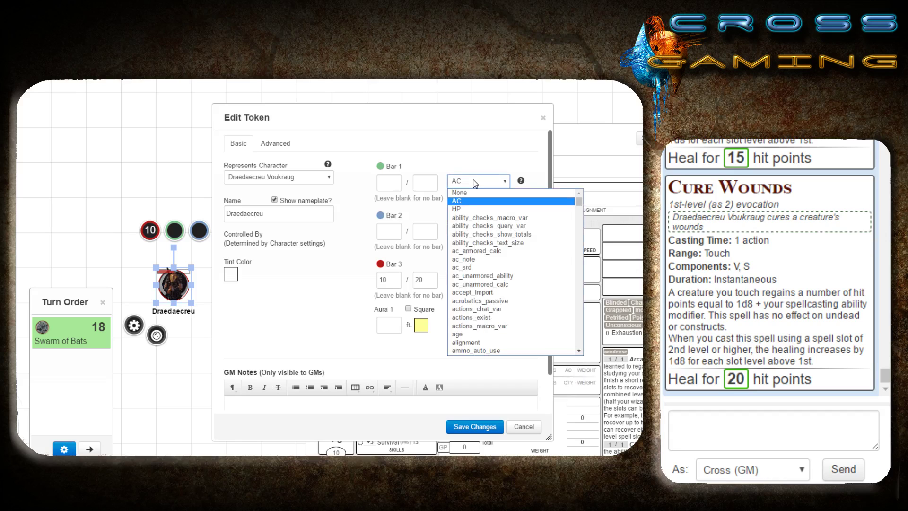
key(Return)
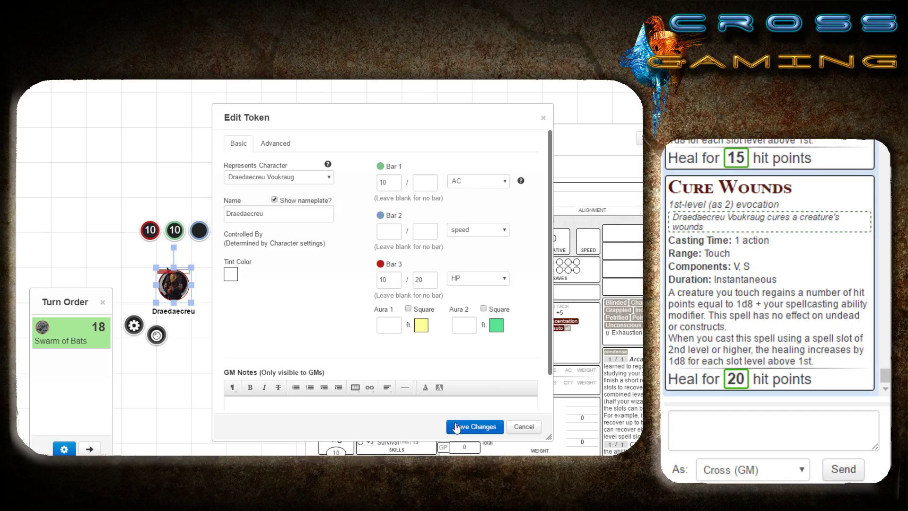
key(Return)
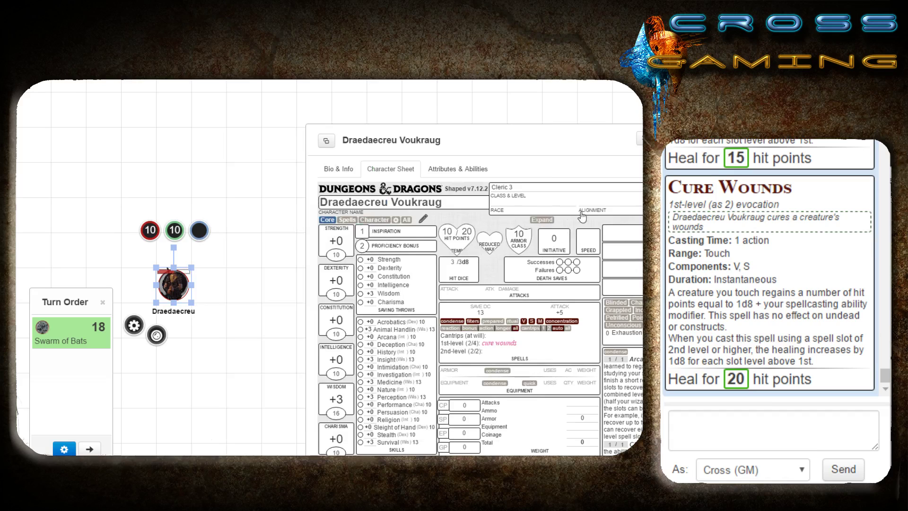
- Put the character sheet in edit mode and enter a speed of 25, then change it to 30
click(423, 222)
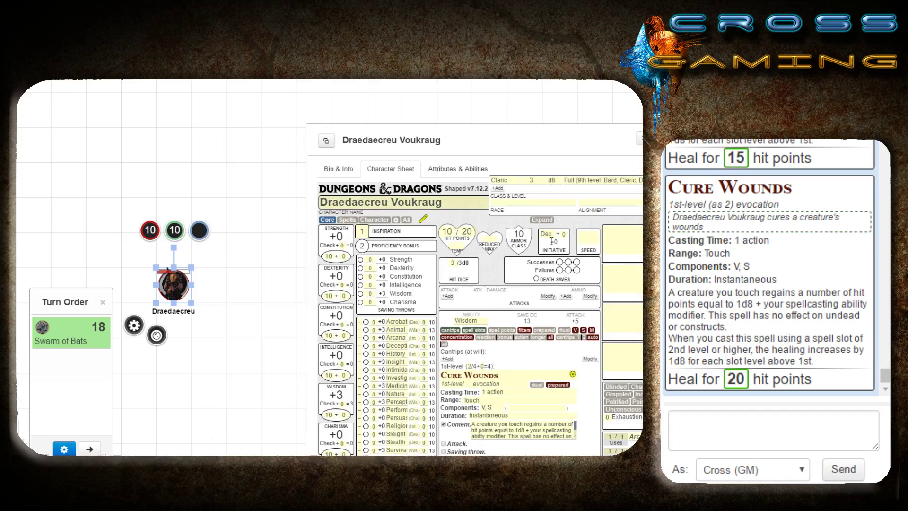
click(585, 237)
text(25)
key(Return)
double_click(591, 239)
text(30)
key(Return)
- Change the current hit points on the sheet to 15 and back to 10
double_click(463, 233)
text(15)
double_click(456, 232)
text(10)
- Heal the cleric through the token's hit point bubble by applying +5 twice
click(150, 230)
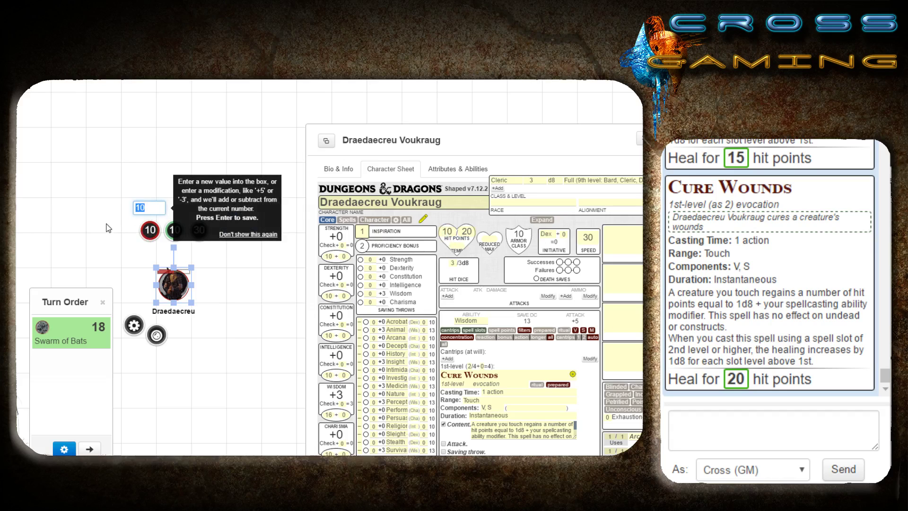
text(+5)
key(Return)
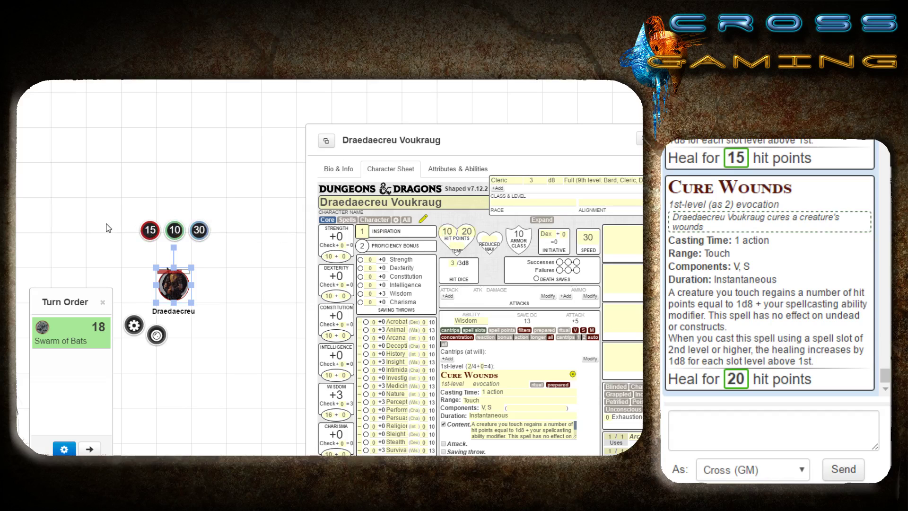
click(150, 232)
text(+5)
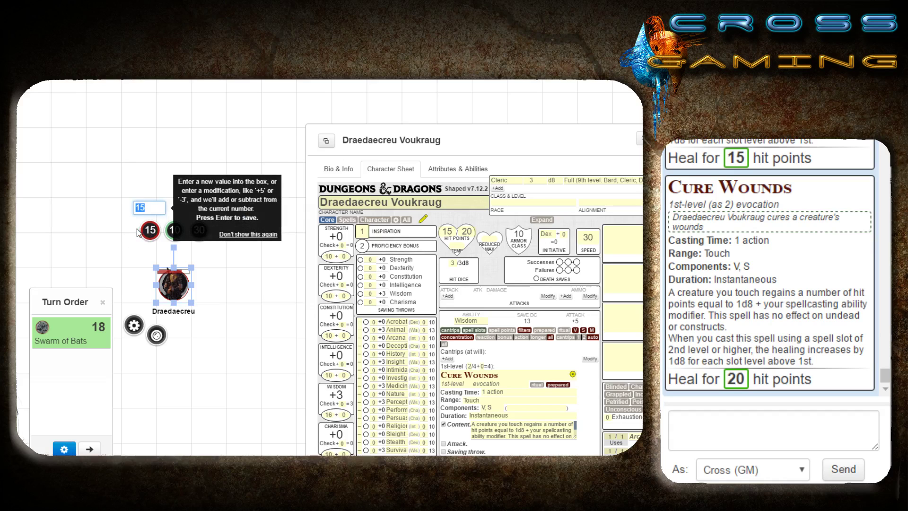
key(Return)
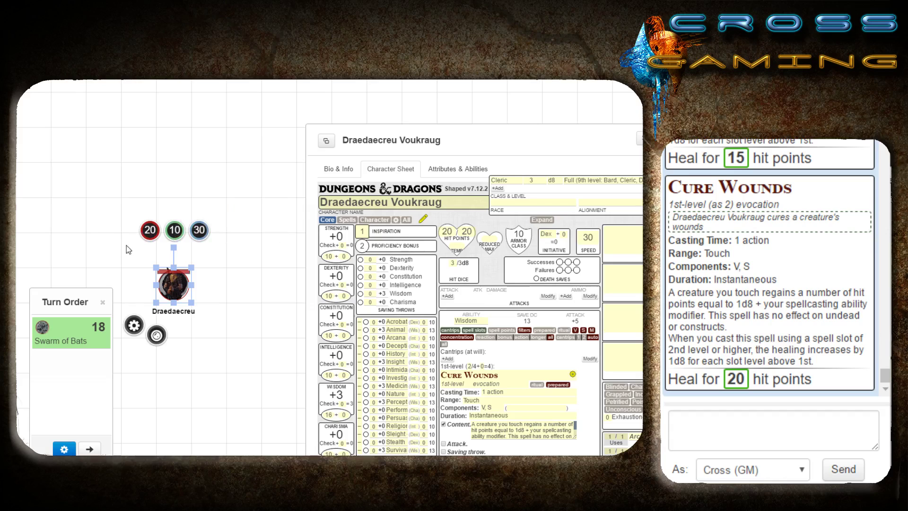
- Apply 4 points of damage through the token's hit point bubble and deselect the token
click(150, 231)
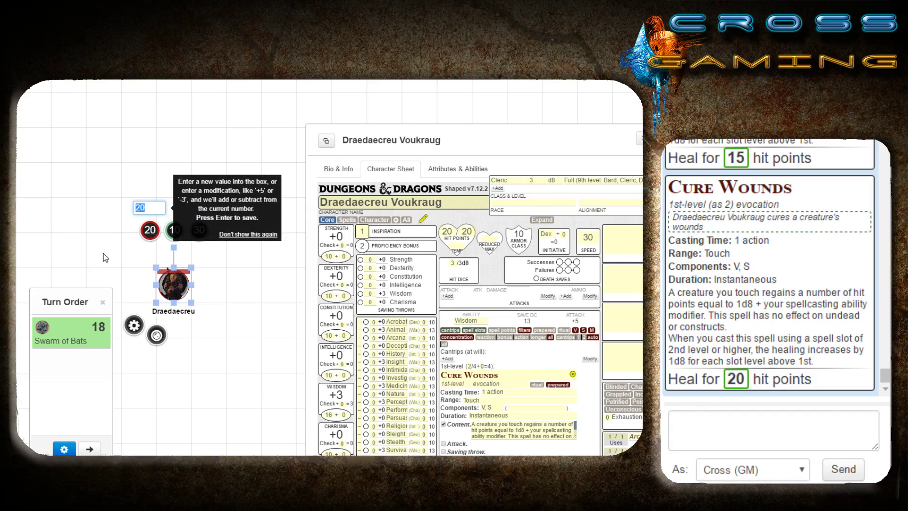
text(-4)
key(Return)
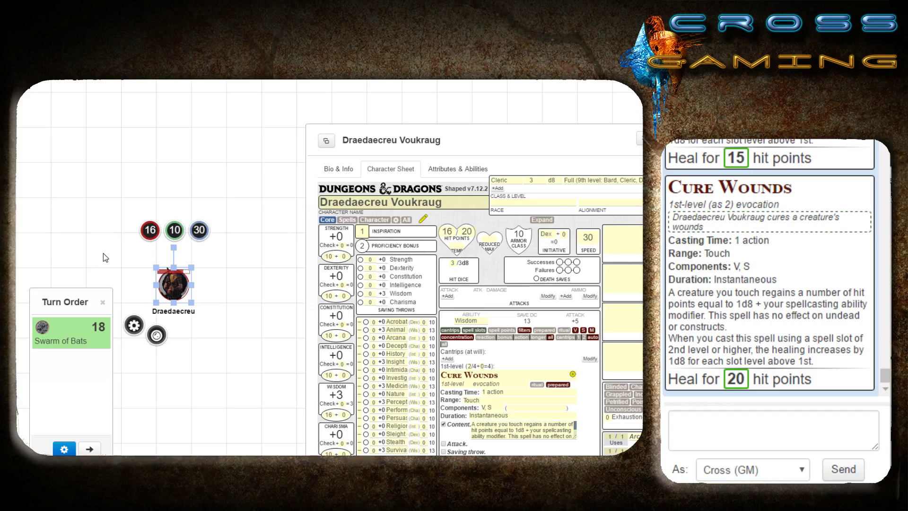
click(103, 253)
click(174, 286)
click(101, 246)
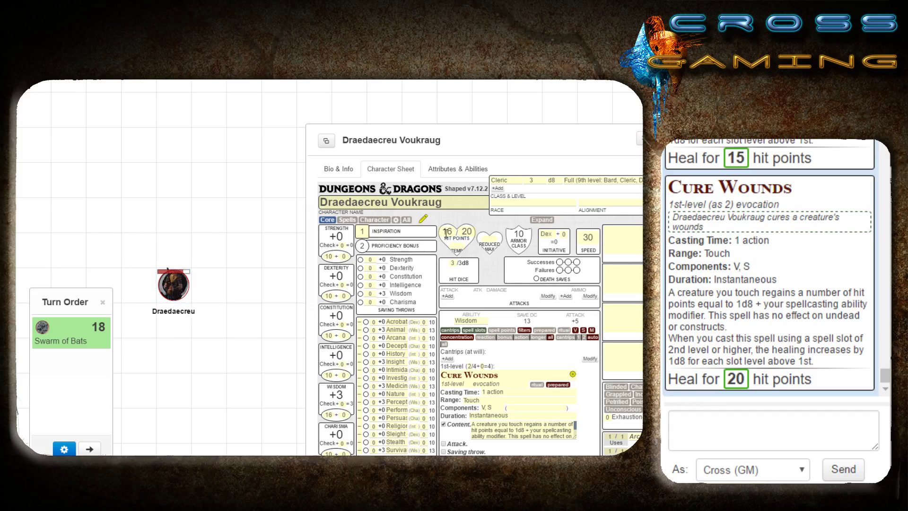
- Set the token's hit point value to 10 and deselect the token to check its health bar
click(173, 285)
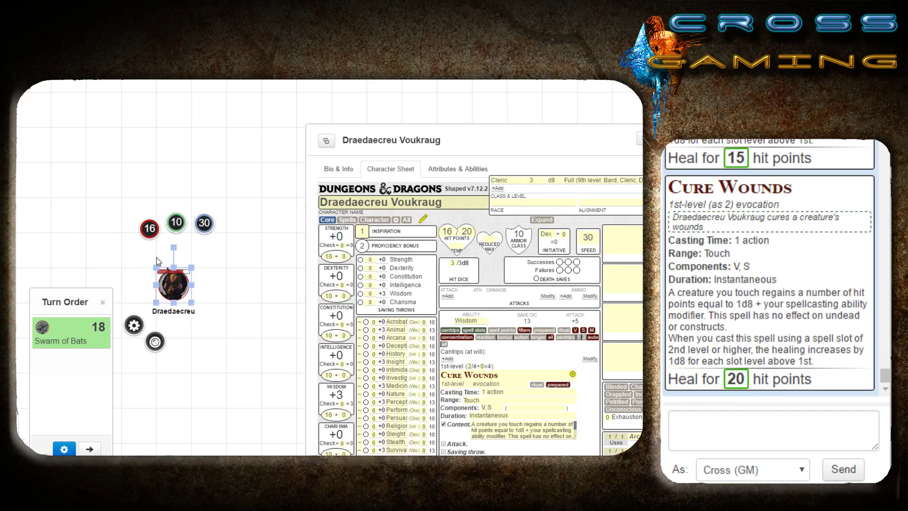
click(149, 230)
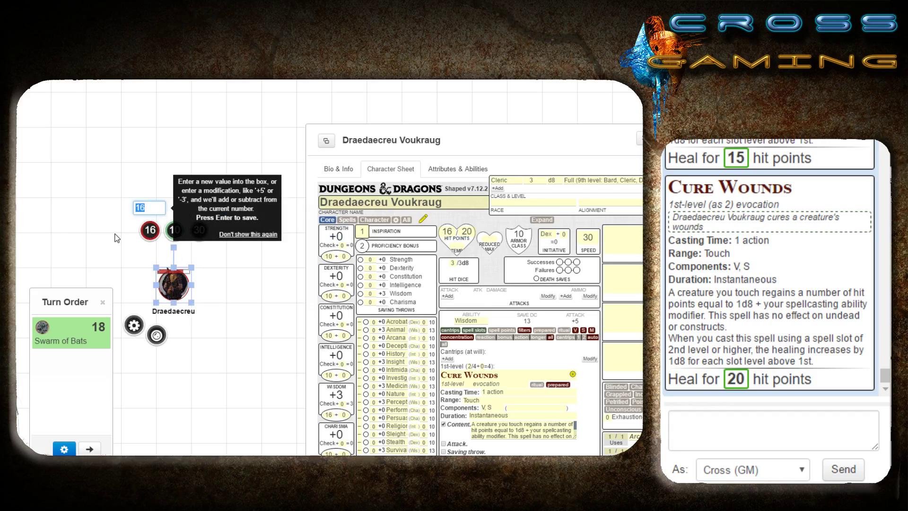
text(10)
key(Return)
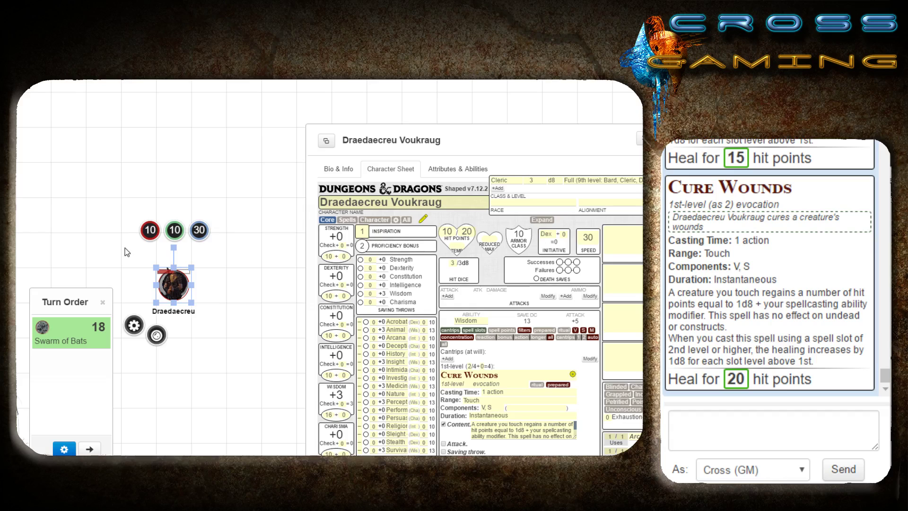
click(126, 252)
click(175, 280)
click(126, 255)
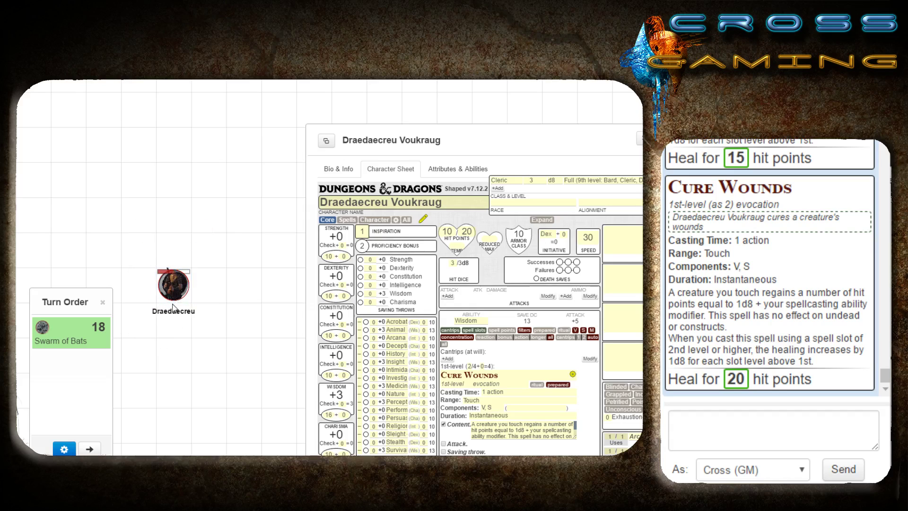
click(178, 282)
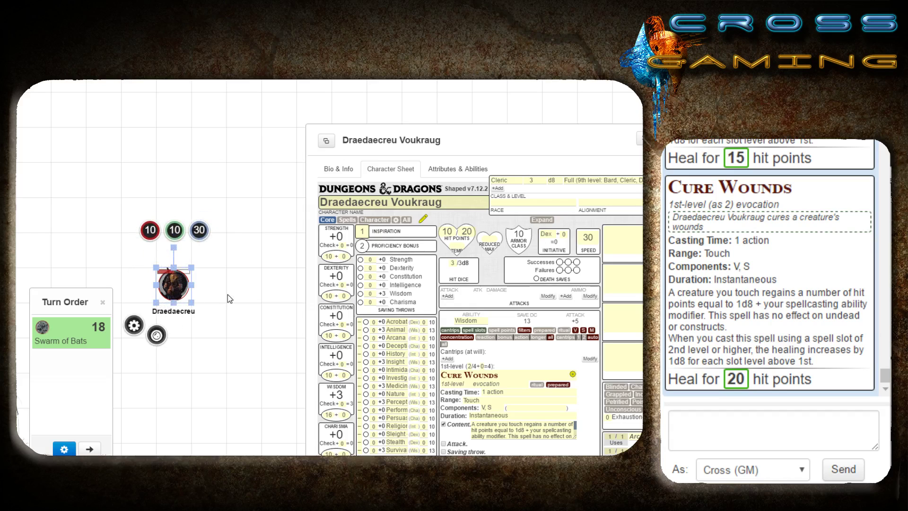
click(207, 293)
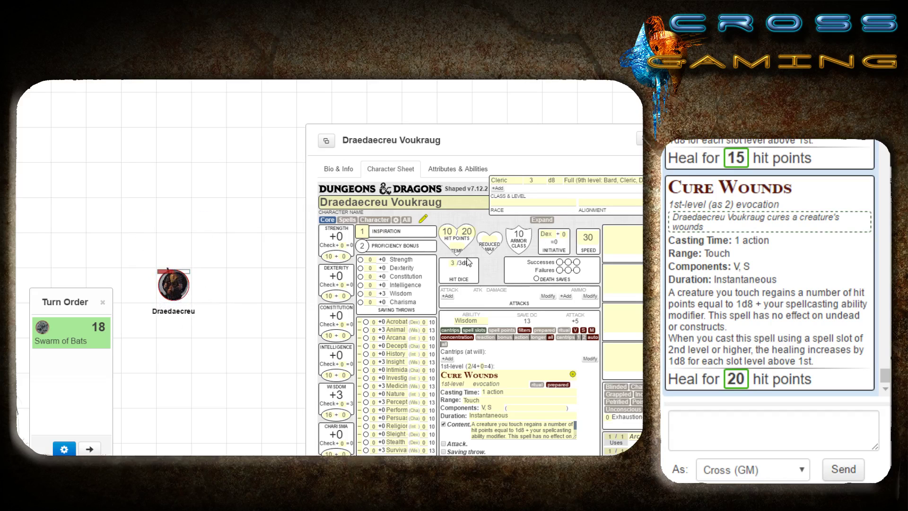
- Take the sheet out of edit mode, spend 2 hit dice, and examine the roll breakdown and the cleric token
click(425, 219)
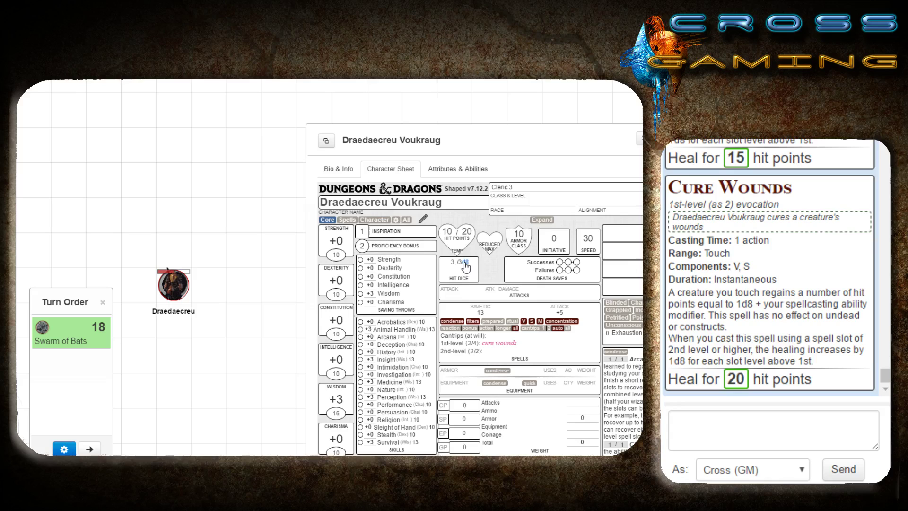
click(465, 267)
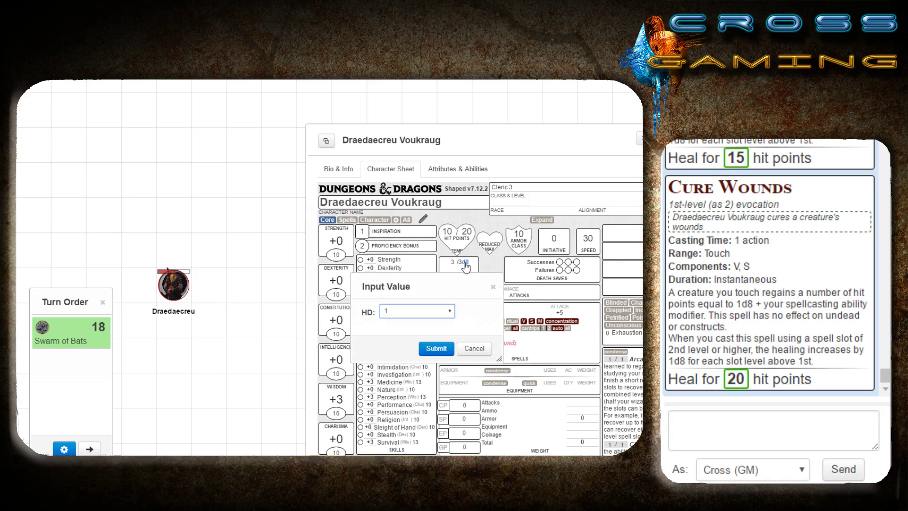
click(404, 311)
click(403, 331)
click(434, 348)
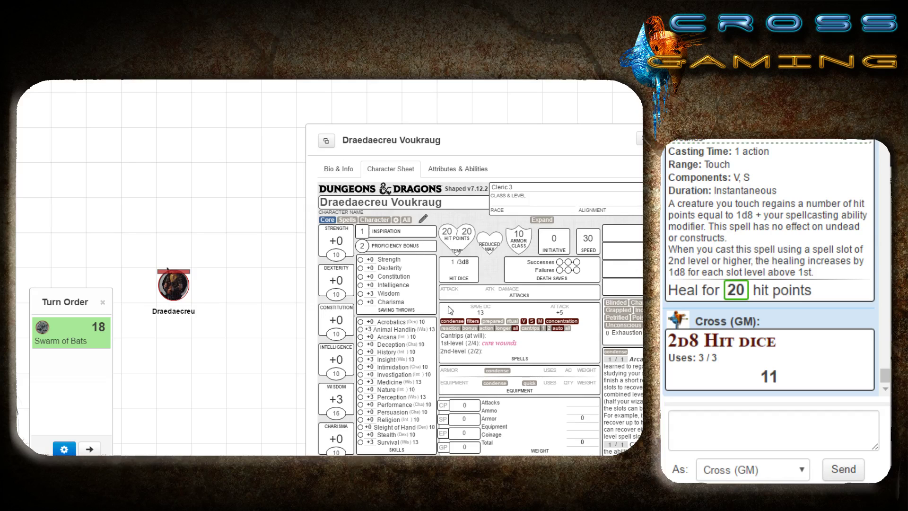
mouse_move(769, 377)
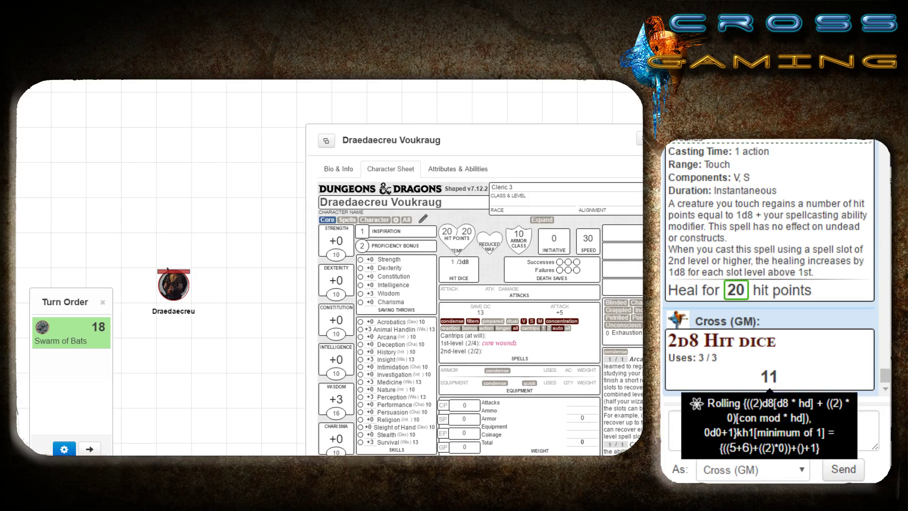
click(171, 287)
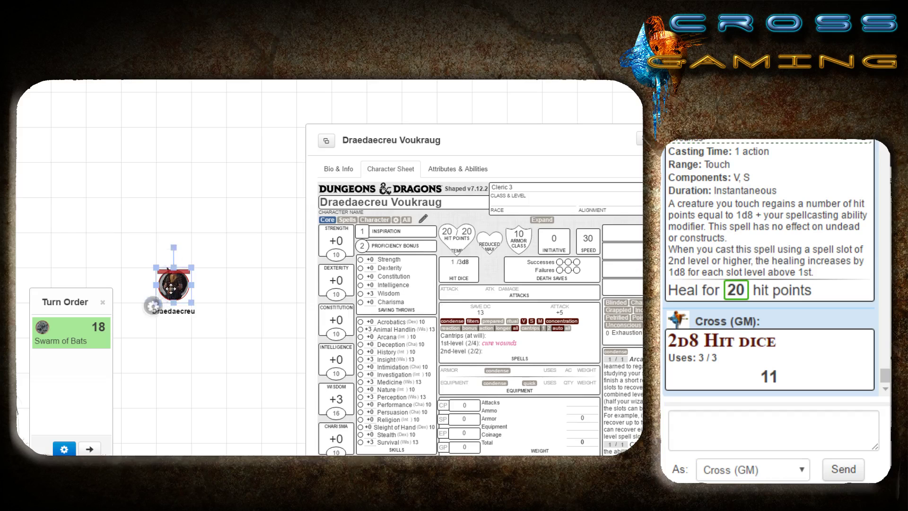
- Review the cleric token's player permissions and bar links, keep the settings, and close the cleric's character sheet
double_click(171, 287)
click(318, 137)
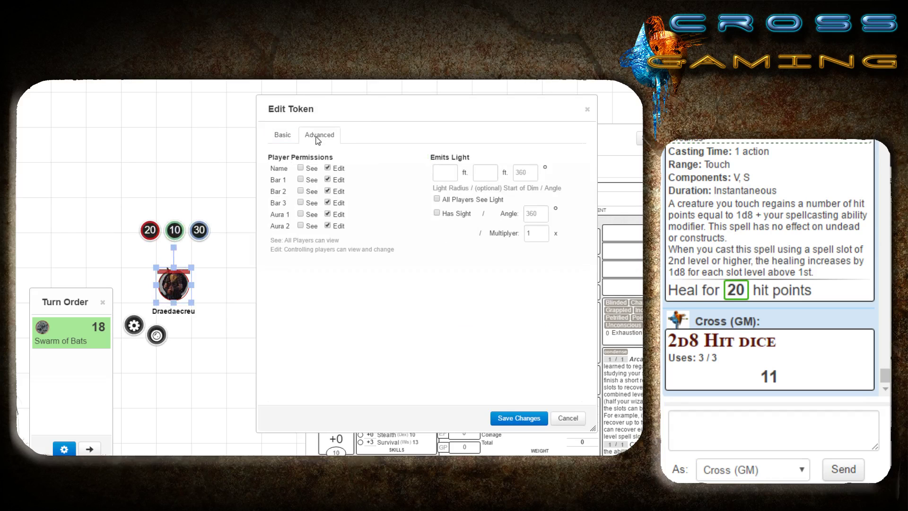
click(282, 135)
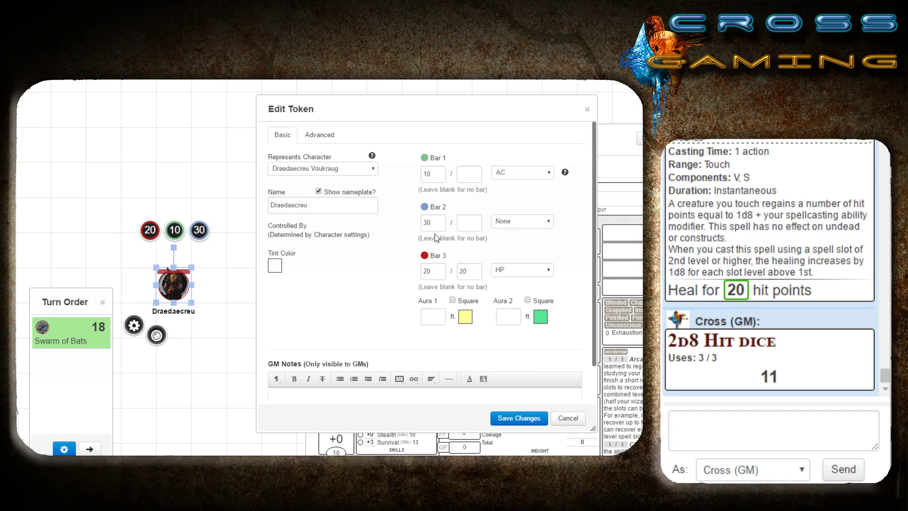
click(519, 418)
click(249, 379)
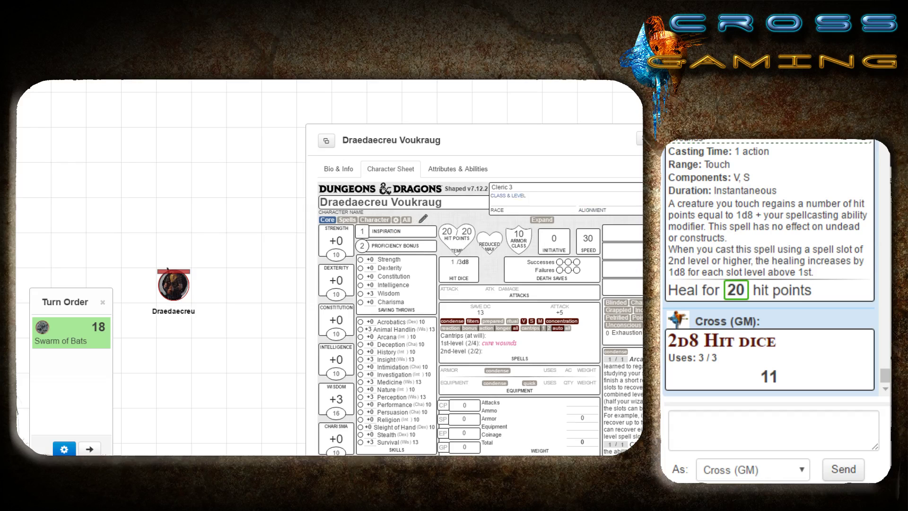
drag(568, 142, 453, 130)
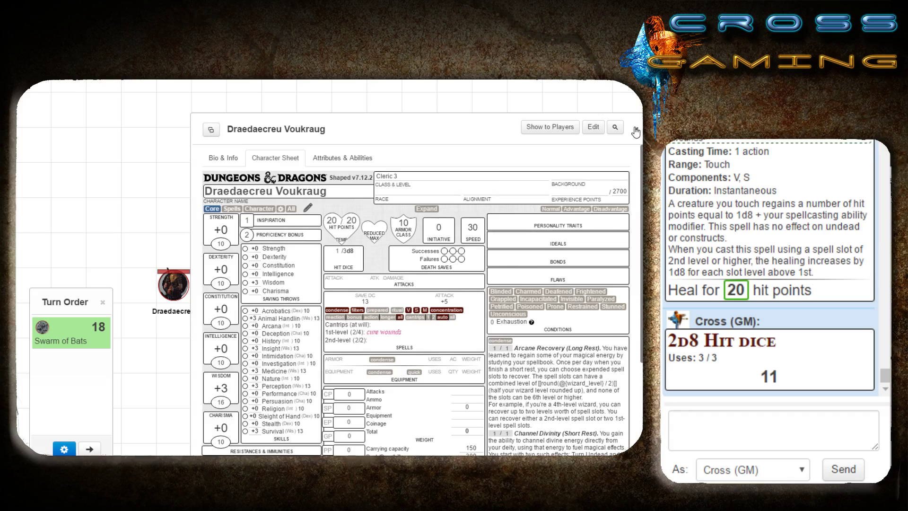
click(636, 131)
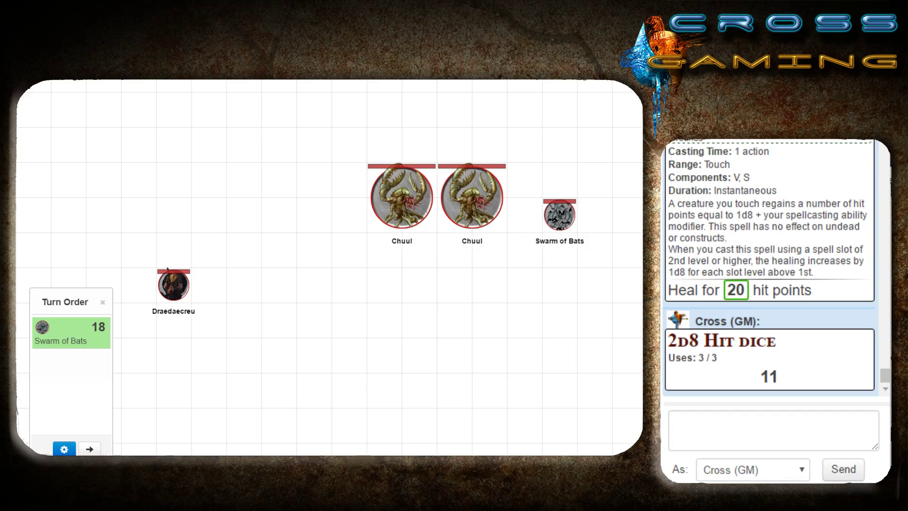
- Create a macro named SpellImporter that runs the command !shaped-spell, and save it
click(872, 88)
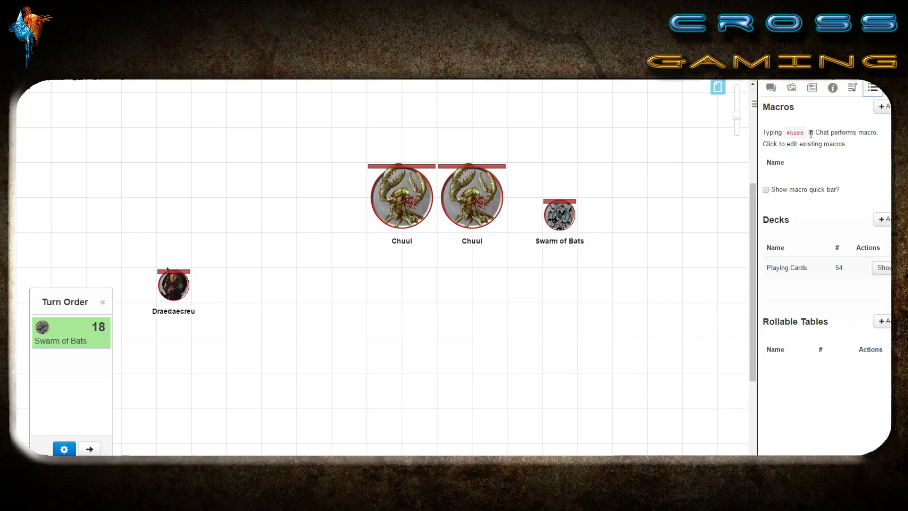
click(882, 107)
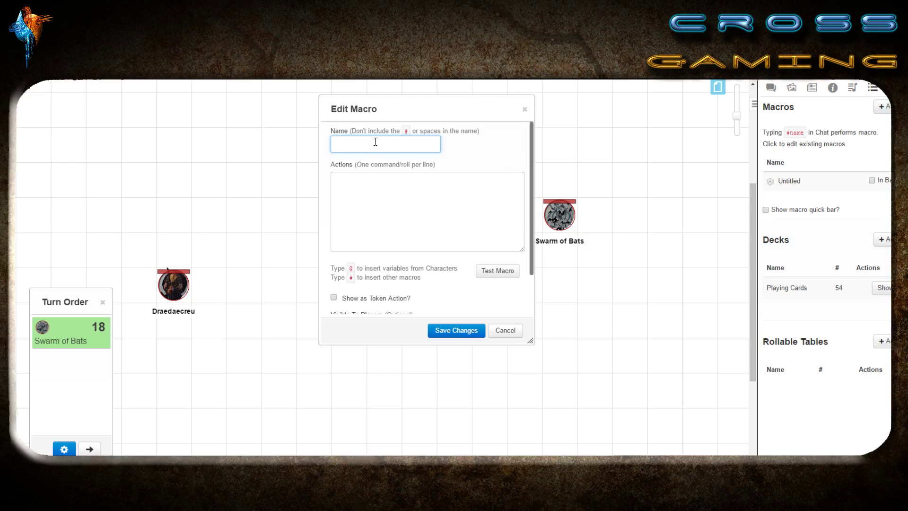
text(SpellImporter)
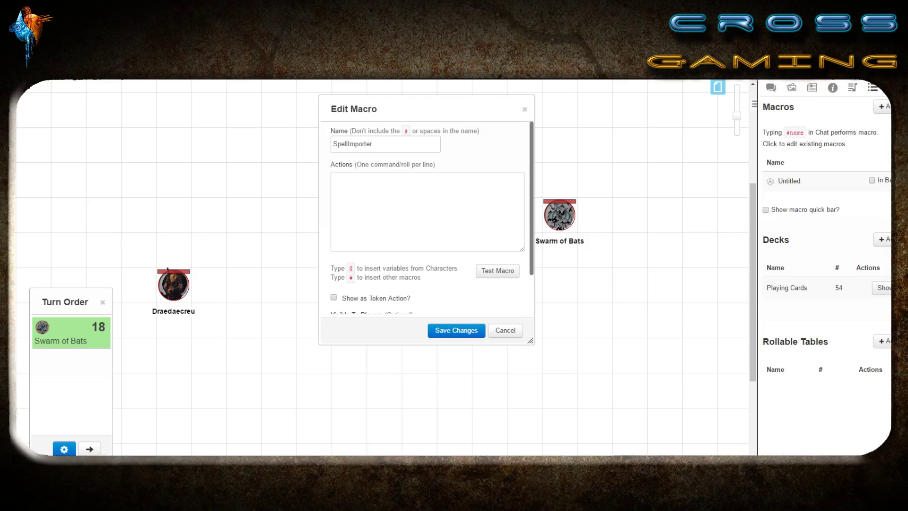
click(366, 207)
text(!shaped-spell)
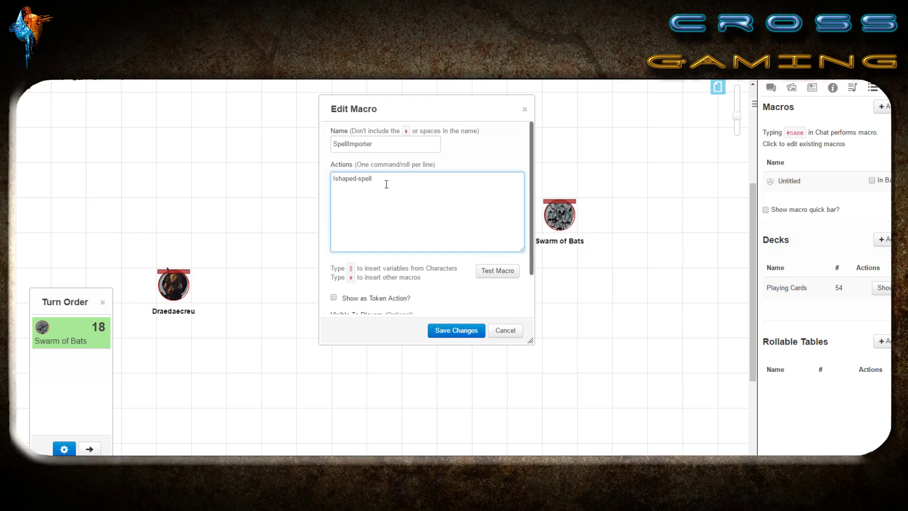
click(440, 328)
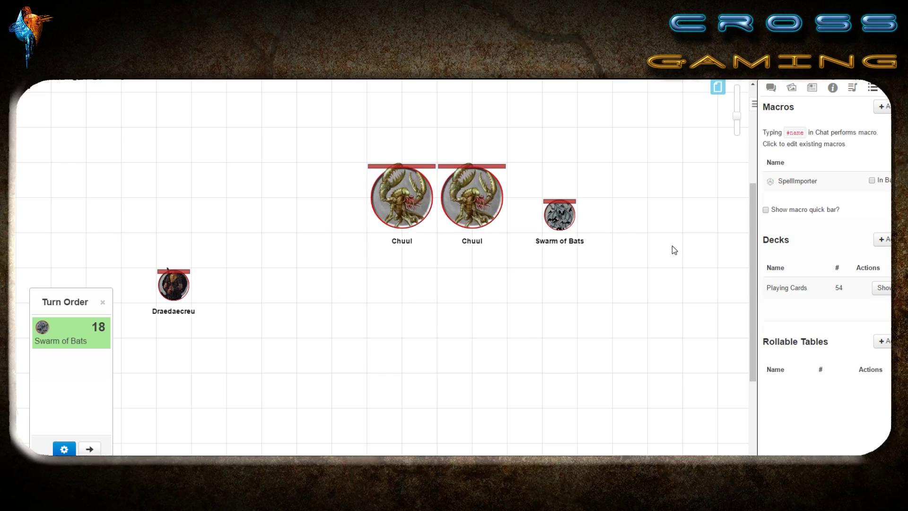
- Run the SpellImporter macro on the cleric token, look through the list of spells, and cancel the selection
click(167, 288)
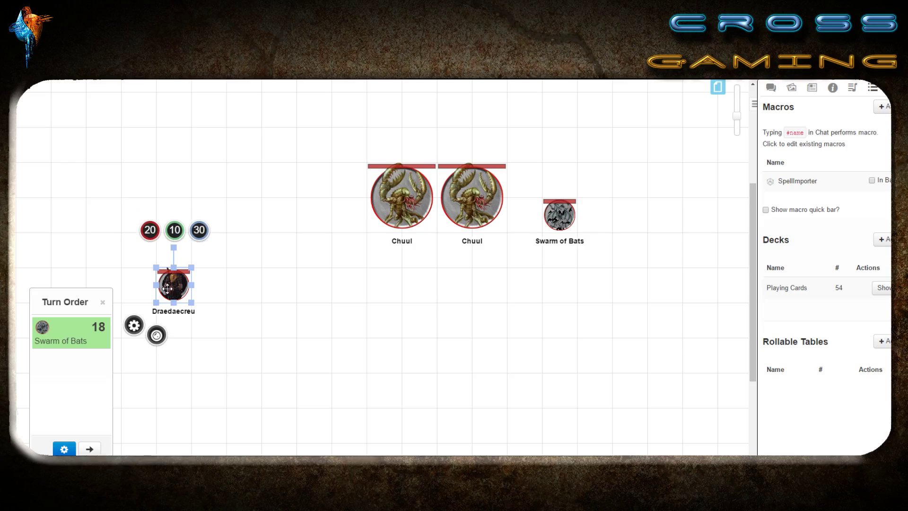
click(770, 184)
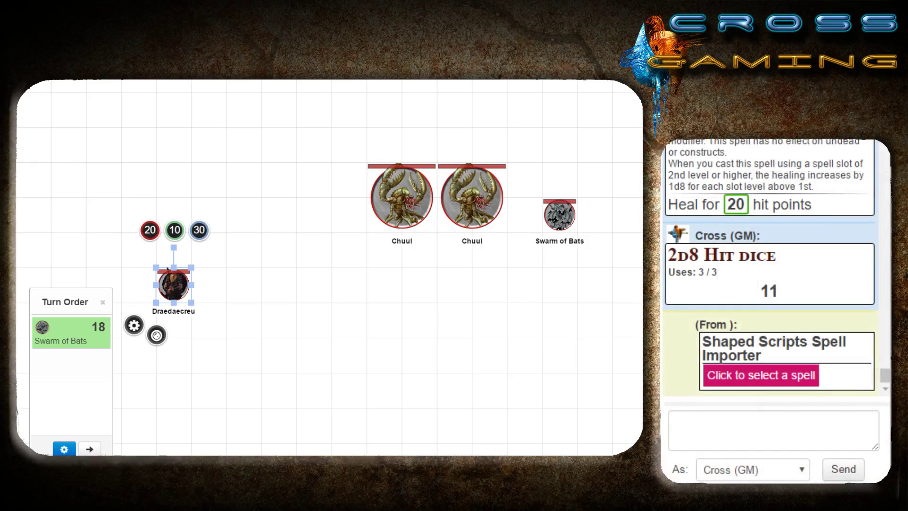
click(761, 375)
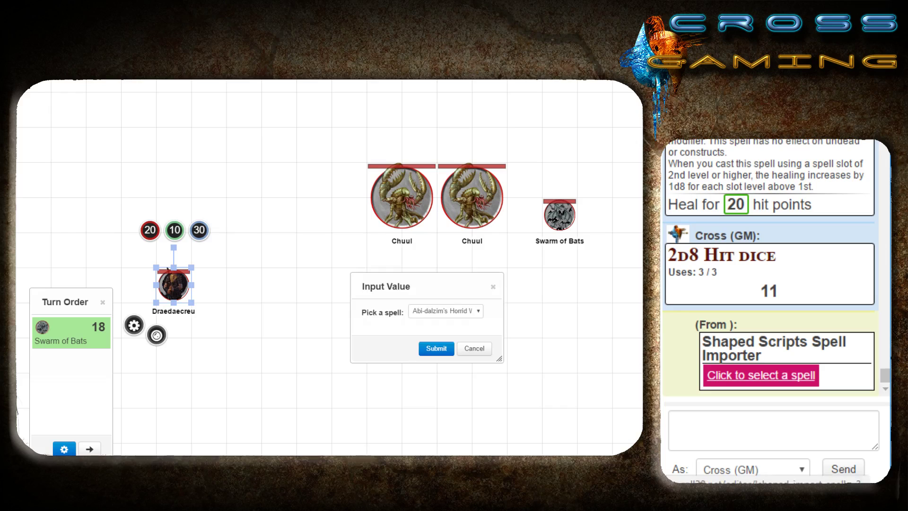
click(445, 311)
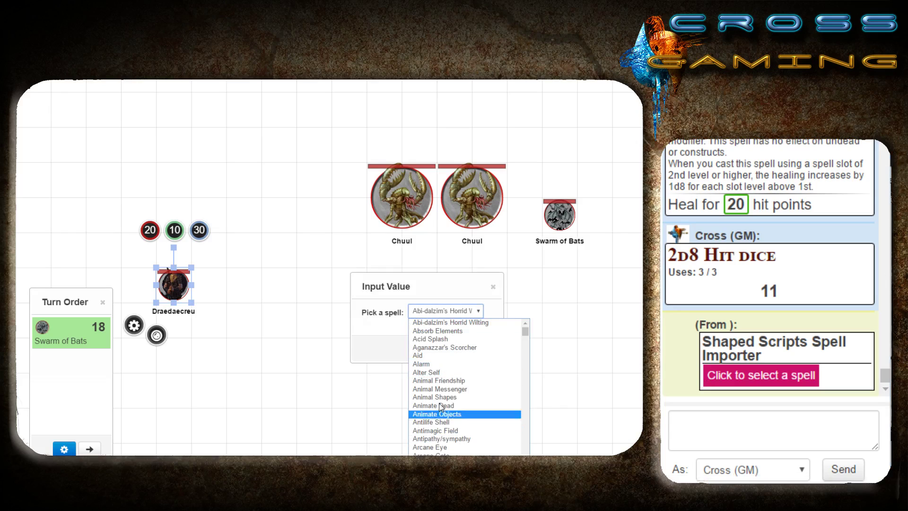
click(361, 342)
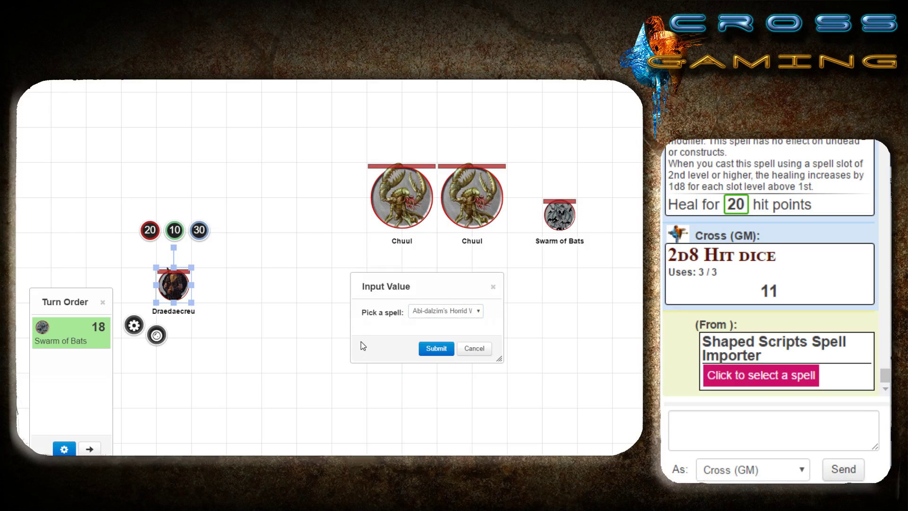
click(487, 350)
click(487, 350)
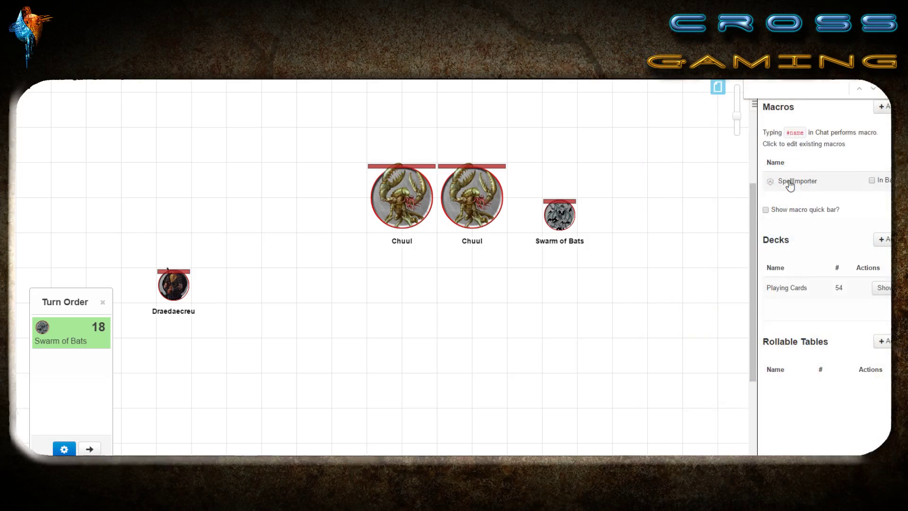
- Make the SpellImporter macro visible to All Players and save the change
click(790, 183)
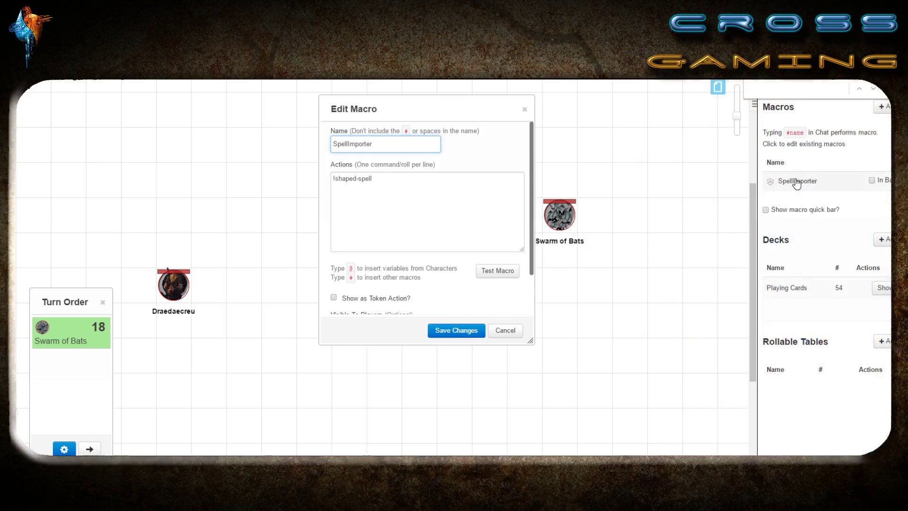
click(382, 182)
scroll(382, 182, down, 2)
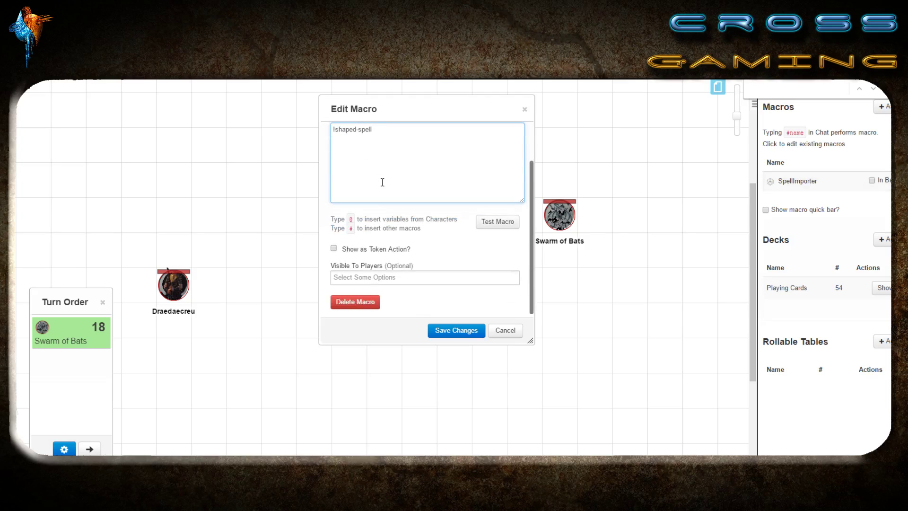
click(354, 279)
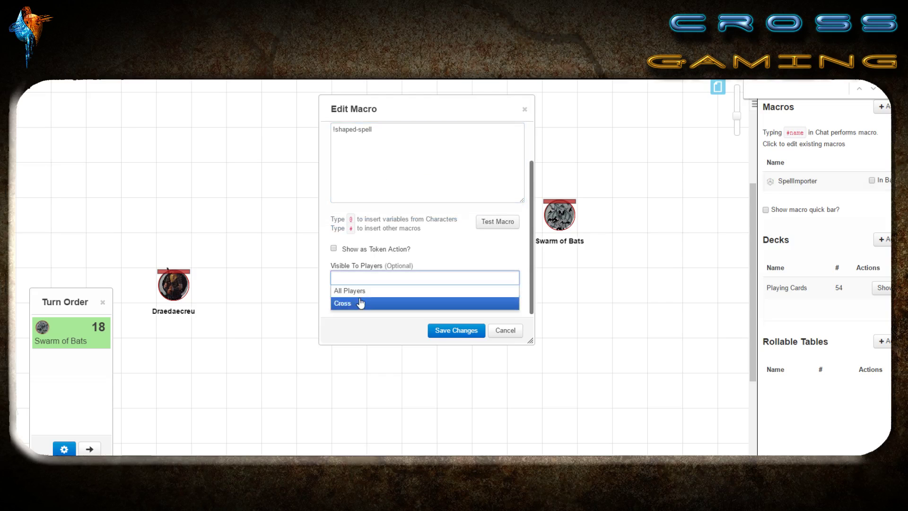
click(354, 291)
click(446, 331)
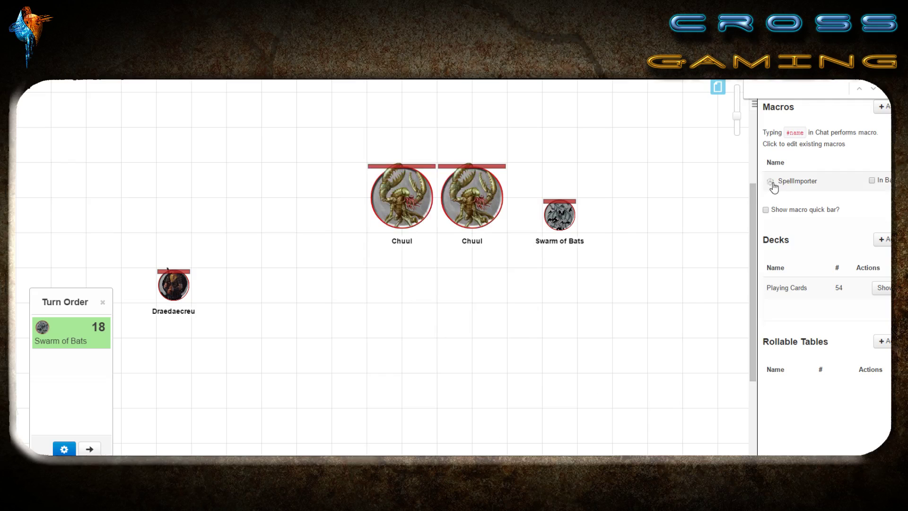
- Run the SpellImporter macro on the cleric token again to view its spell prompt, cancel it, and deselect the token
click(167, 287)
click(256, 296)
click(163, 284)
click(769, 184)
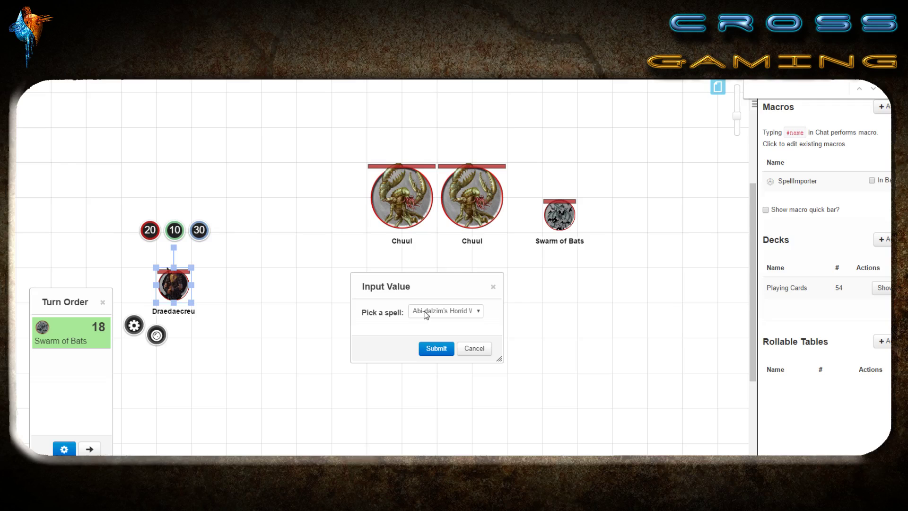
click(477, 348)
click(384, 362)
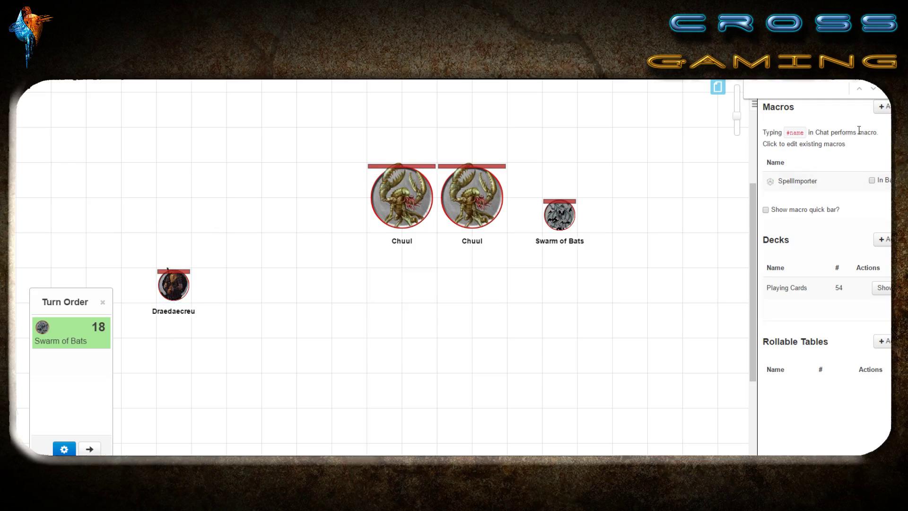
- Create a macro named MonsterImporter that runs the command !shaped-import-monster, and save it without sharing it with players
click(883, 106)
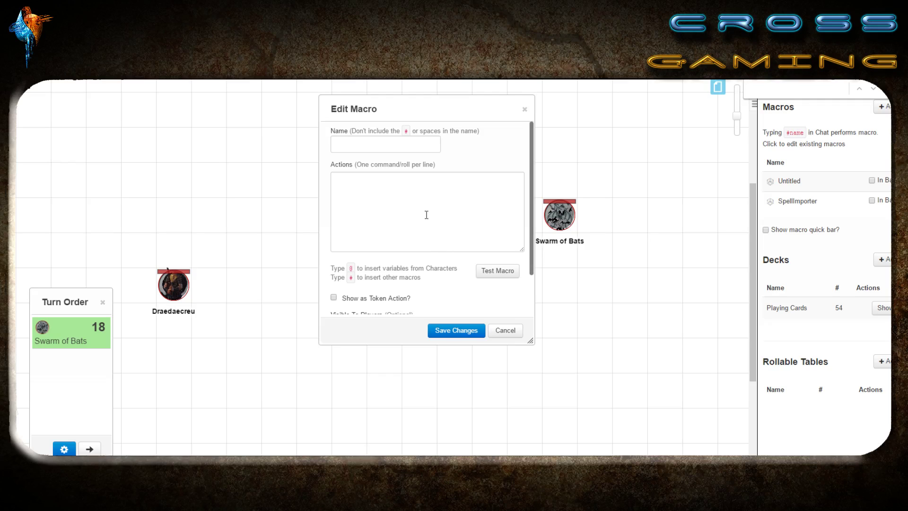
click(414, 207)
text(!shaped-import-monster)
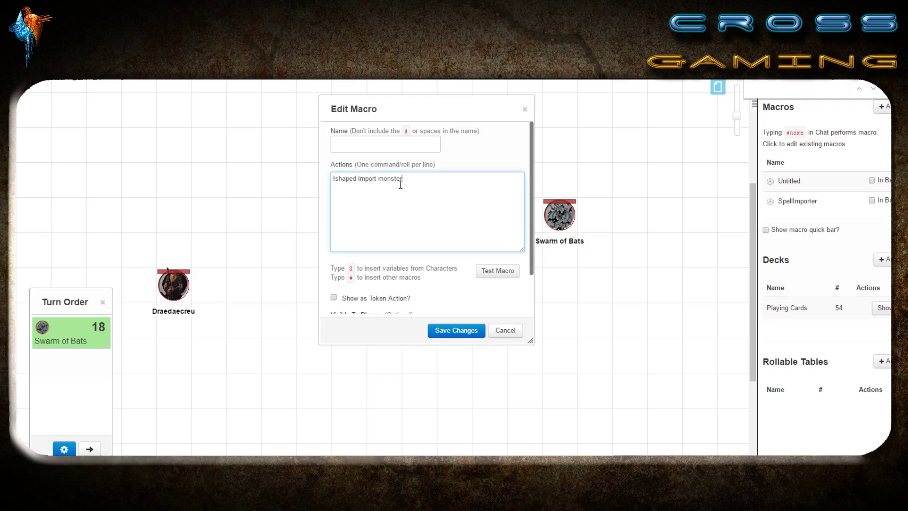
click(349, 145)
text(Monster)
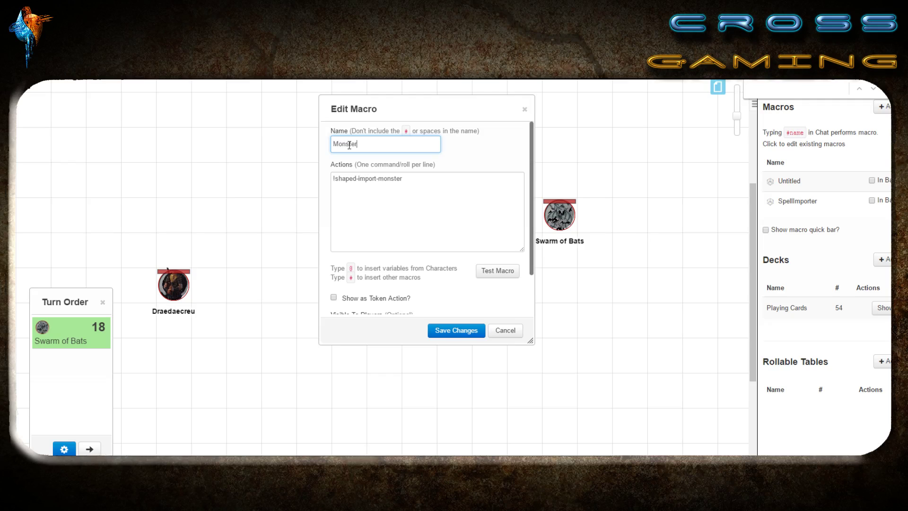
text(Importers)
key(BackSpace)
click(424, 182)
scroll(424, 229, down, 2)
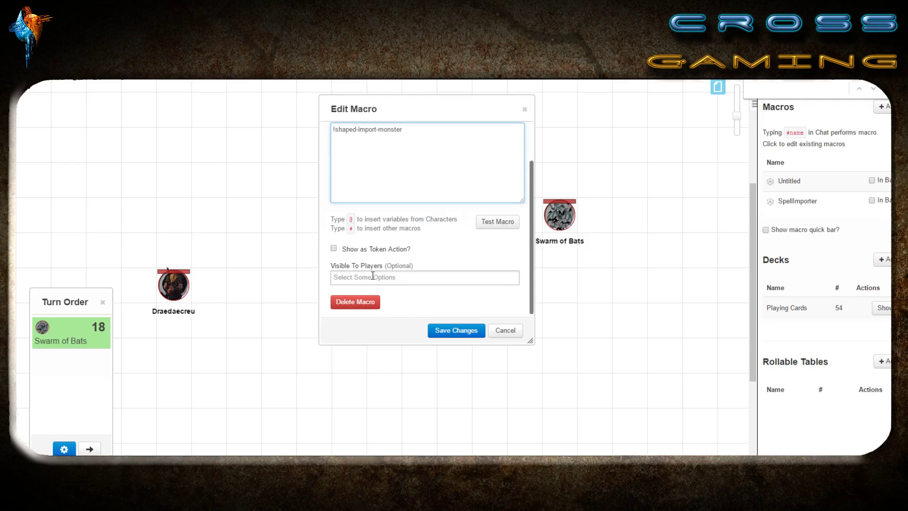
scroll(435, 198, up, 2)
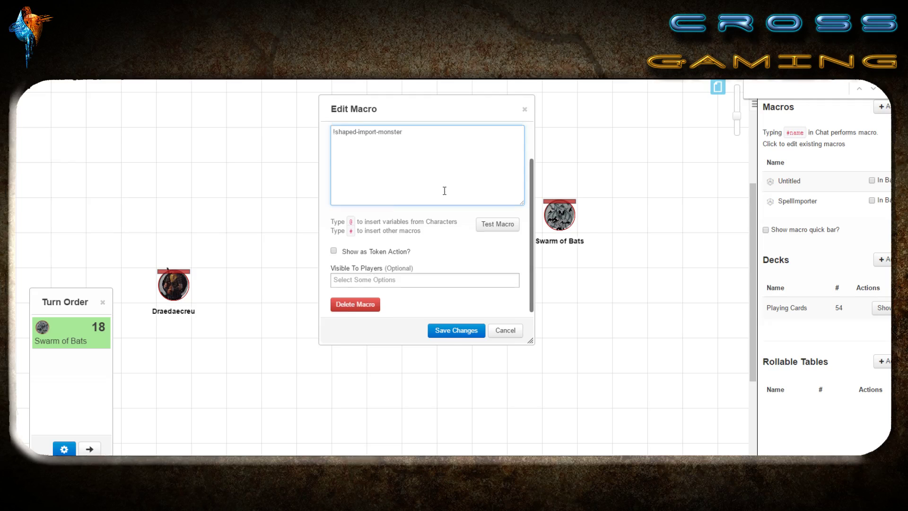
click(453, 333)
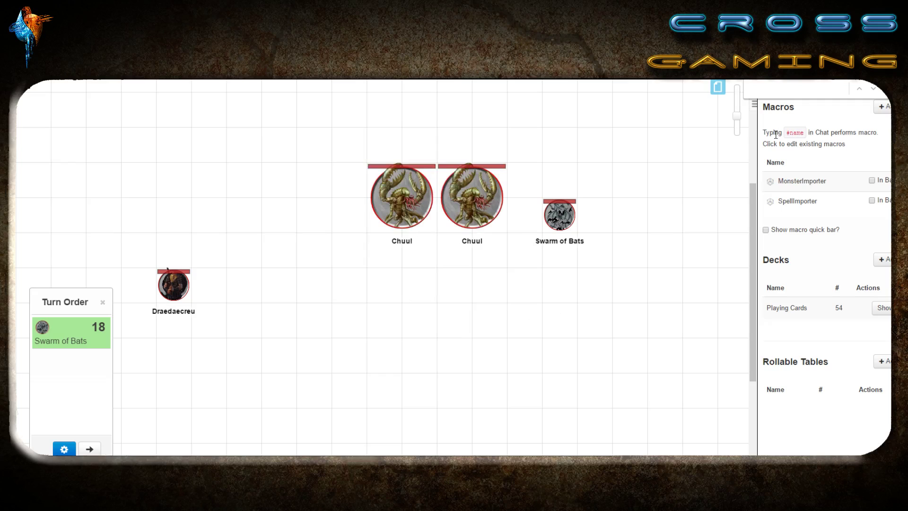
- Place the water weird.png image from the art library on the map below the first Chuul token
click(888, 89)
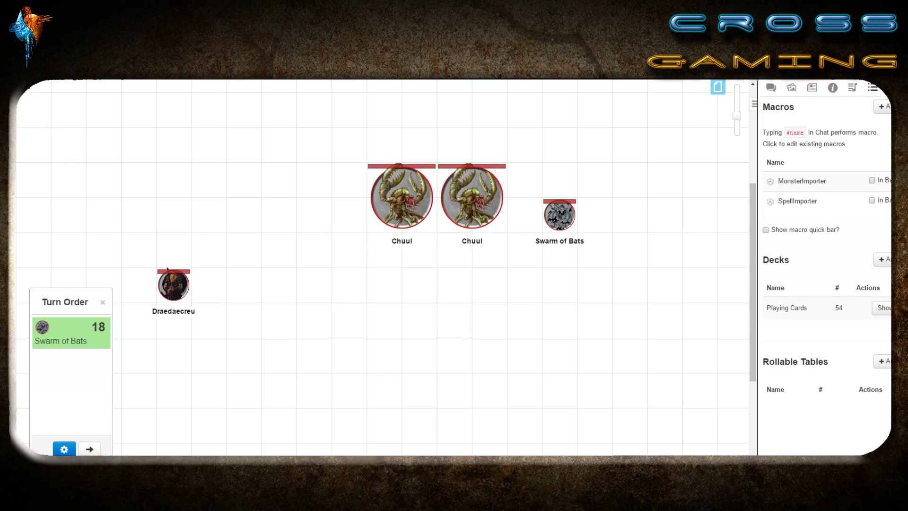
click(791, 88)
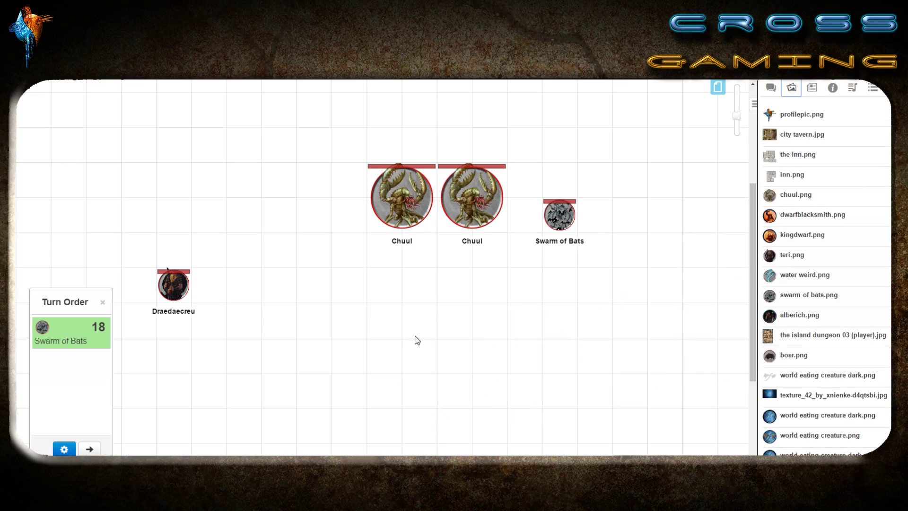
drag(457, 359, 436, 373)
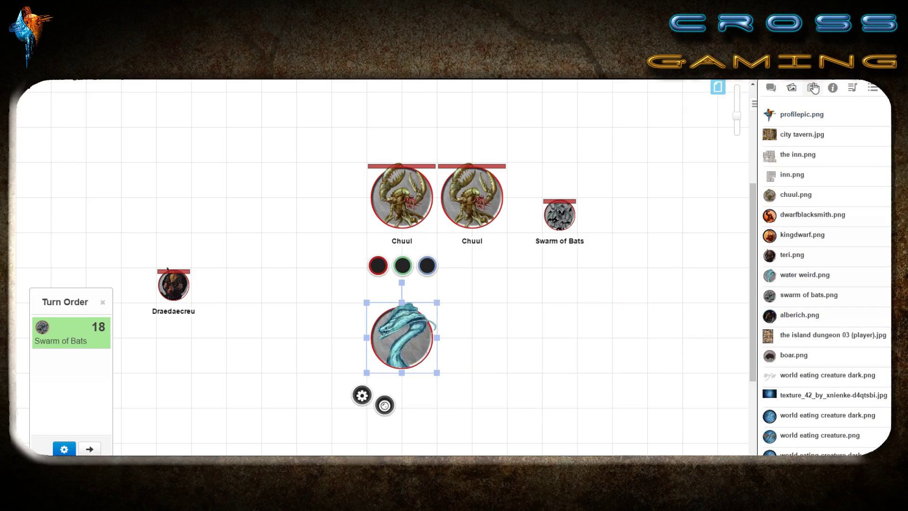
- Run the MonsterImporter macro on the selected water weird token and import the monster Water Weird
click(871, 88)
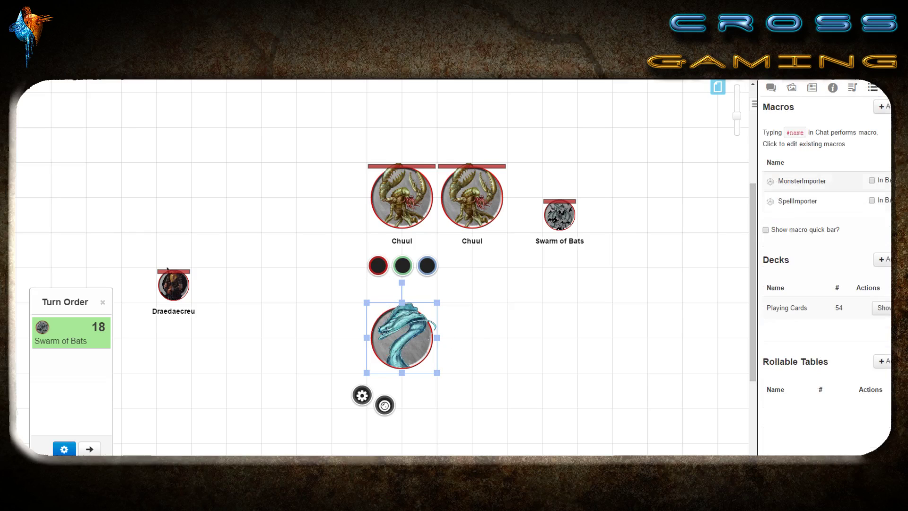
click(770, 182)
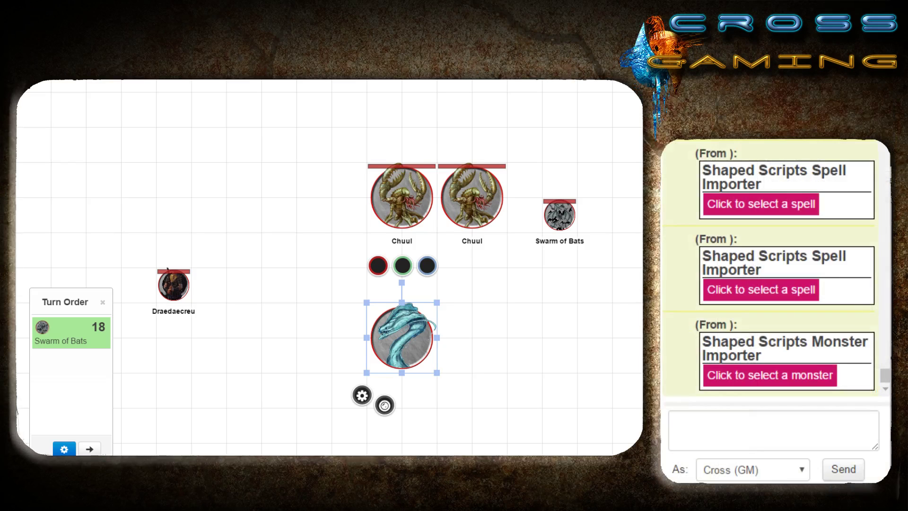
click(770, 375)
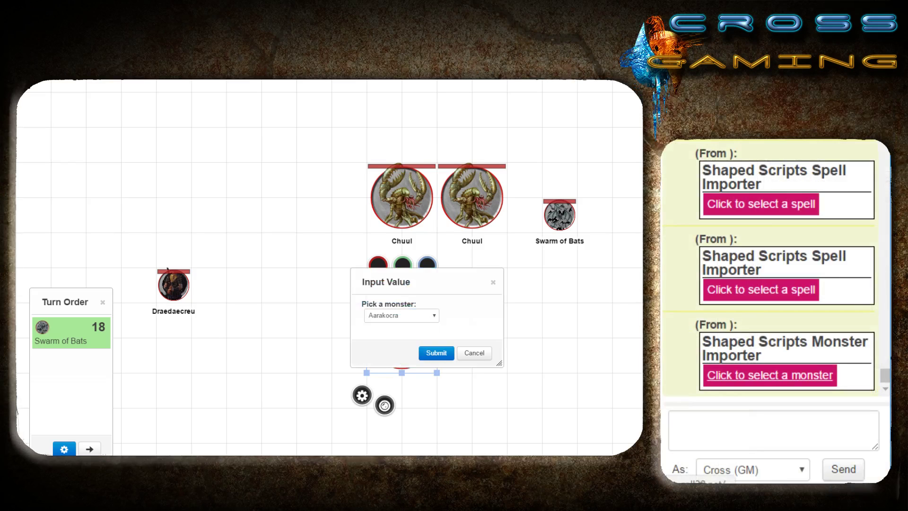
click(391, 317)
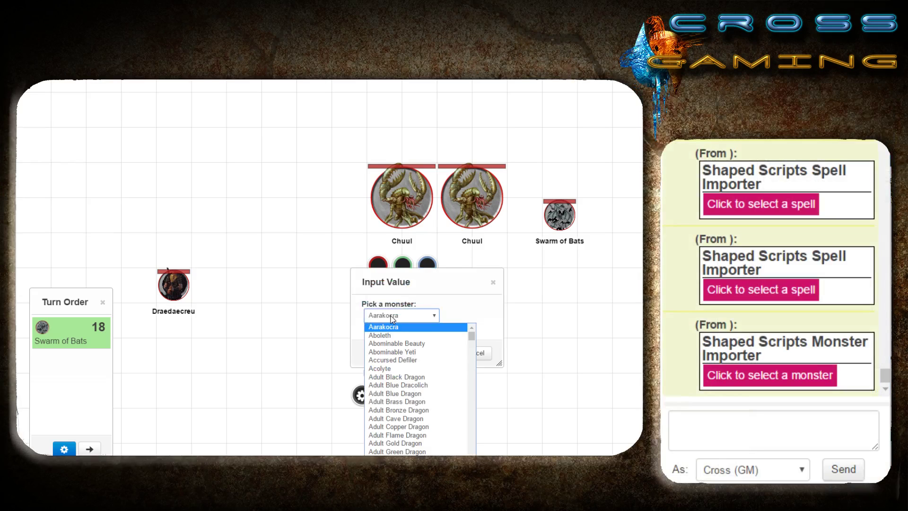
text(wat)
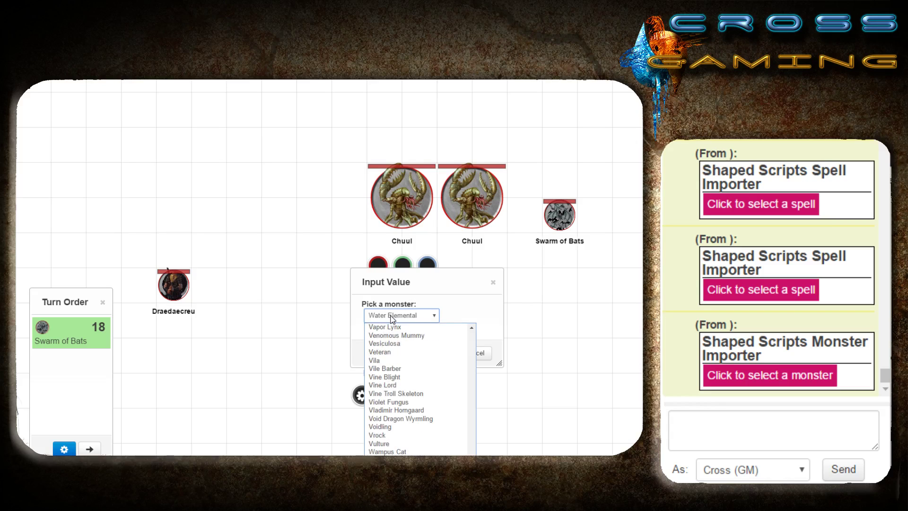
key(Down)
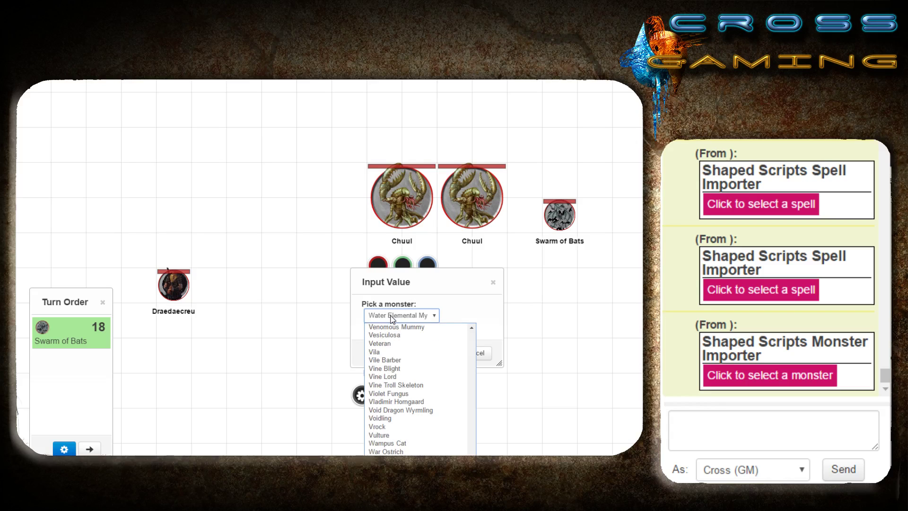
key(Down)
key(Down)
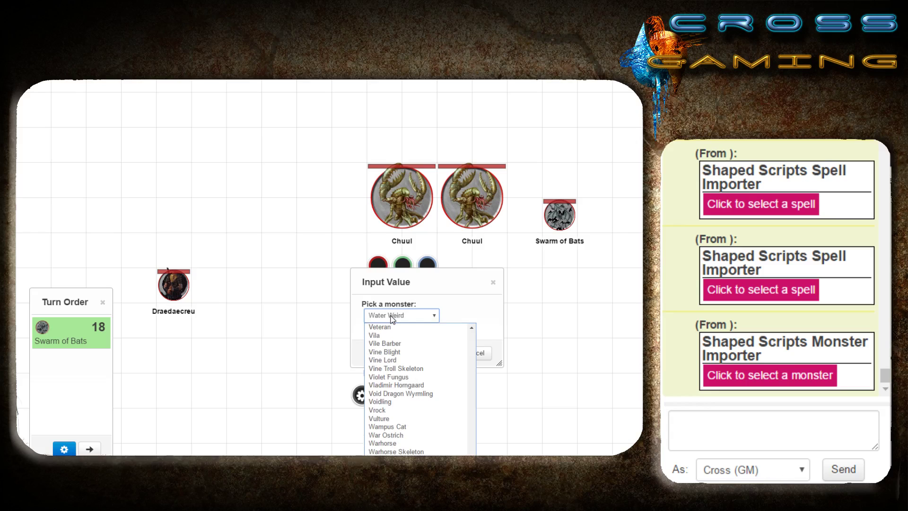
key(Return)
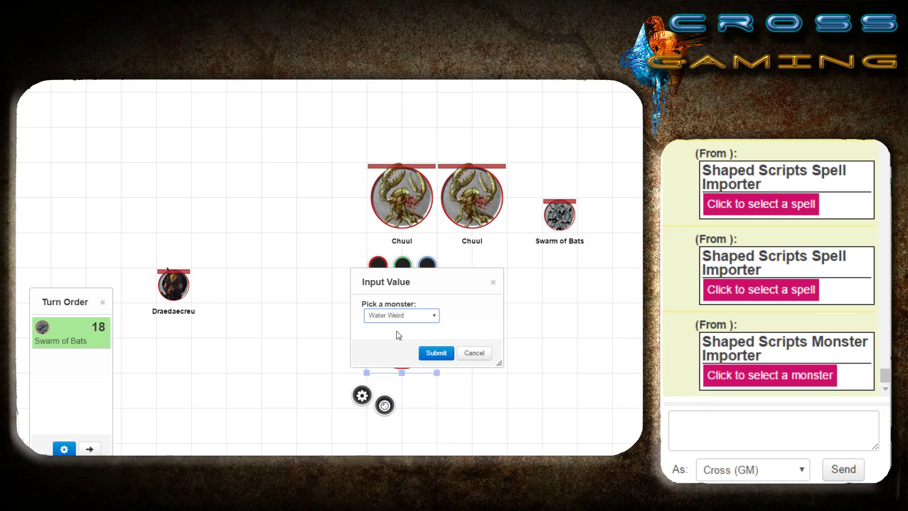
click(436, 352)
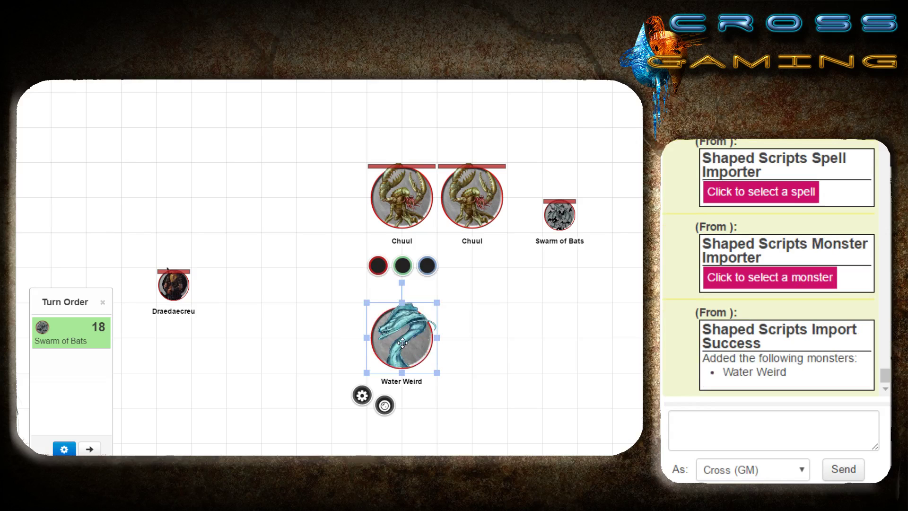
- Import the pending data into the Water Weird's character sheet, dismiss the processing notice, and close the sheet
double_click(402, 342)
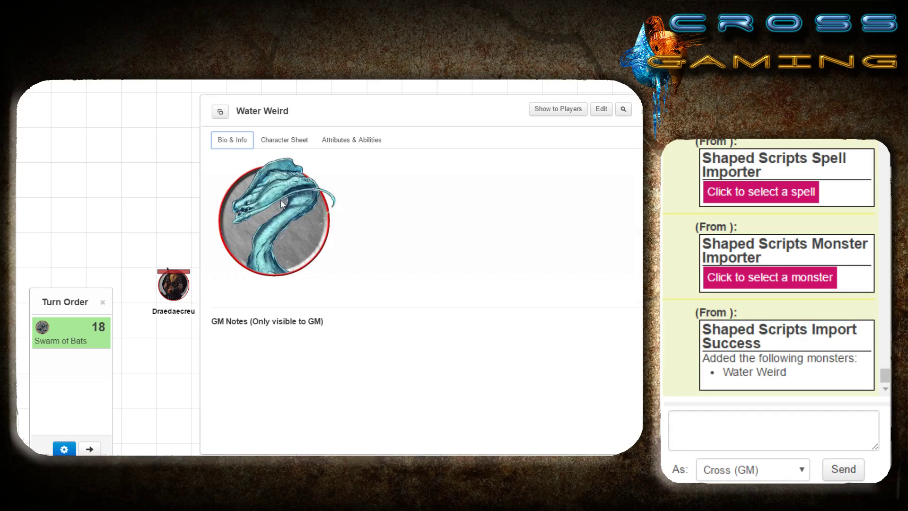
click(284, 140)
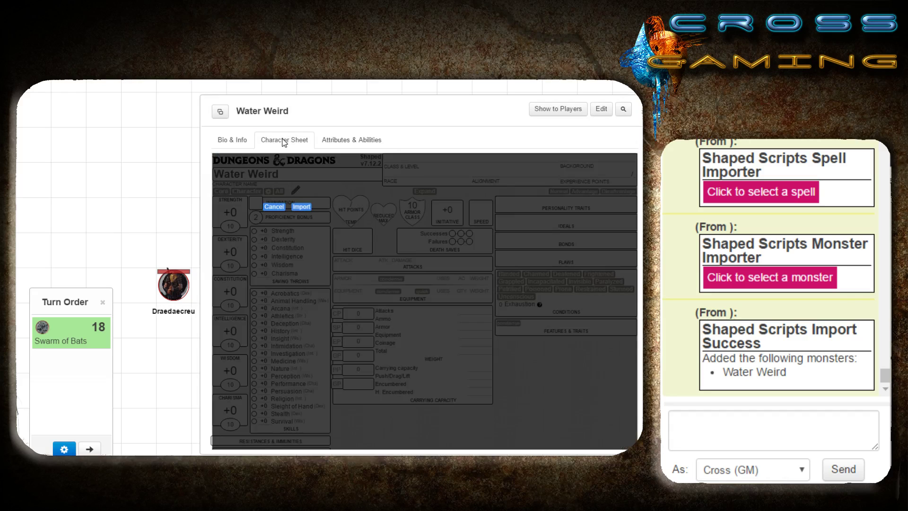
click(302, 206)
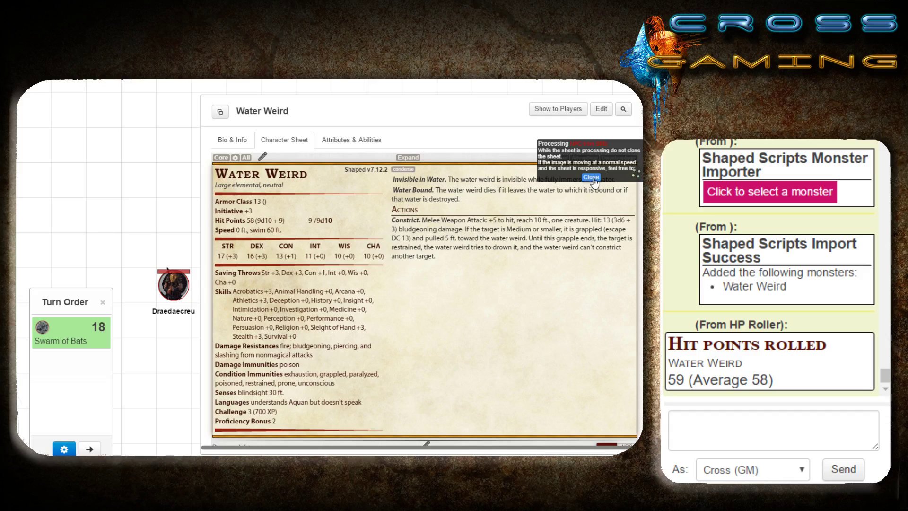
click(591, 178)
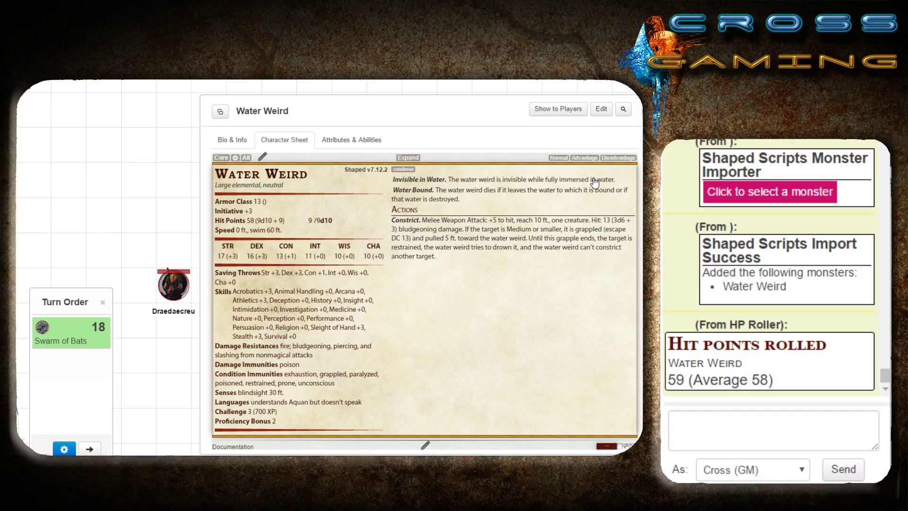
click(639, 115)
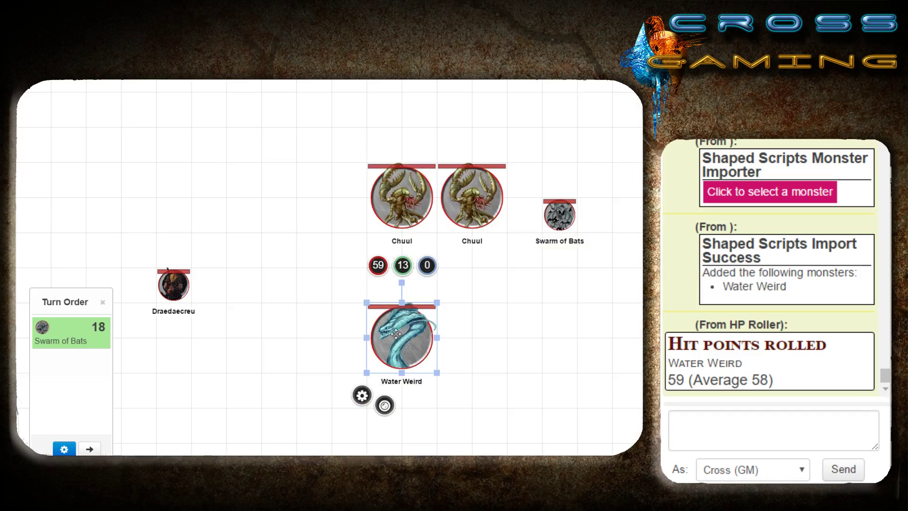
- Move the Water Weird token one square left on the map, review its token settings without changing them, and deselect it
drag(400, 334, 368, 333)
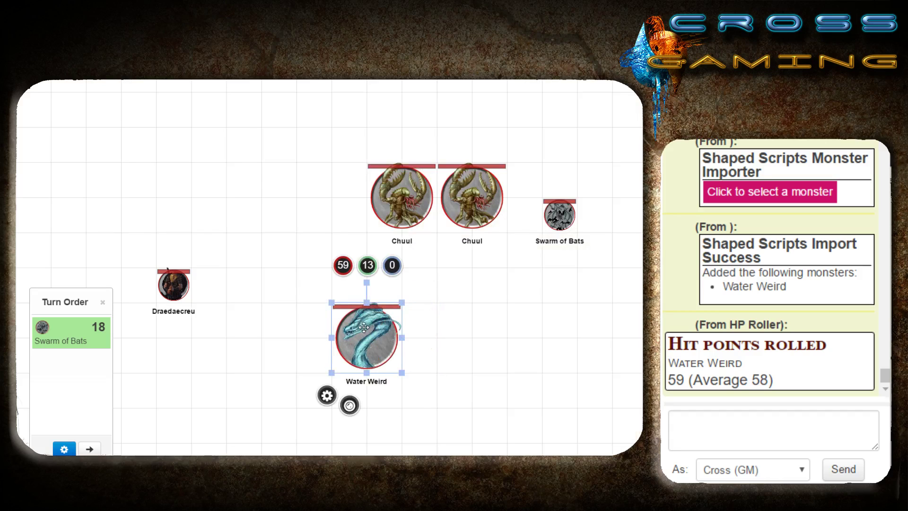
double_click(369, 333)
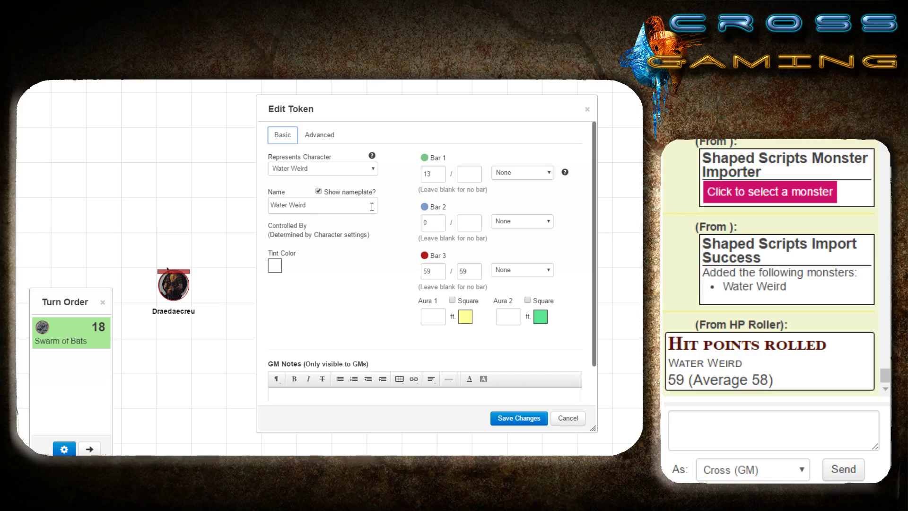
click(320, 135)
click(567, 418)
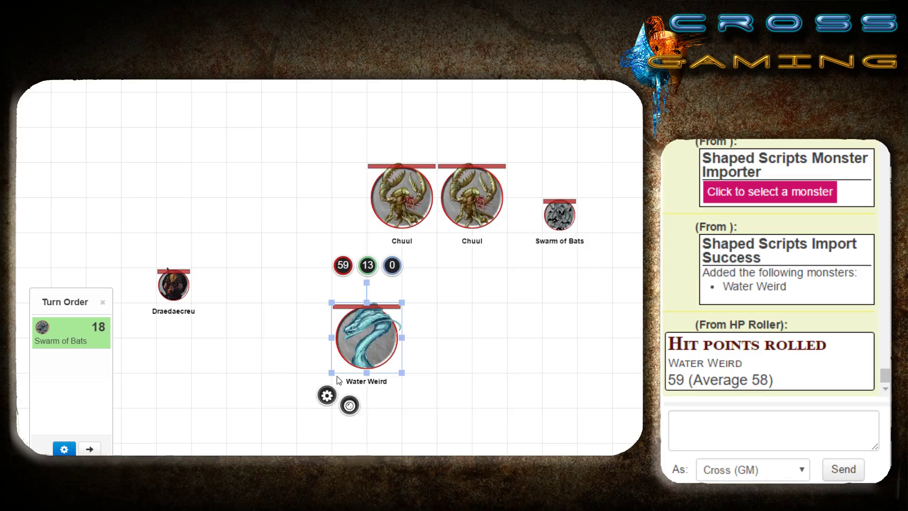
click(548, 367)
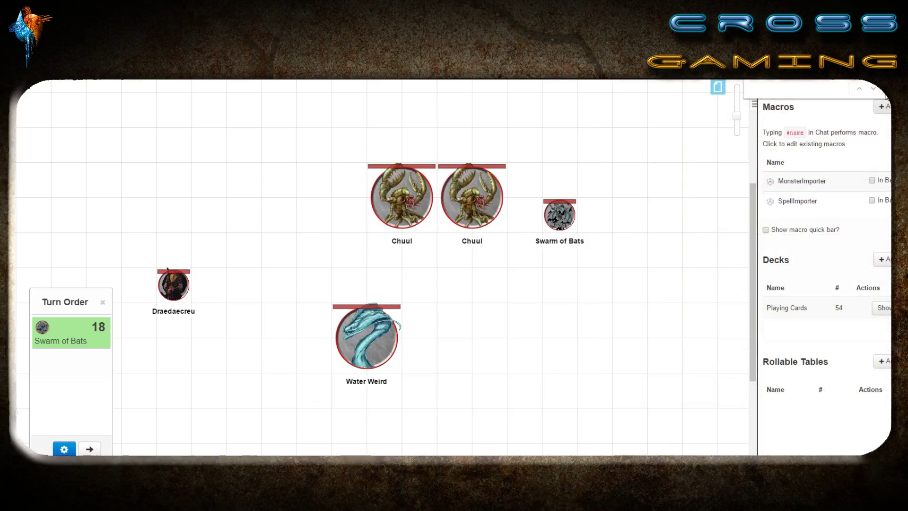
click(885, 95)
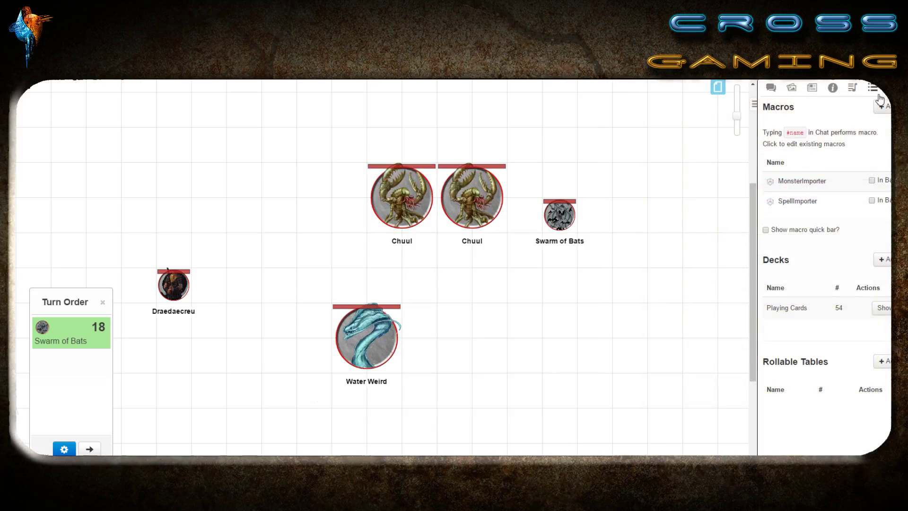